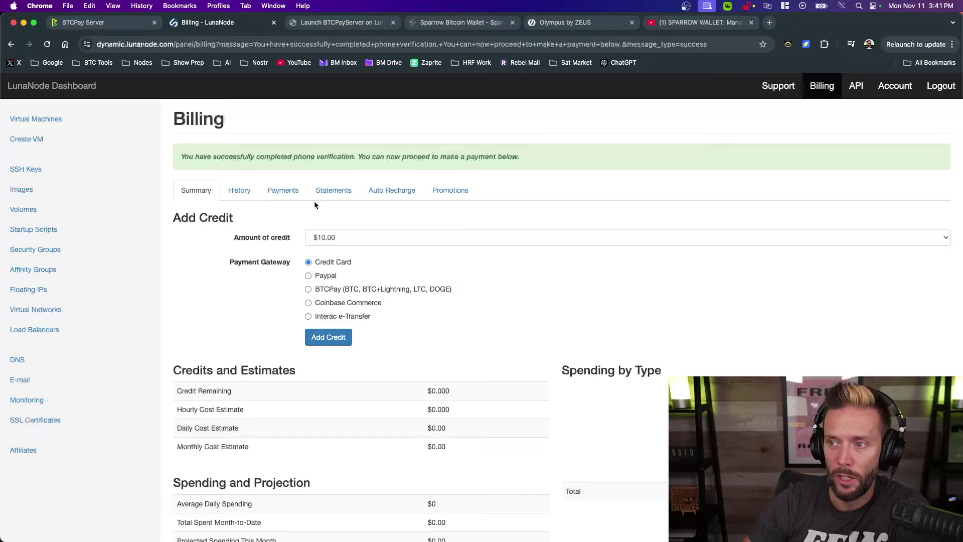
Order $20.00 of LunaNode credit paid through BTCPay and open its $21.00 invoice.
click(341, 236)
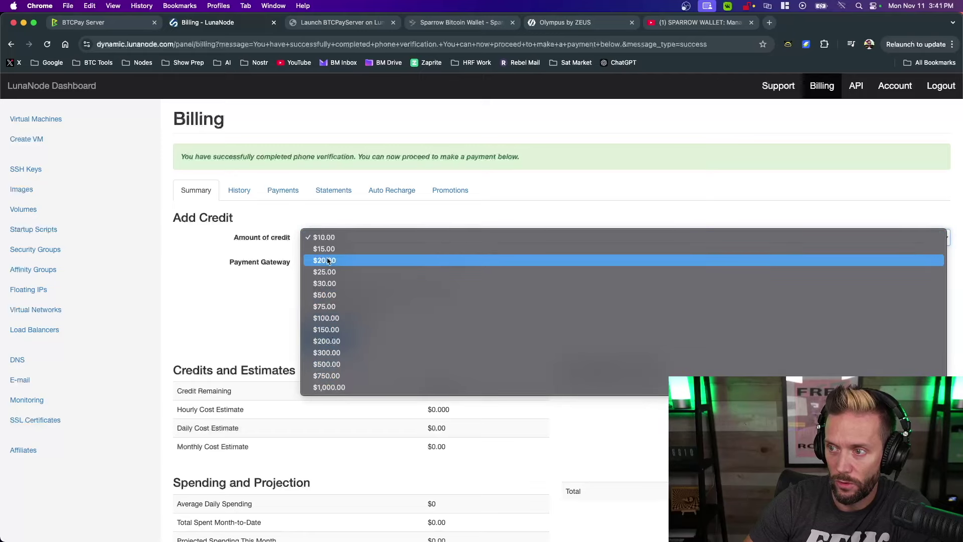
click(328, 261)
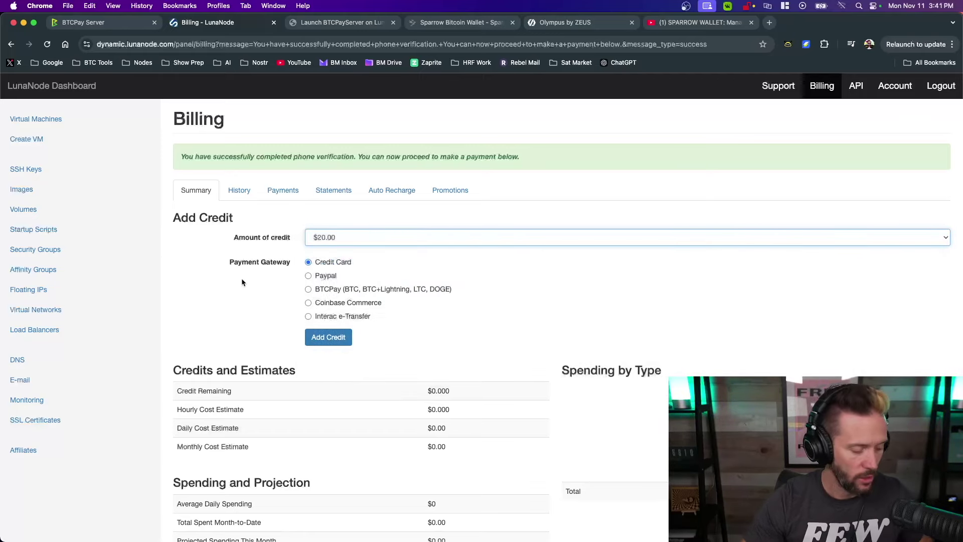
click(329, 294)
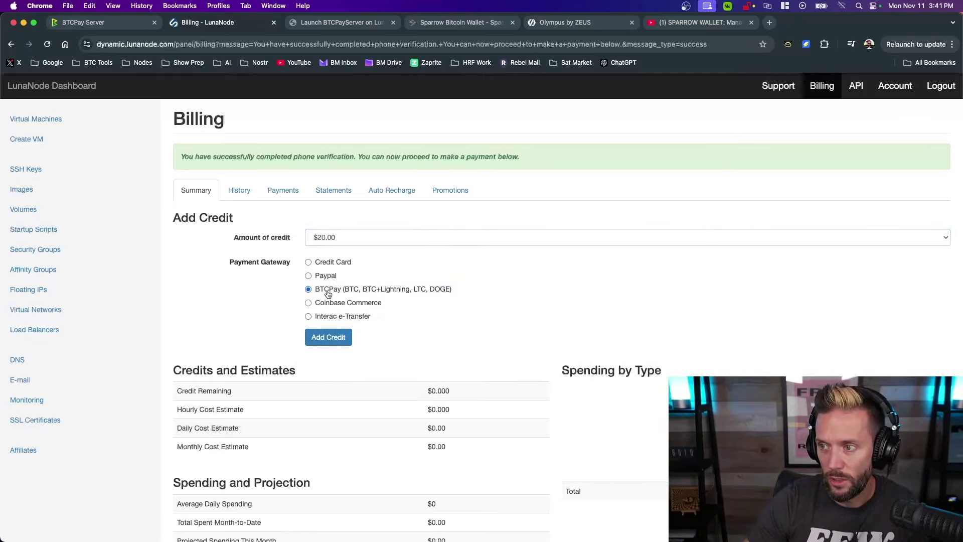
click(328, 337)
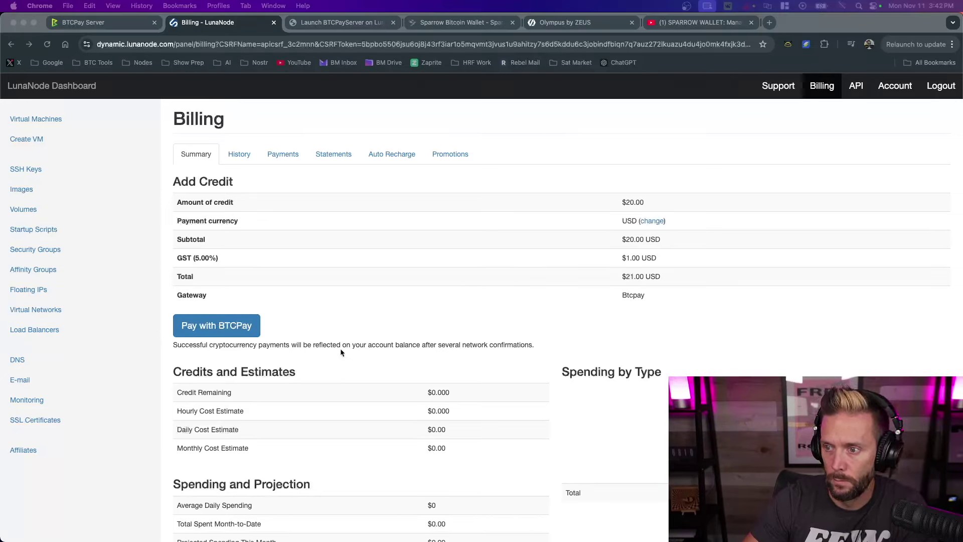
click(224, 329)
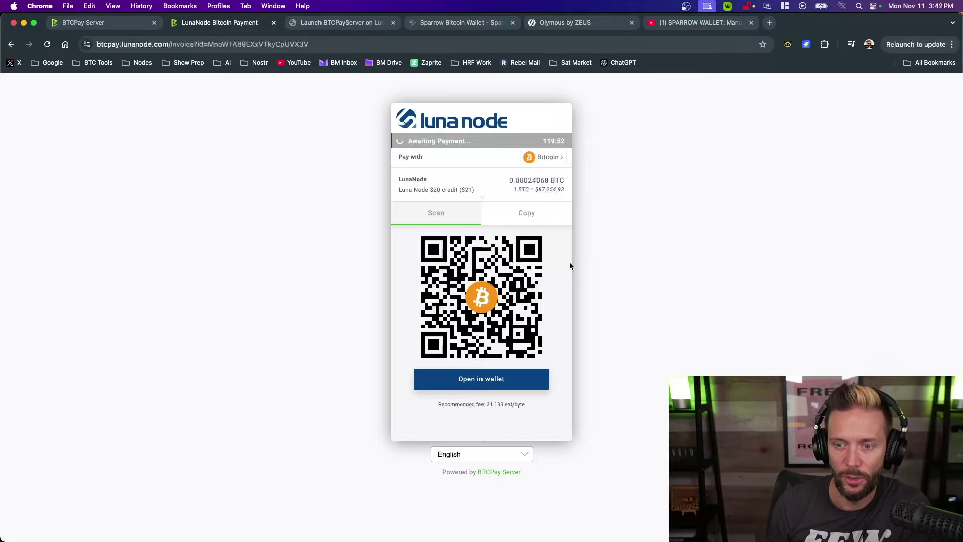
Switch the invoice to Bitcoin (Lightning), copy its BOLT 11 invoice, and open the Speed wallet.
click(541, 159)
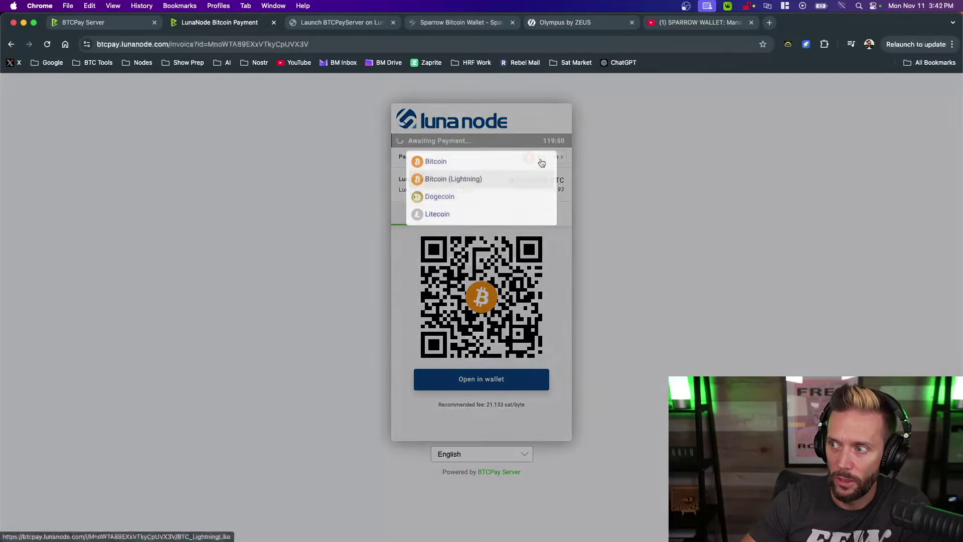
click(499, 179)
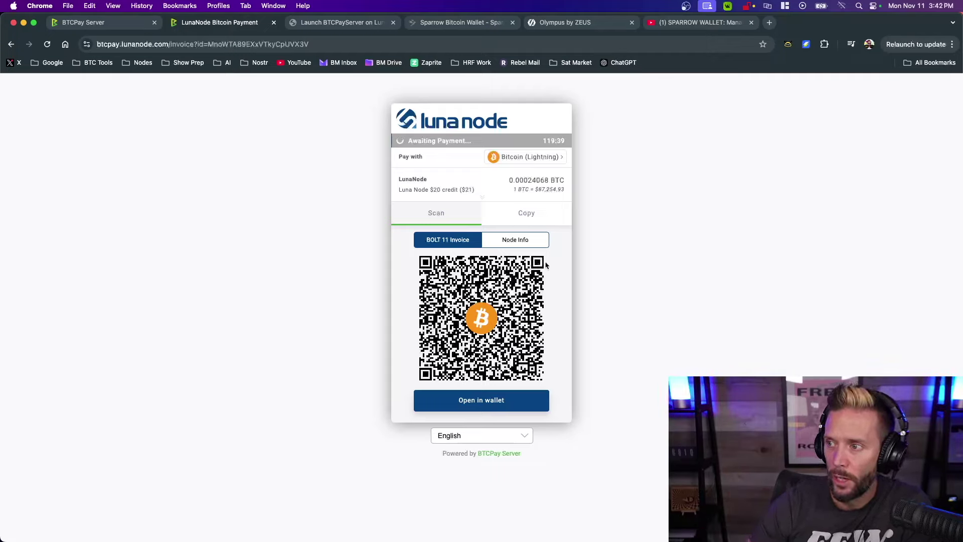
click(527, 214)
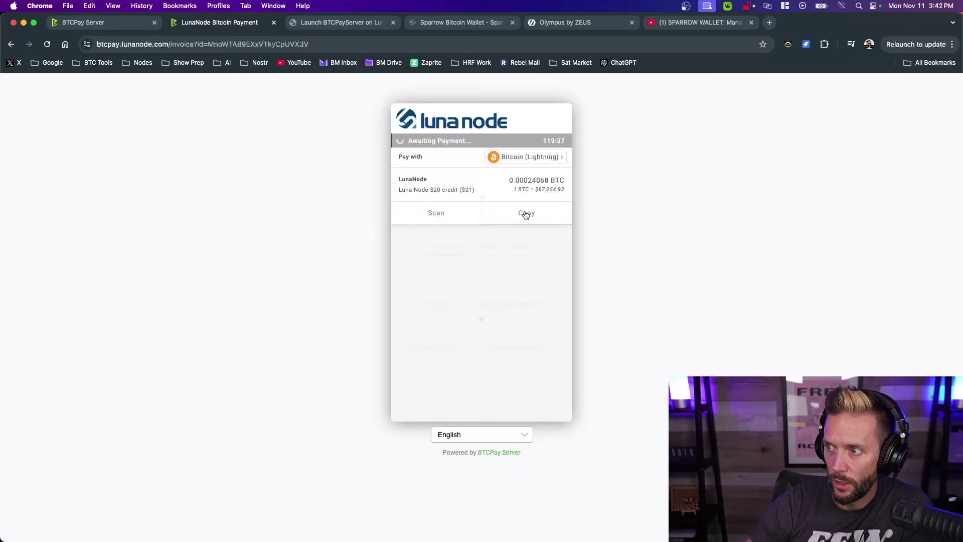
click(482, 315)
click(436, 213)
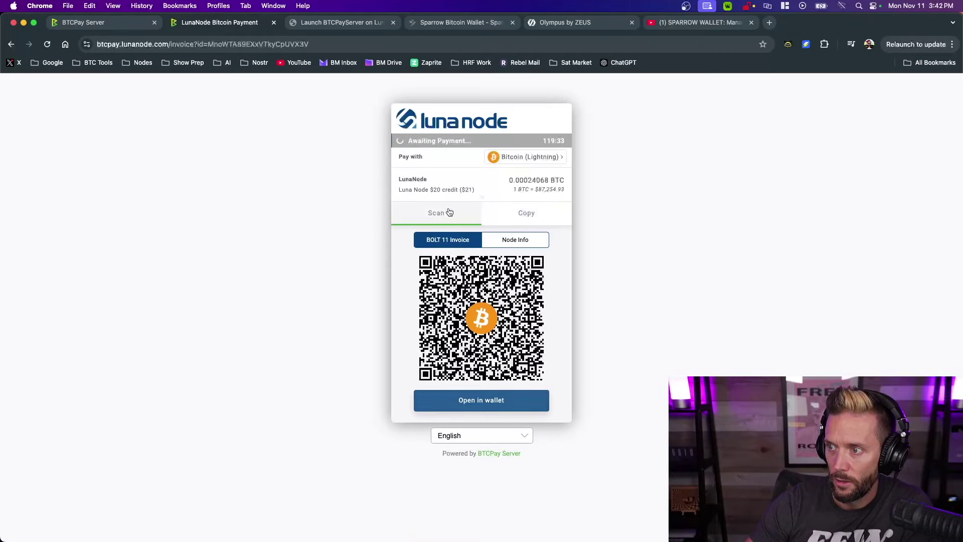
click(806, 45)
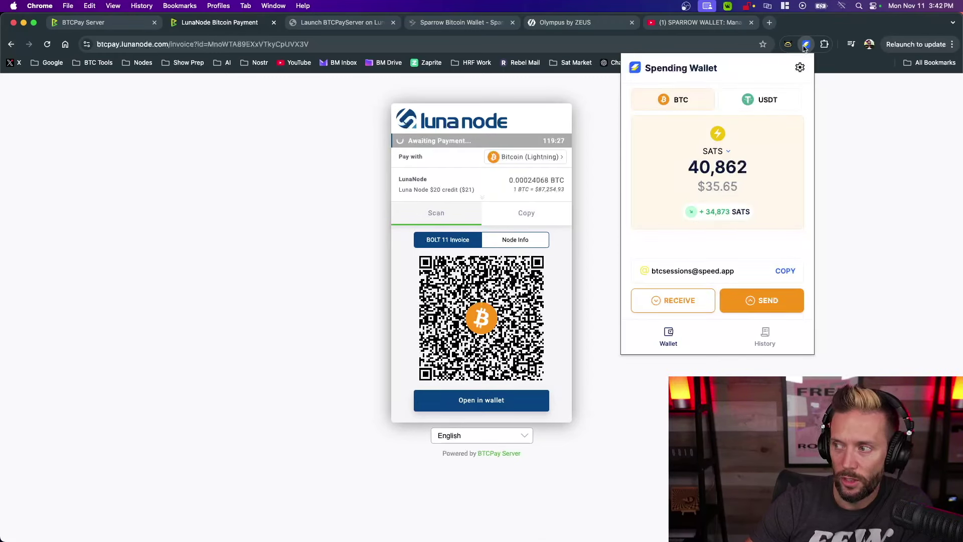
Paste the BOLT 11 invoice into Speed Wallet and send the 24,068-sat Lightning payment.
click(750, 300)
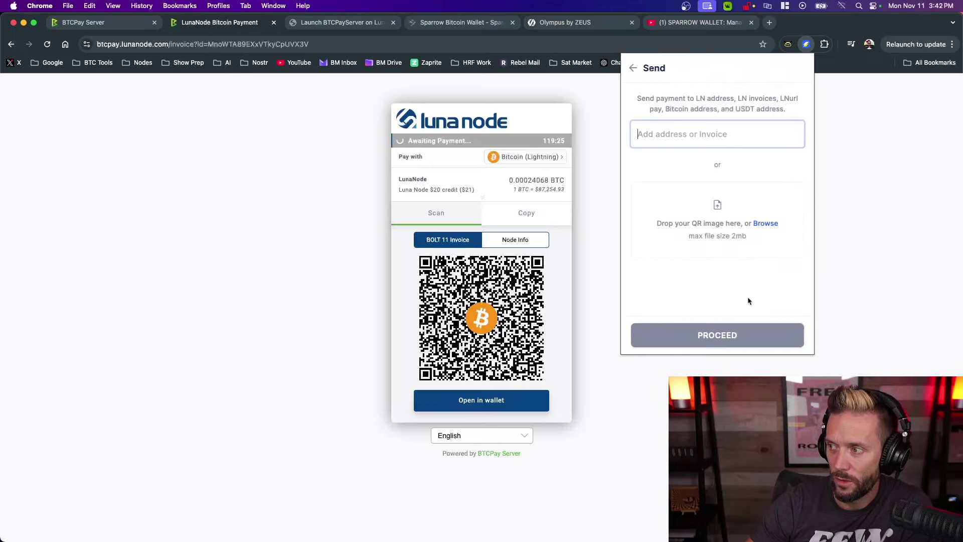
click(674, 138)
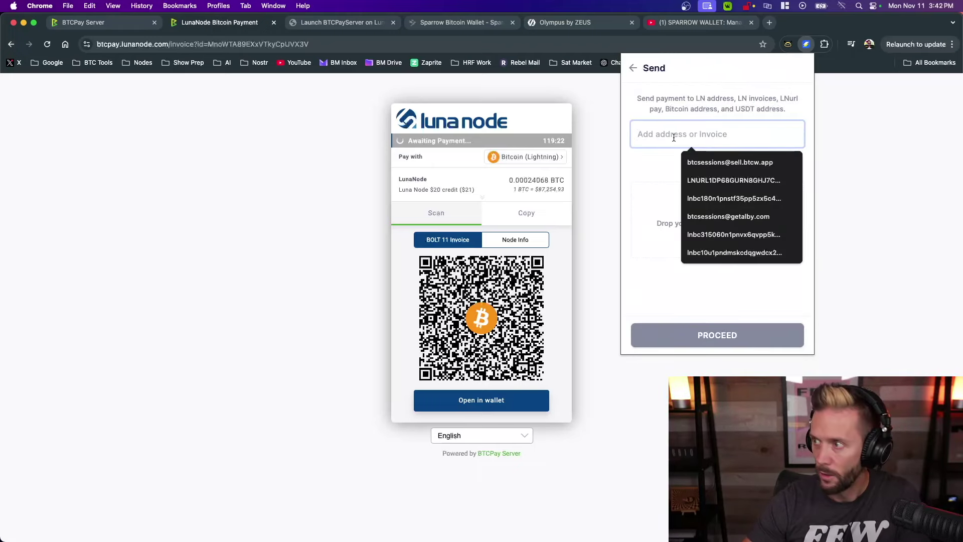
key(super+v)
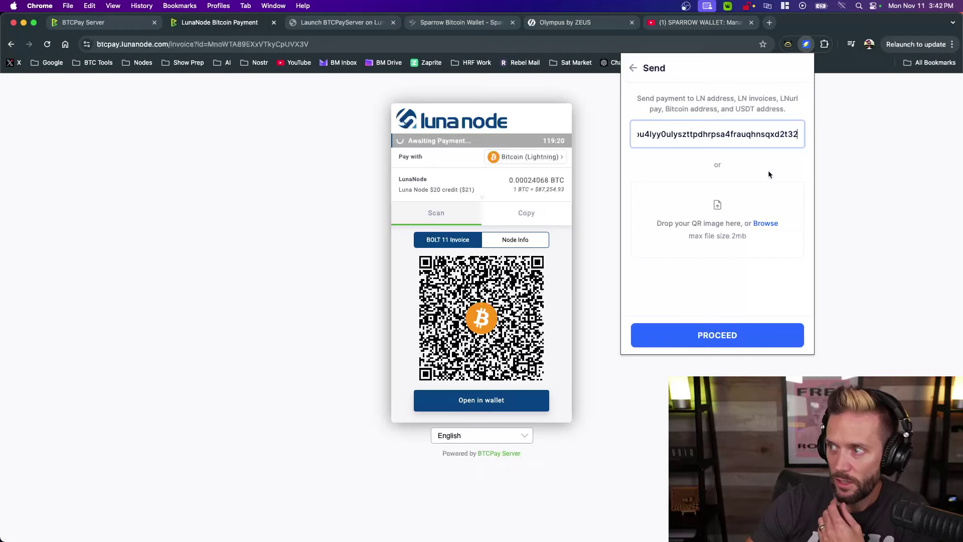
click(713, 333)
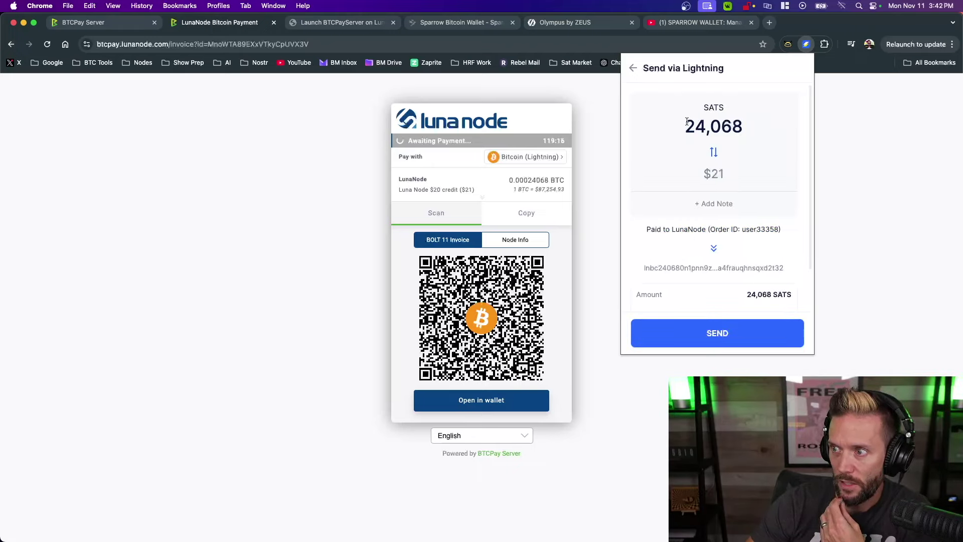
click(715, 340)
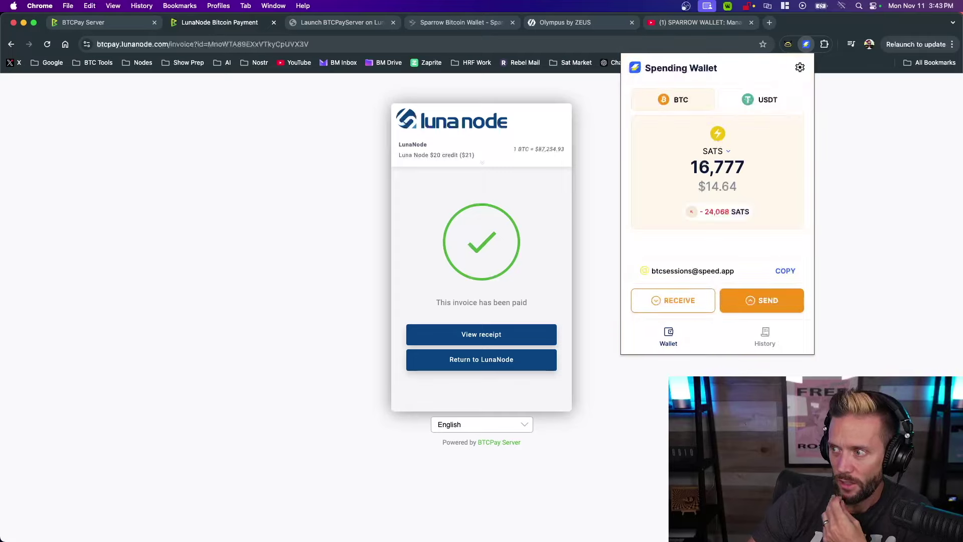
Close the wallet panel and return from the paid invoice to LunaNode's Billing page.
click(592, 321)
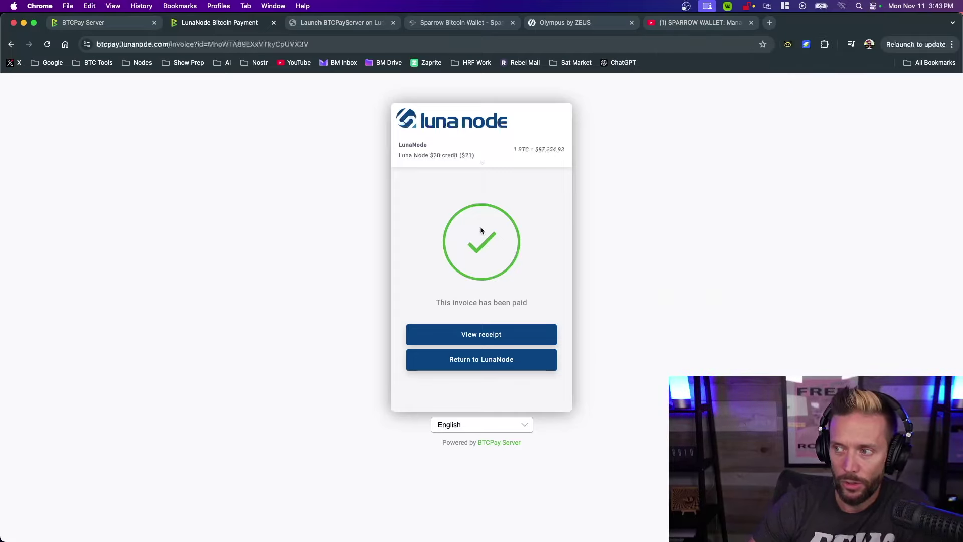
click(464, 363)
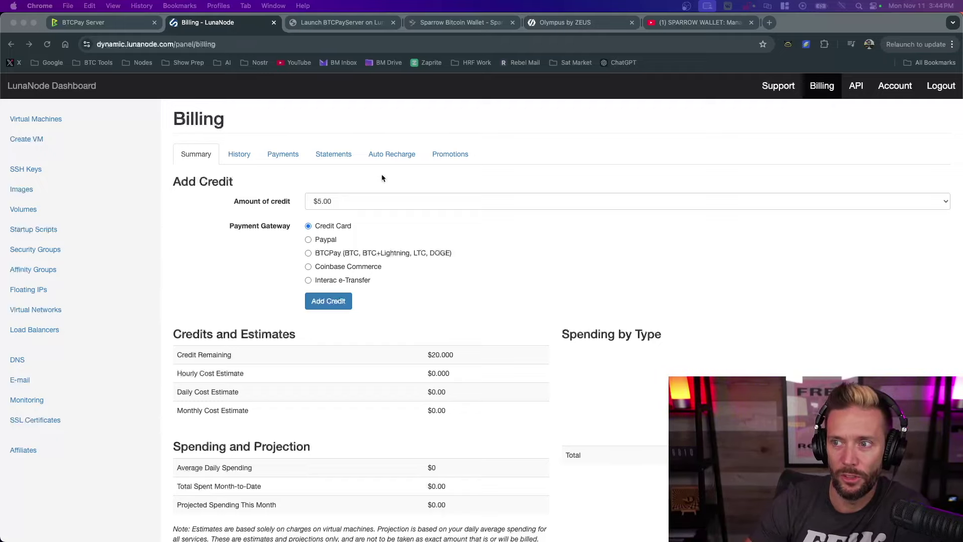
click(325, 23)
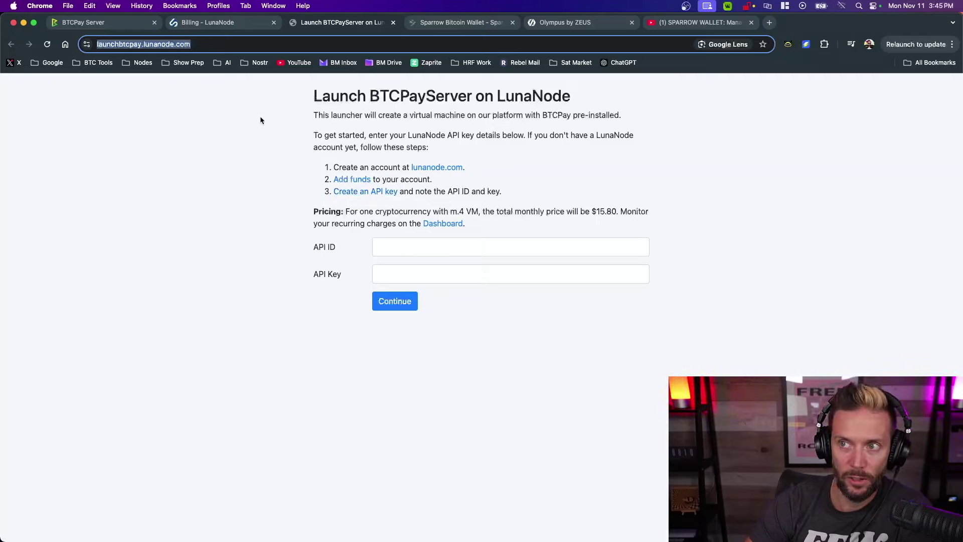
click(206, 23)
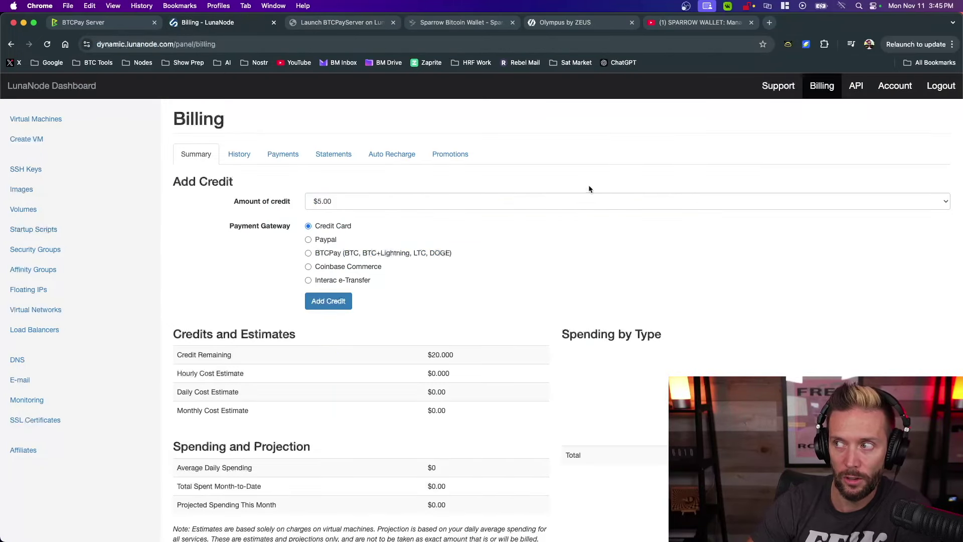
Create a new API credential from LunaNode's API page.
click(855, 87)
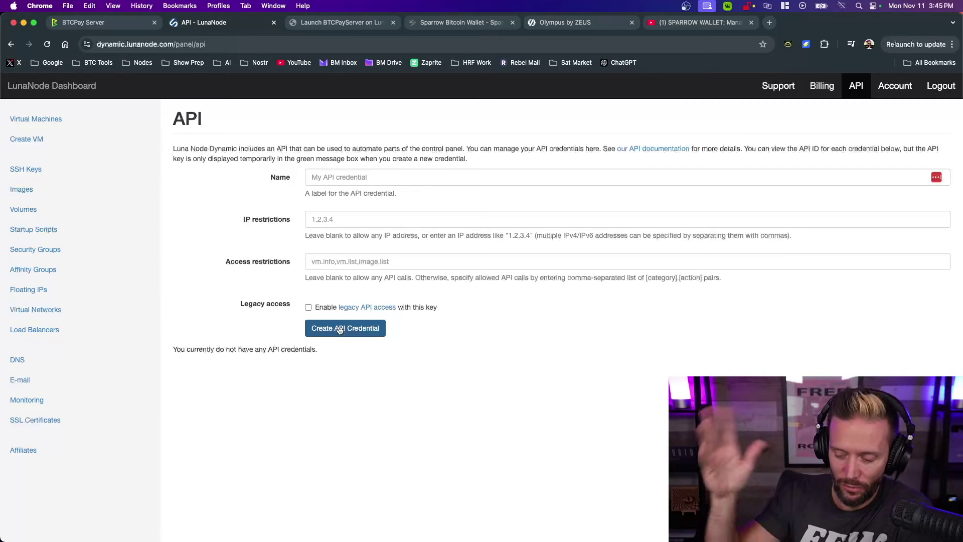
click(340, 330)
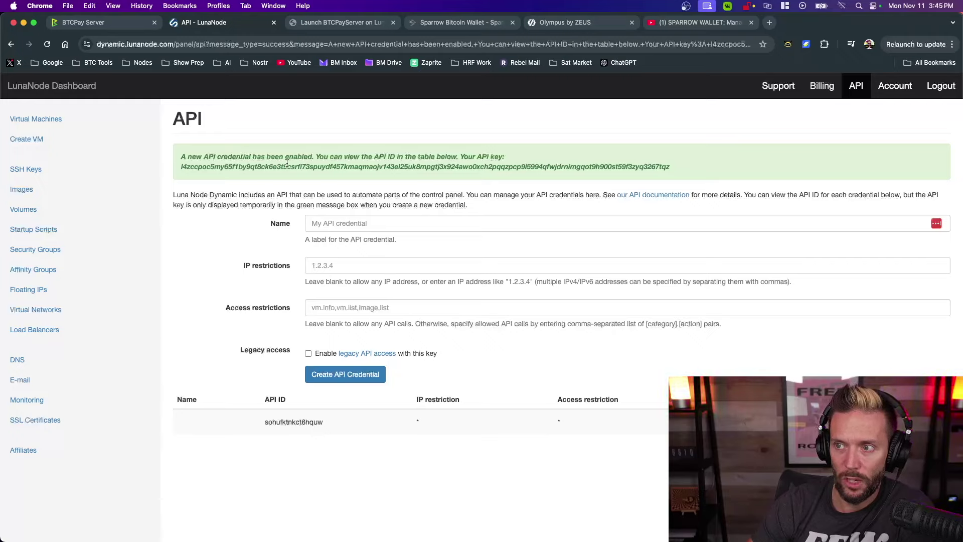
Copy the new API key from LunaNode and paste it into the launcher's API Key field.
double_click(228, 168)
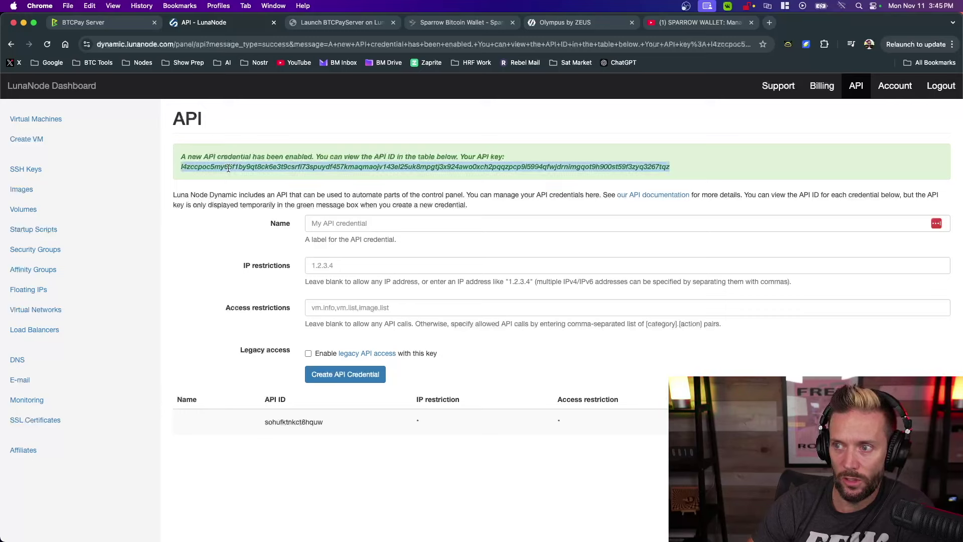
right_click(229, 170)
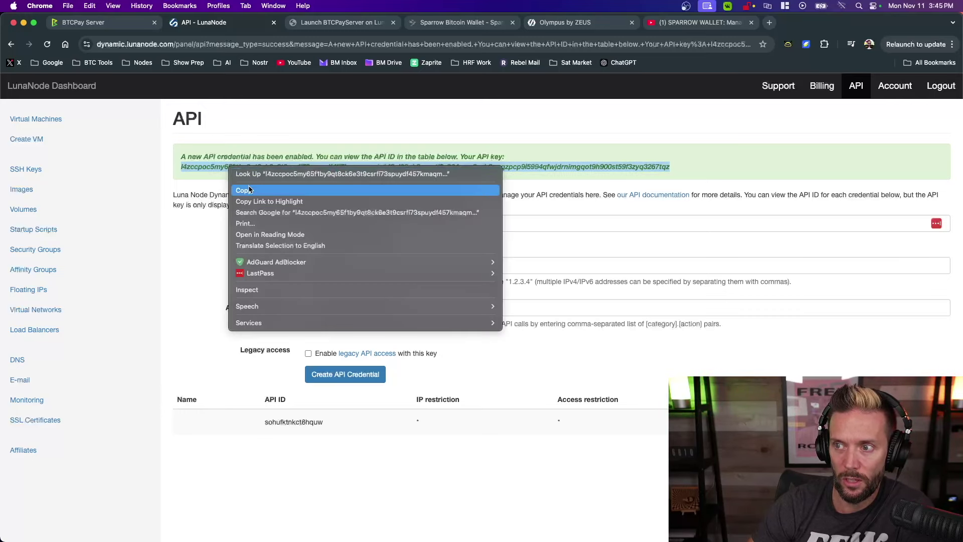
click(249, 191)
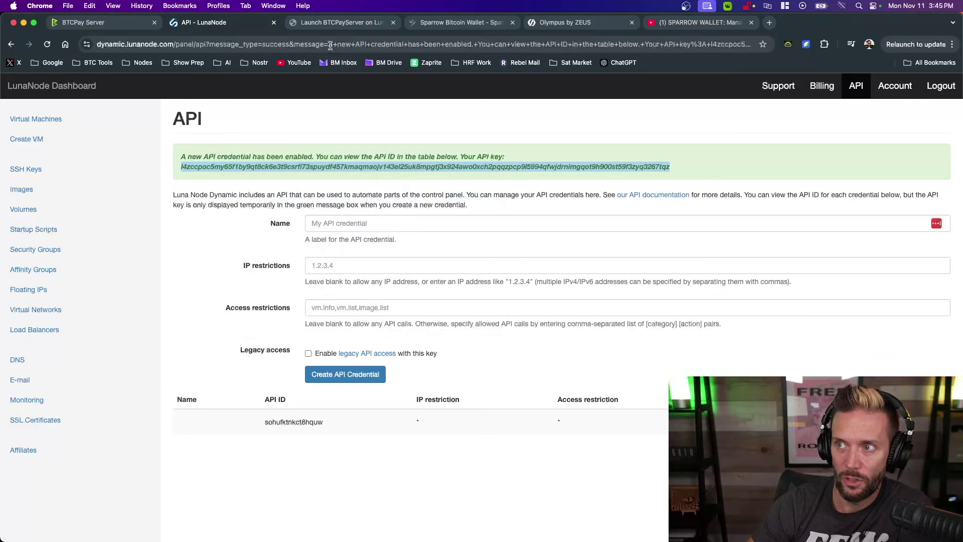
click(325, 28)
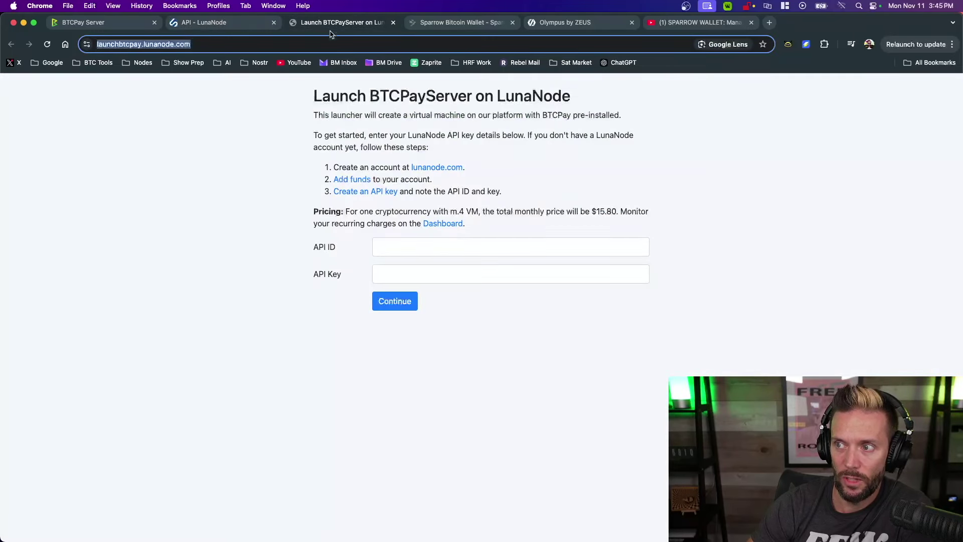
click(391, 274)
right_click(391, 275)
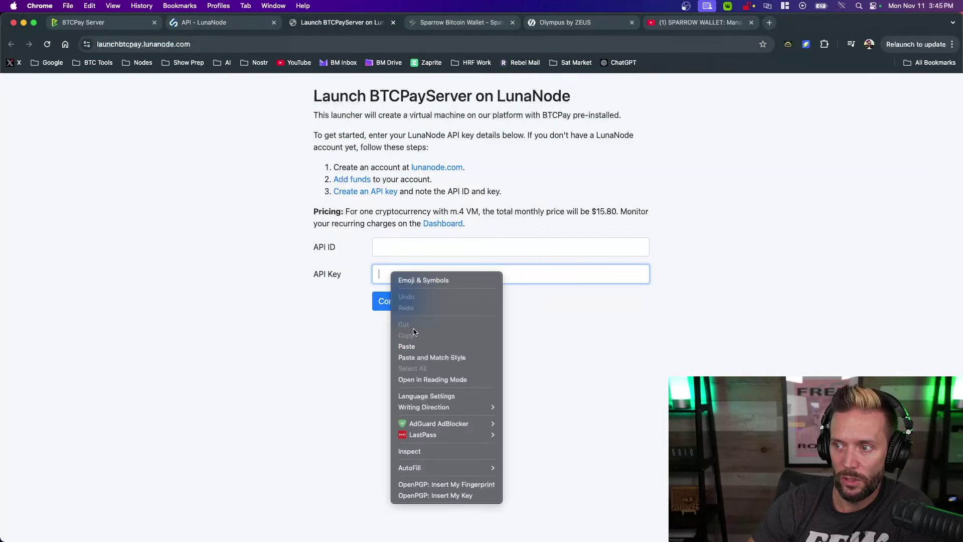
click(416, 347)
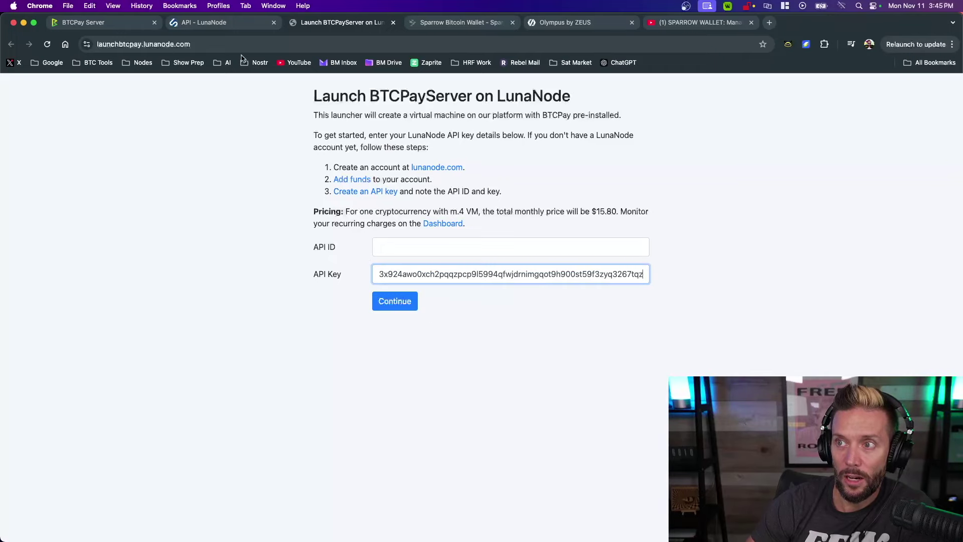
Copy the credential's API ID and paste it into the launcher's API ID field.
click(195, 26)
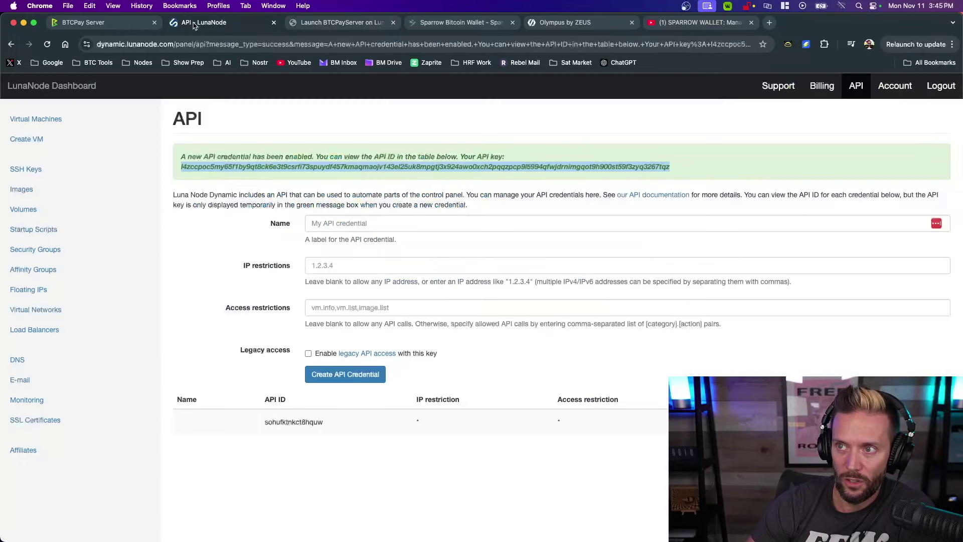
double_click(286, 423)
right_click(286, 423)
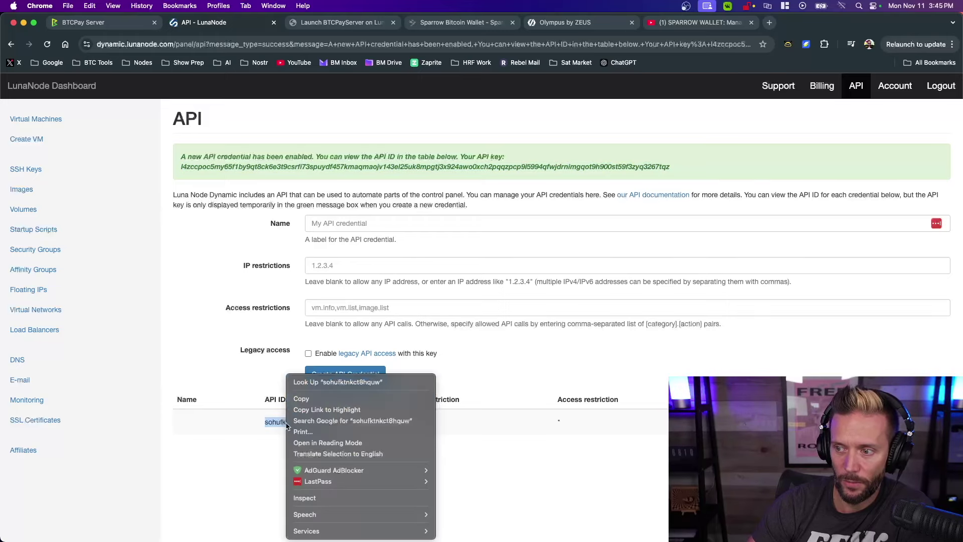
click(301, 399)
click(337, 23)
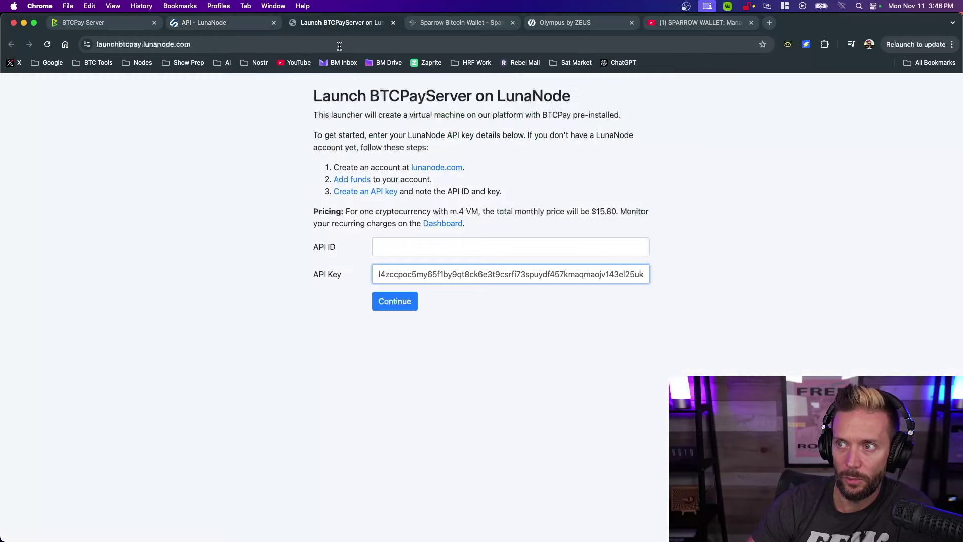
click(399, 242)
right_click(399, 243)
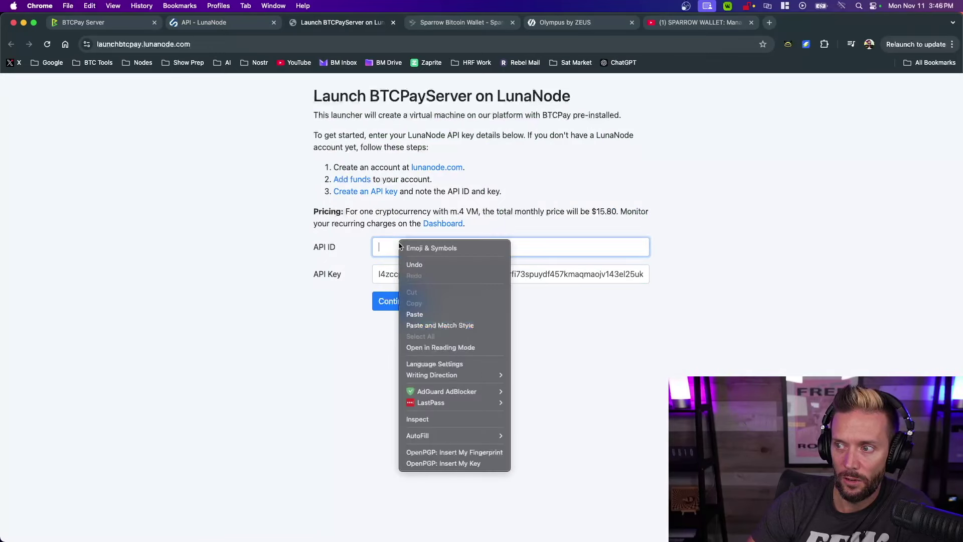
click(429, 315)
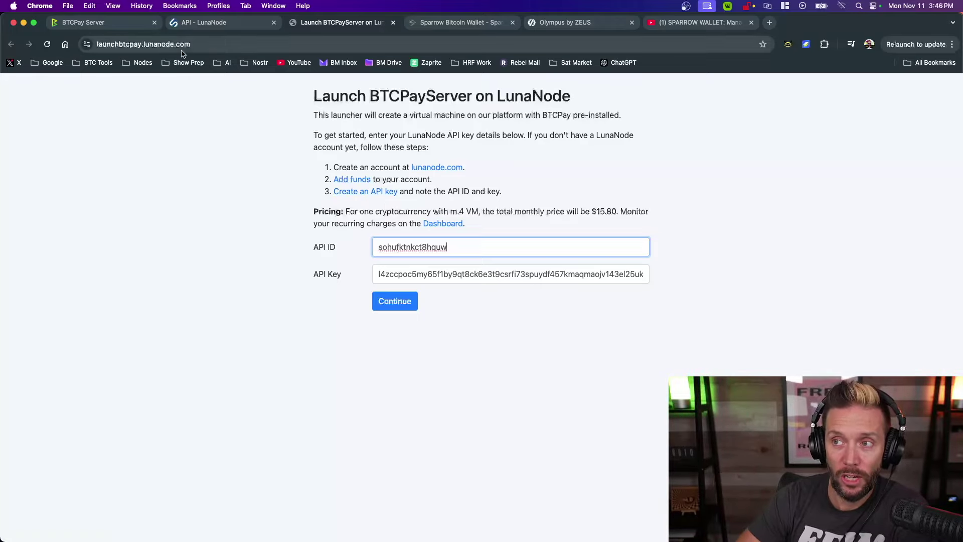
Reselect the API ID on LunaNode and paste it into the launcher's API ID field again.
click(211, 23)
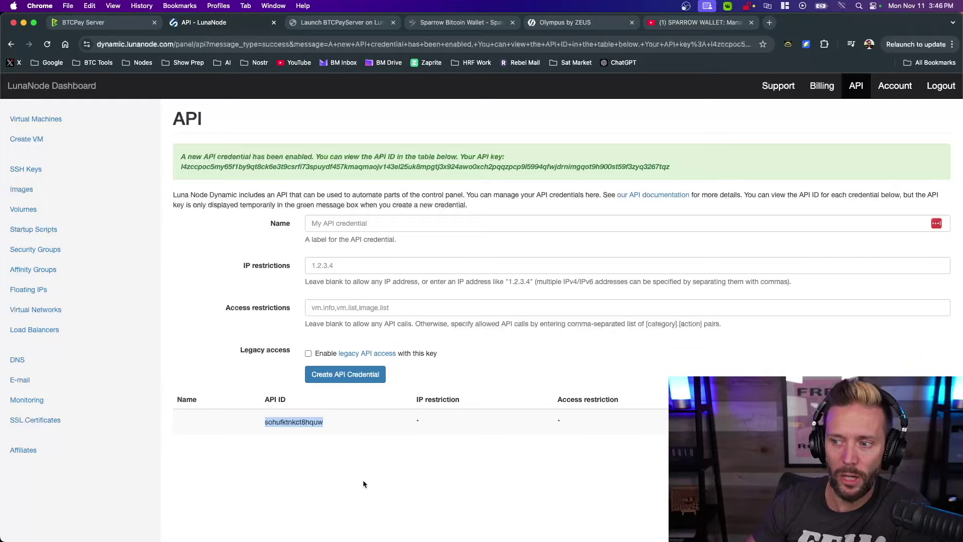
double_click(215, 168)
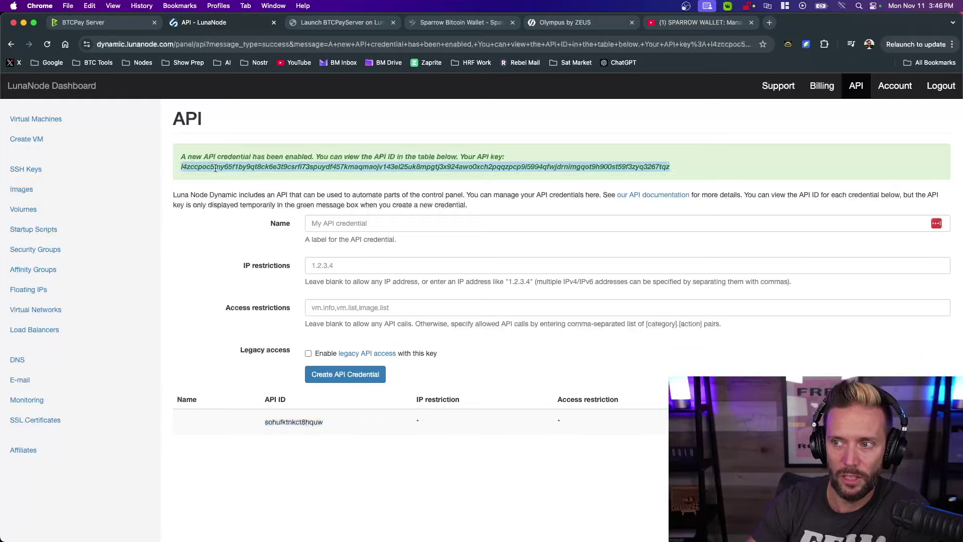
double_click(283, 422)
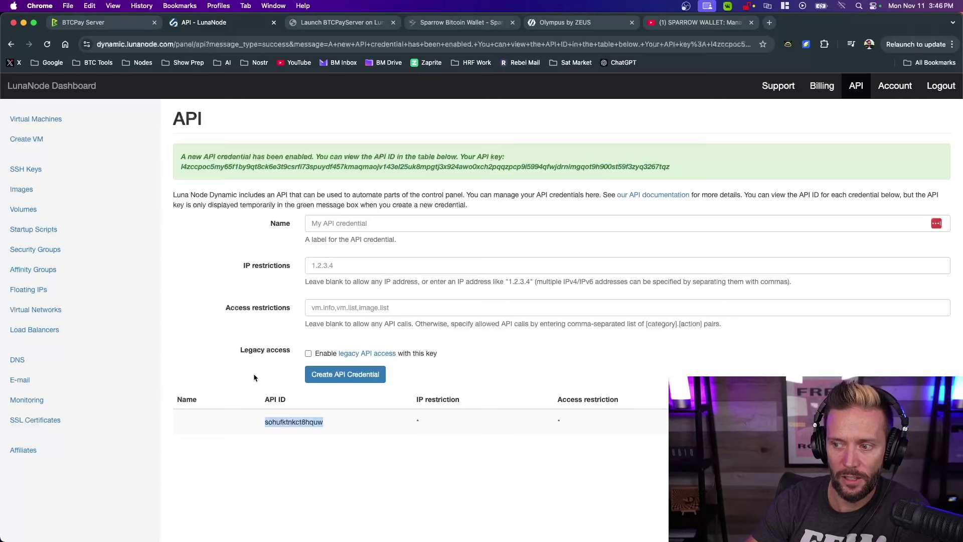
click(318, 23)
key(super+v)
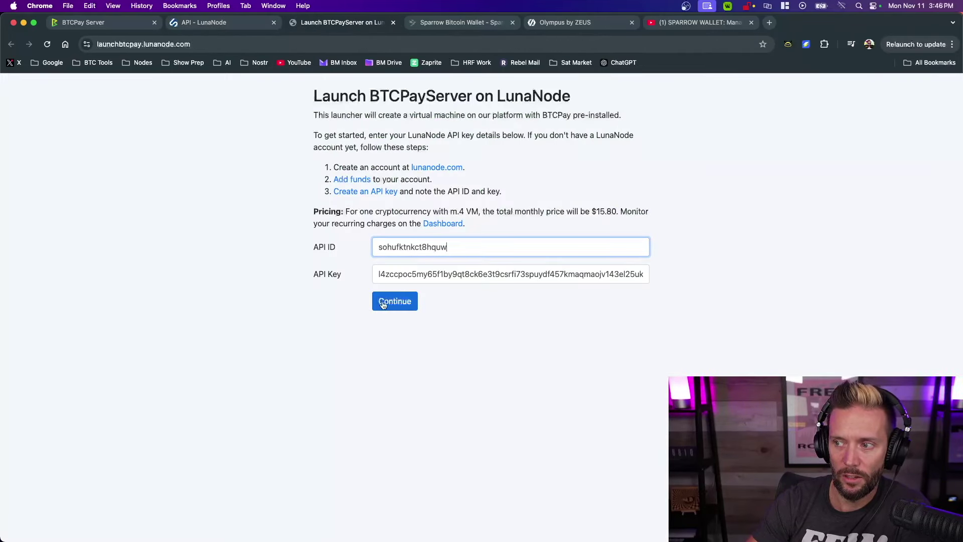
key(ctrl+shift+Tab)
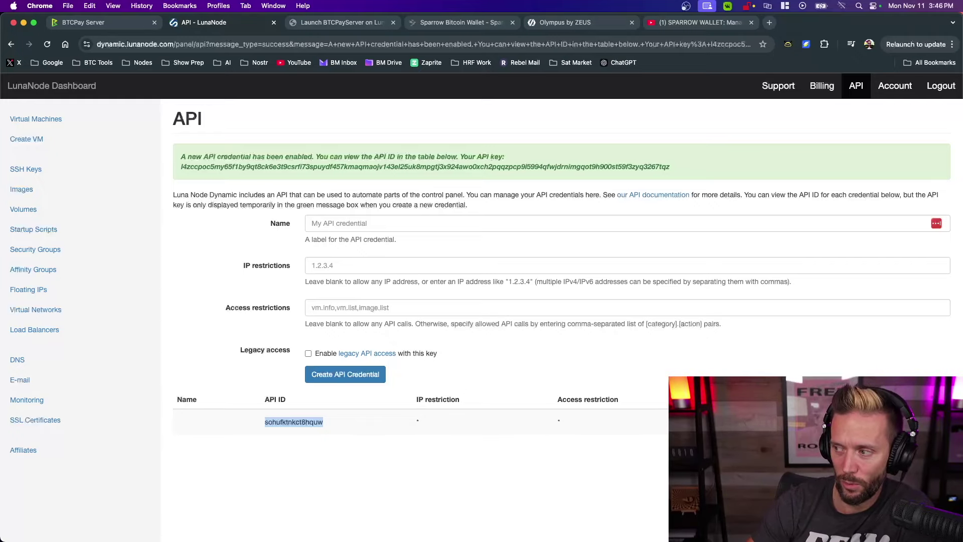
key(ctrl+Tab)
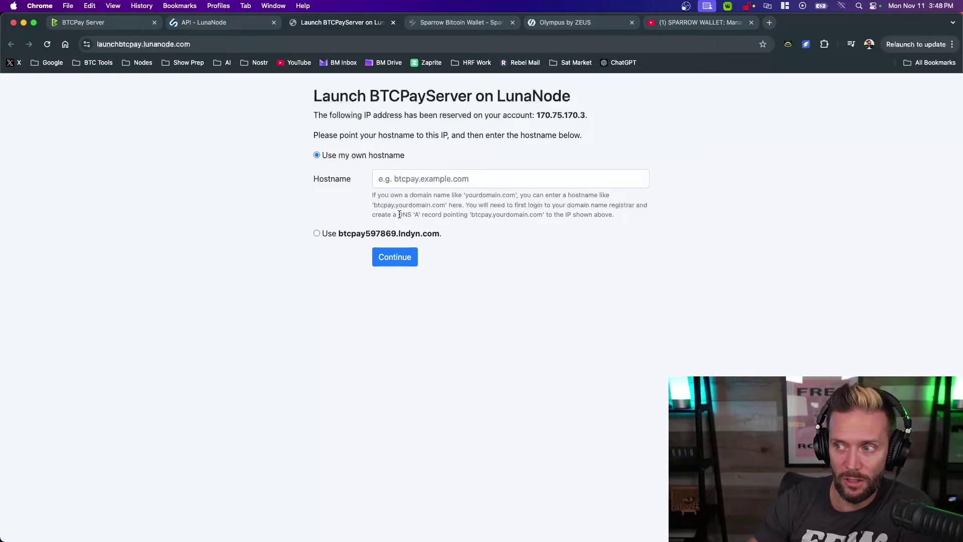
Choose the provided btcpay597869.lndyn.com hostname and continue to the VM details form.
click(317, 233)
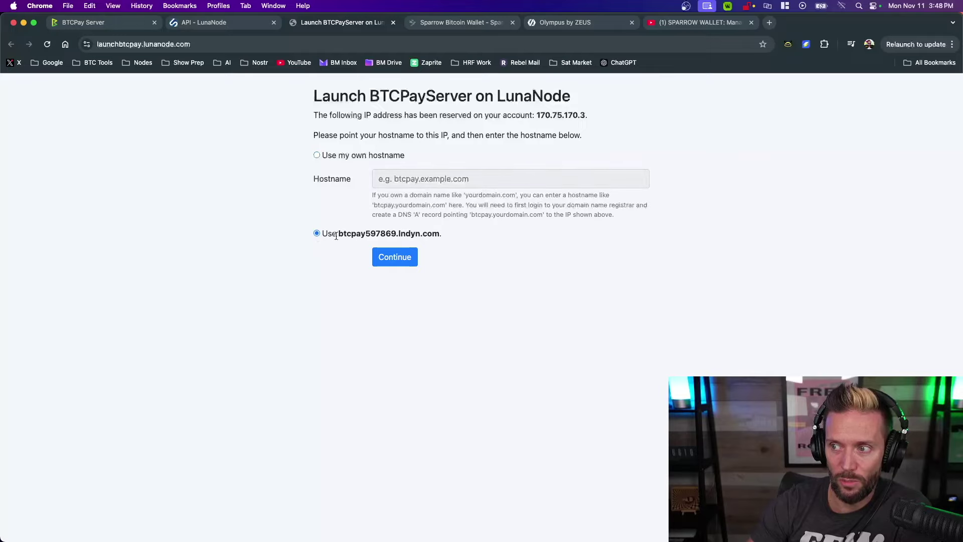
drag(367, 234, 385, 234)
click(342, 270)
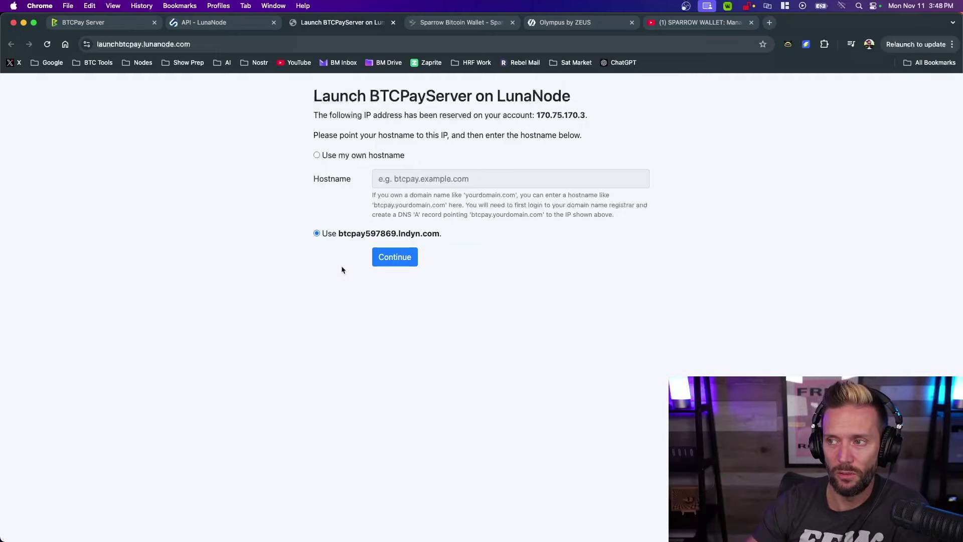
click(384, 265)
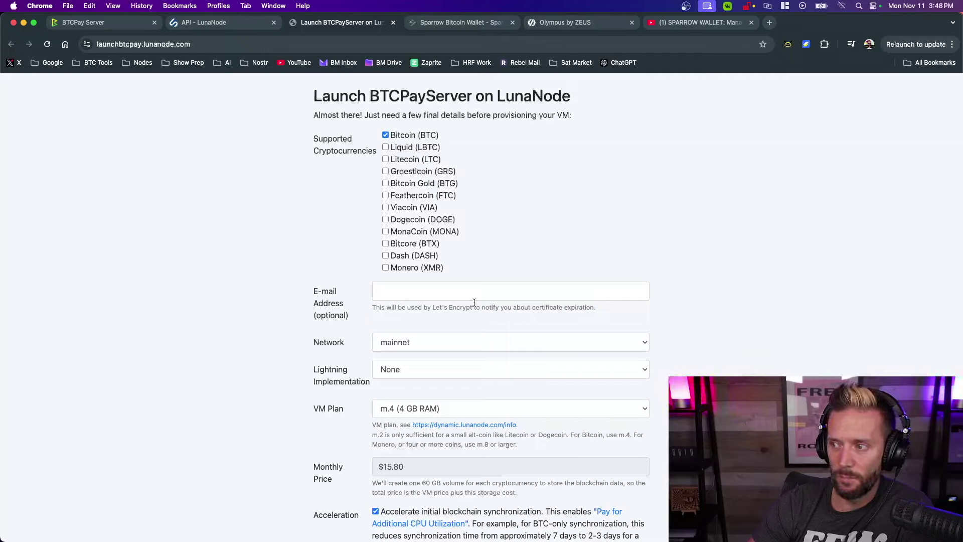
Set the Lightning implementation to lnd.
scroll(502, 334, down, 1)
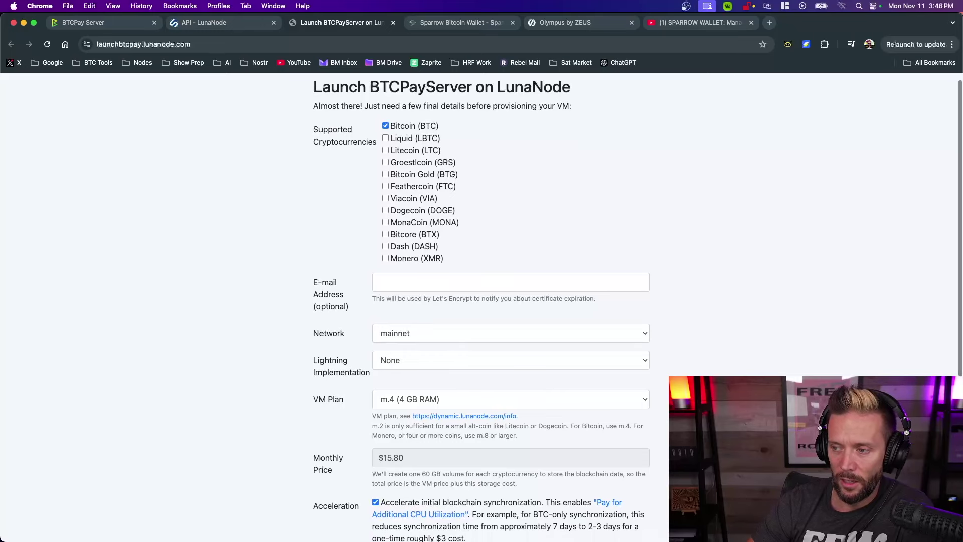
scroll(632, 373, down, 2)
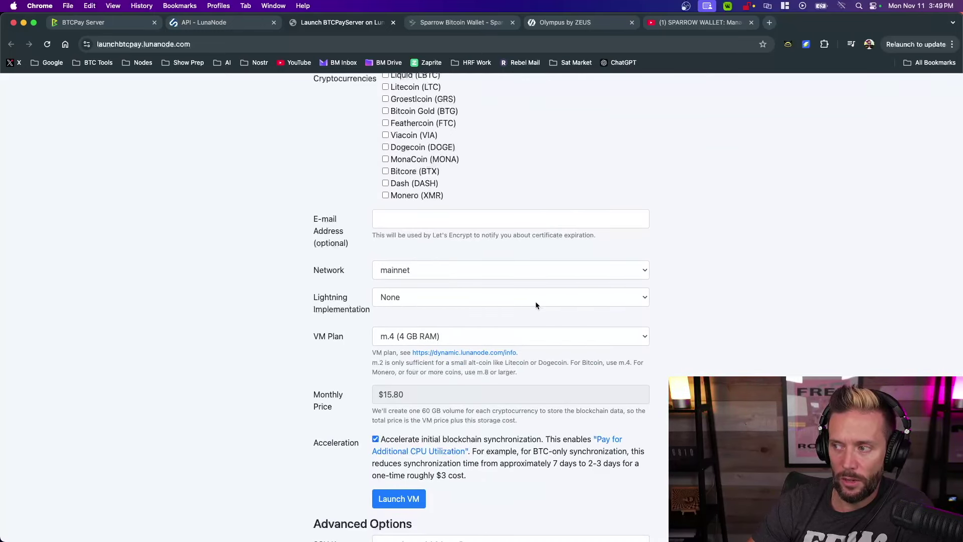
click(631, 304)
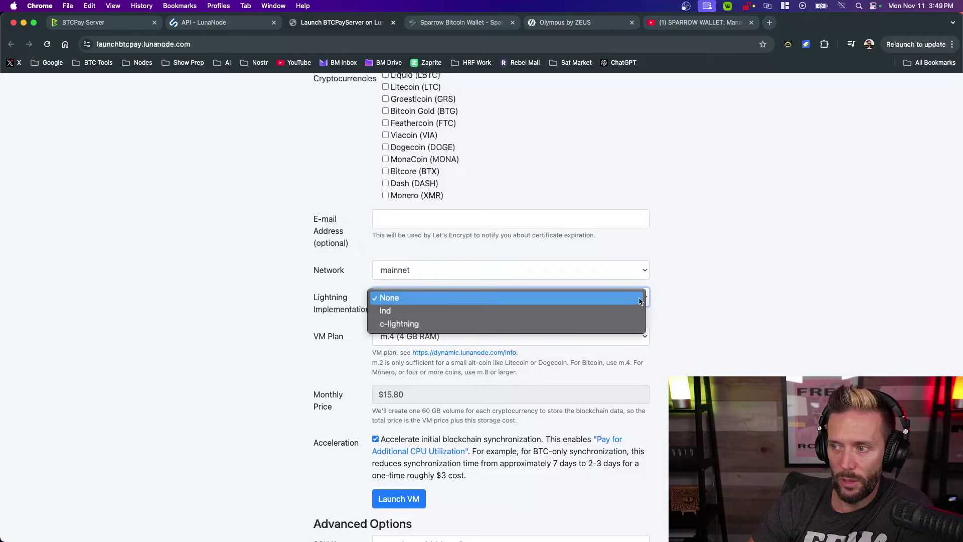
click(384, 311)
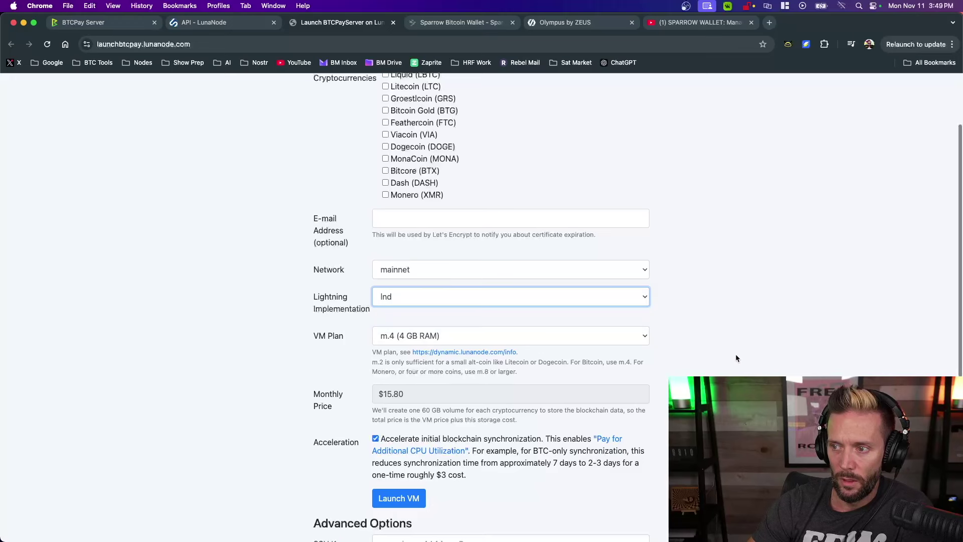
Select the m.4 (4 GB RAM) VM plan after briefly trying m.8.
scroll(736, 356, down, 3)
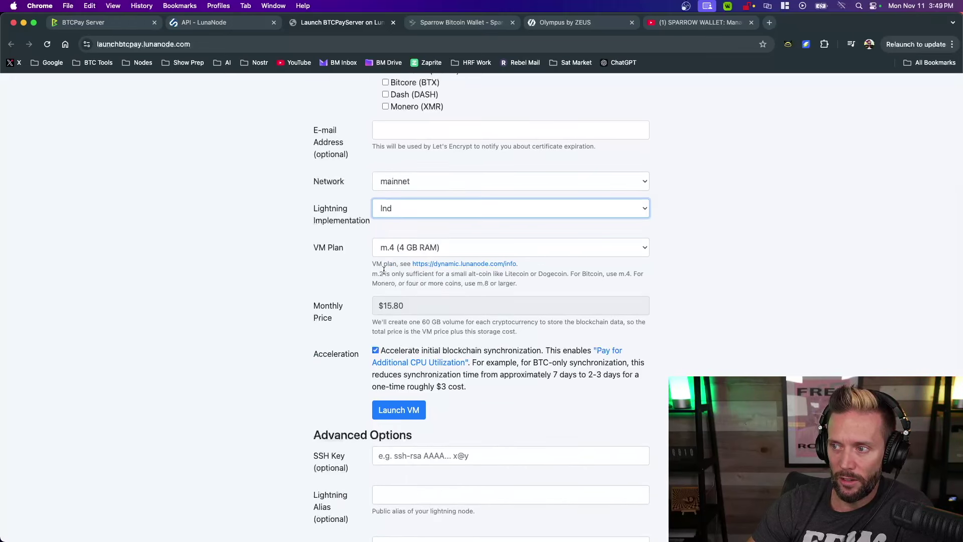
click(452, 247)
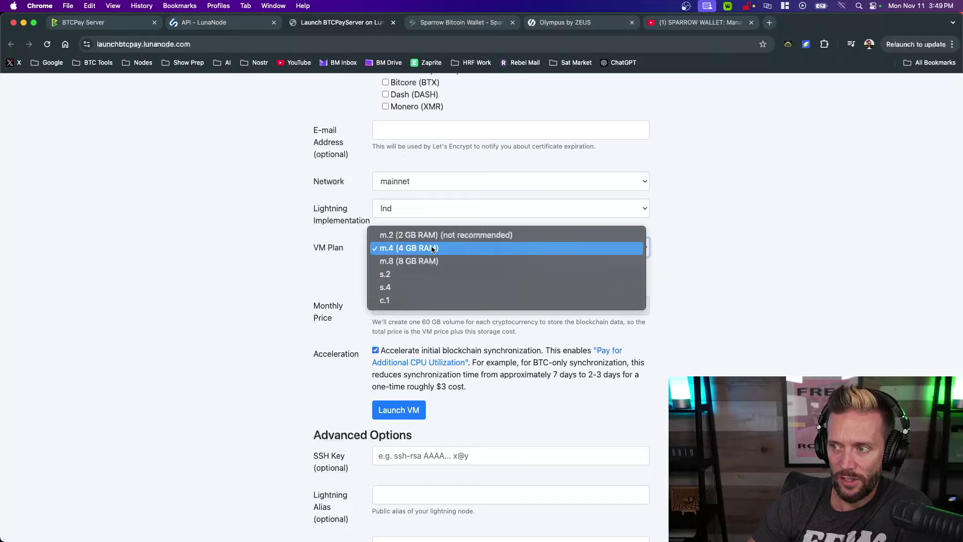
click(298, 264)
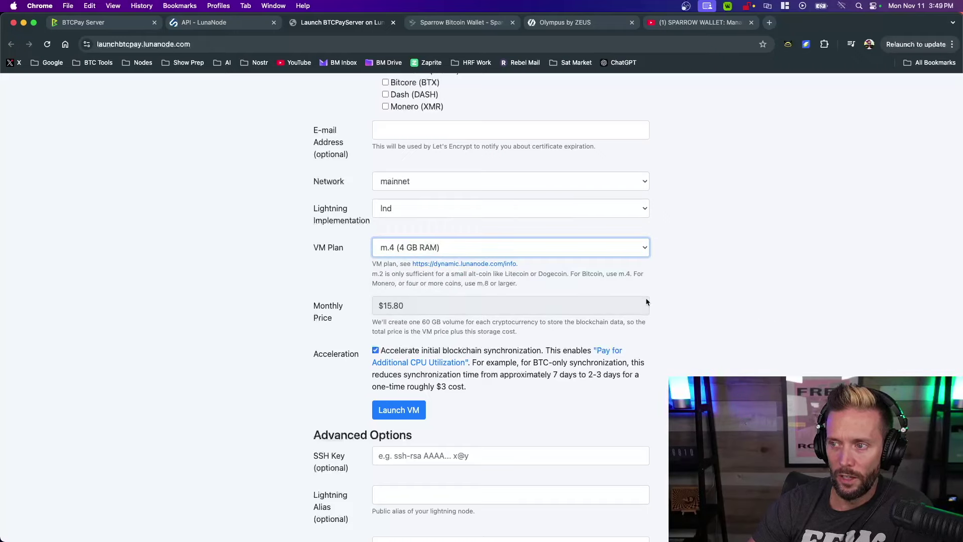
click(485, 246)
click(445, 260)
click(408, 248)
click(407, 235)
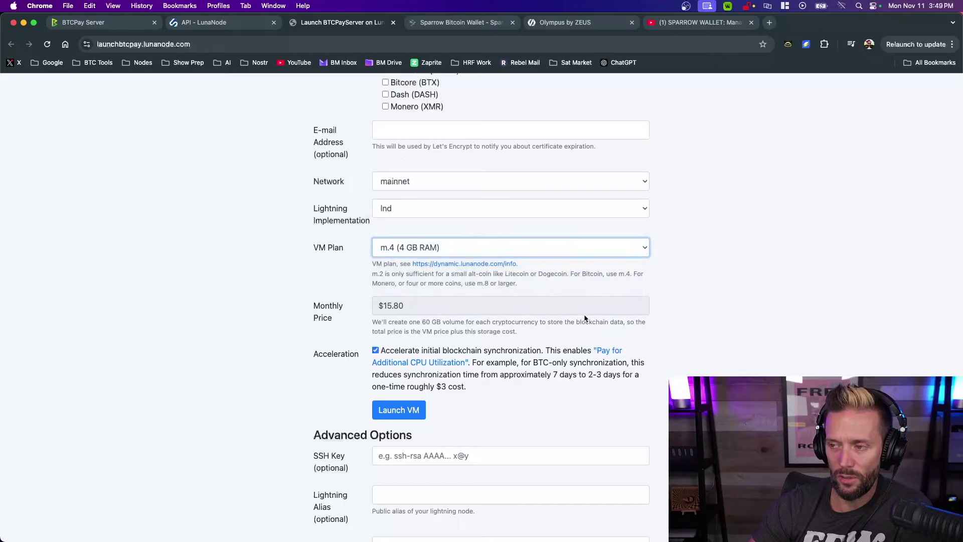
scroll(482, 301, down, 2)
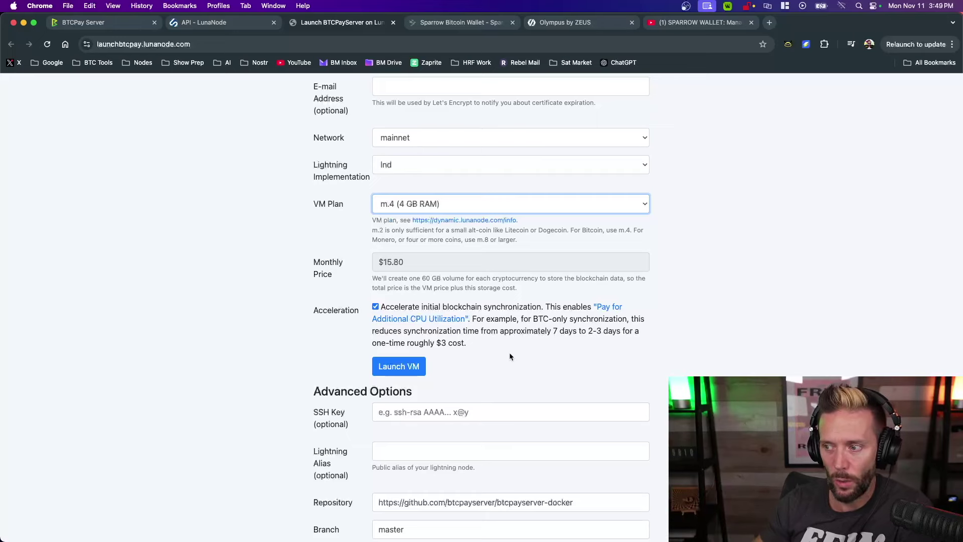
scroll(659, 385, down, 1)
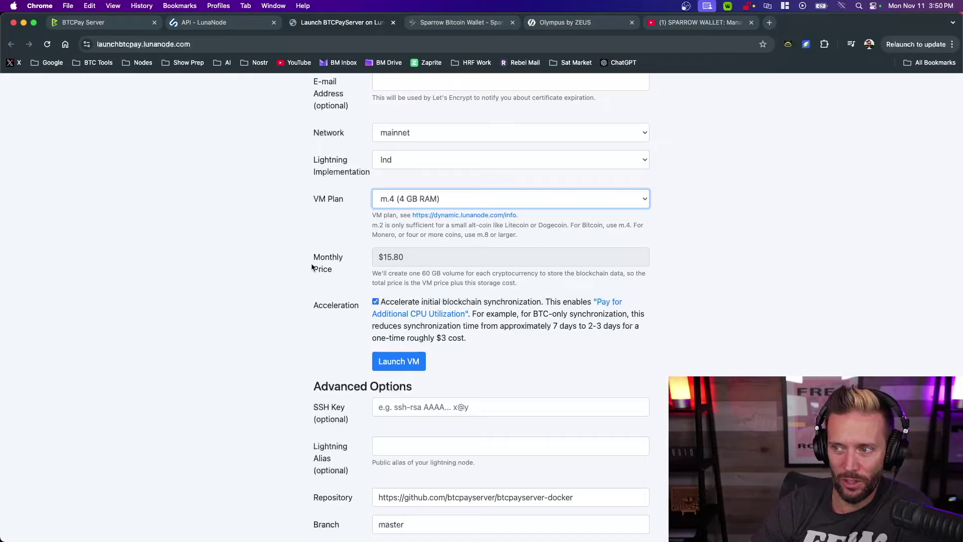
Launch the configured BTCPay Server VM.
click(391, 362)
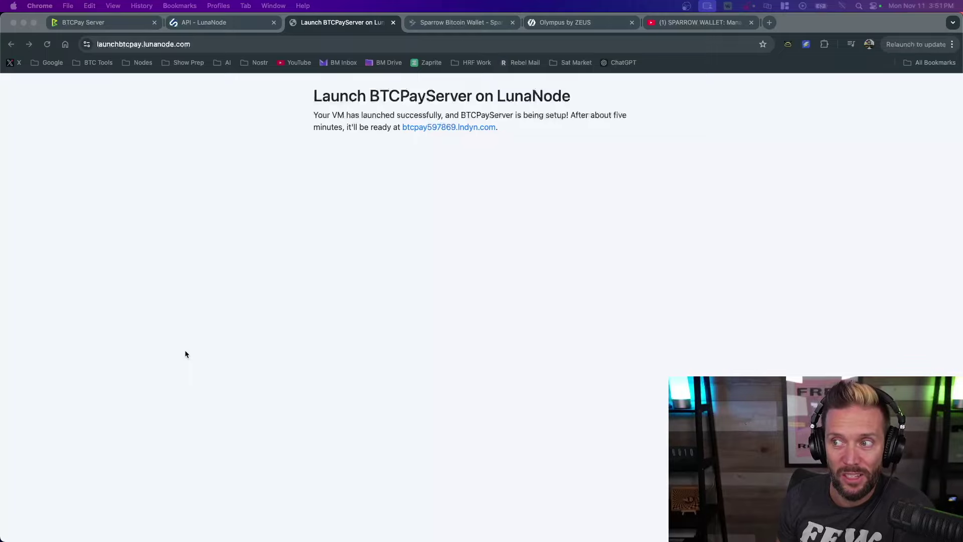
Bring the BTCPay Launcher browser window into focus while the new server finishes setting up.
click(423, 143)
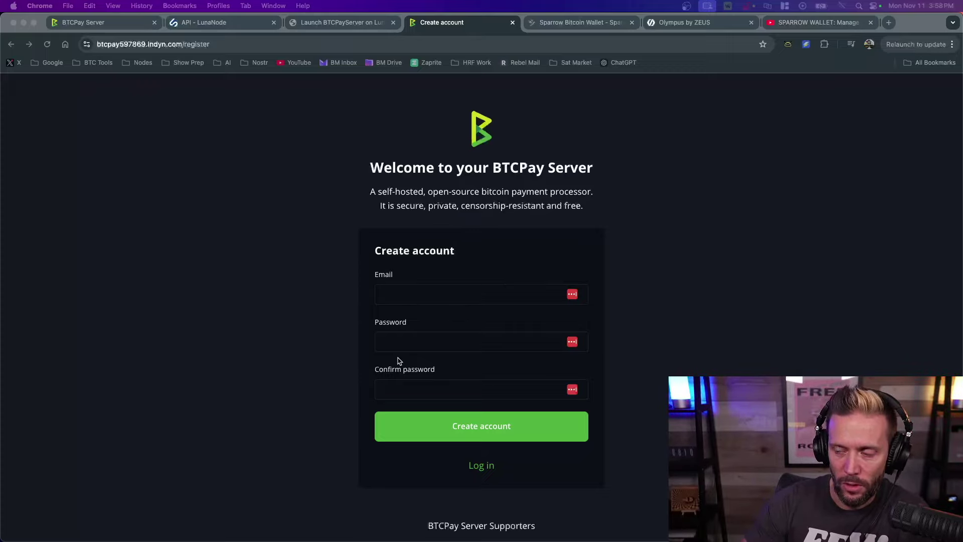
Submit the new admin account details and enter Test as the first store's name.
click(392, 300)
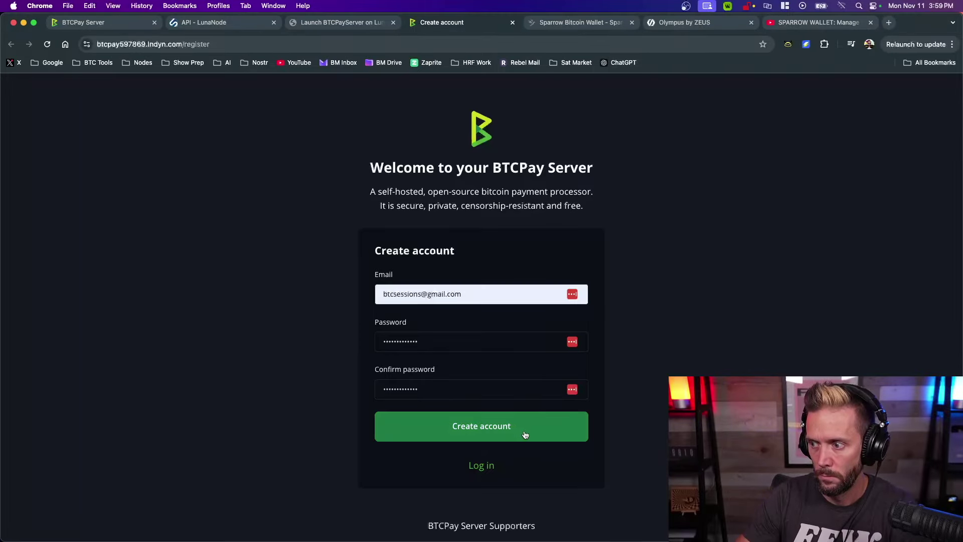
click(496, 431)
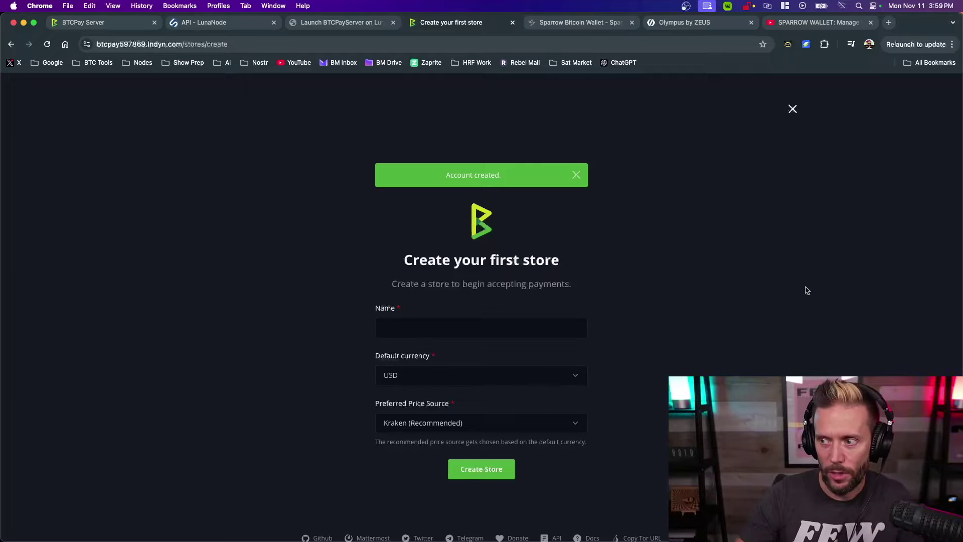
click(426, 330)
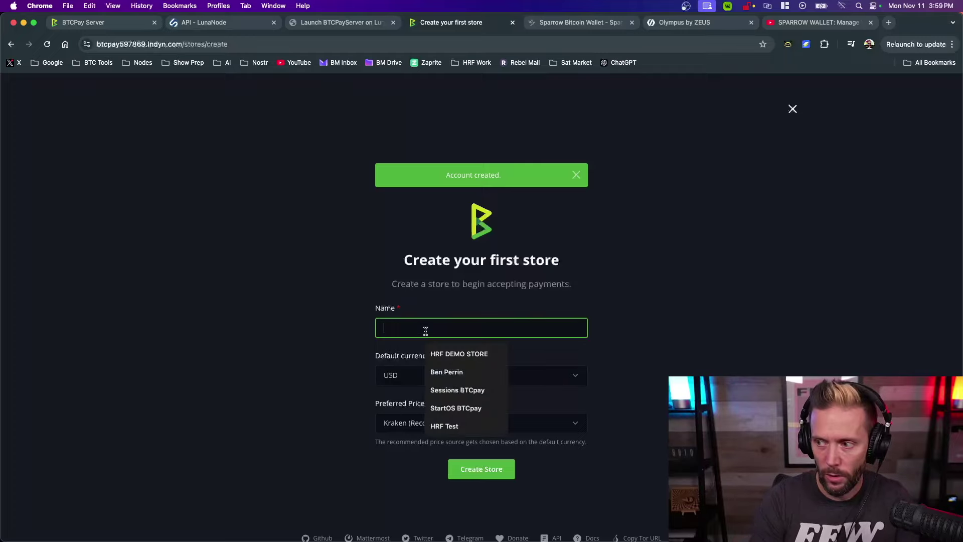
text(Test)
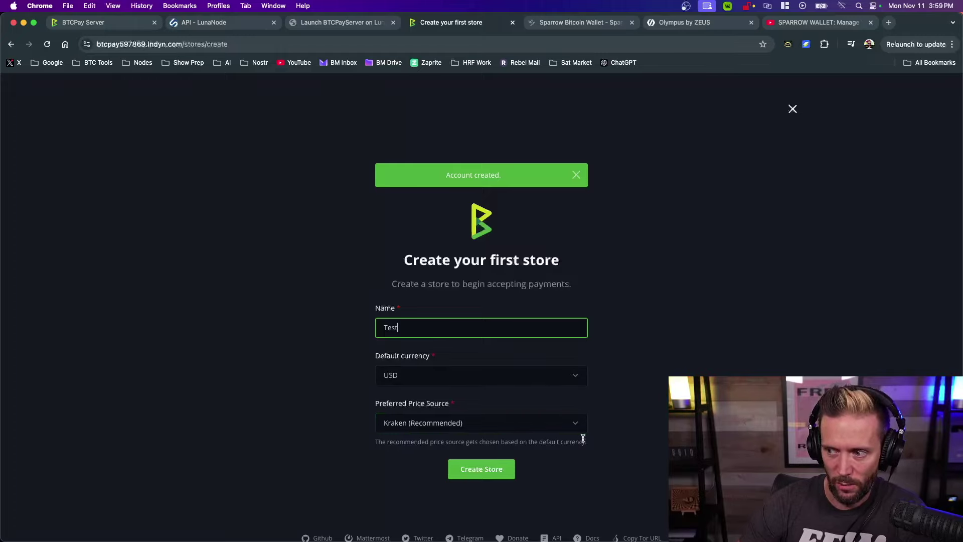
Create the Test store to reach its dashboard with wallet and Lightning setup.
click(485, 470)
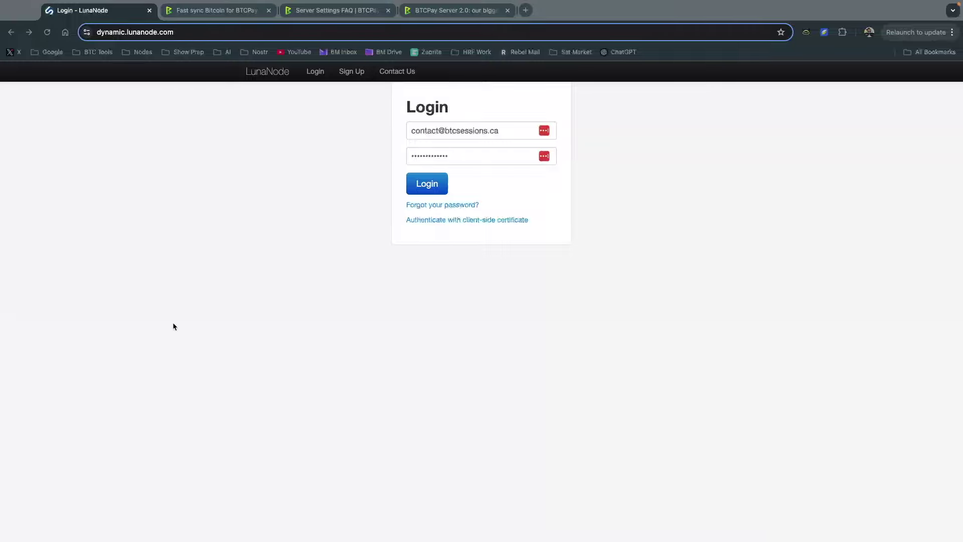
Read the Server Settings FAQ's update, restart and How to SSH sections.
click(325, 11)
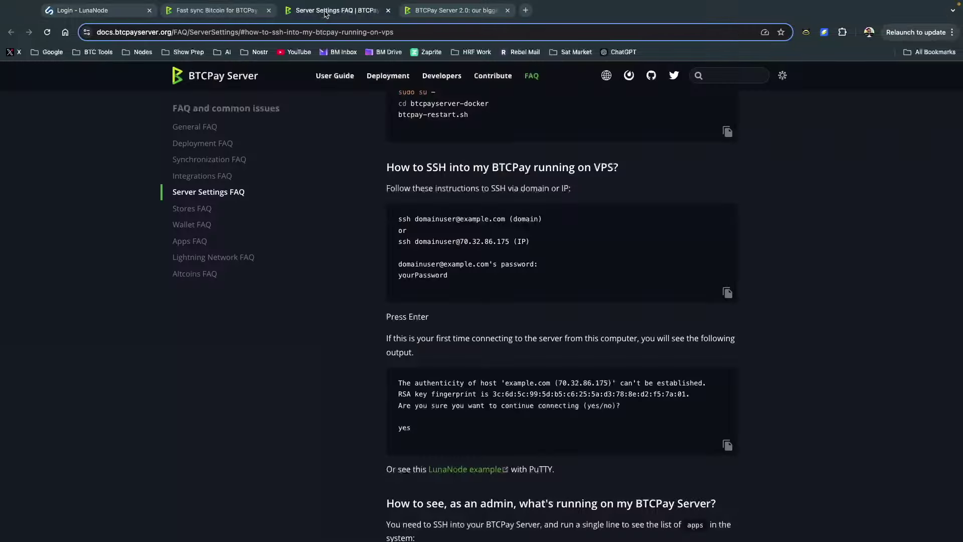
scroll(536, 187, up, 15)
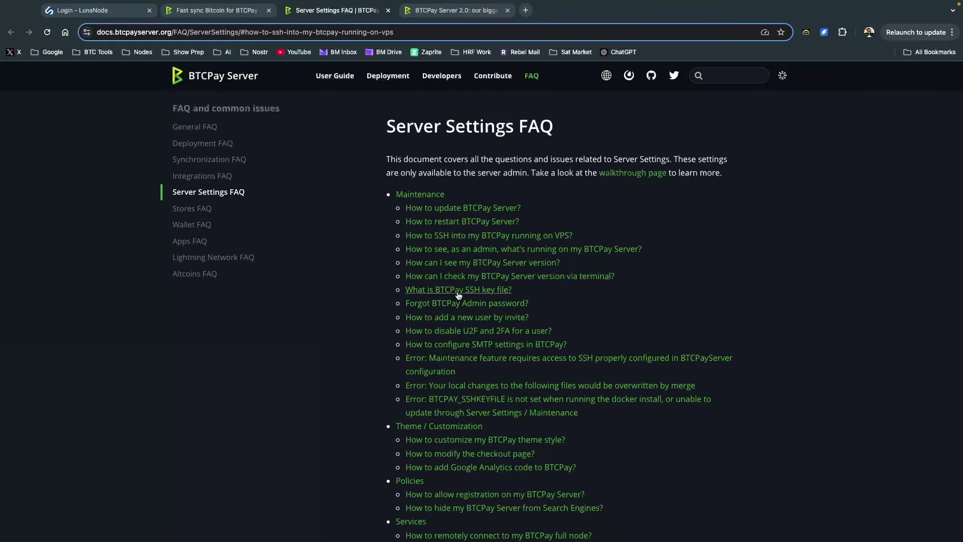
scroll(458, 292, down, 9)
scroll(458, 293, down, 3)
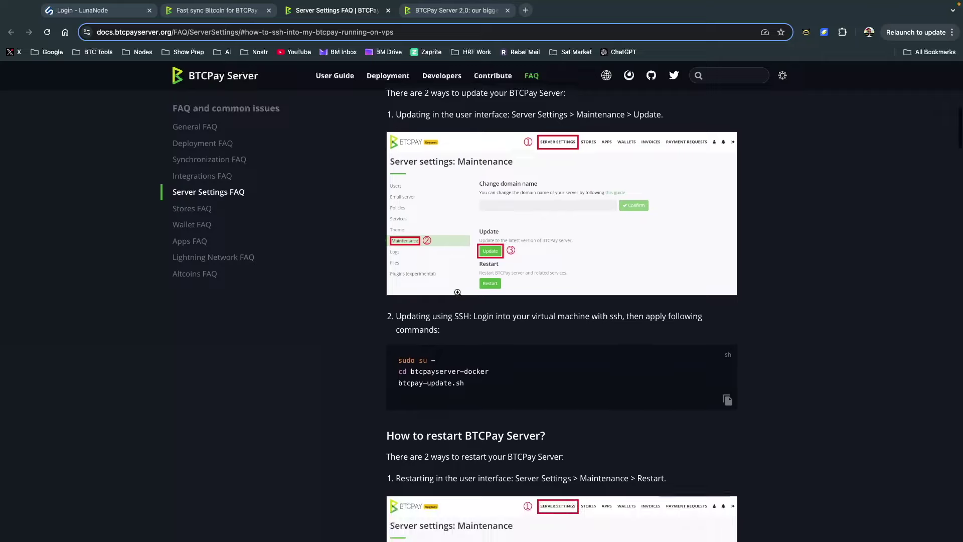
scroll(458, 295, up, 2)
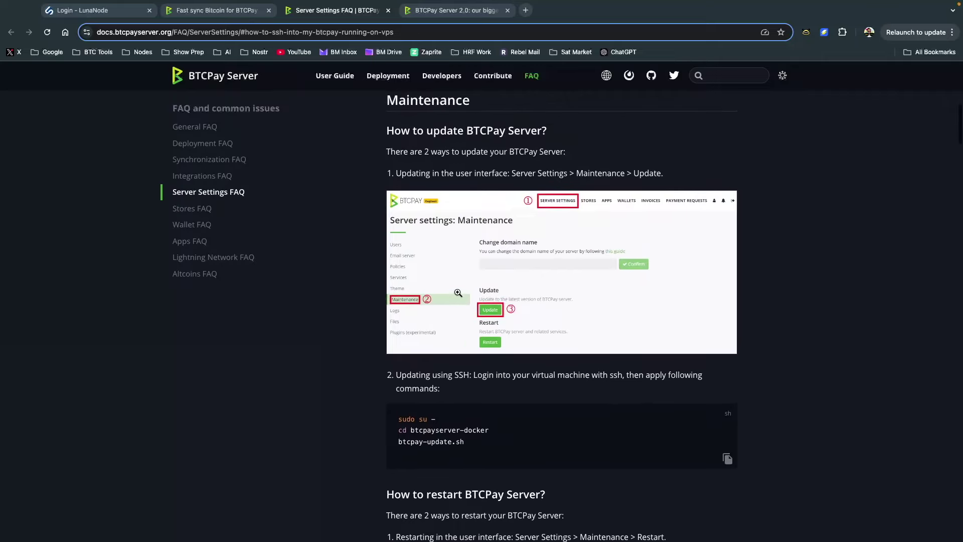
scroll(503, 214, down, 9)
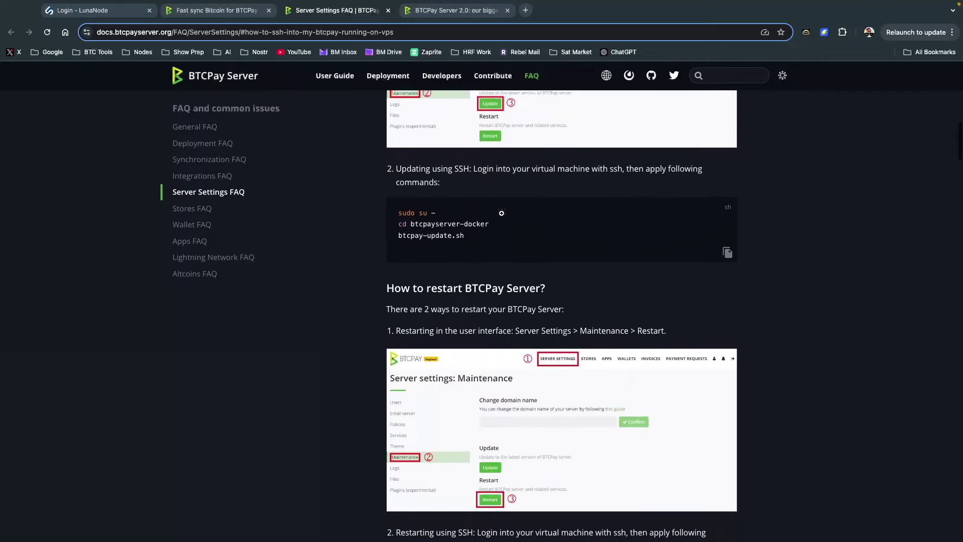
scroll(502, 214, down, 5)
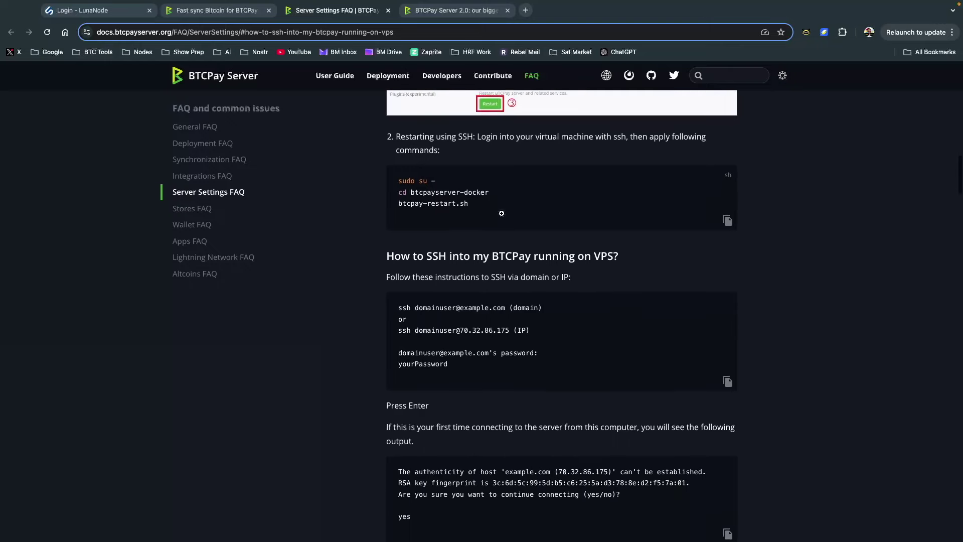
scroll(493, 250, down, 1)
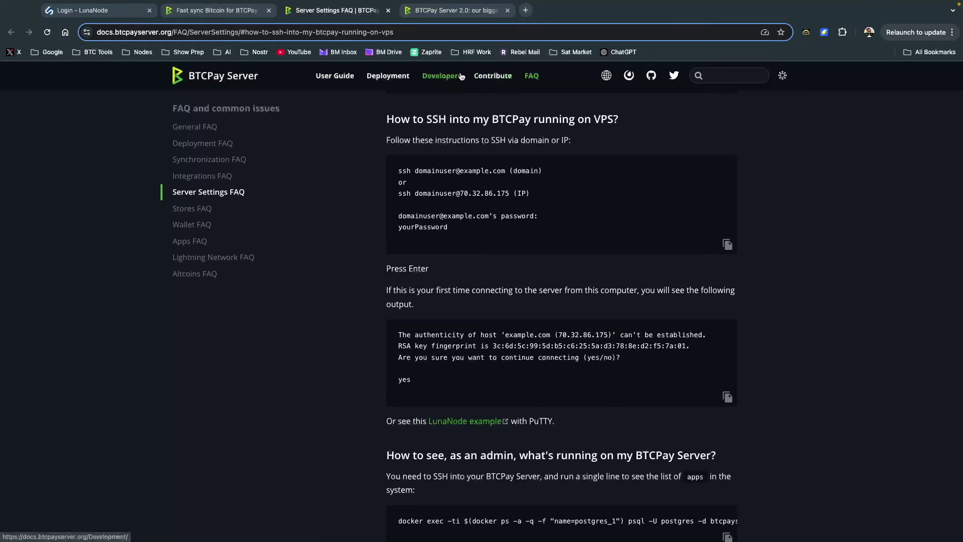
Bring up the BTCPay Server 2.0 blog post at its Updating to 2.0 commands.
click(434, 11)
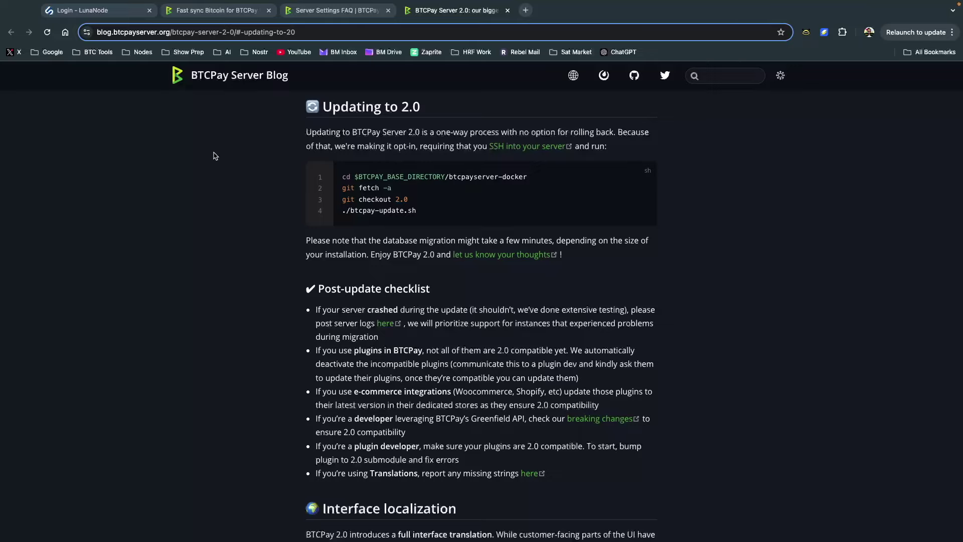
click(341, 11)
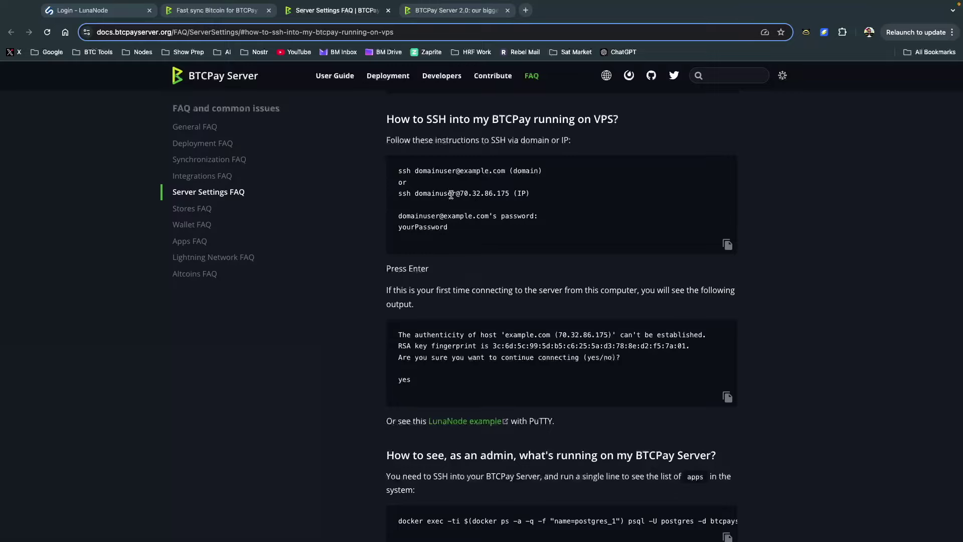
scroll(400, 366, down, 1)
scroll(400, 368, up, 2)
scroll(400, 369, up, 5)
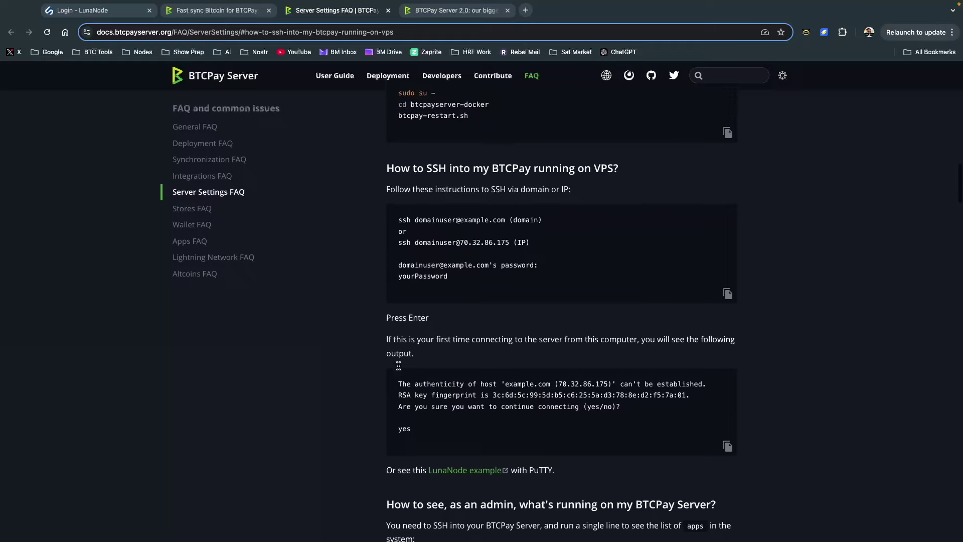
scroll(399, 366, down, 3)
scroll(399, 366, down, 3)
scroll(400, 368, up, 2)
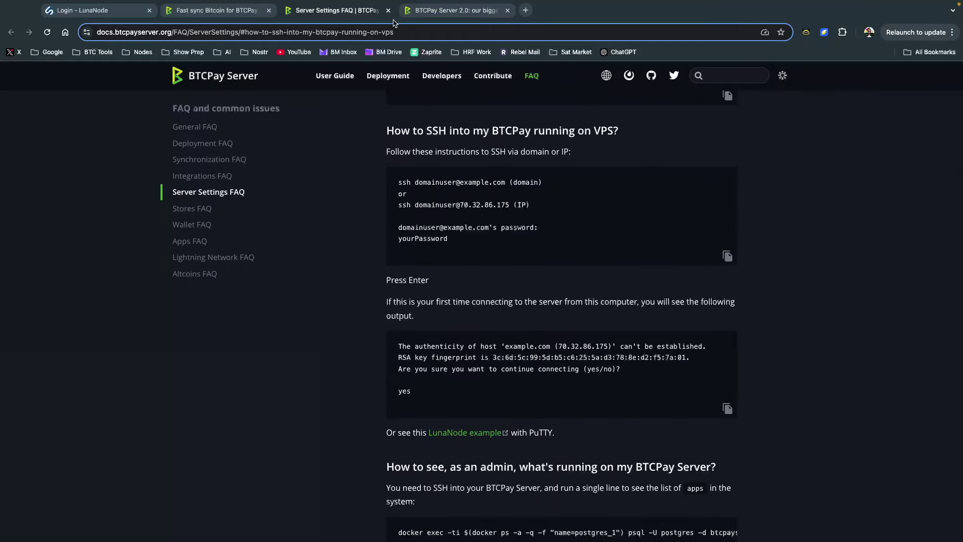
click(442, 11)
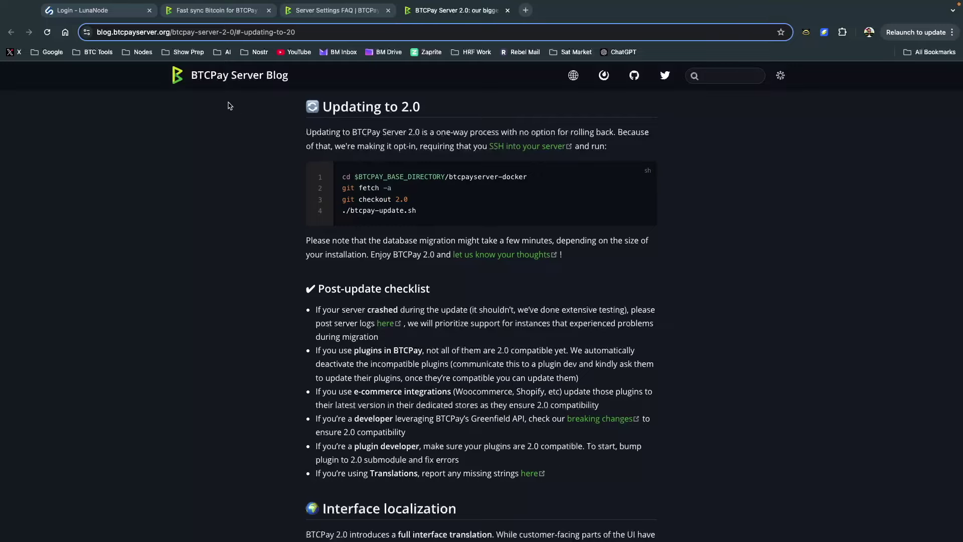
Log in to LunaNode and open the btcpay597869.lndyn.com virtual machine's details.
click(73, 11)
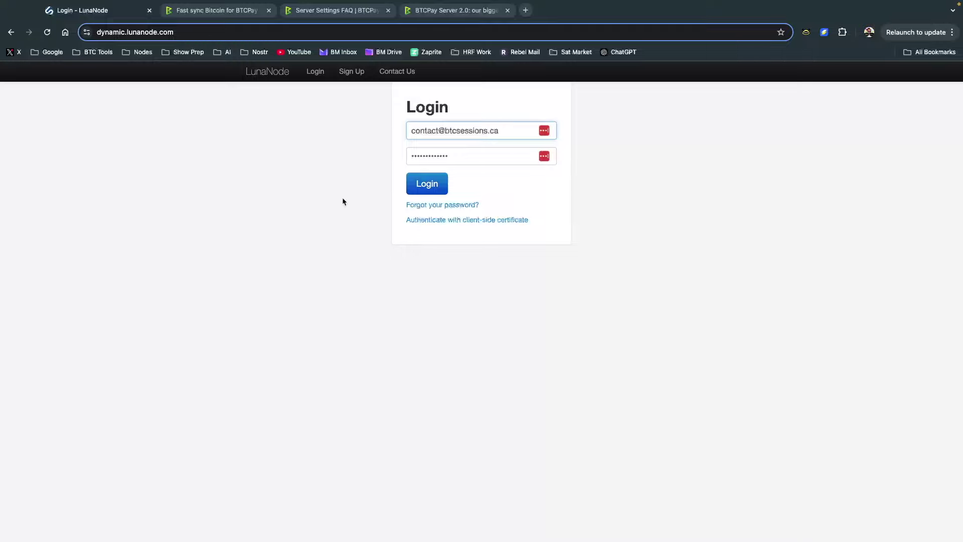
click(430, 185)
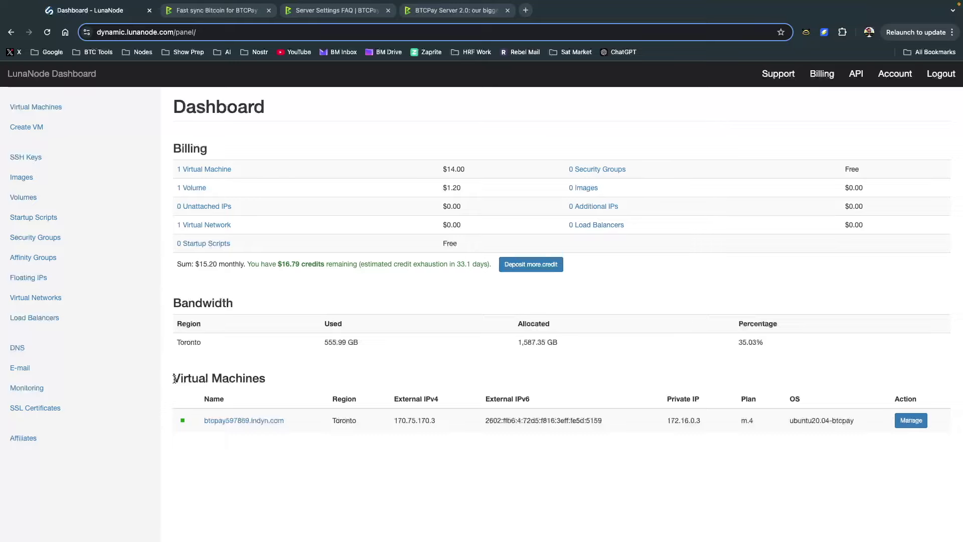
drag(172, 380, 271, 377)
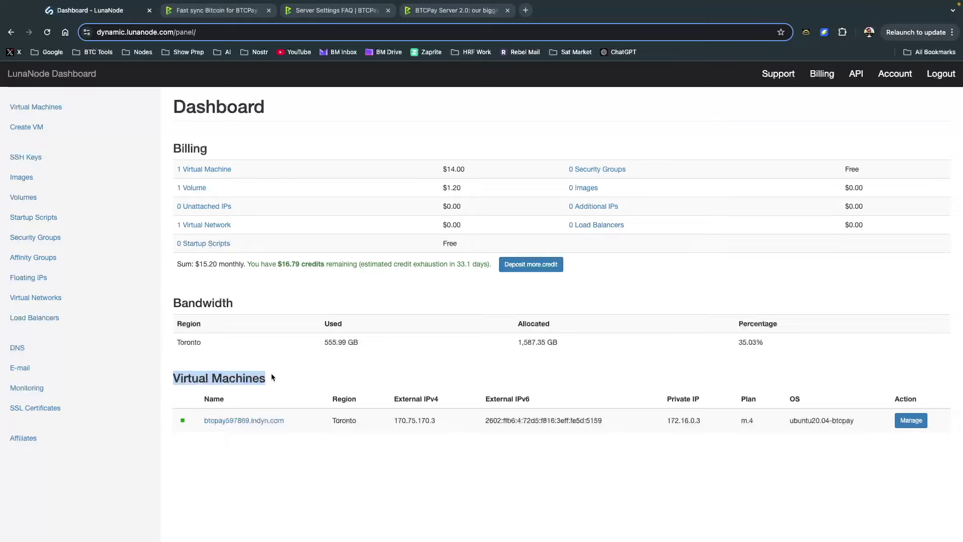
click(327, 374)
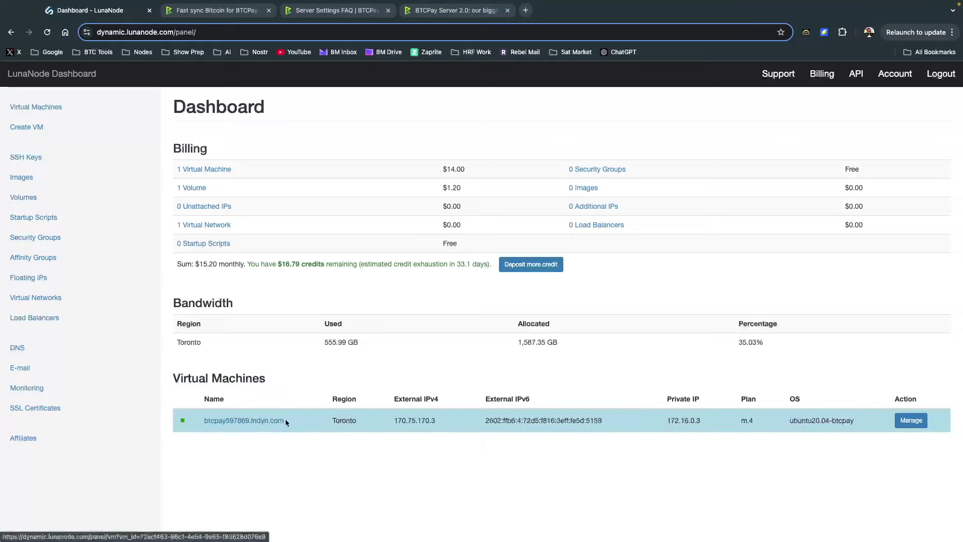
click(225, 423)
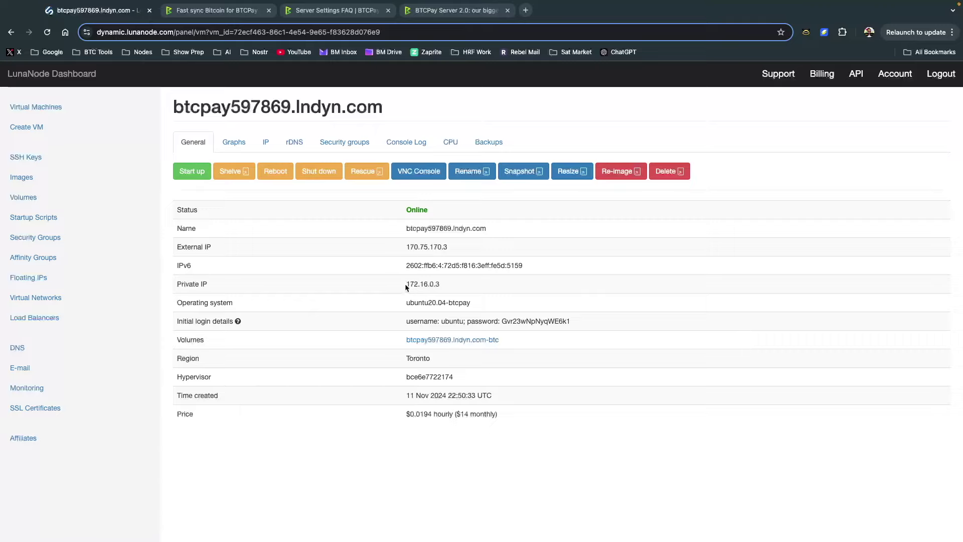
Note the VM's External IP and initial login details, then leave full-screen for the desktop.
drag(406, 246, 466, 250)
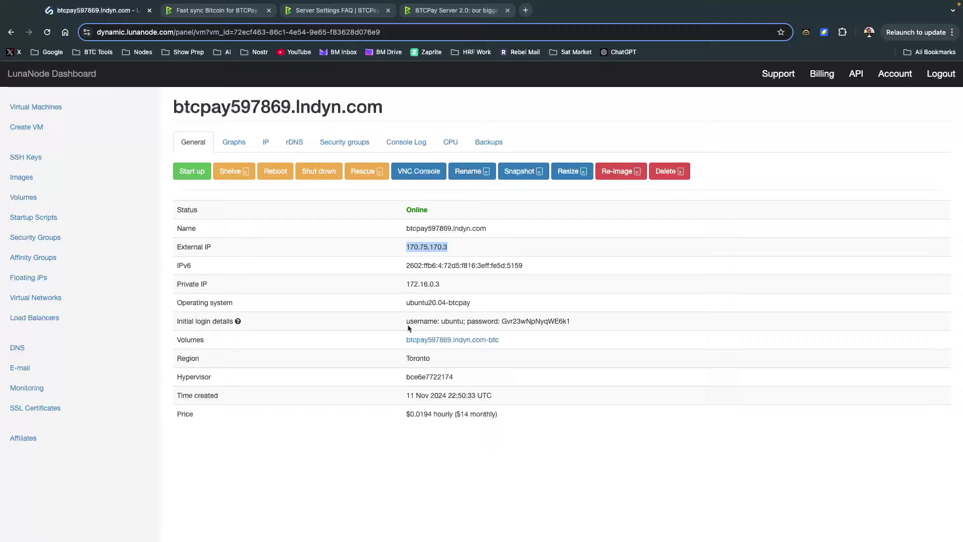
drag(405, 321, 504, 321)
click(544, 315)
triple_click(568, 320)
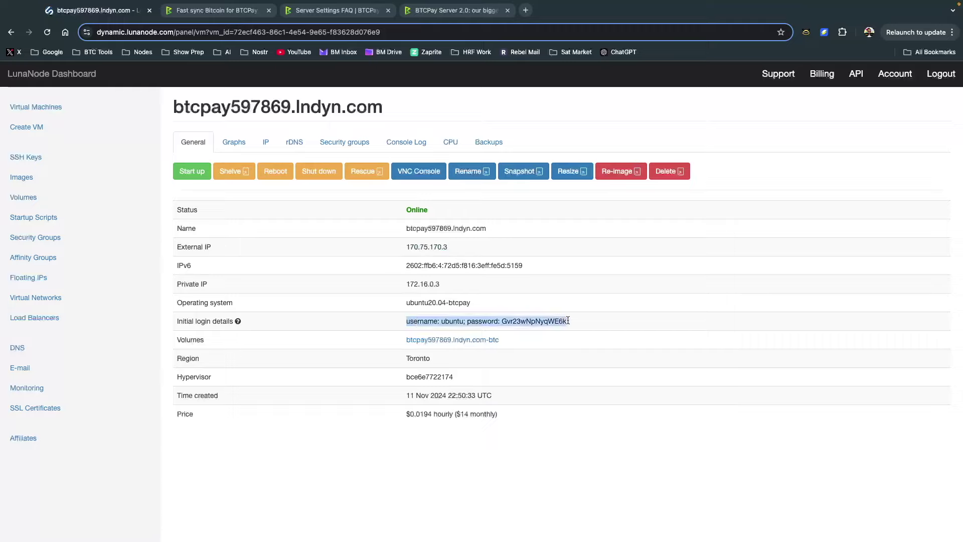
click(439, 323)
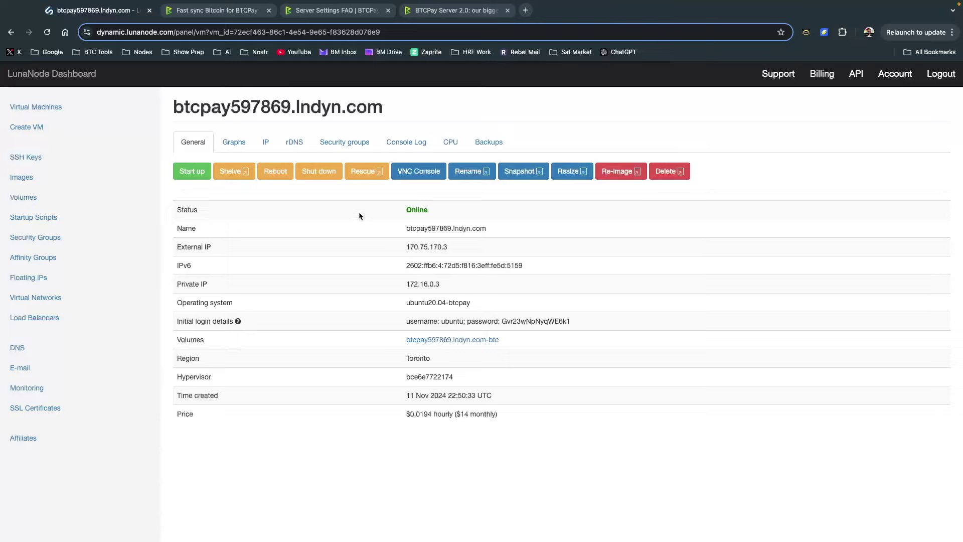
key(ctrl+Left)
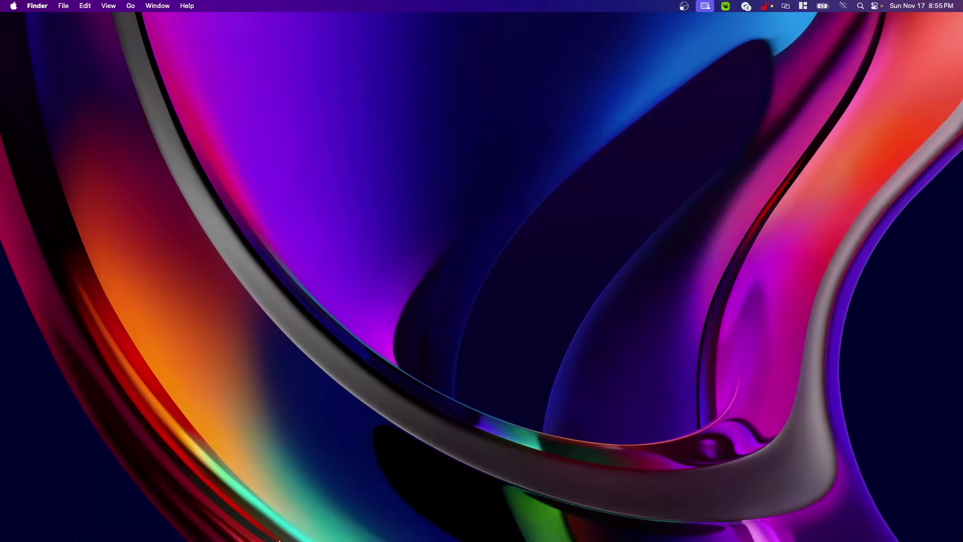
Open a new Terminal window and check the docs' example SSH login command.
mouse_move(403, 487)
click(569, 518)
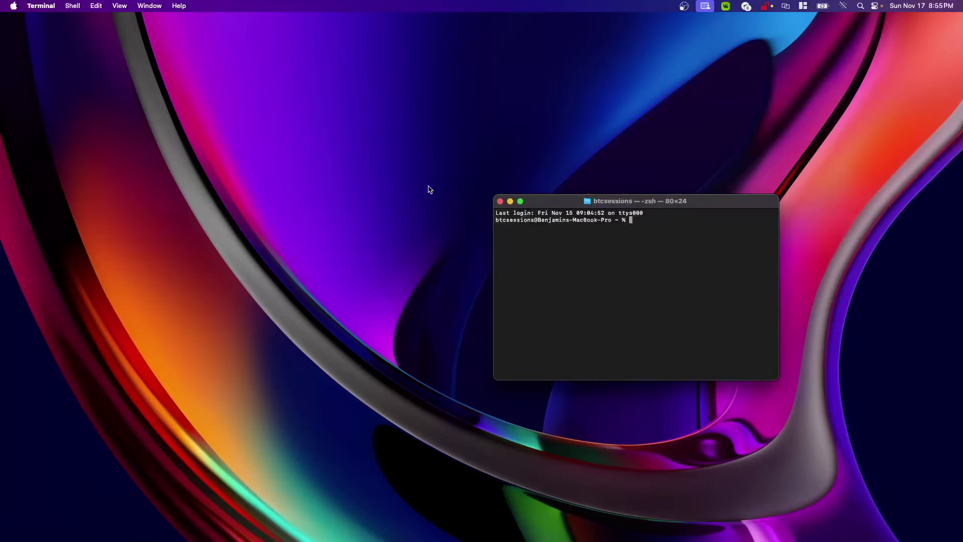
drag(580, 202, 105, 45)
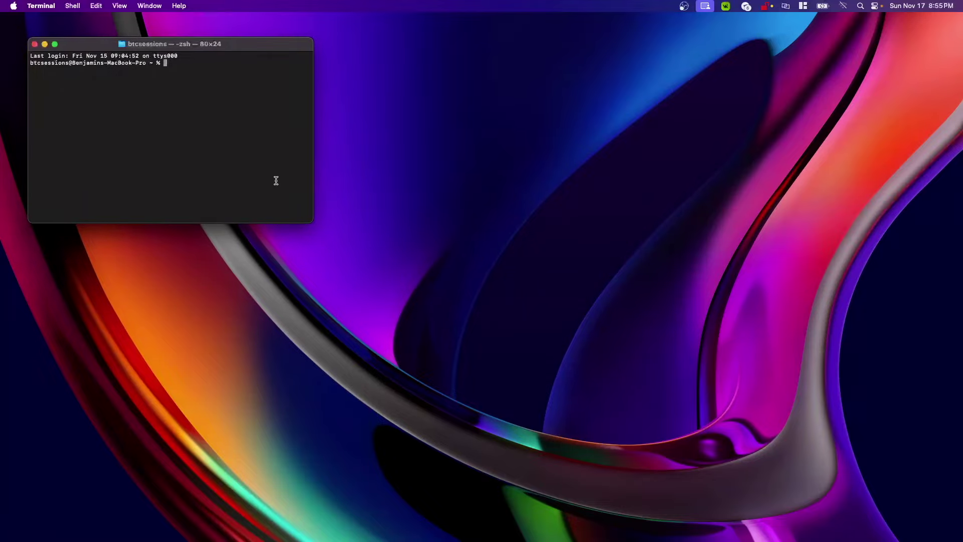
key(super+Tab)
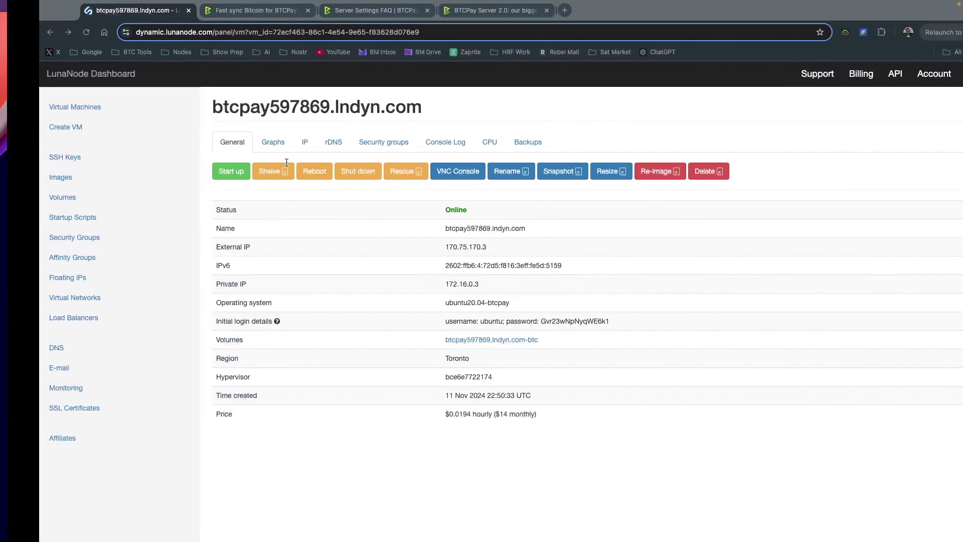
click(346, 15)
drag(511, 204, 415, 204)
click(380, 229)
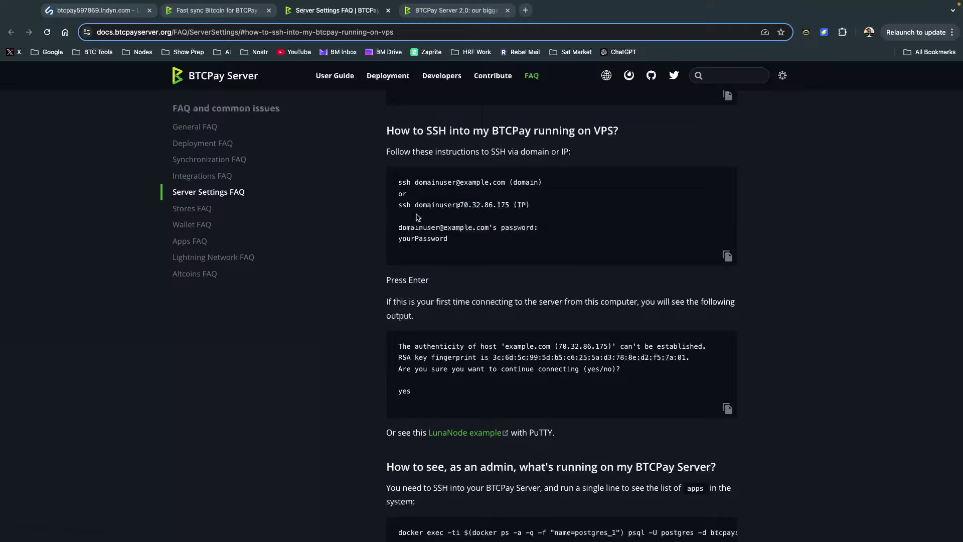
drag(399, 206, 415, 207)
Copy the login username ubuntu and the external IP from the LunaNode VM page.
click(98, 12)
click(530, 235)
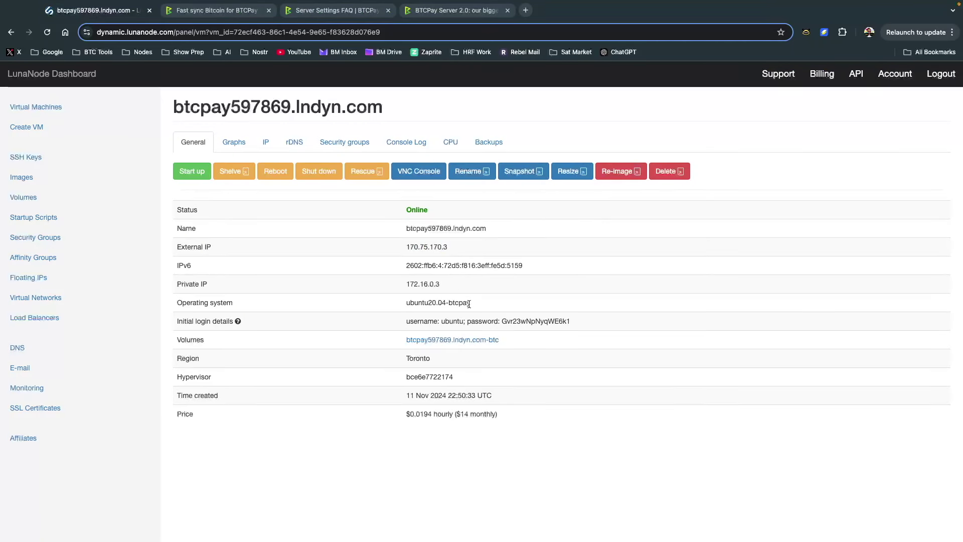
double_click(452, 321)
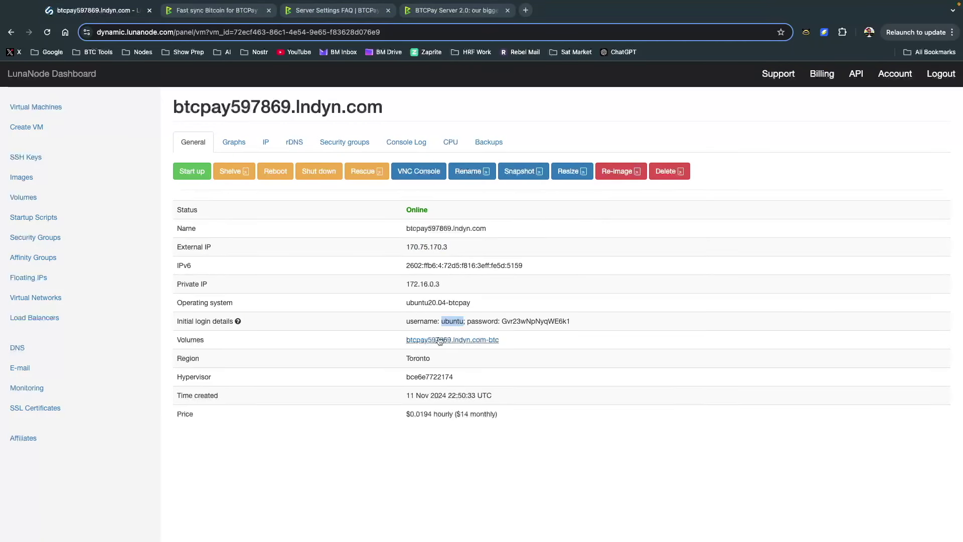
double_click(424, 247)
key(super+c)
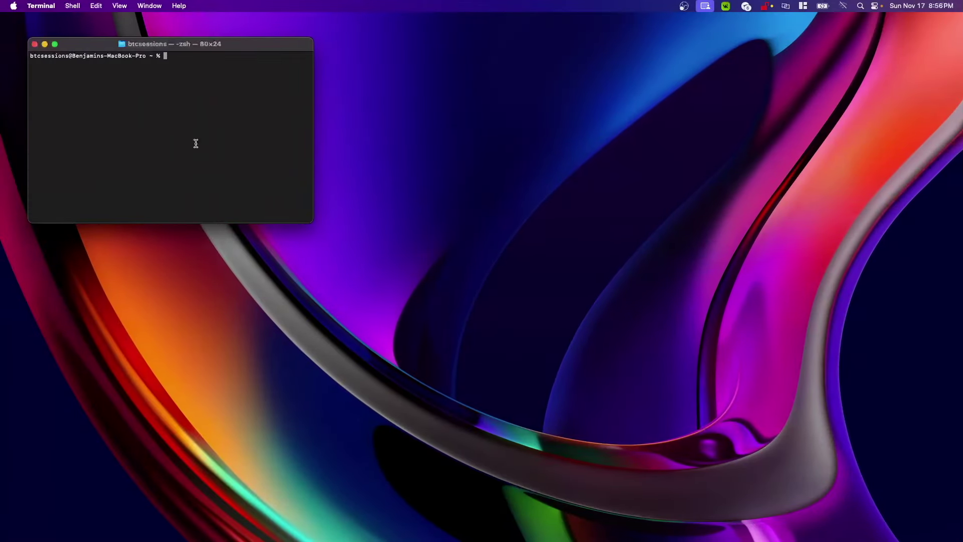
text(ssh ubuntu@)
key(super+v)
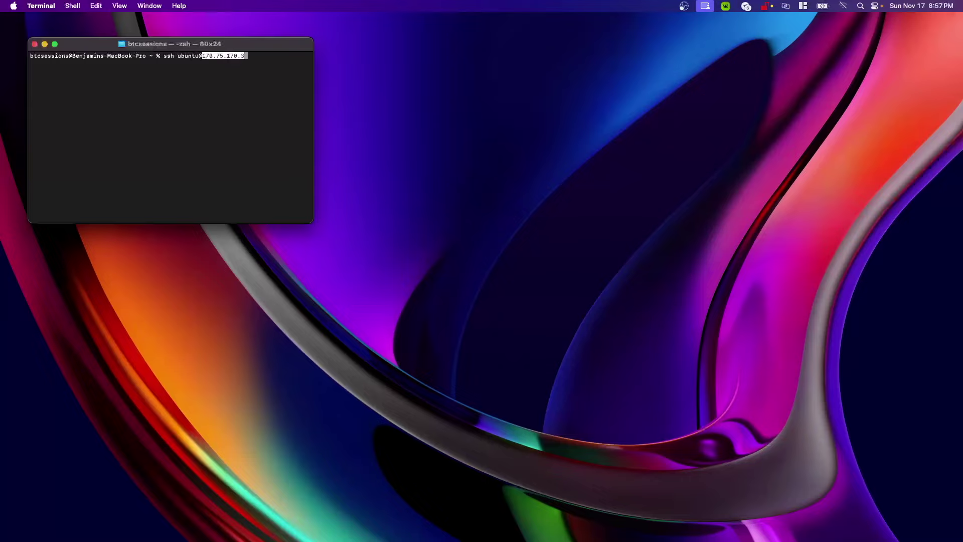
key(Return)
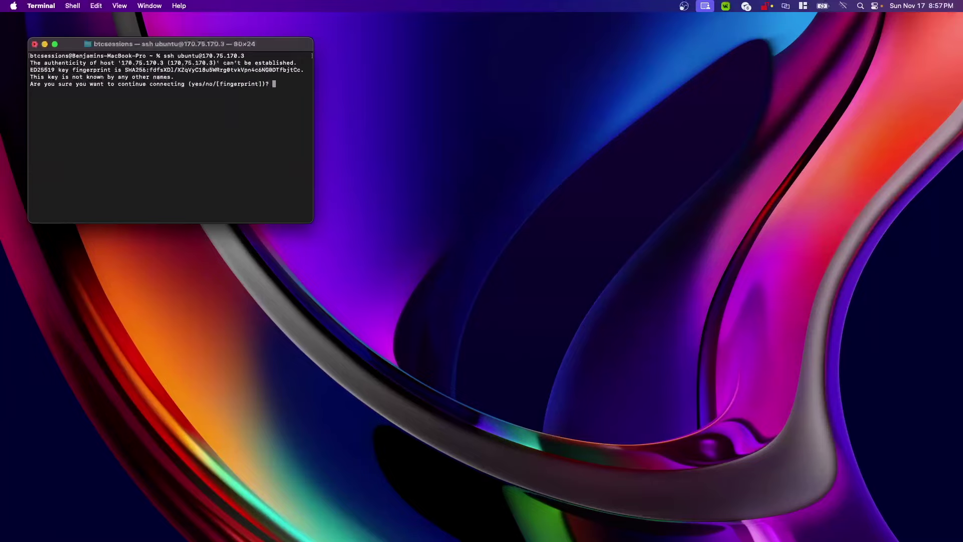
text(yes)
key(Return)
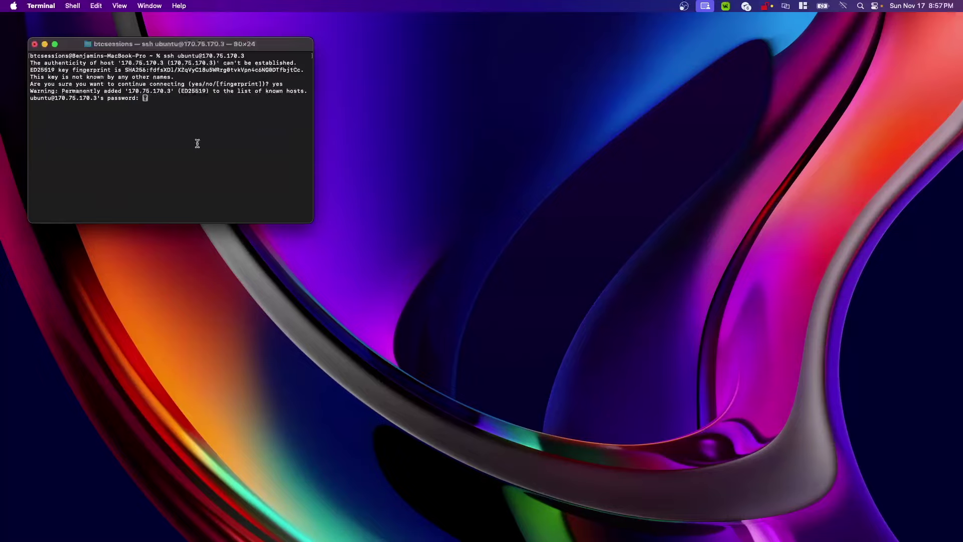
key(ctrl+Right)
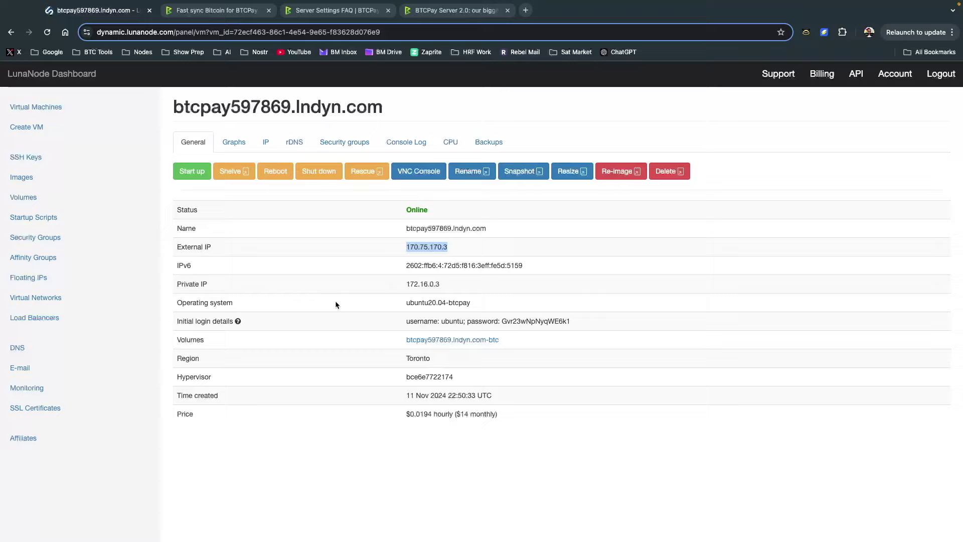
Log in with the VM's initial password and become root with sudo su.
double_click(523, 321)
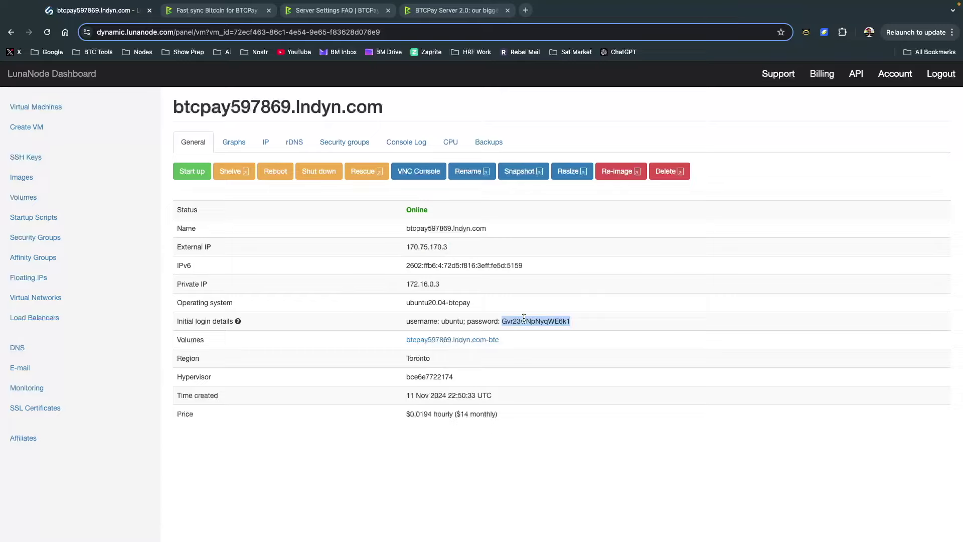
key(ctrl+Left)
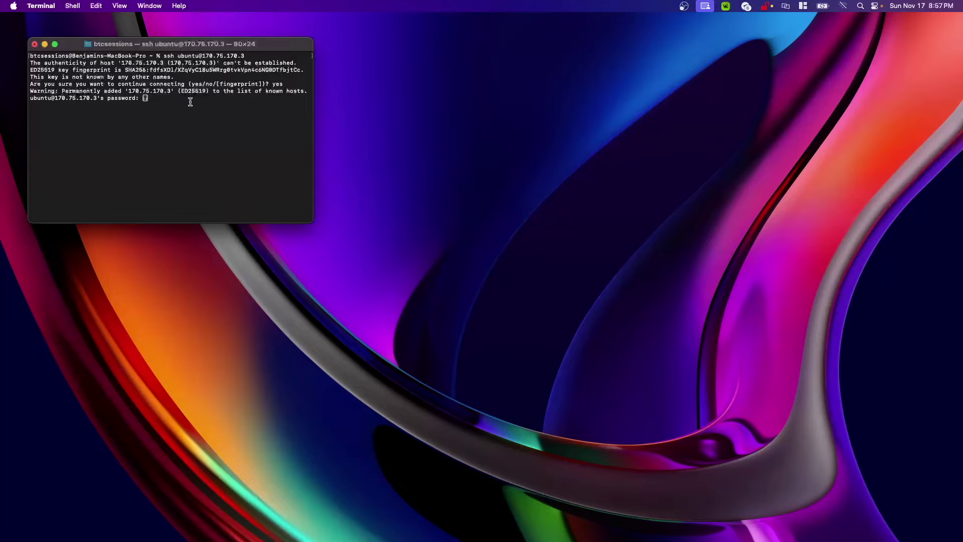
key(Return)
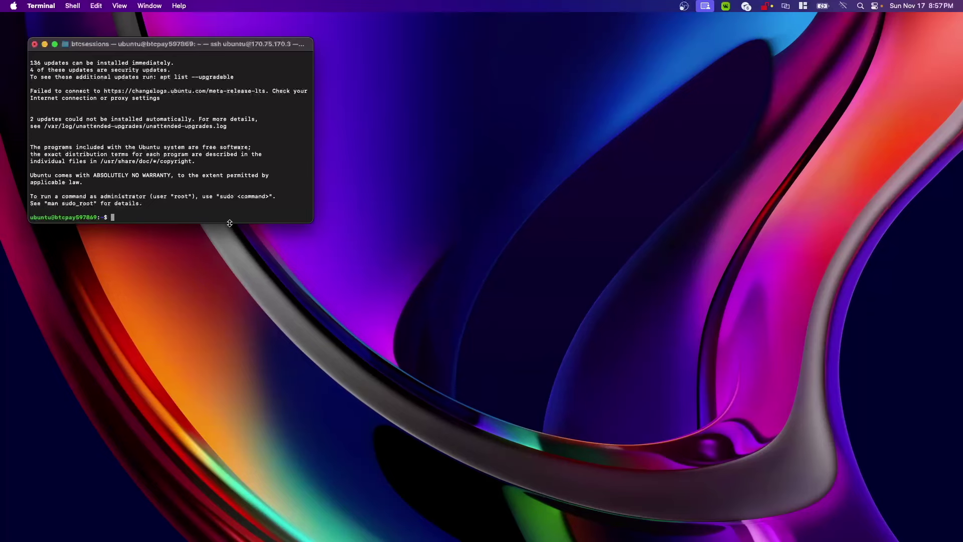
key(super+Tab)
double_click(443, 228)
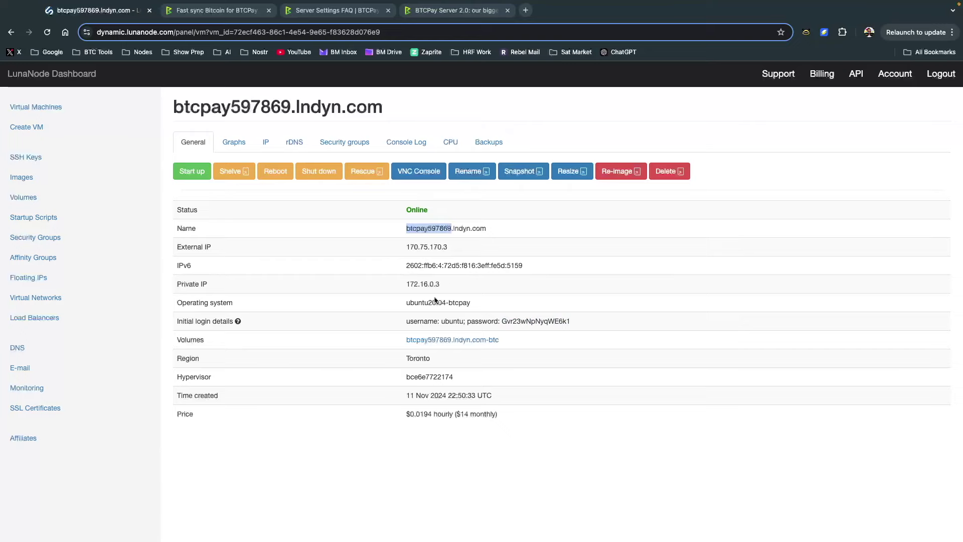
key(super+Tab)
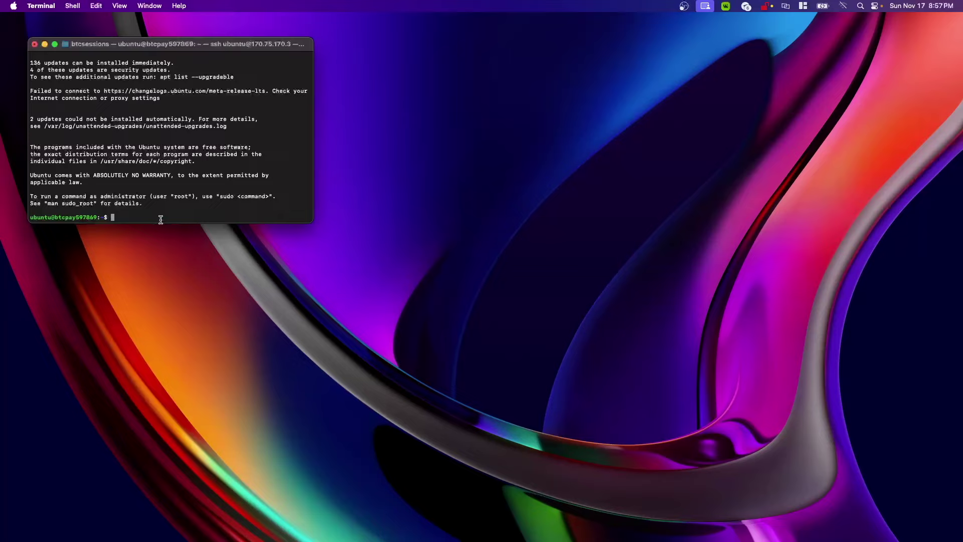
text(sudo su)
key(Return)
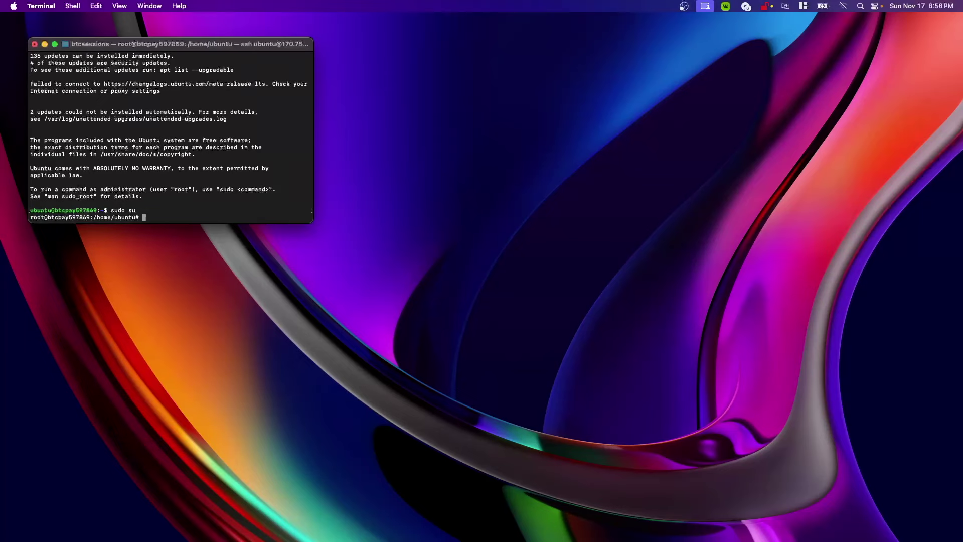
Resize the Terminal window and cd into $BTCPAY_BASE_DIRECTORY.
double_click(29, 223)
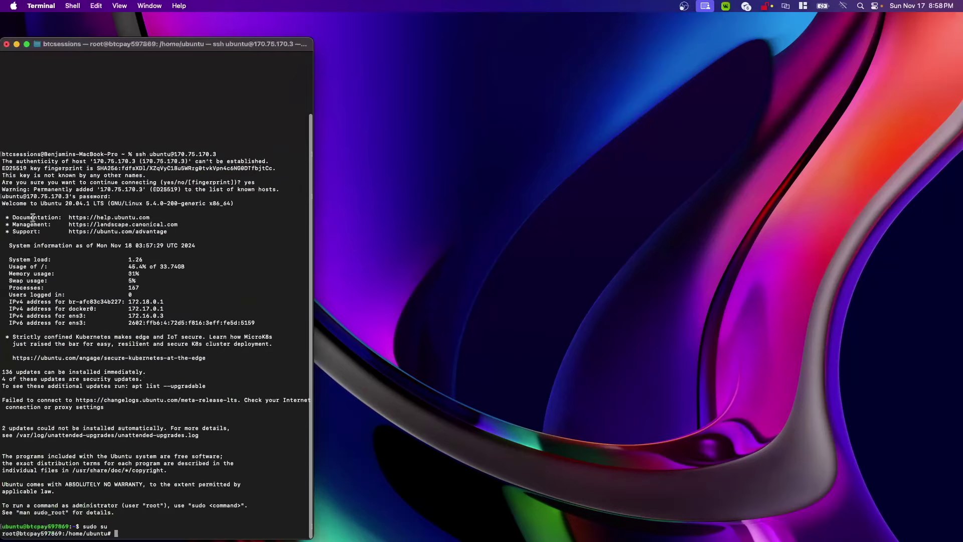
double_click(229, 535)
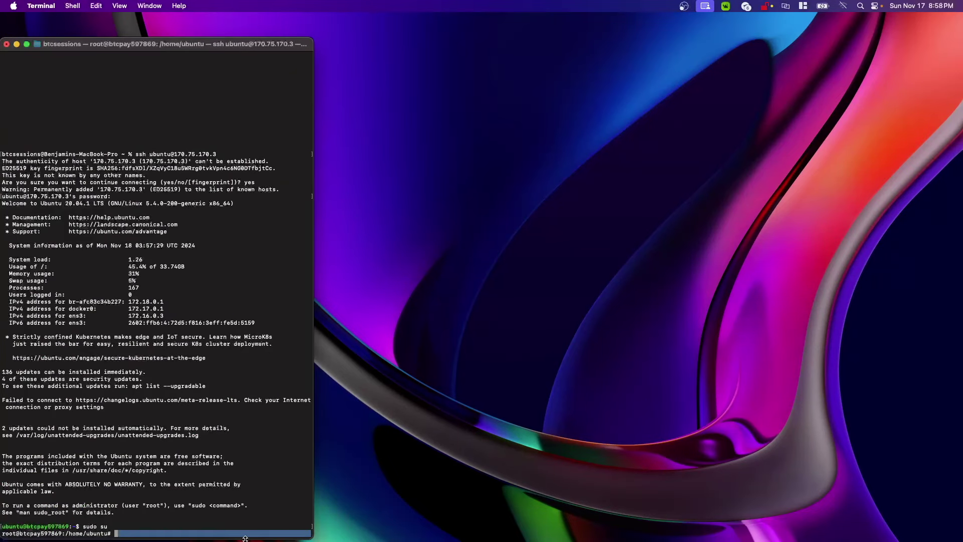
drag(243, 538, 246, 379)
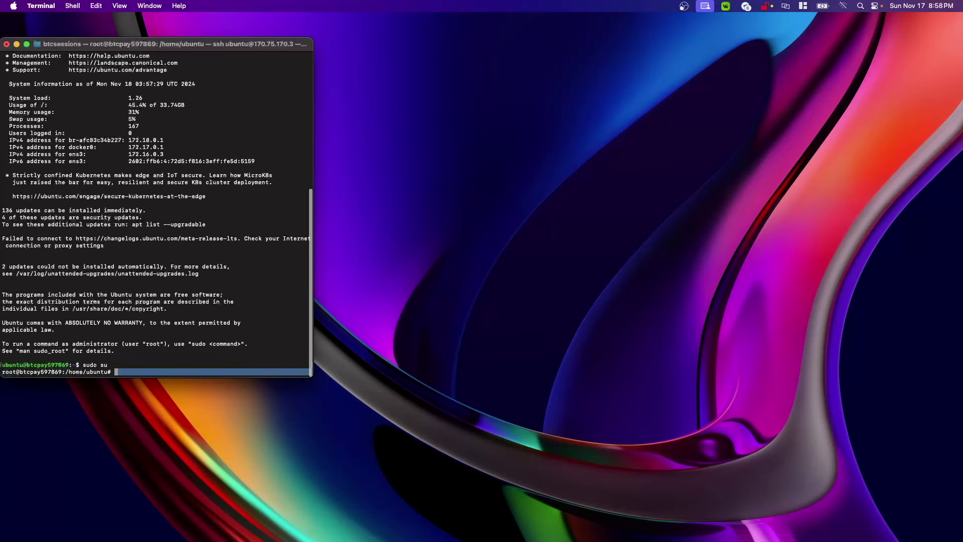
double_click(9, 372)
click(124, 368)
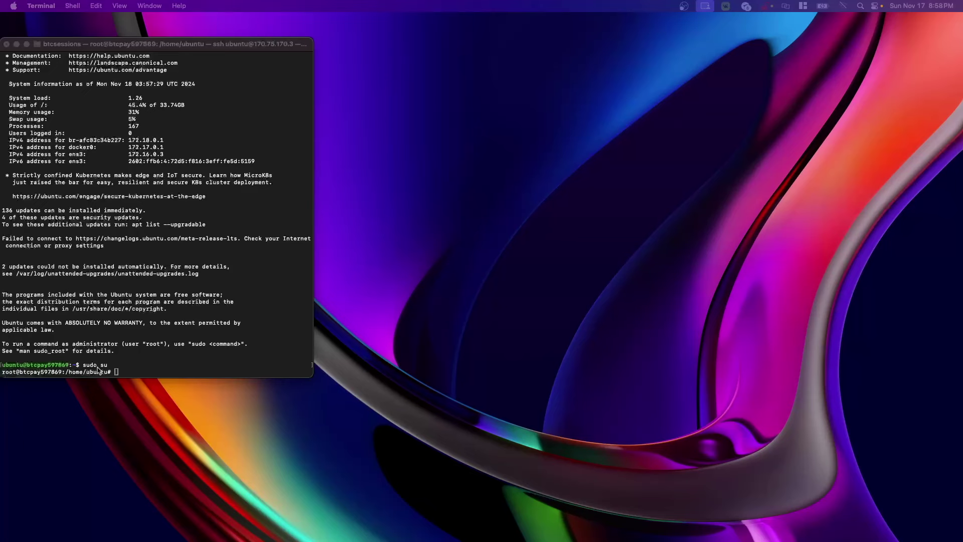
click(137, 371)
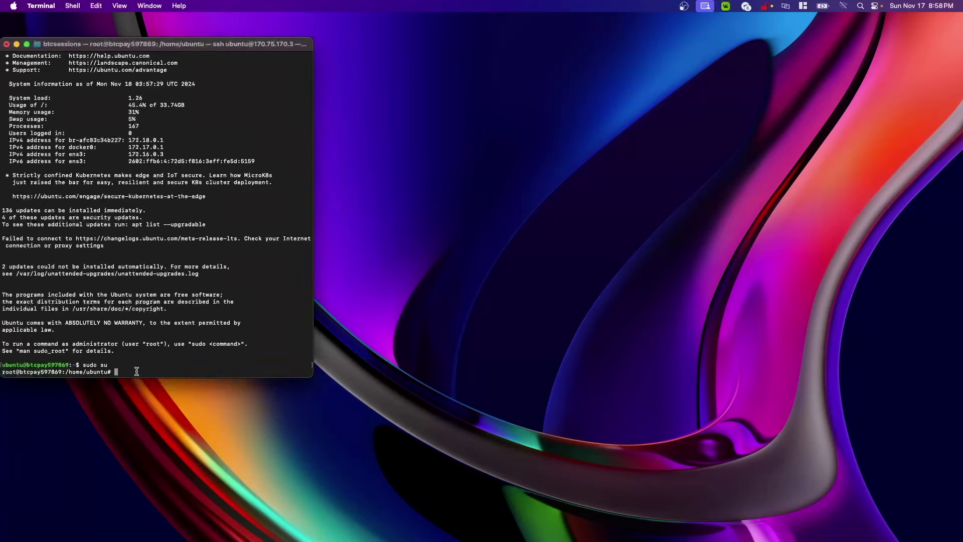
text(cd $BTCPAY_BASE_DIRECTORY)
key(Return)
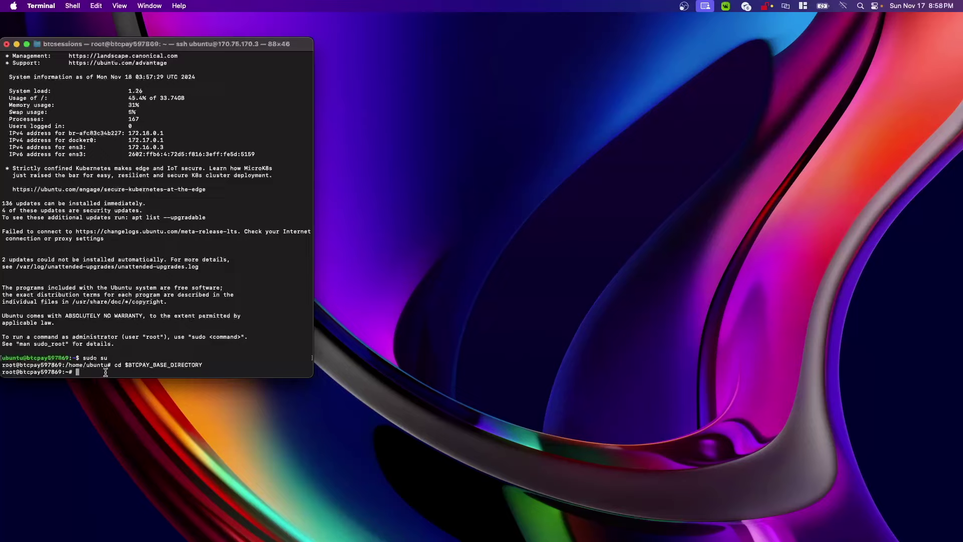
List the base directory and change into btcpayserver-docker/.
text(ls)
key(Return)
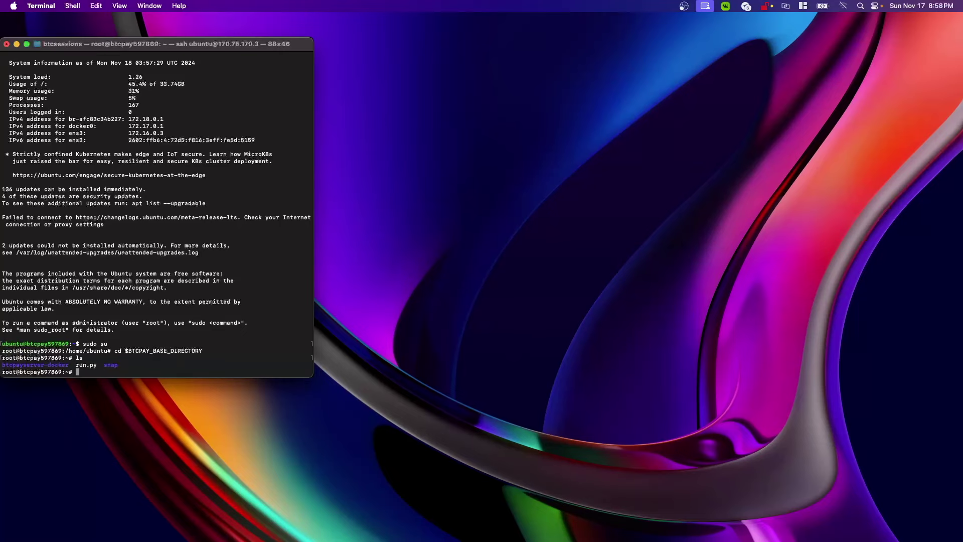
drag(7, 367, 68, 367)
text(cd btc)
key(Tab)
key(Return)
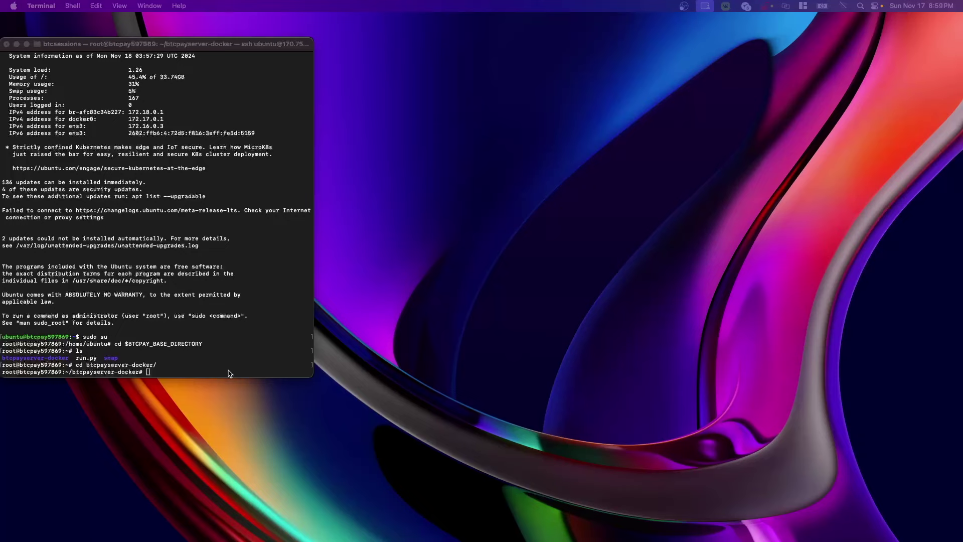
Run git fetch -a to retrieve all branches including origin/2.0.
click(199, 371)
text(git fetch -a)
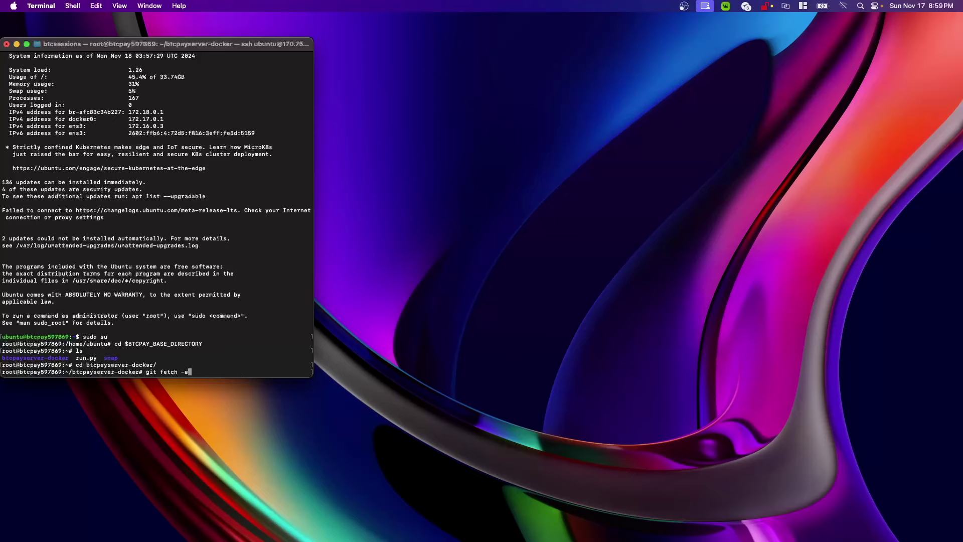
key(Return)
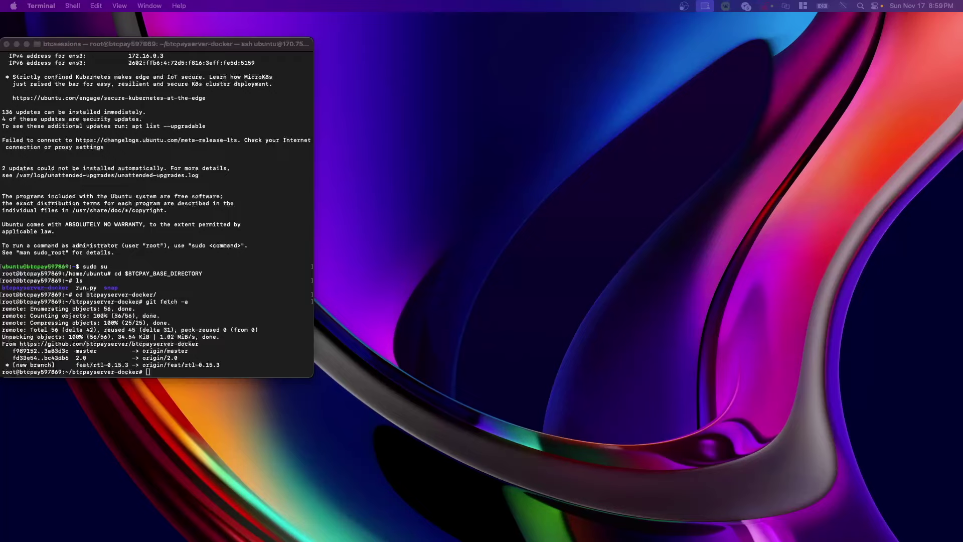
Switch the repository to the 2.0 branch with git checkout 2.0.
click(179, 371)
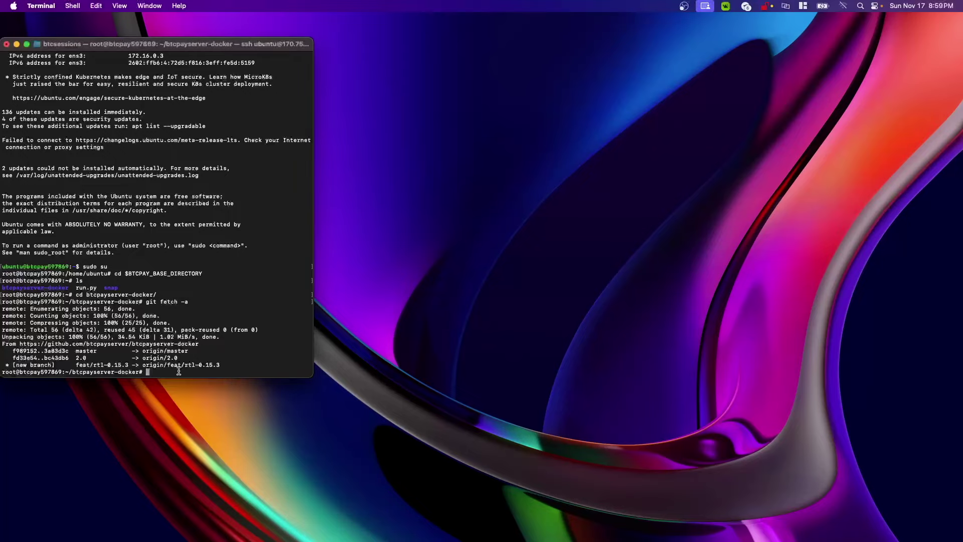
text(git checkout 2.0)
key(Return)
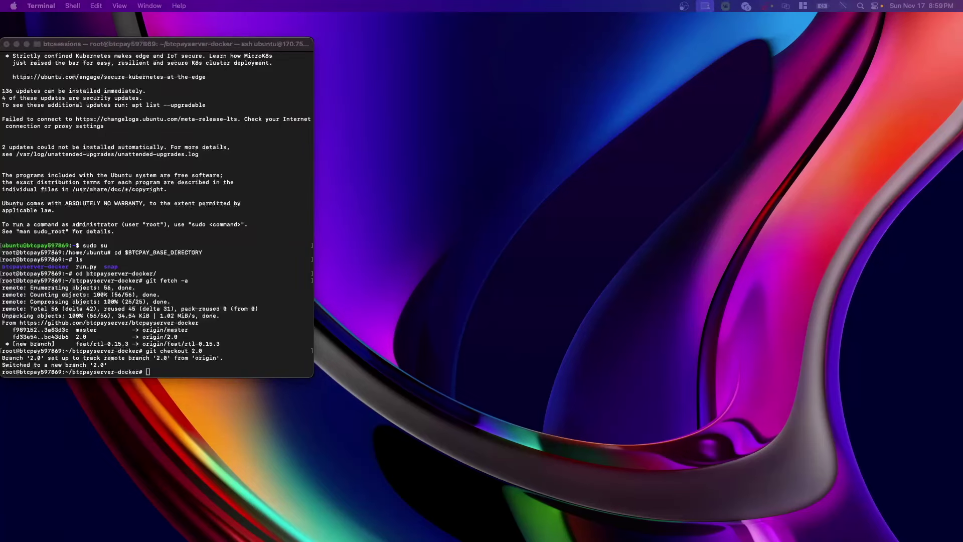
Run ./btcpay-update.sh and review its output through the 207MB image cleanup.
click(182, 373)
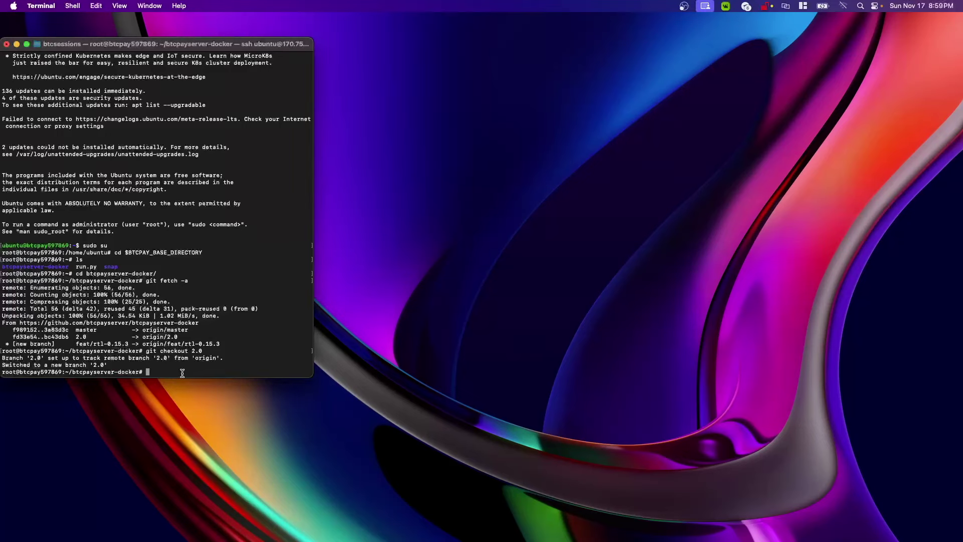
text(./btcpay-update.sh)
key(Return)
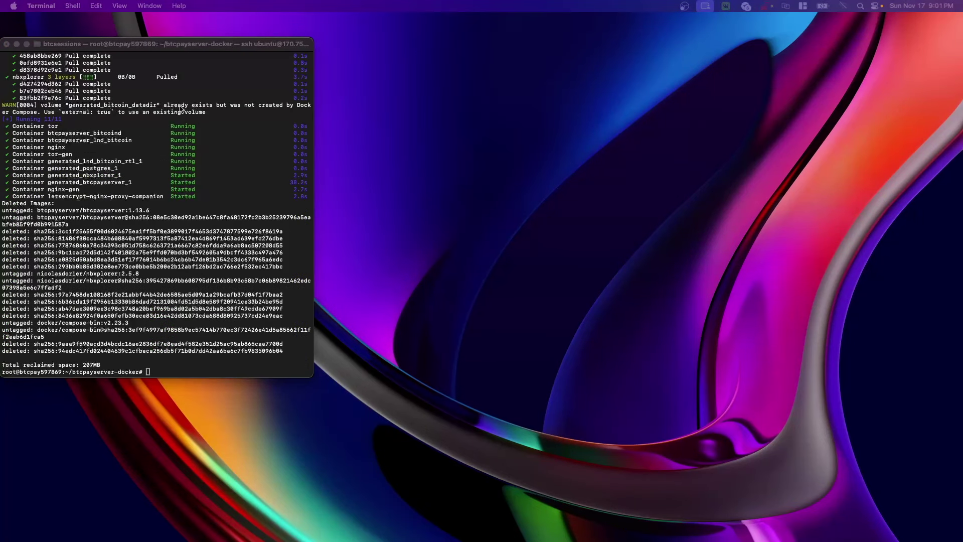
click(128, 45)
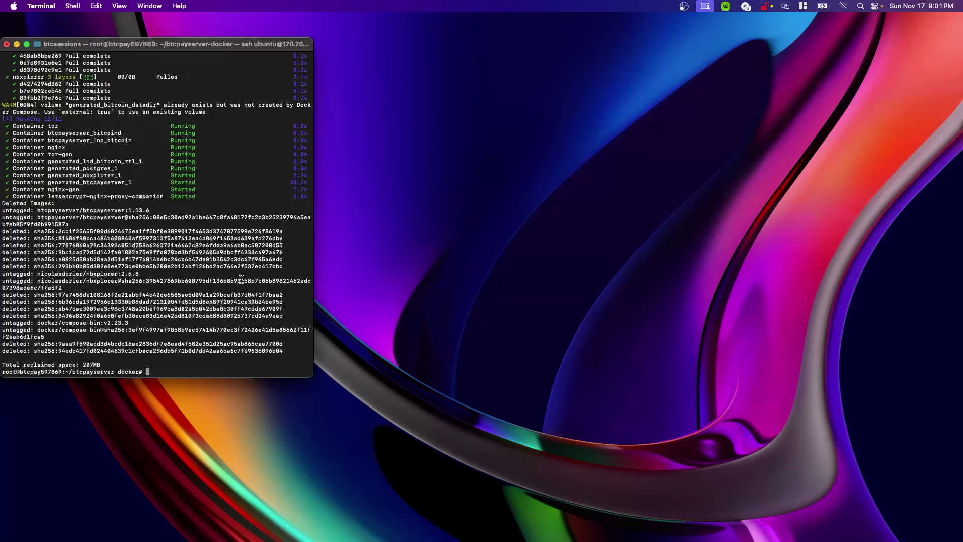
scroll(200, 215, up, 3)
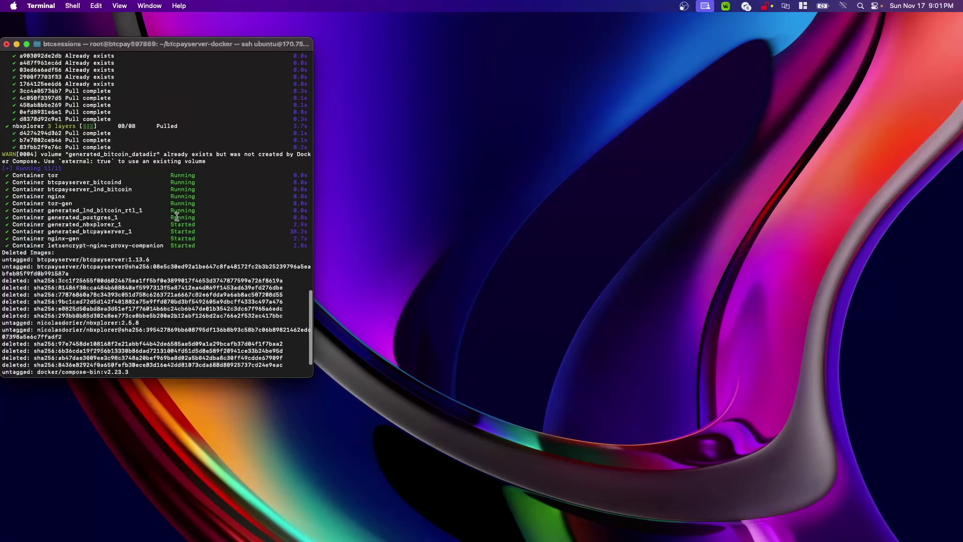
scroll(204, 281, down, 3)
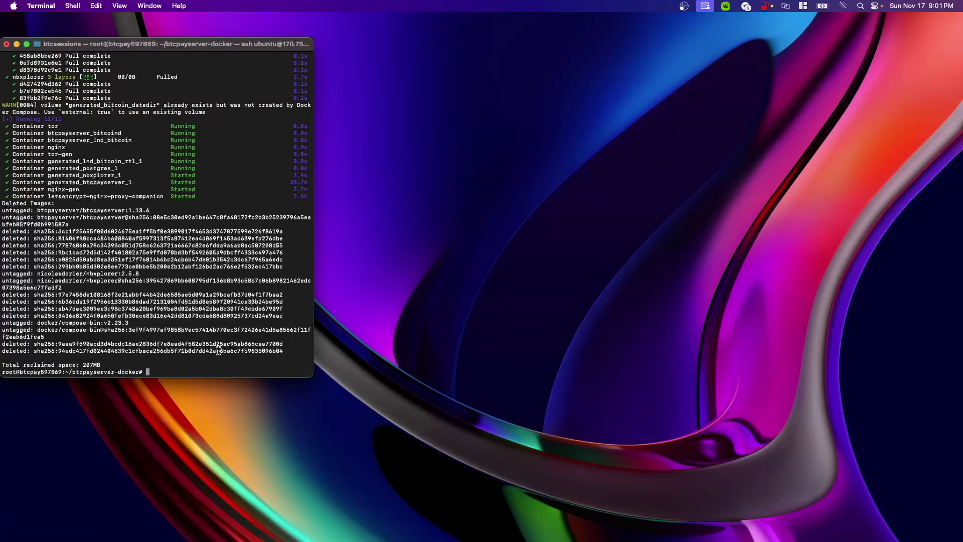
Exit the root shell, the SSH session and the local shell, after a mistyped 'exig'.
text(exig)
key(Return)
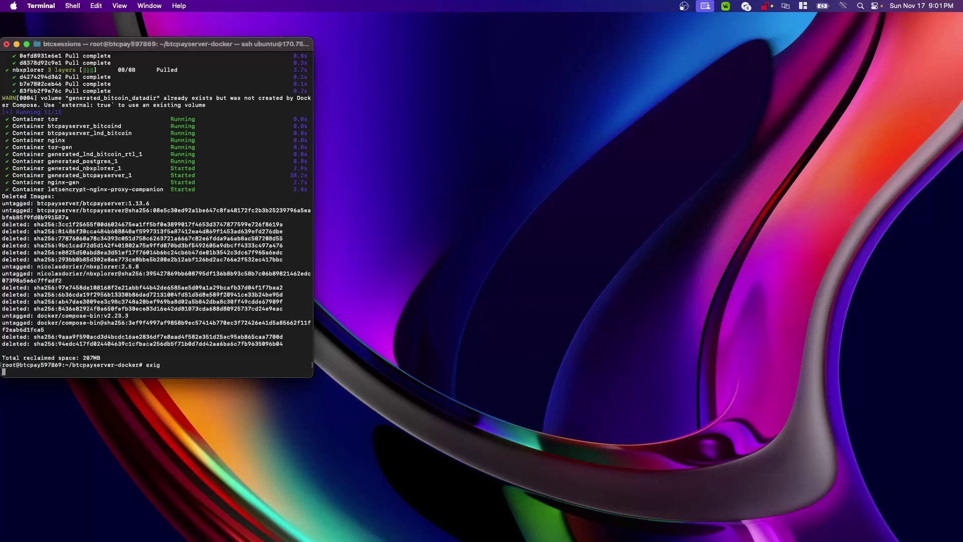
text(exit)
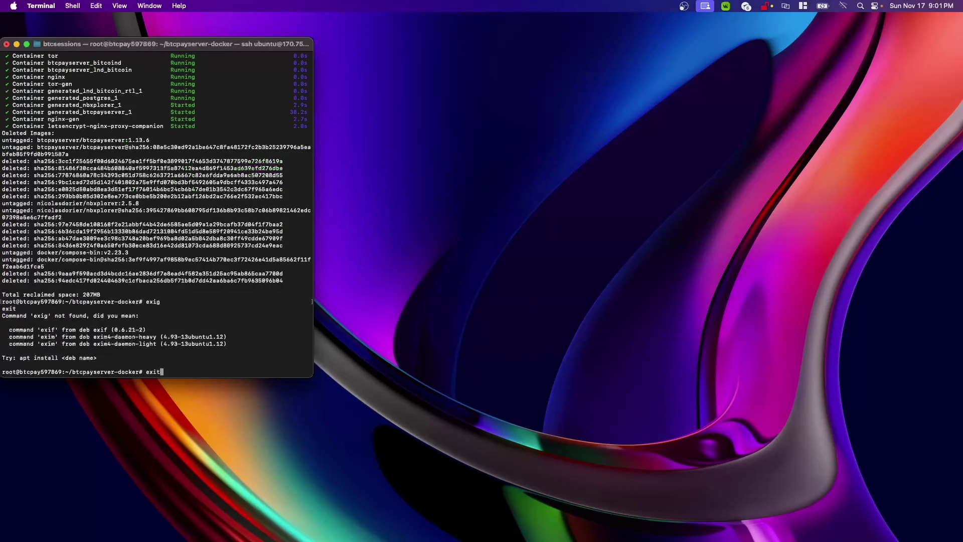
key(Return)
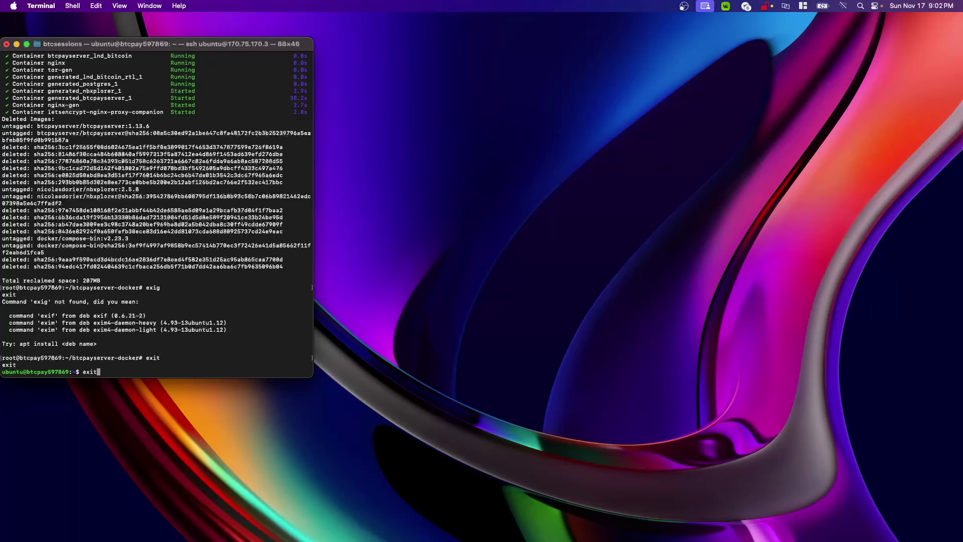
key(Return)
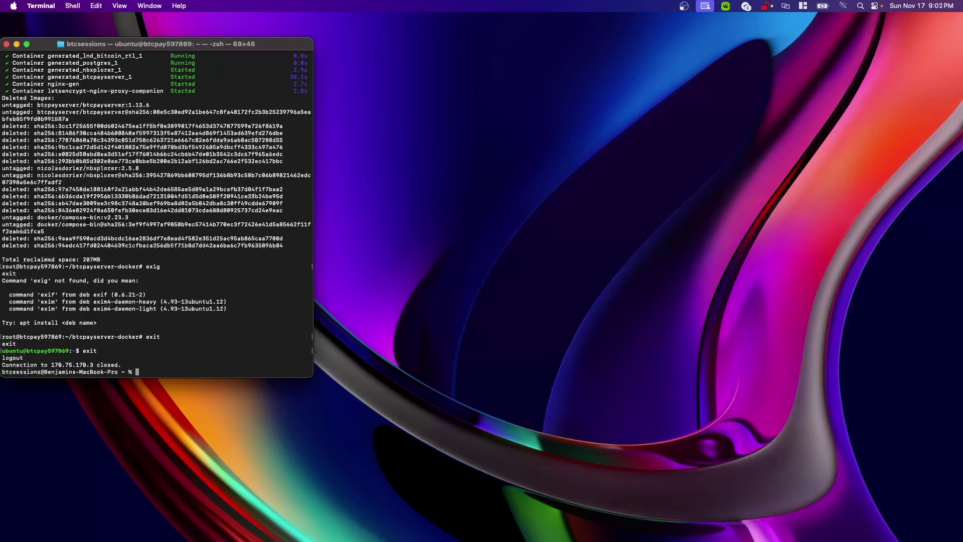
text(exit)
key(Return)
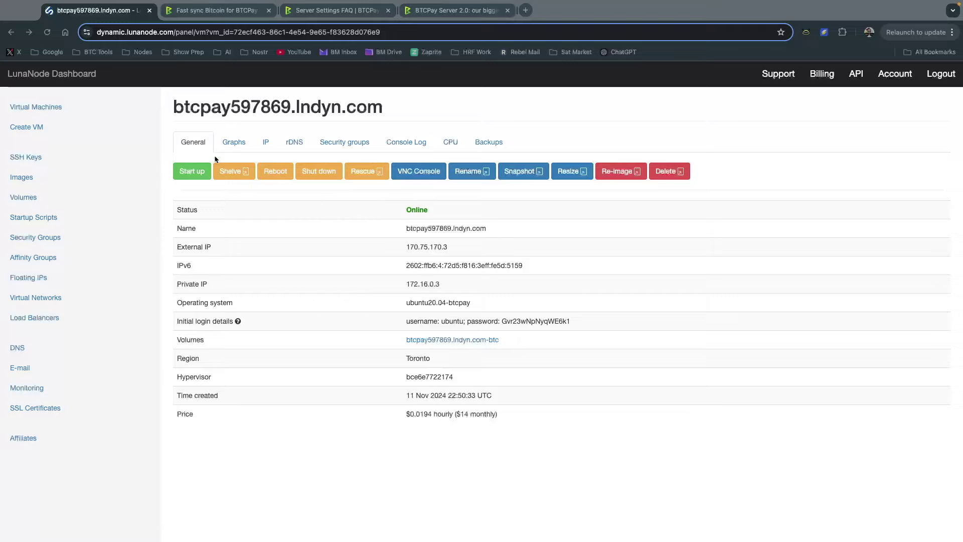
Copy the server's domain from LunaNode and load it in a new Chrome tab.
triple_click(235, 108)
key(super+c)
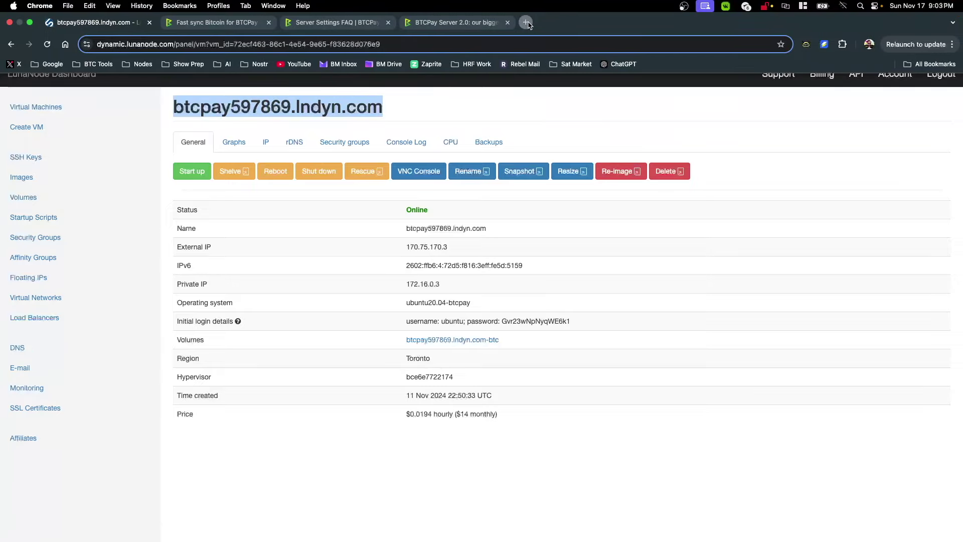
click(525, 23)
key(super+v)
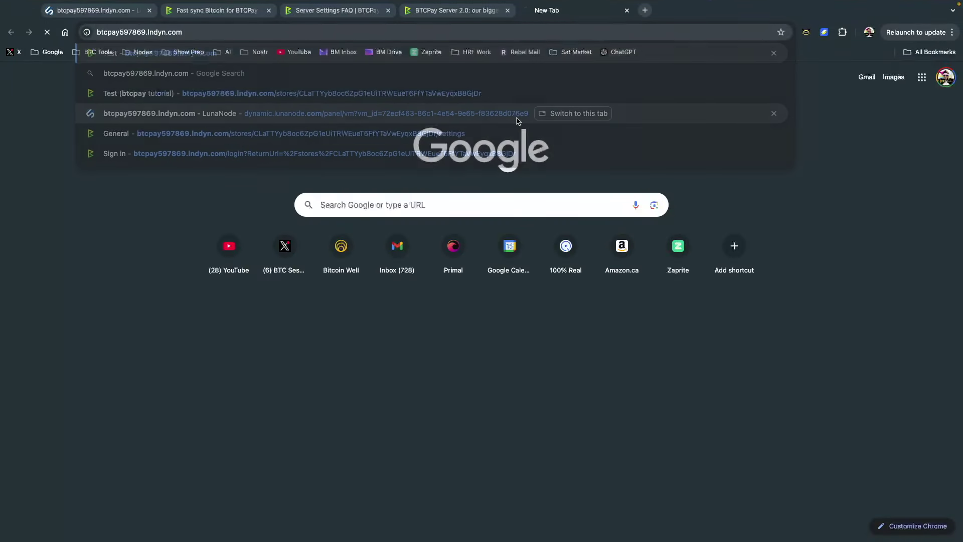
key(Return)
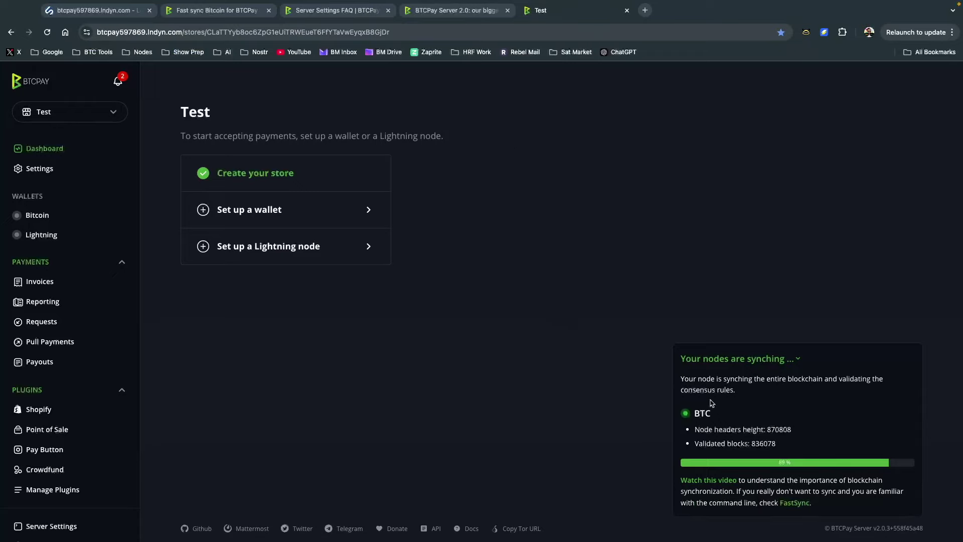
Confirm the footer shows v2.0.3 and mark all notifications as seen.
drag(872, 529, 893, 528)
click(858, 530)
click(120, 86)
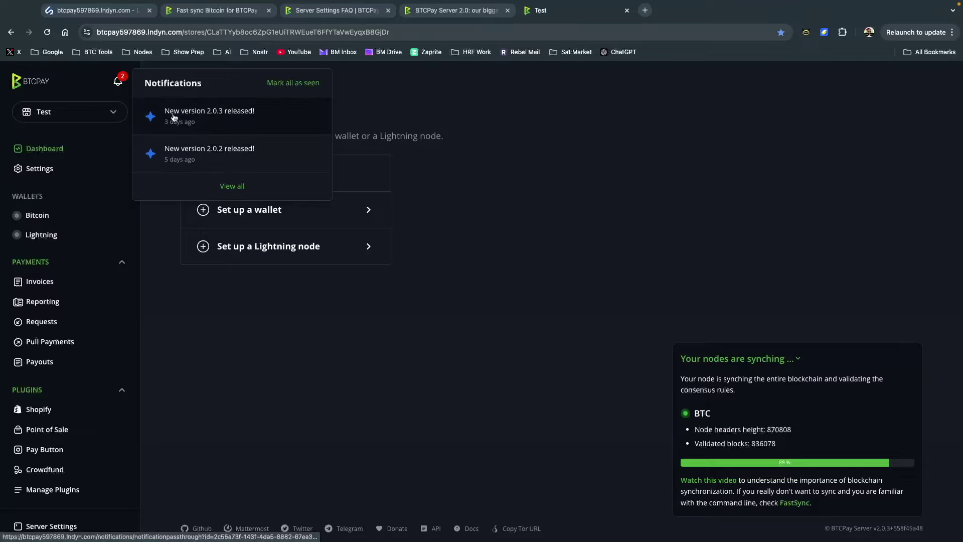
click(286, 83)
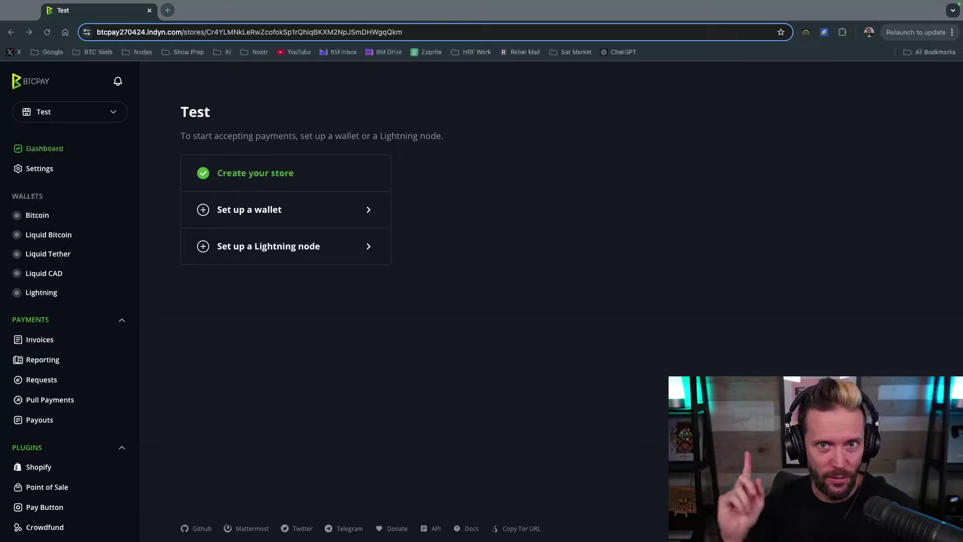
Close the 'Your nodes are synching' panel and scroll the sidebar down toward Manage Plugins.
click(183, 350)
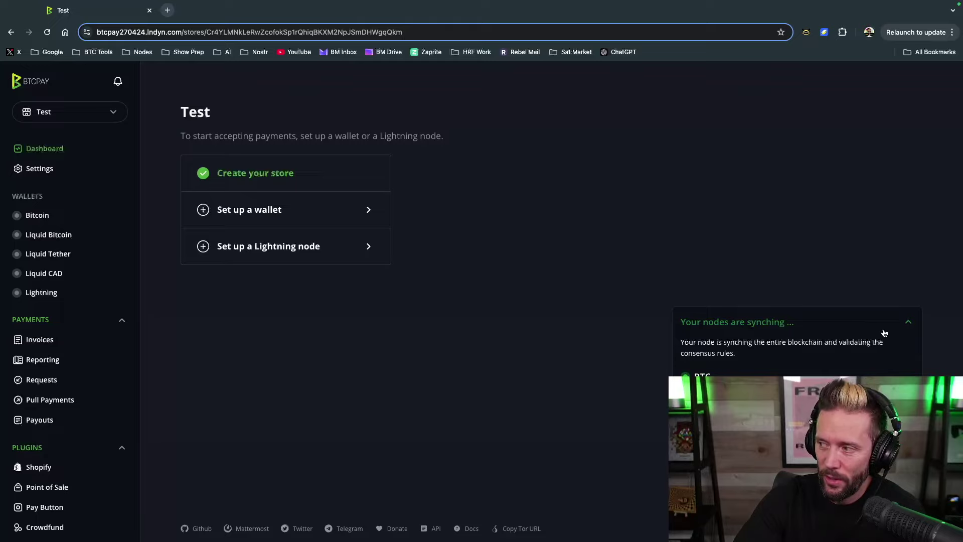
click(854, 324)
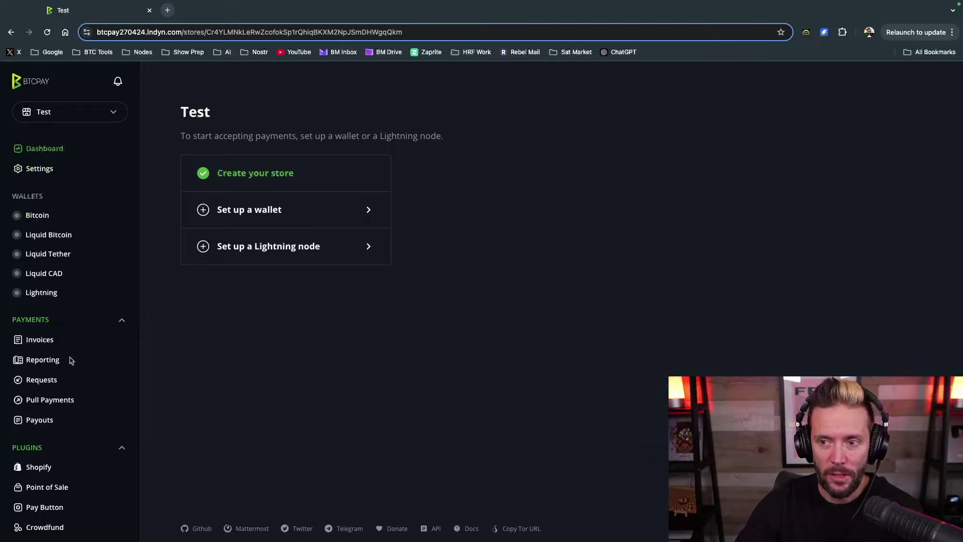
scroll(59, 392, down, 1)
scroll(59, 391, down, 2)
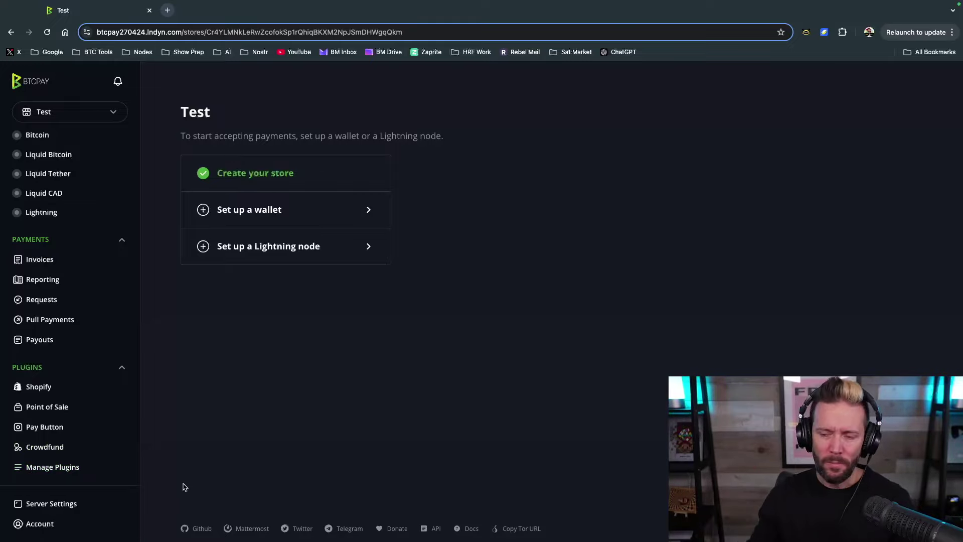
click(60, 468)
scroll(410, 384, down, 4)
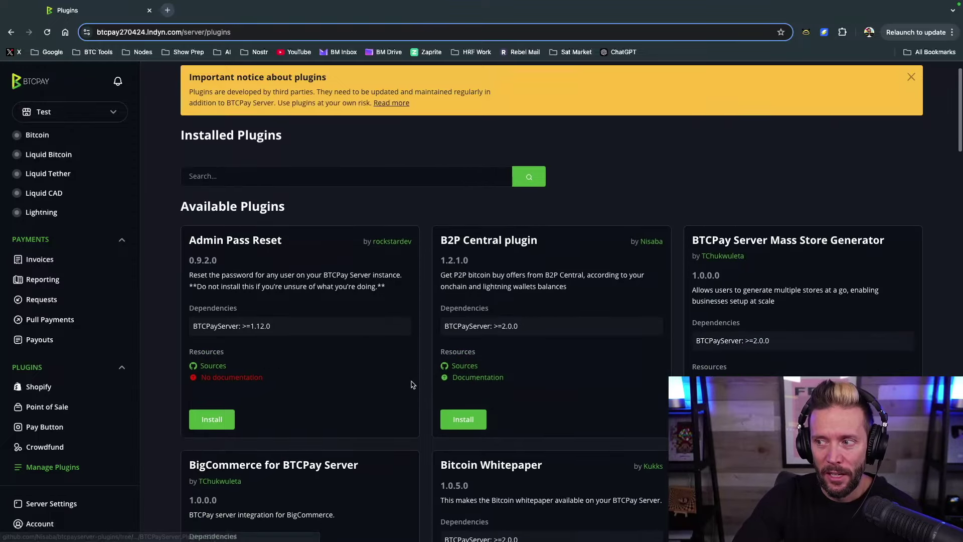
scroll(411, 384, down, 20)
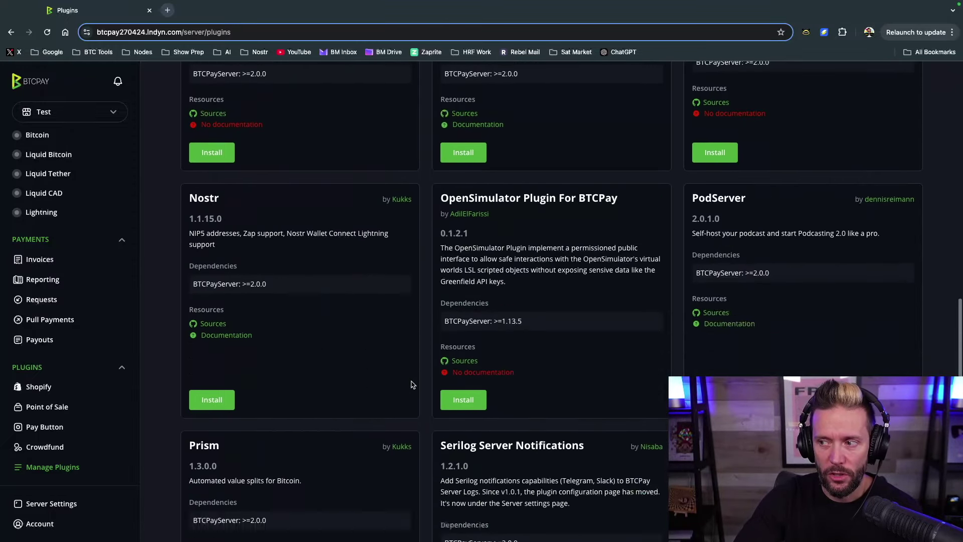
scroll(411, 385, up, 20)
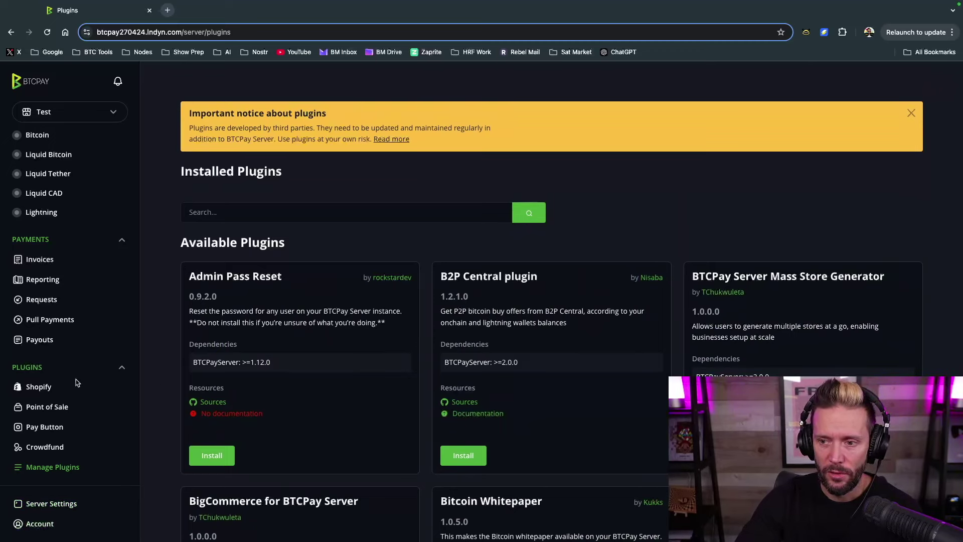
scroll(75, 151, up, 2)
click(44, 149)
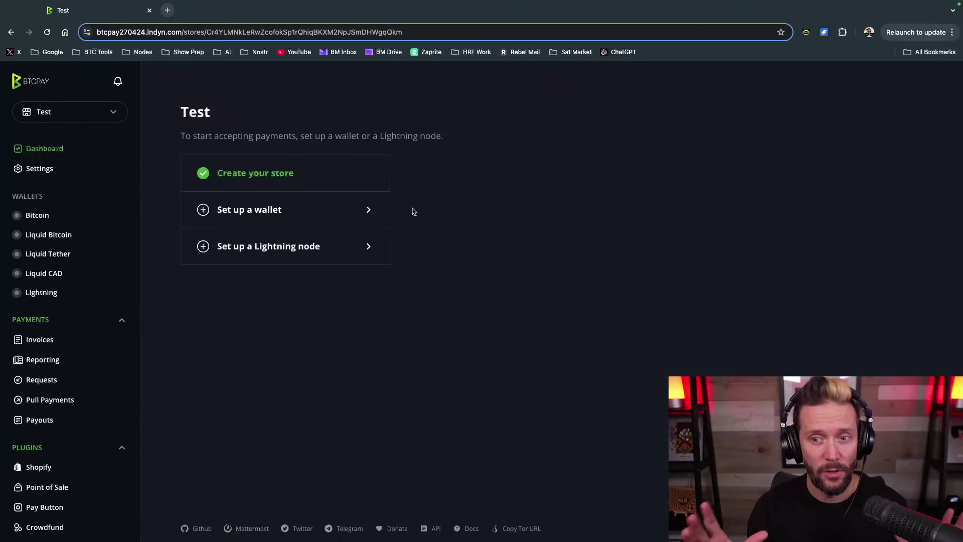
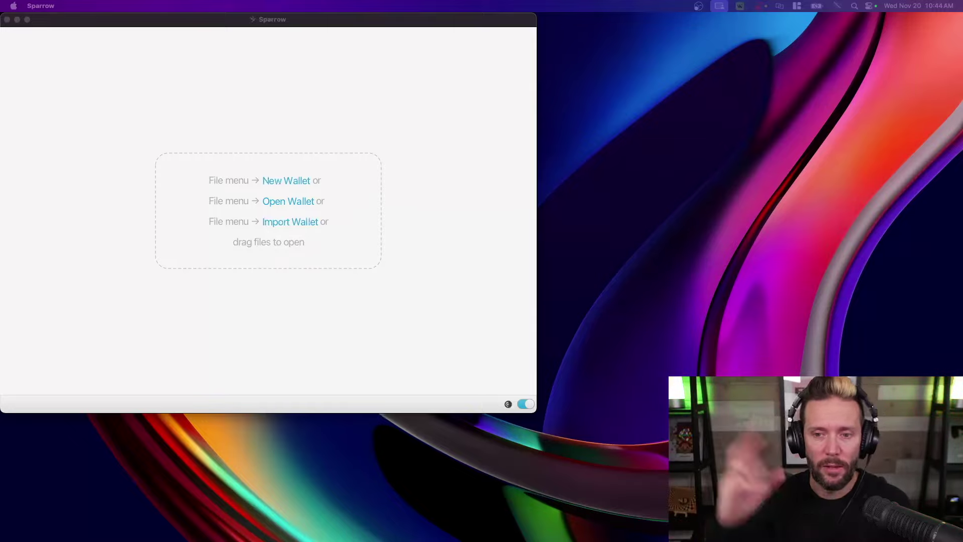
Start a new Sparrow wallet named 'btcpay tutorial test'.
click(265, 70)
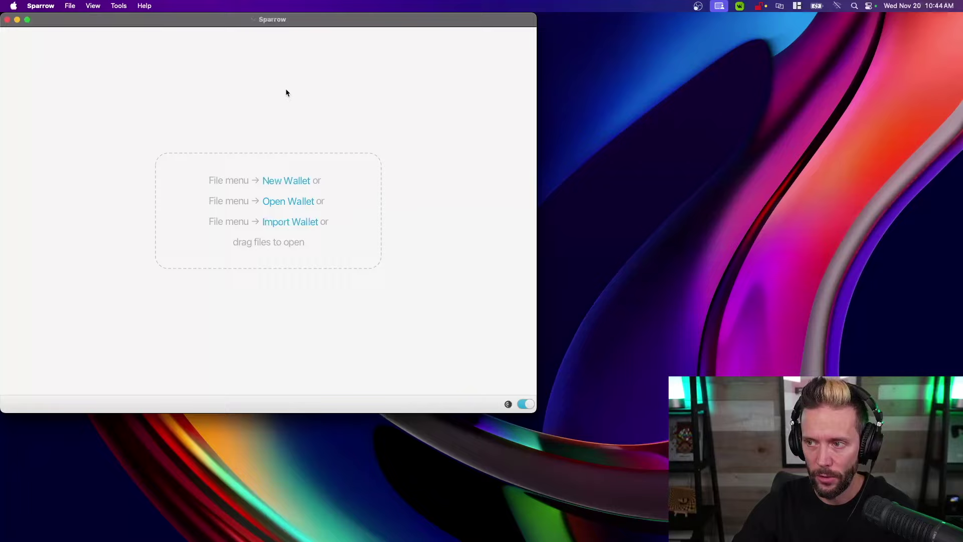
click(288, 182)
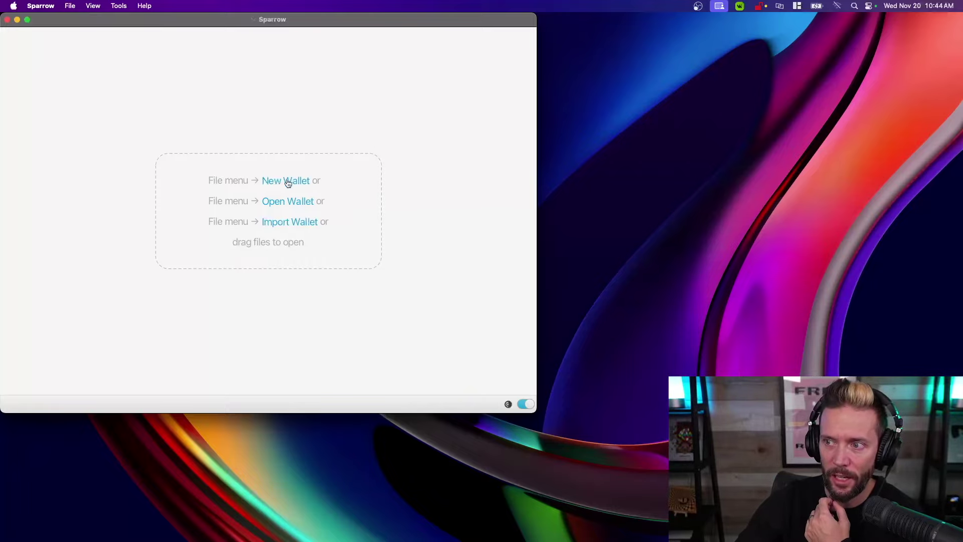
text(b)
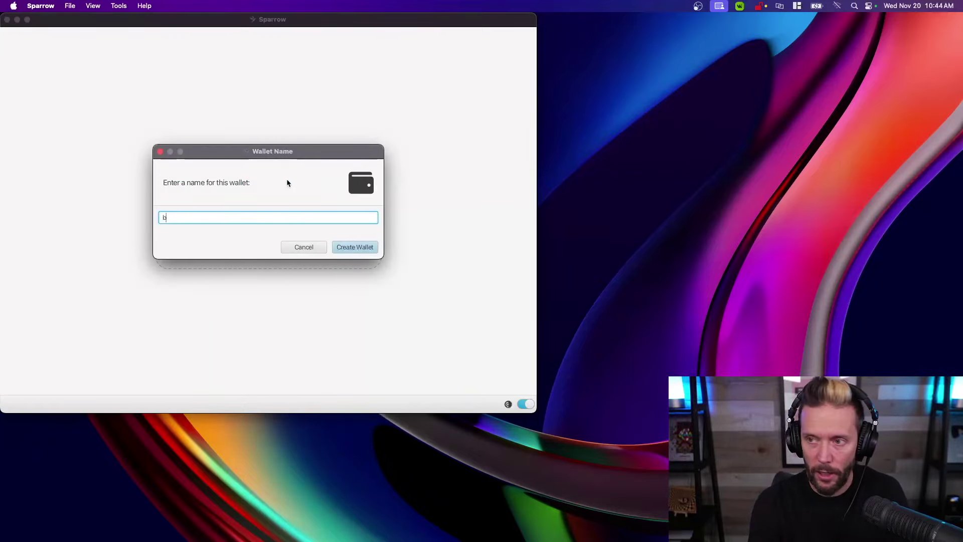
text(tcpay tutorial test)
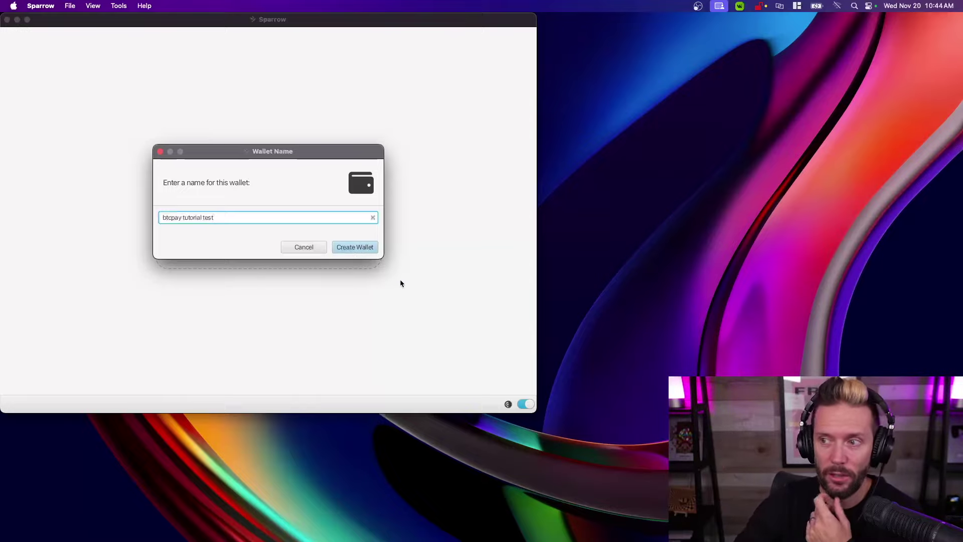
Create the wallet as a new software keystore using a 12-word mnemonic seed.
click(346, 245)
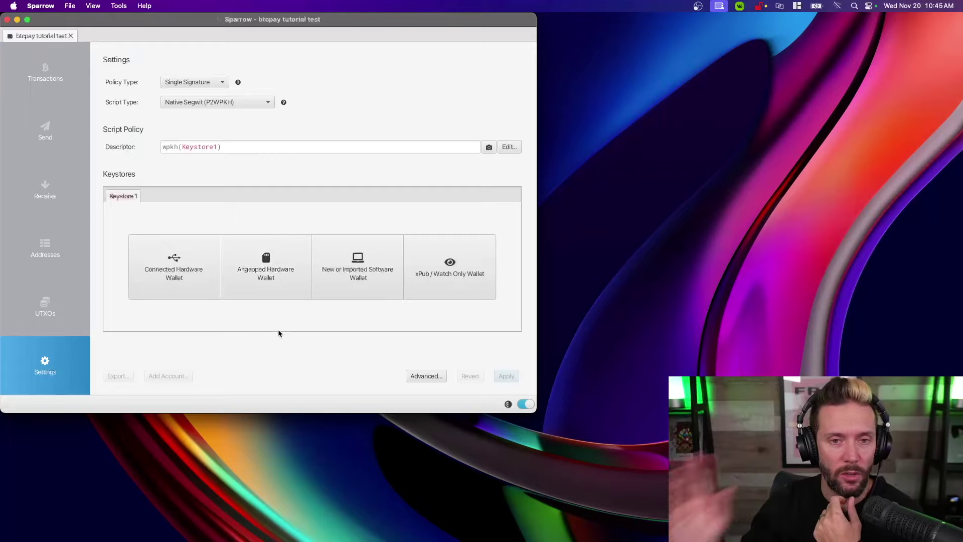
click(363, 269)
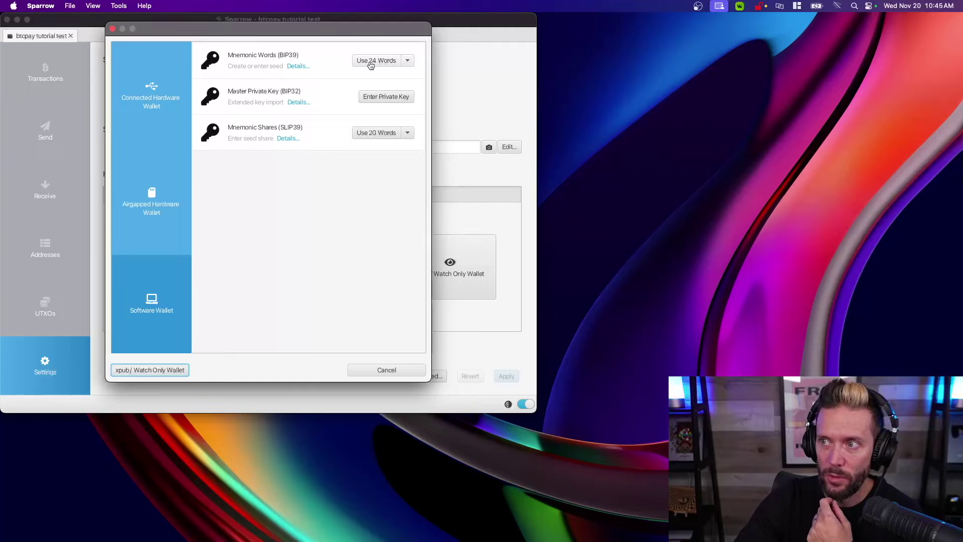
click(408, 62)
click(377, 125)
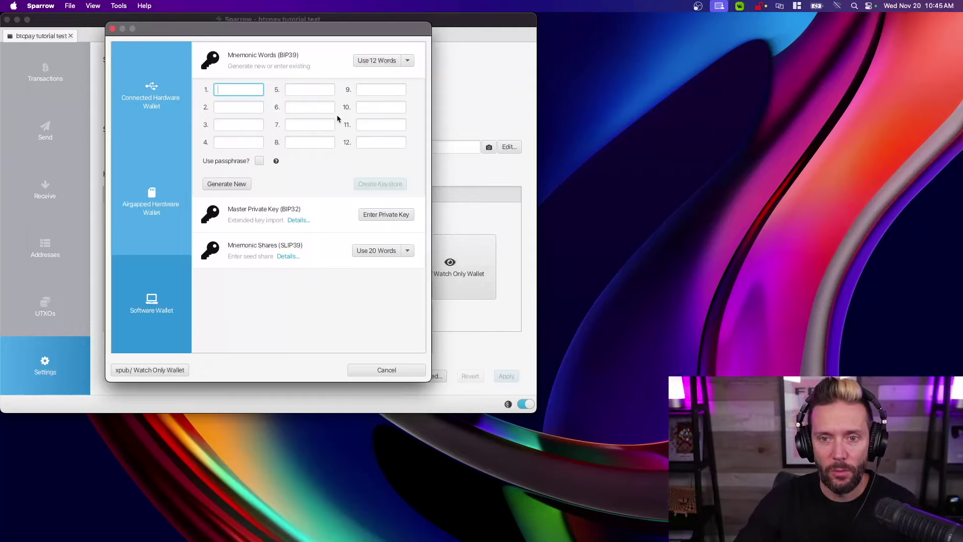
Generate a fresh 12-word seed and screenshot the word grid.
click(228, 185)
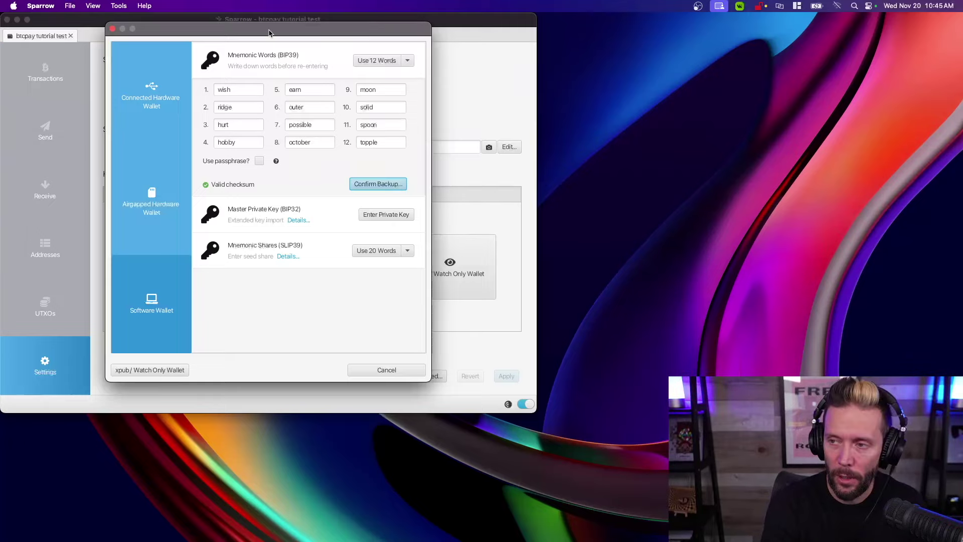
key(super+shift+4)
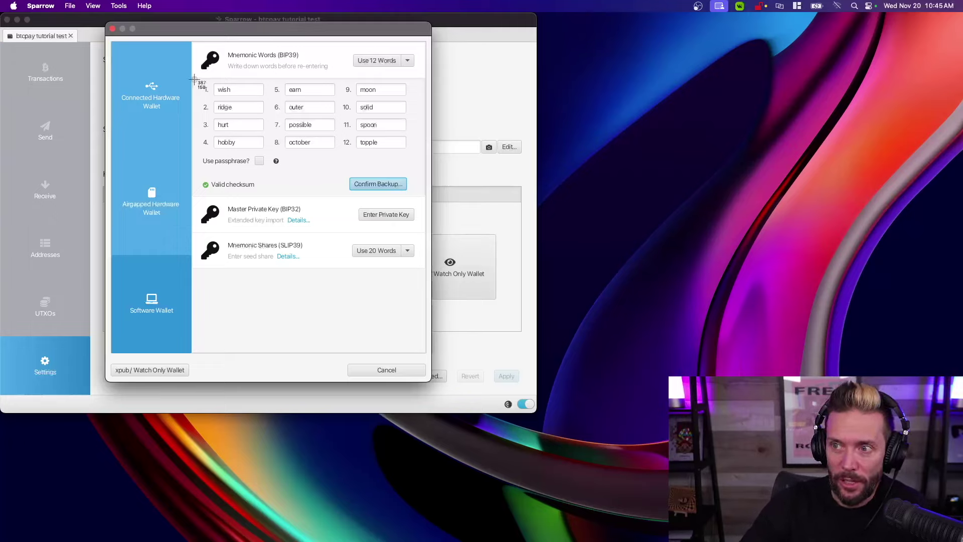
drag(197, 79, 414, 158)
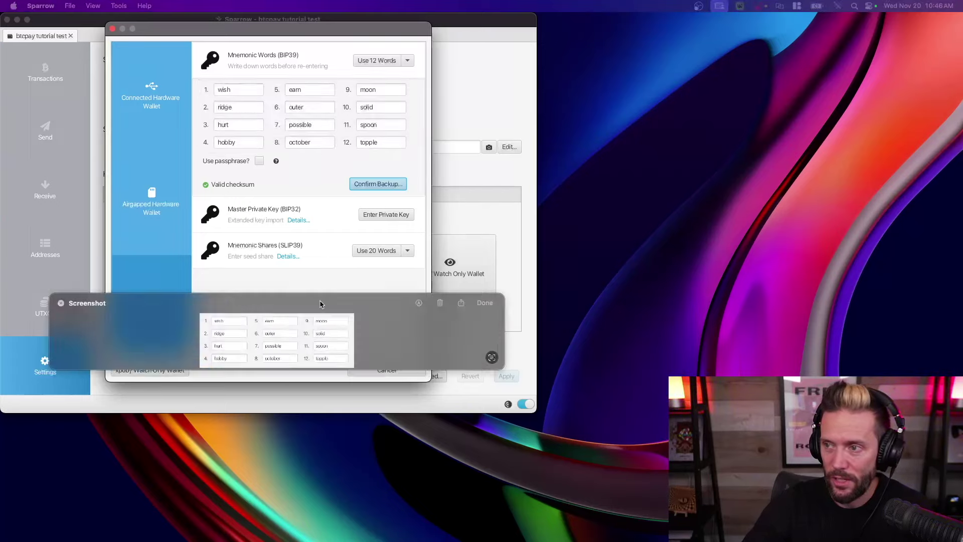
drag(320, 304, 692, 257)
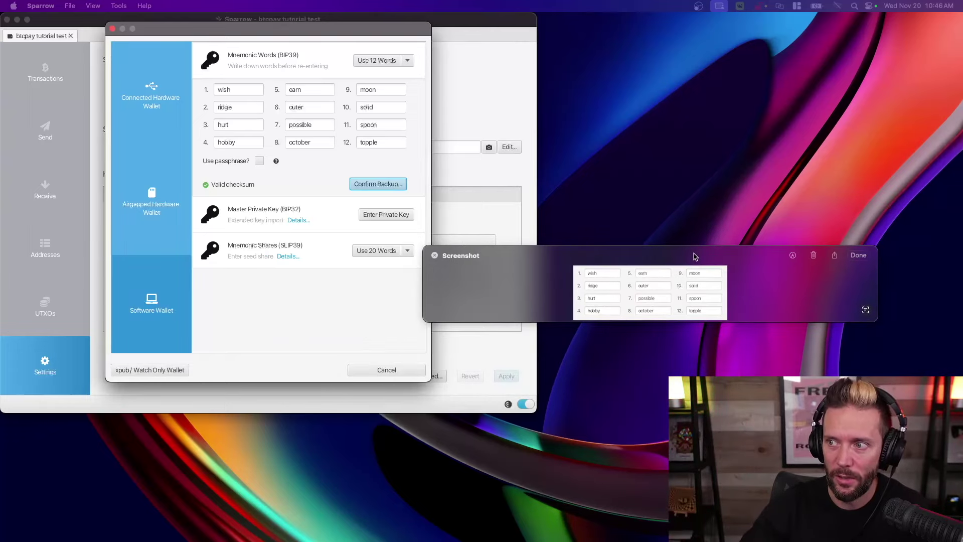
Confirm the seed backup by re-entering the words, then create the keystore.
click(374, 181)
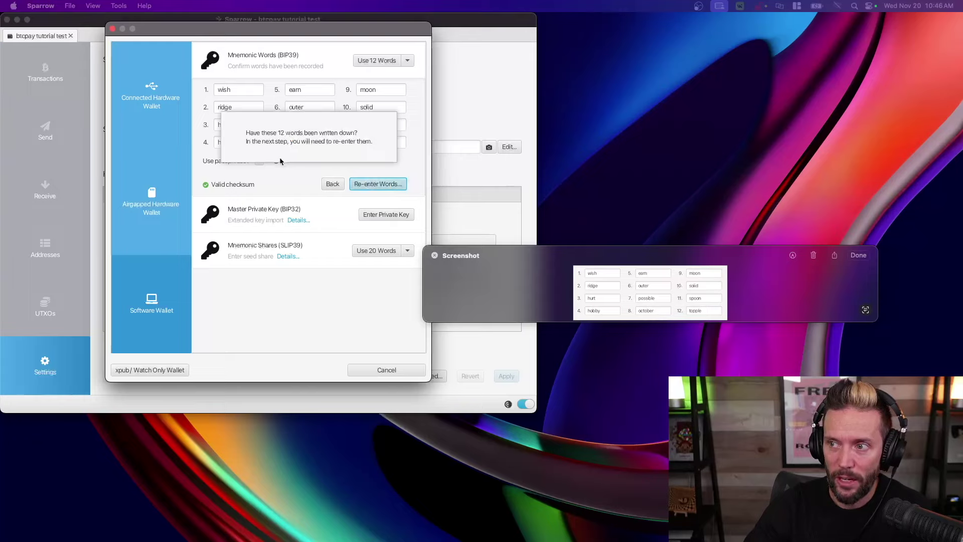
click(393, 186)
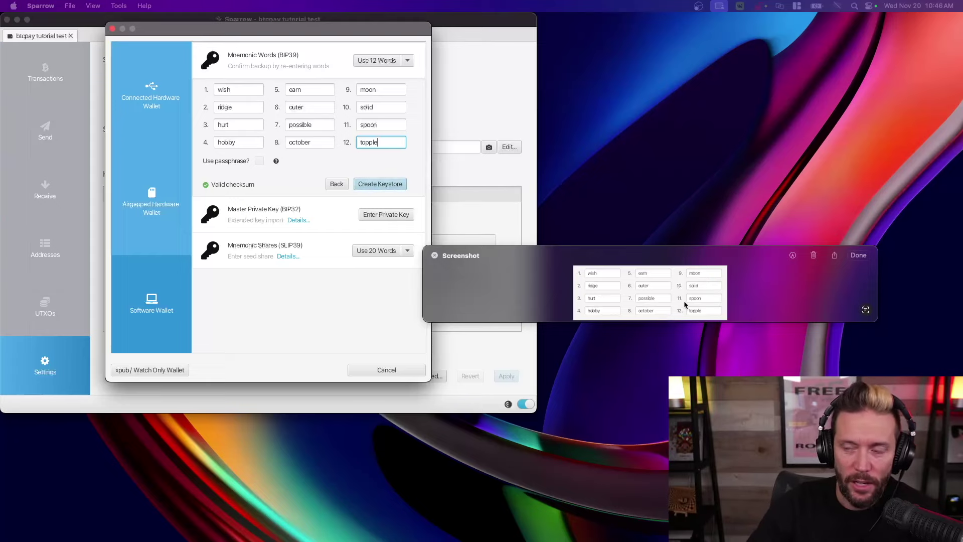
click(859, 255)
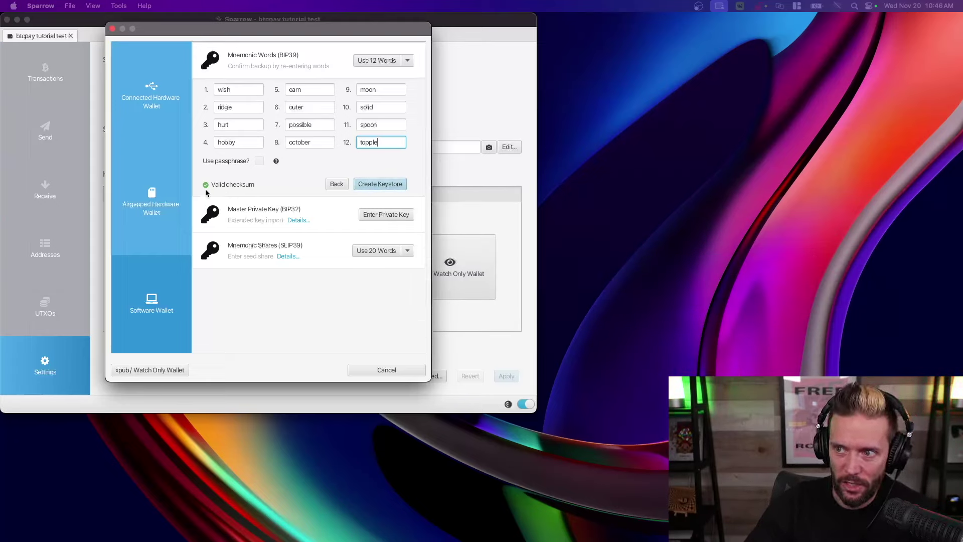
click(369, 187)
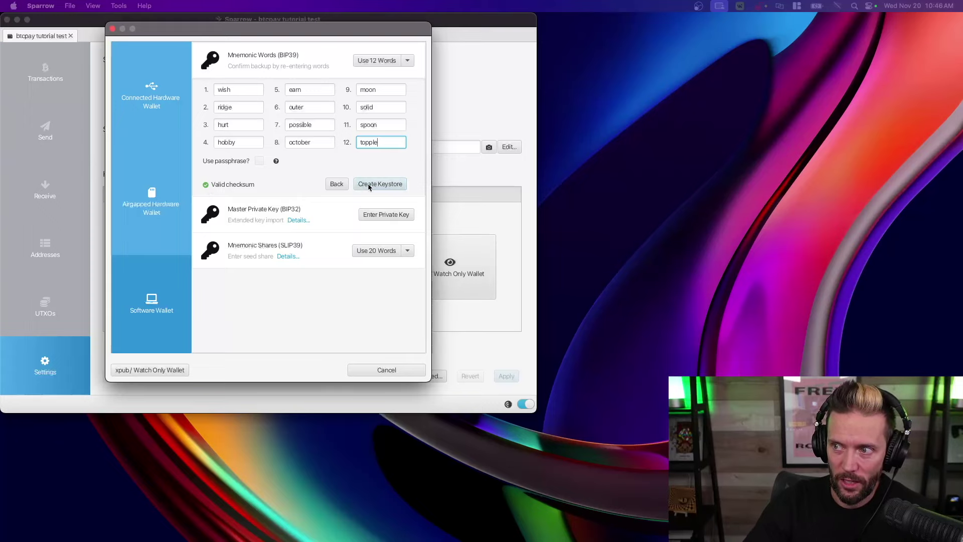
click(369, 186)
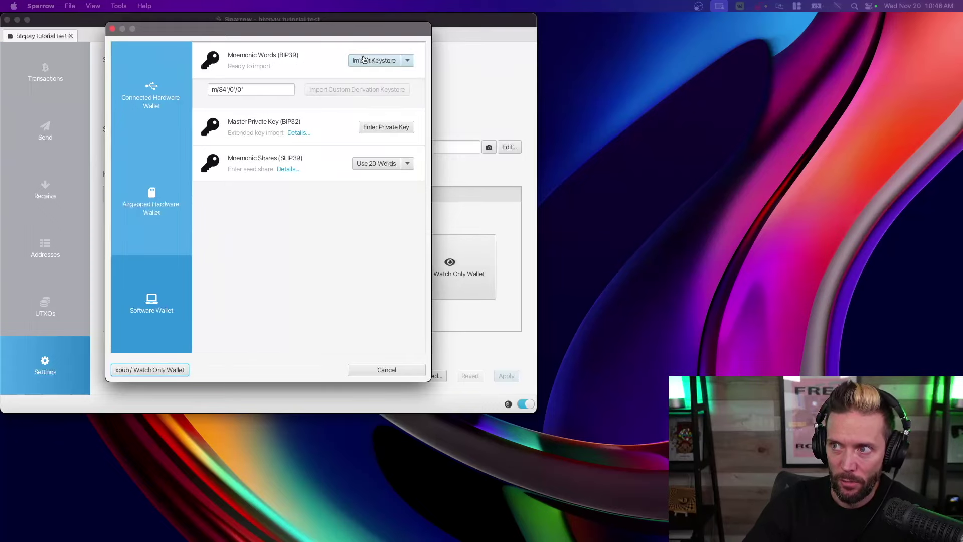
Import the BIP39 keystore and save the wallet without a password.
click(364, 60)
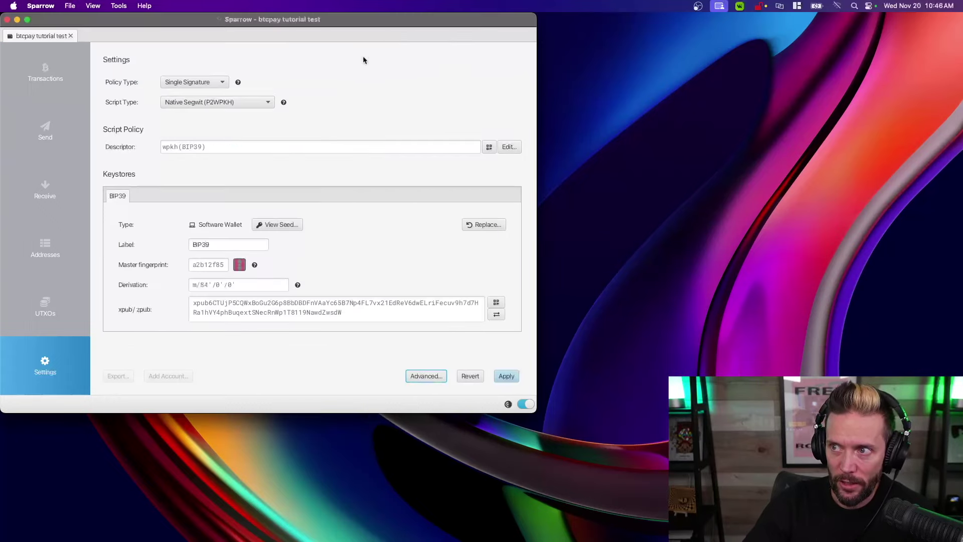
click(506, 376)
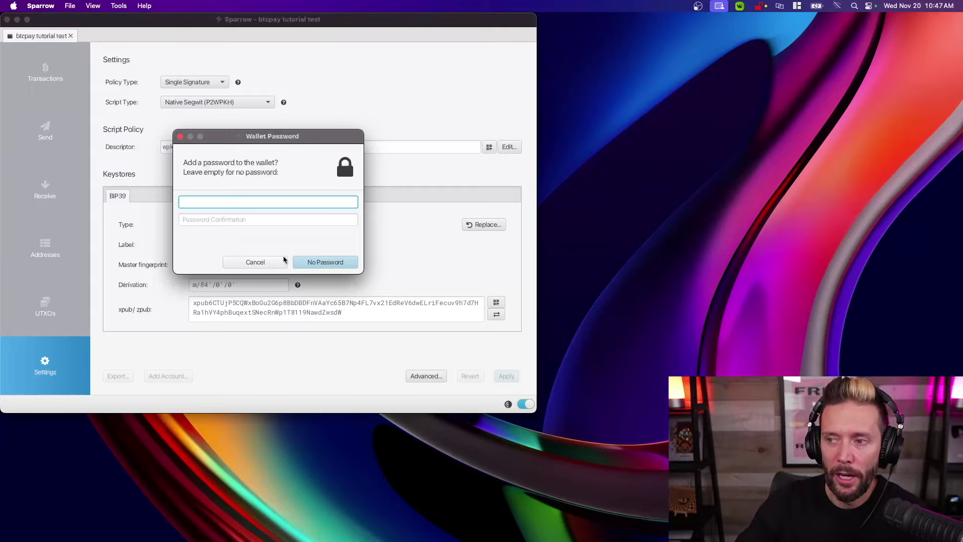
click(330, 266)
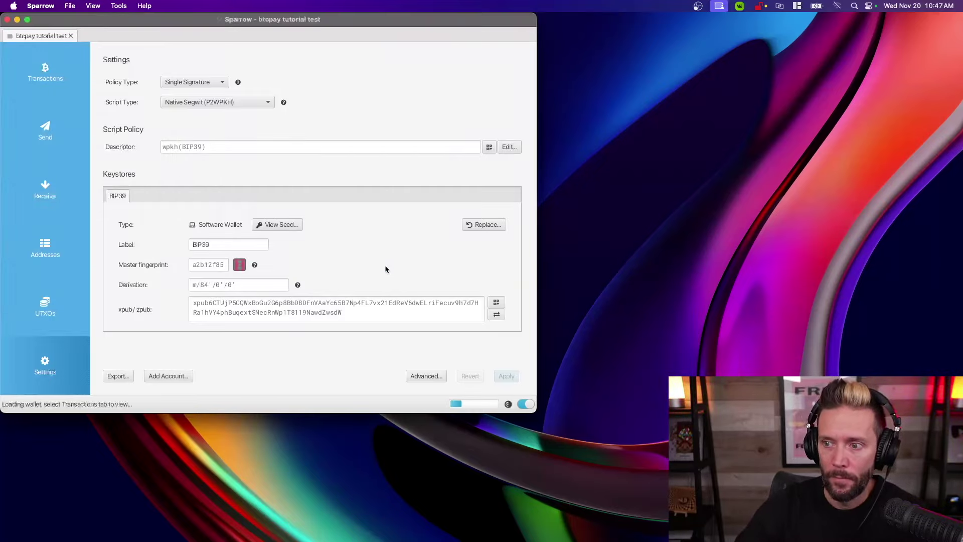
mouse_move(255, 269)
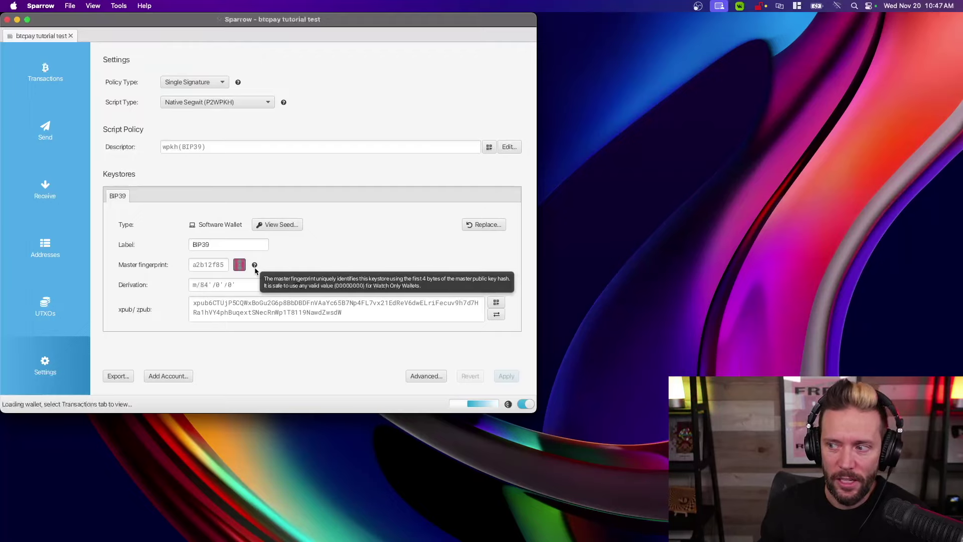
Check the wallet's Transactions and Settings views, then move to the BTCPay store.
click(46, 85)
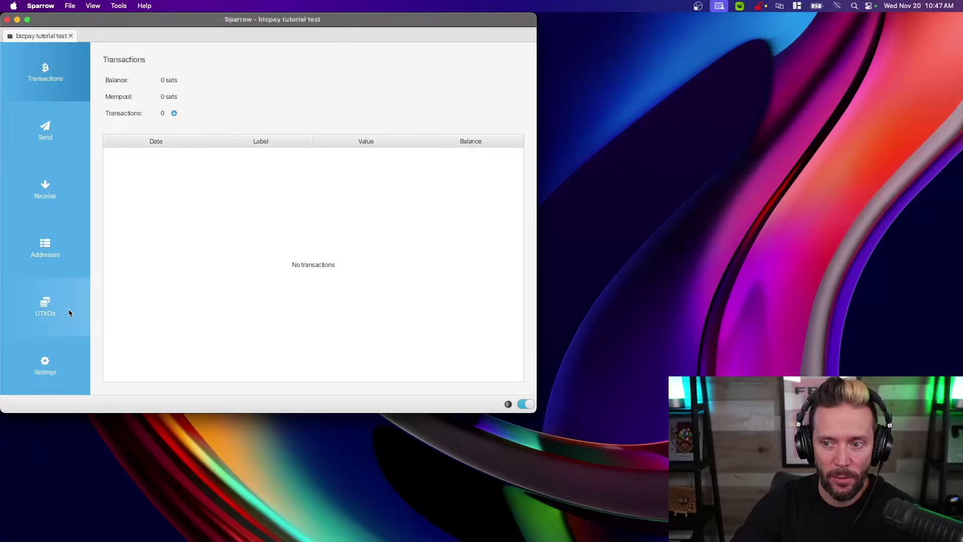
click(36, 376)
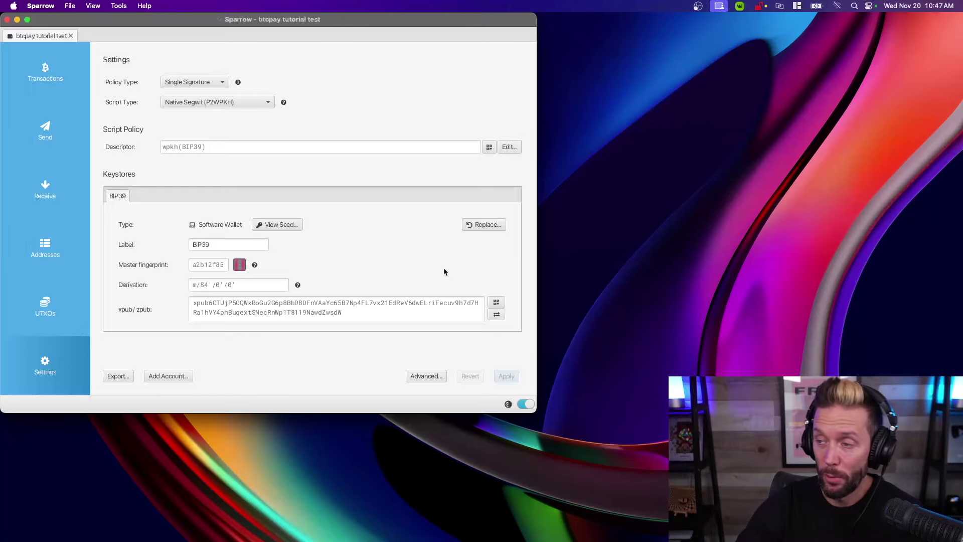
key(ctrl+Right)
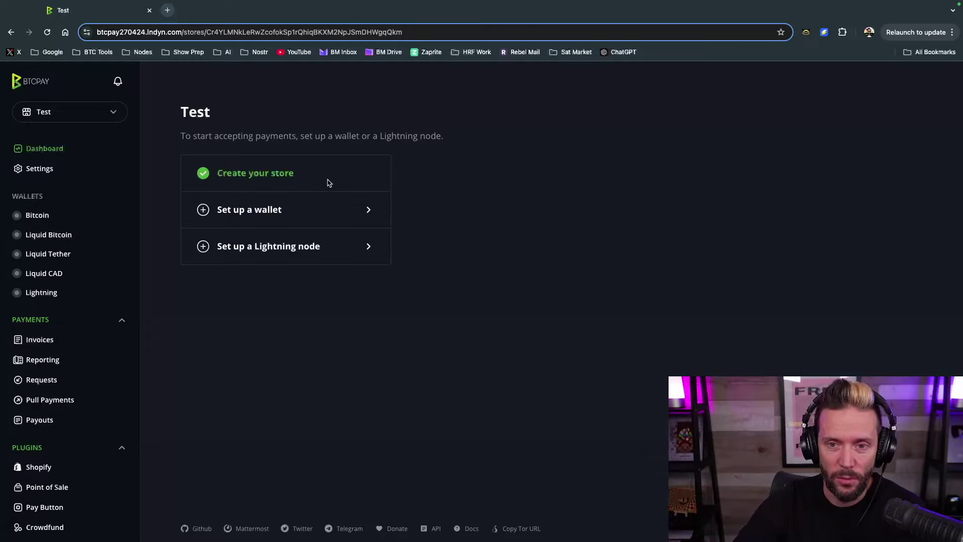
In BTCPay, connect an existing wallet to the store via extended public key import.
click(247, 213)
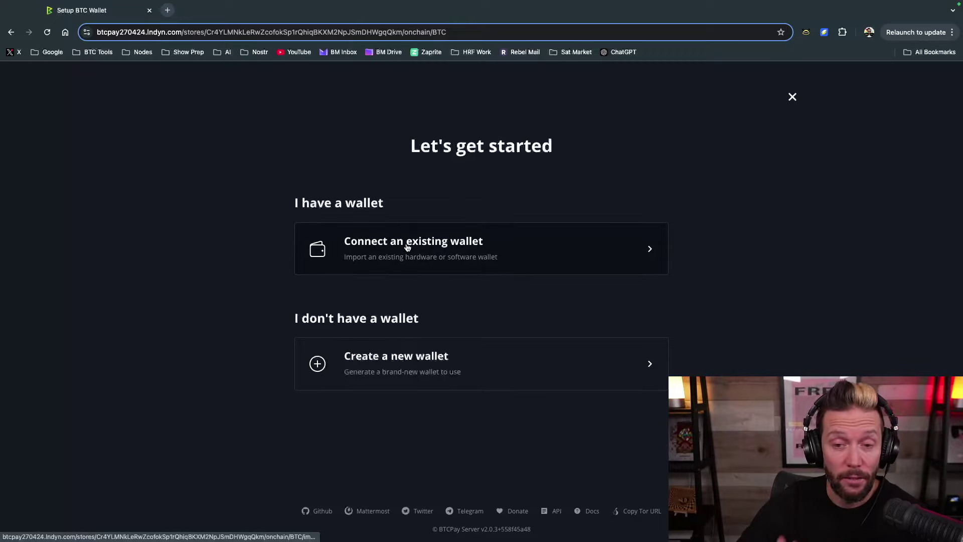
click(479, 253)
scroll(467, 329, down, 1)
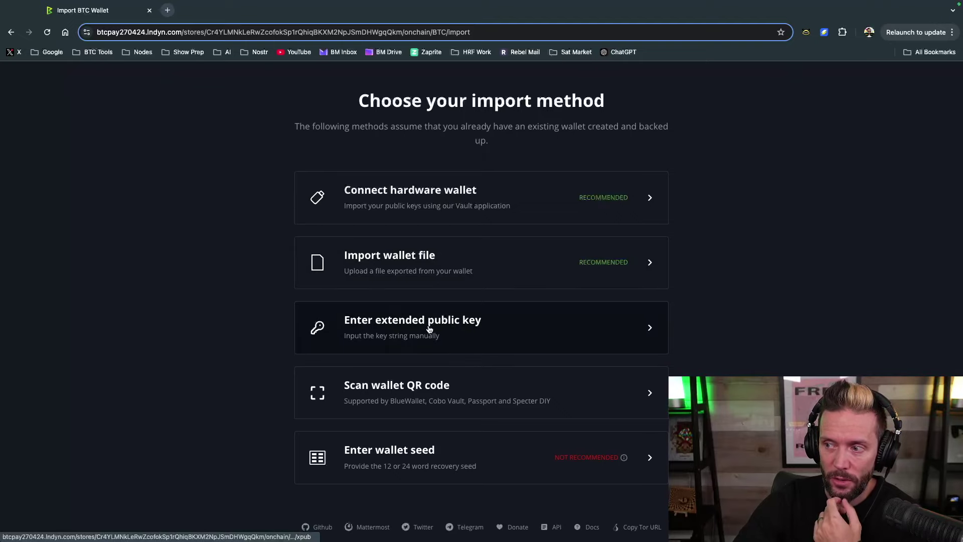
click(497, 335)
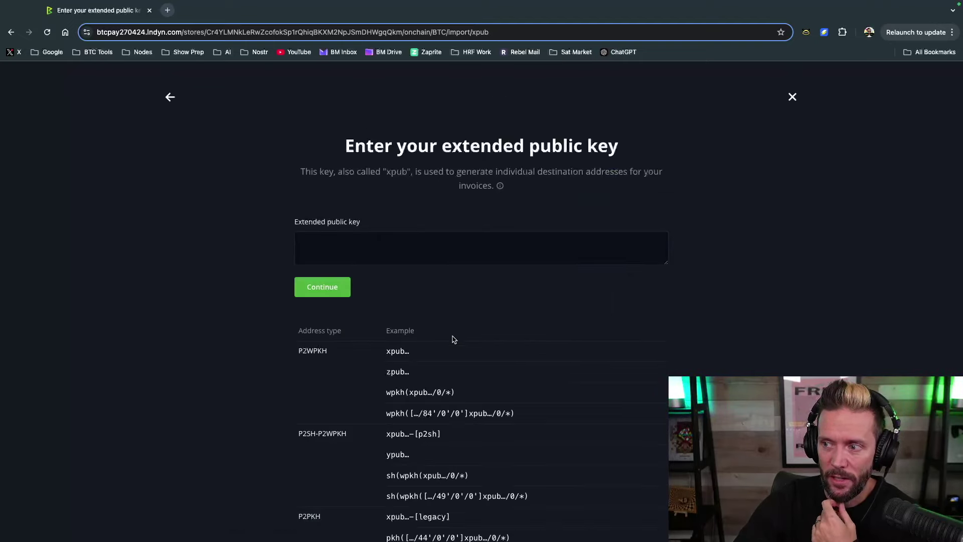
click(325, 246)
click(293, 255)
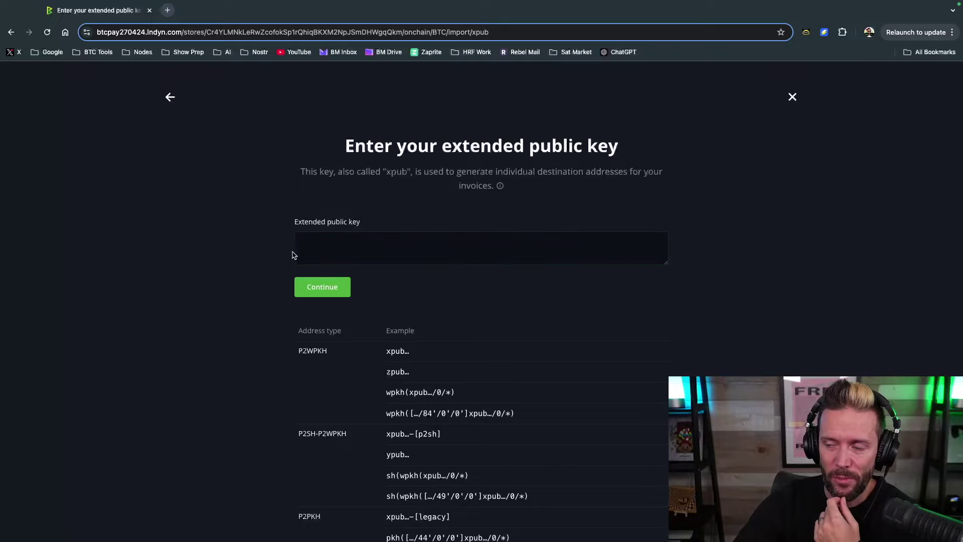
Copy the wallet's xpub from Sparrow's settings.
key(ctrl+Left)
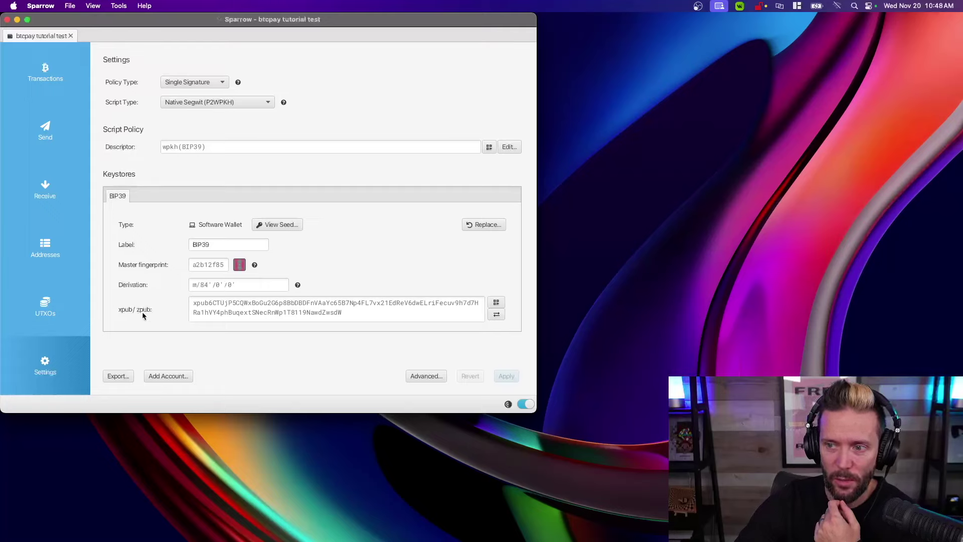
triple_click(224, 307)
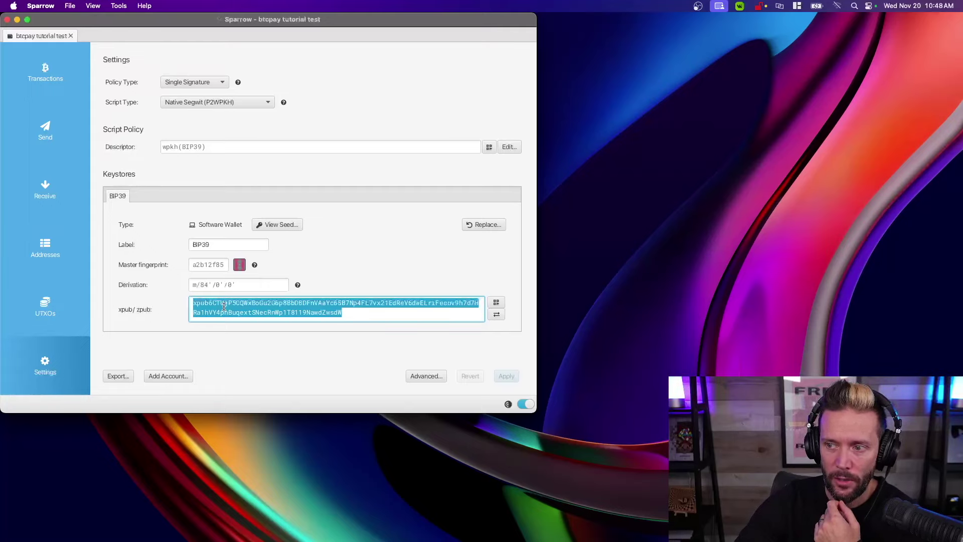
right_click(224, 308)
click(242, 315)
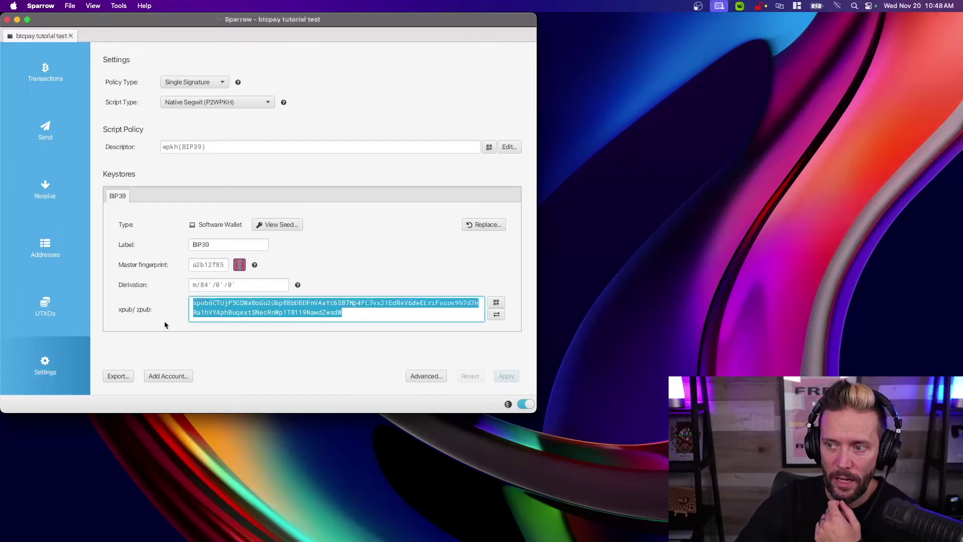
key(super+Tab)
Paste the copied xpub into BTCPay's Extended public key field and continue.
click(323, 252)
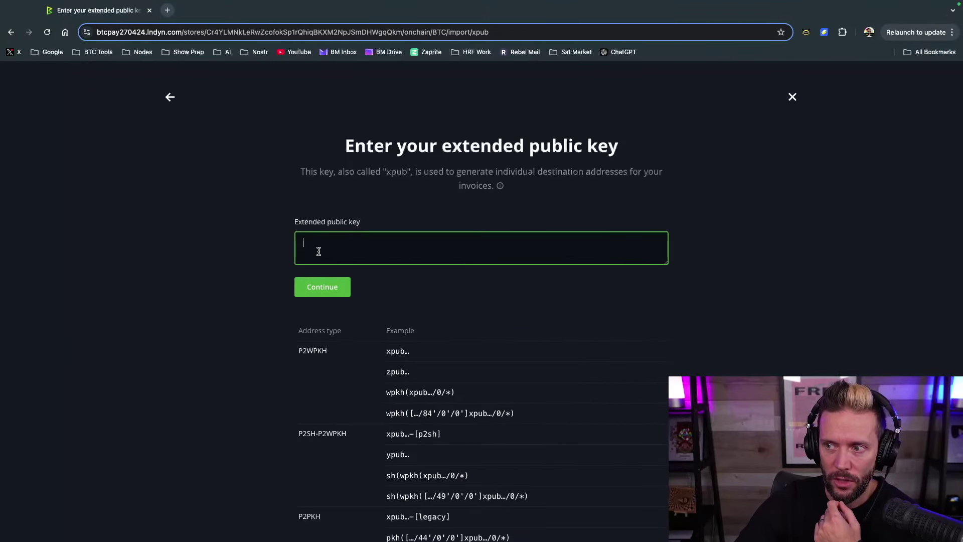
right_click(319, 254)
click(334, 334)
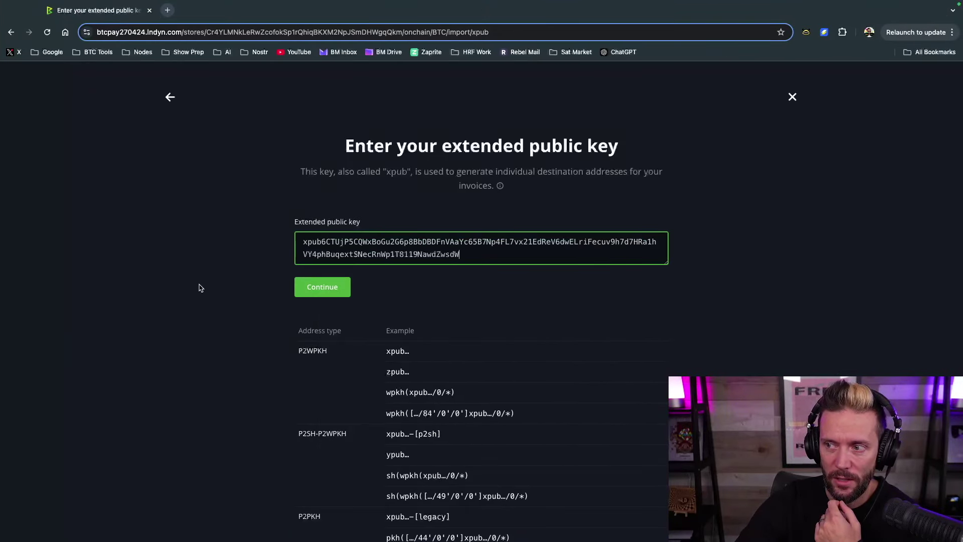
click(323, 298)
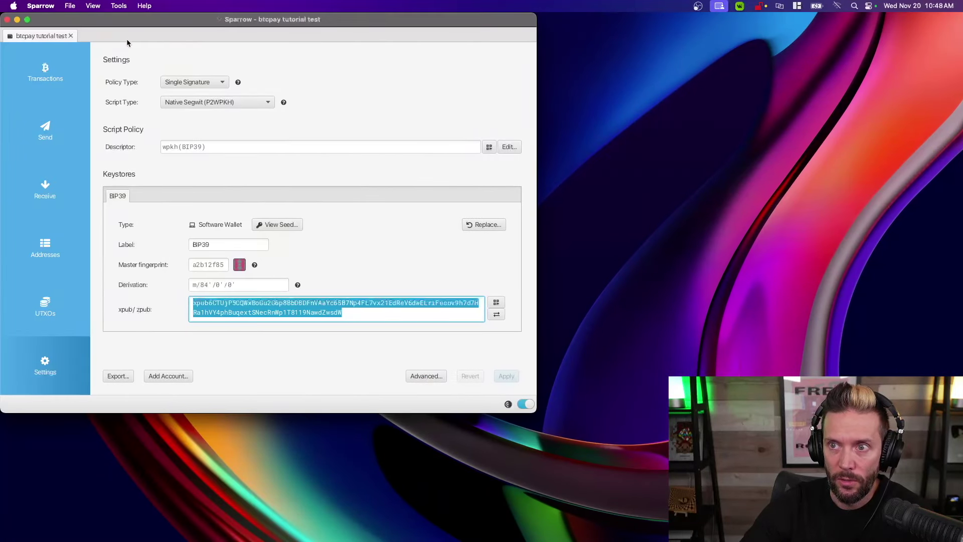
Show Sparrow's wallet addresses to compare against BTCPay's confirmation list.
click(46, 242)
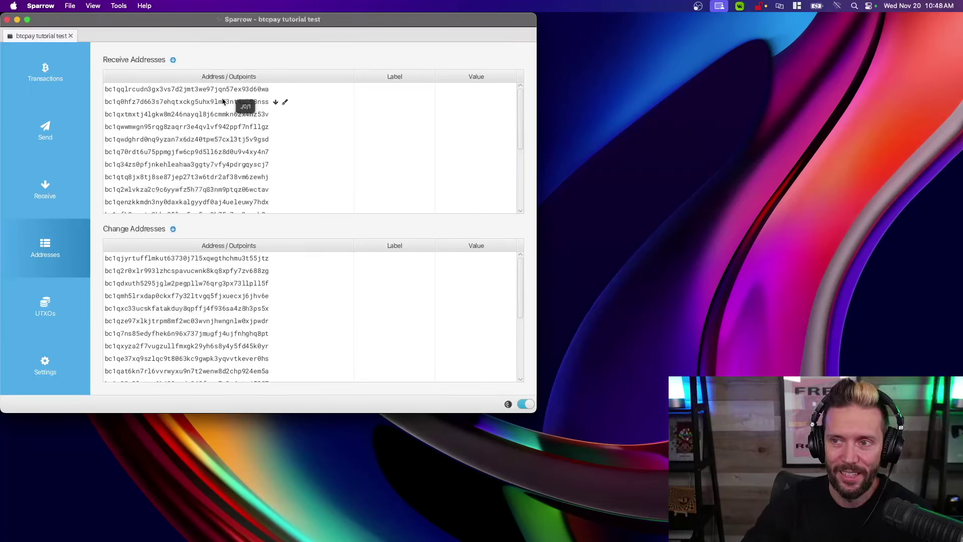
key(ctrl+Right)
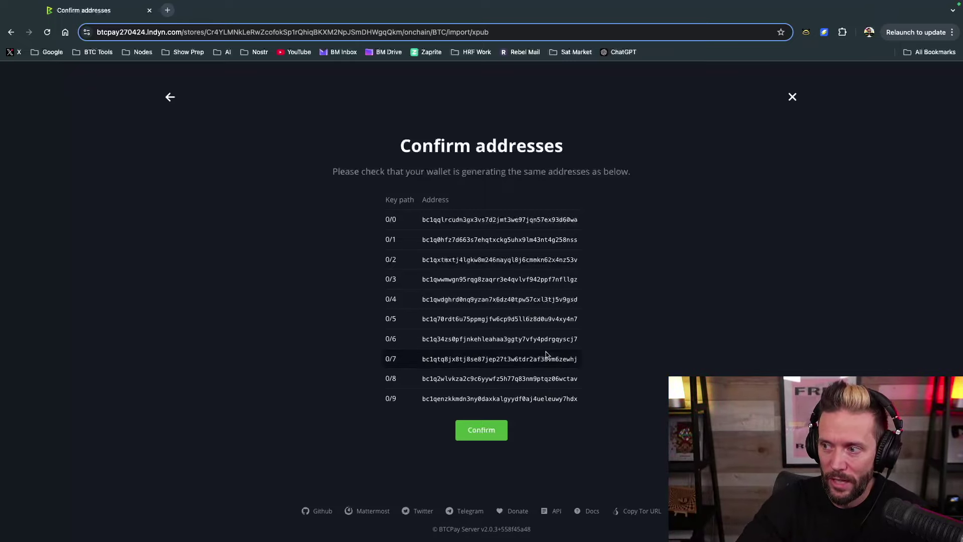
Confirm the derived addresses, save the BTC wallet settings, and return to the Test store dashboard.
click(478, 431)
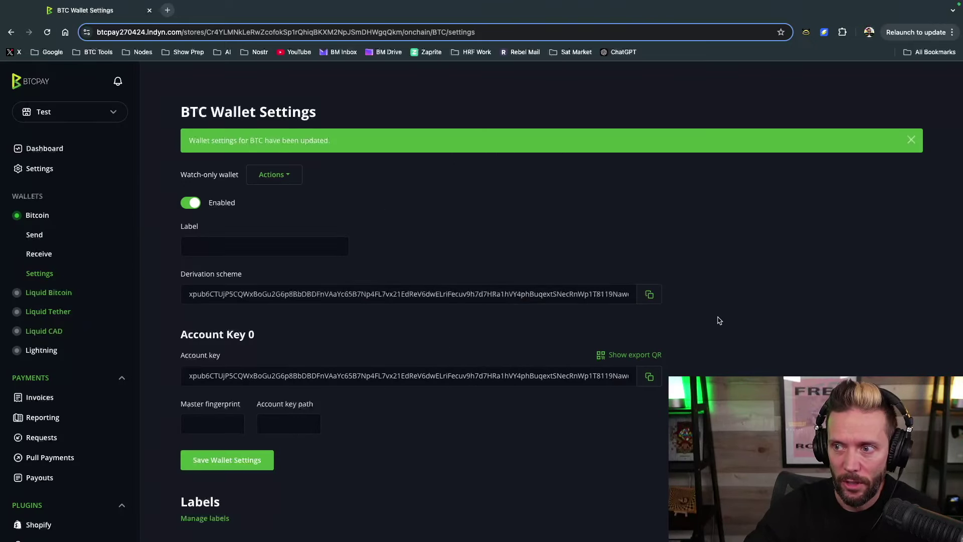
scroll(764, 334, down, 3)
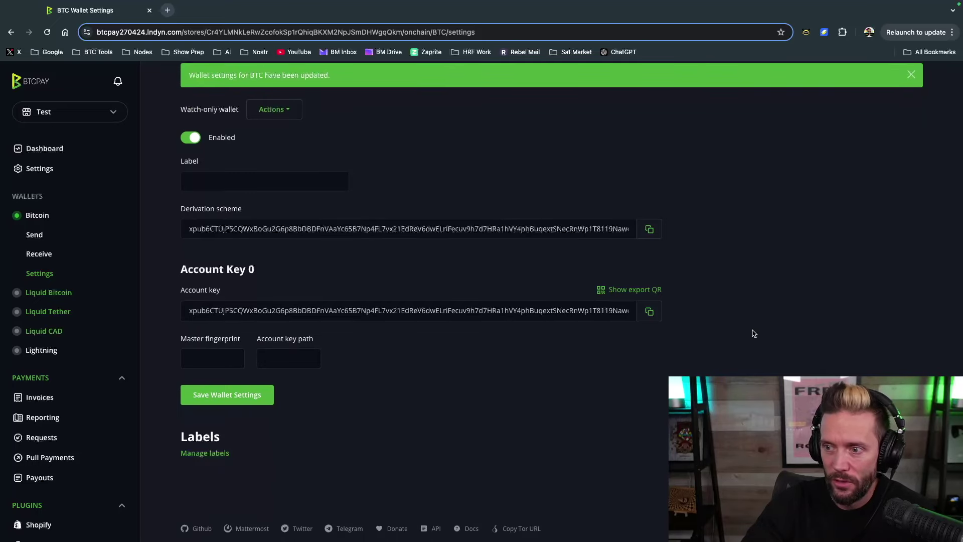
click(199, 352)
click(288, 374)
scroll(536, 408, up, 1)
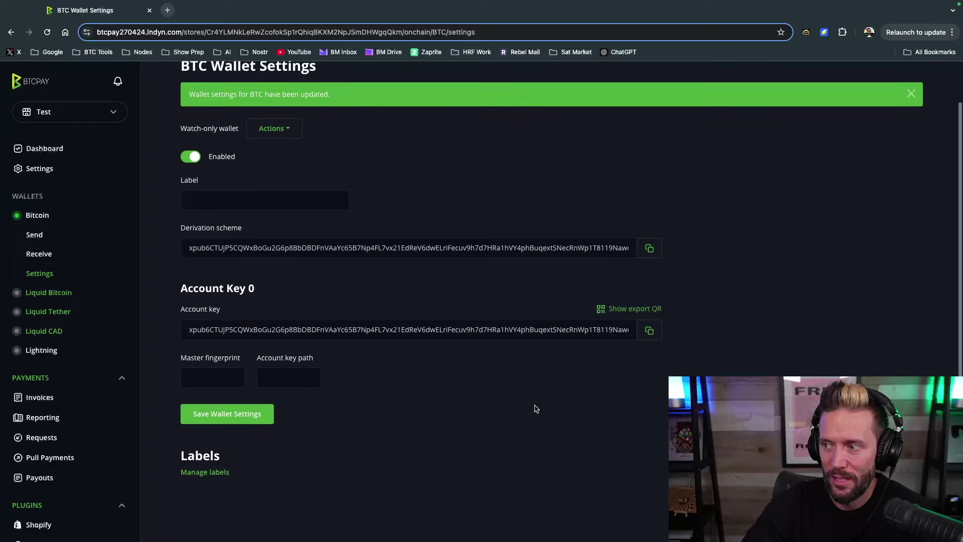
scroll(536, 408, up, 2)
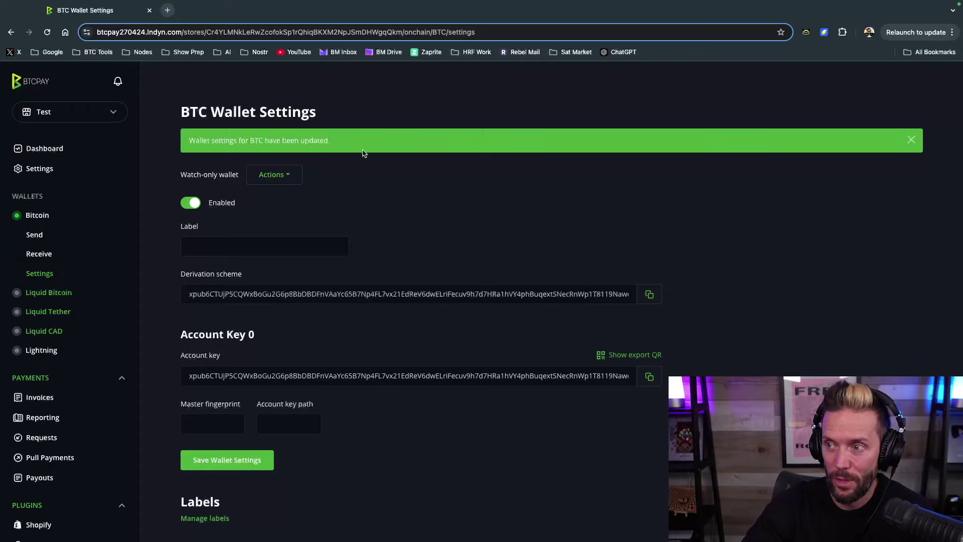
scroll(497, 460, down, 2)
click(219, 406)
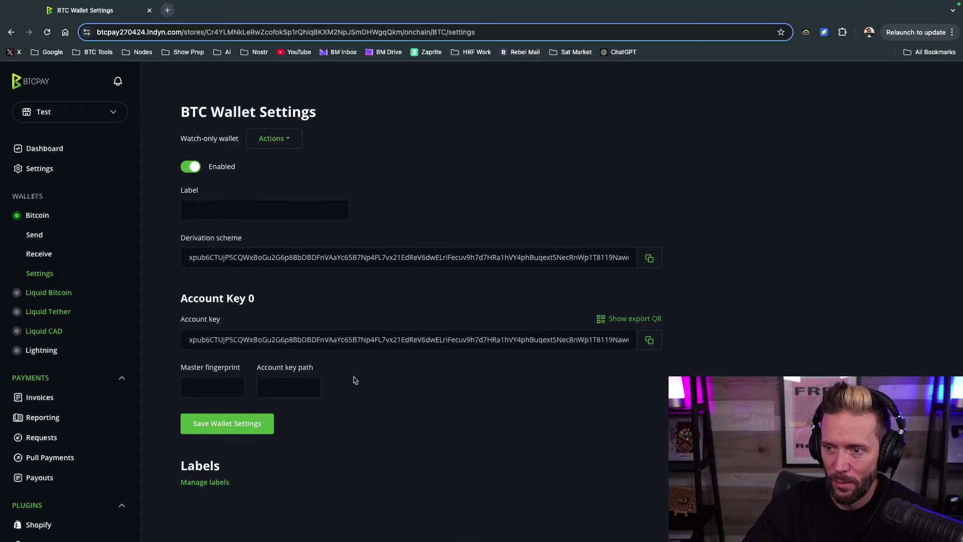
click(37, 154)
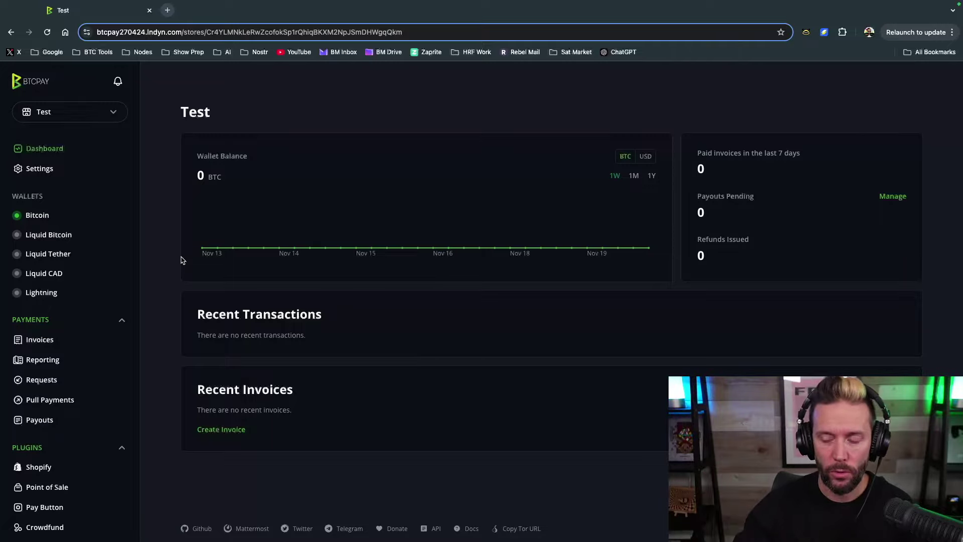
Review Sparrow's transaction list, then bring the BTCPay Test store dashboard back to front.
key(ctrl+Left)
click(40, 81)
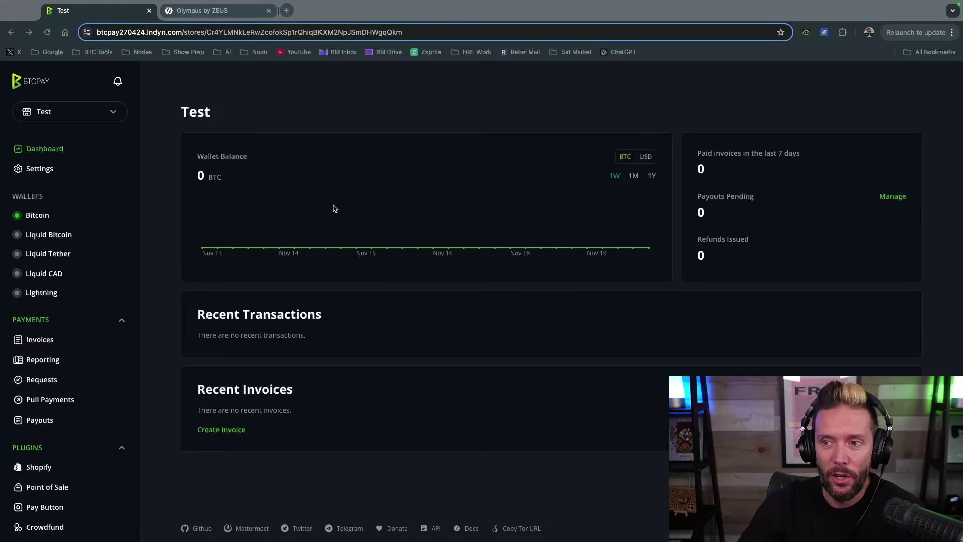
click(148, 154)
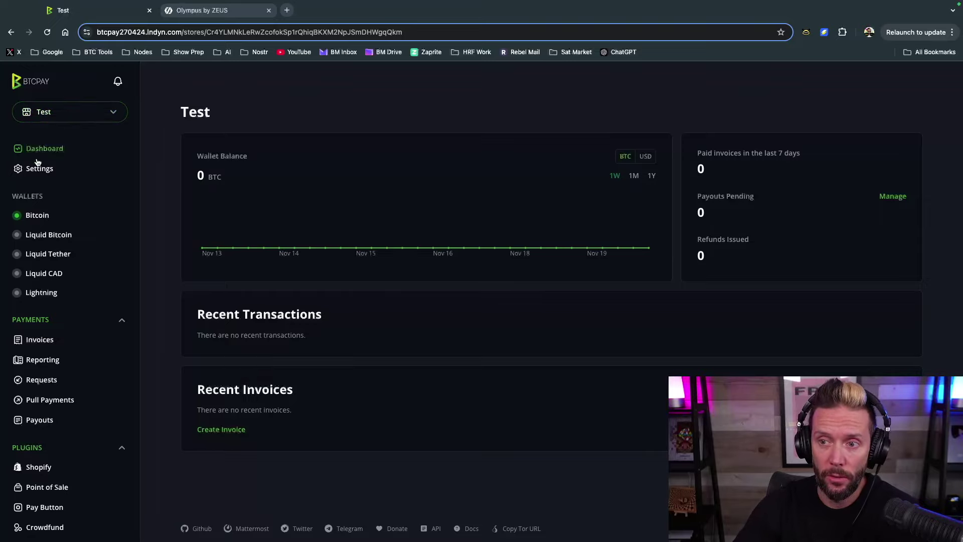
Connect the Test store's Lightning to the internal node, view Public Node Info, and save.
click(42, 295)
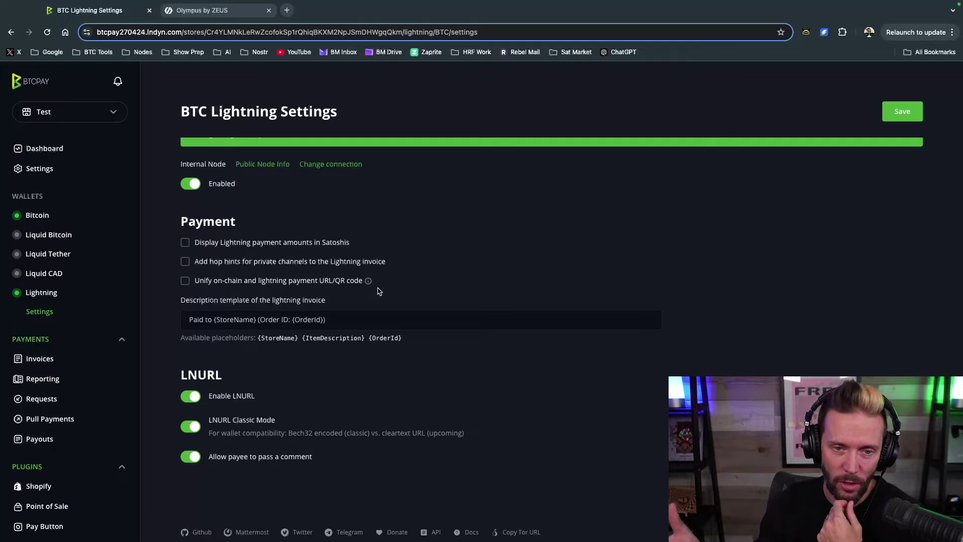
scroll(518, 304, down, 1)
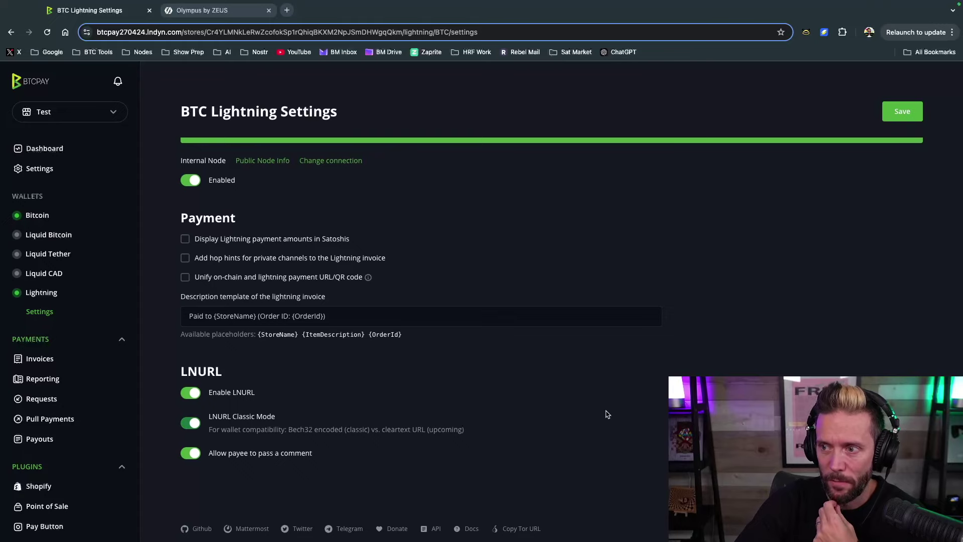
scroll(607, 414, up, 2)
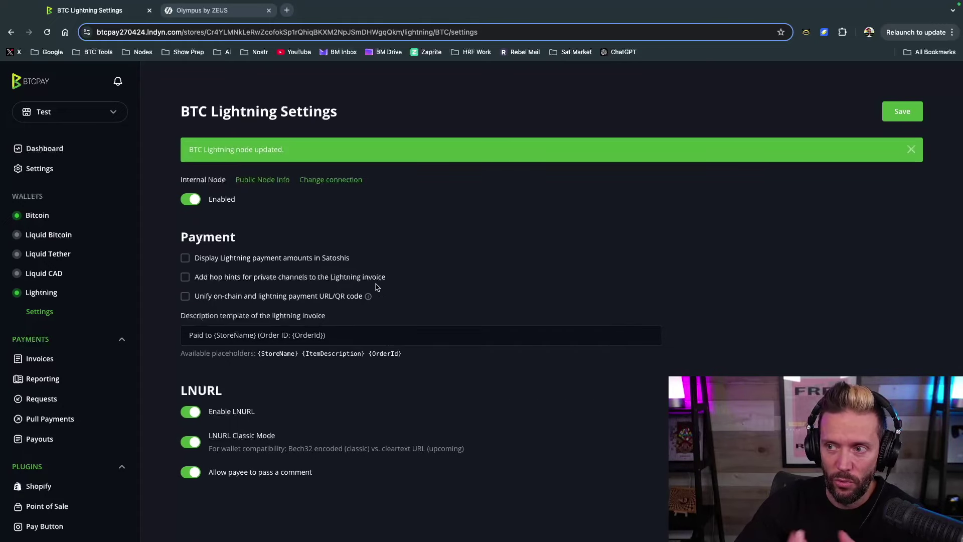
click(263, 179)
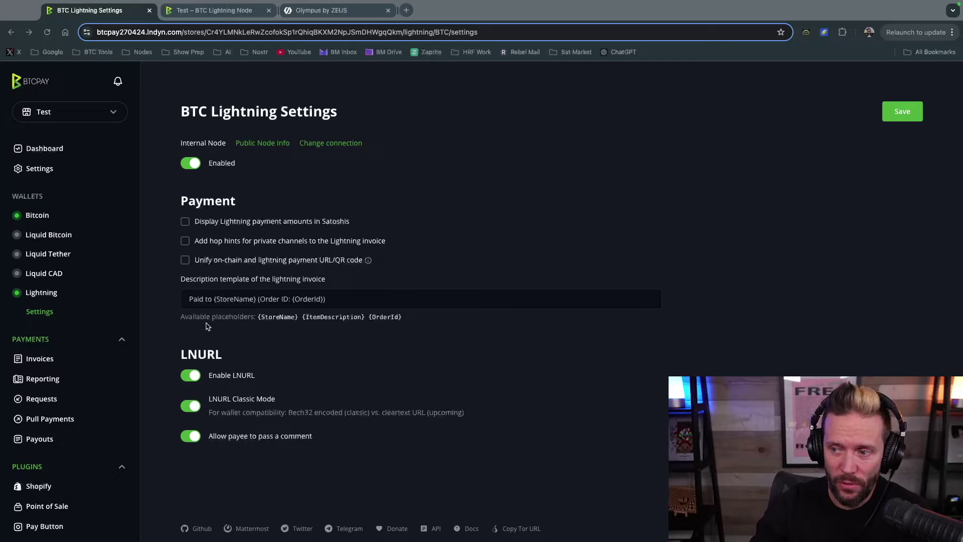
click(892, 114)
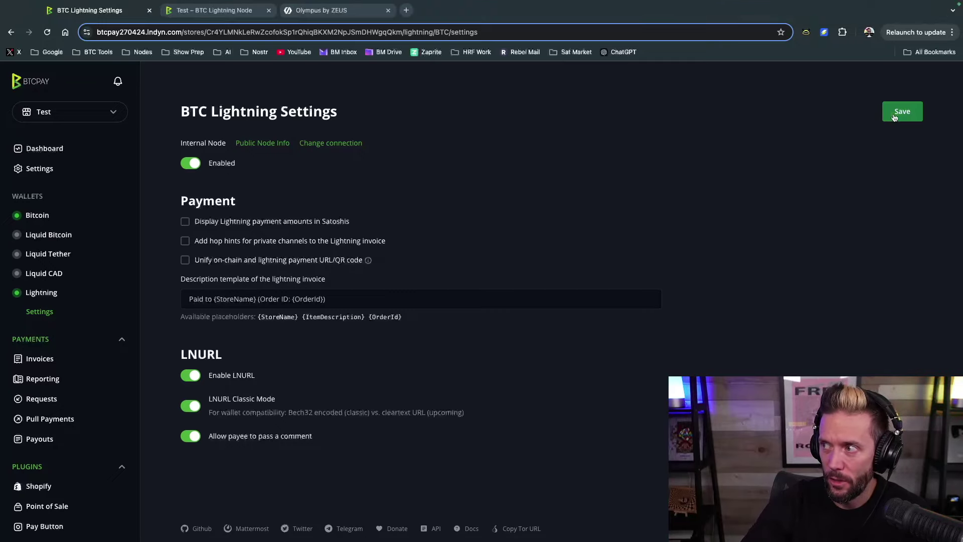
click(42, 295)
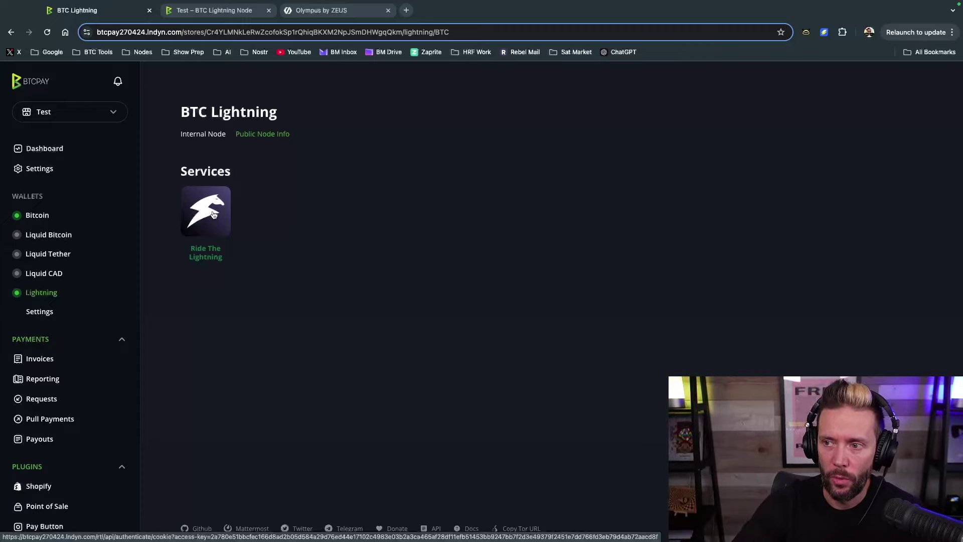
Launch Ride The Lightning, expand its Lightning menu, and go to the LNBIG channel page.
click(209, 215)
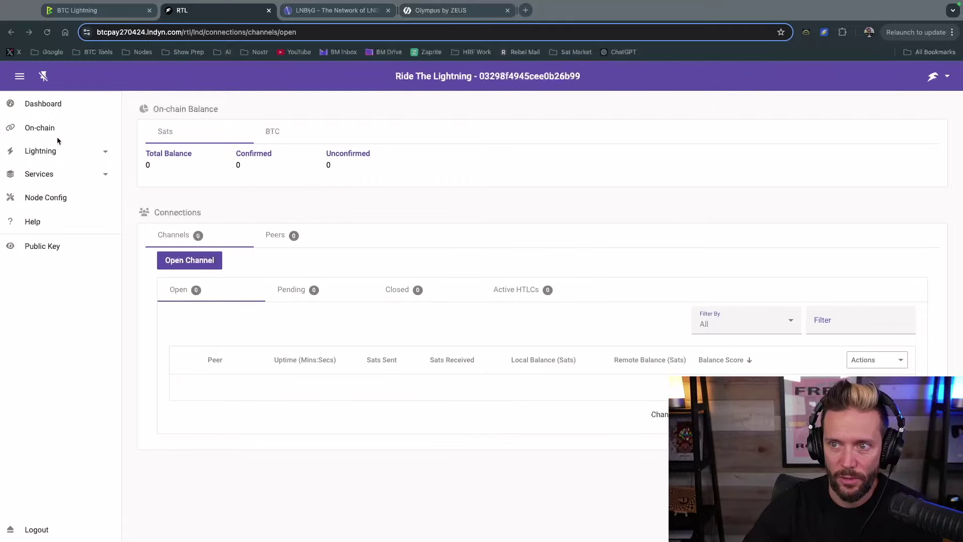
click(98, 152)
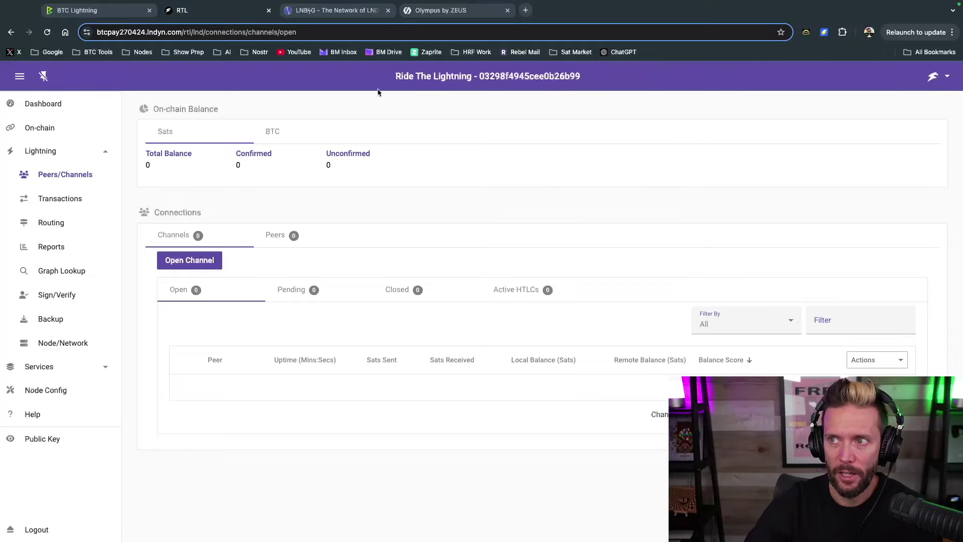
click(326, 11)
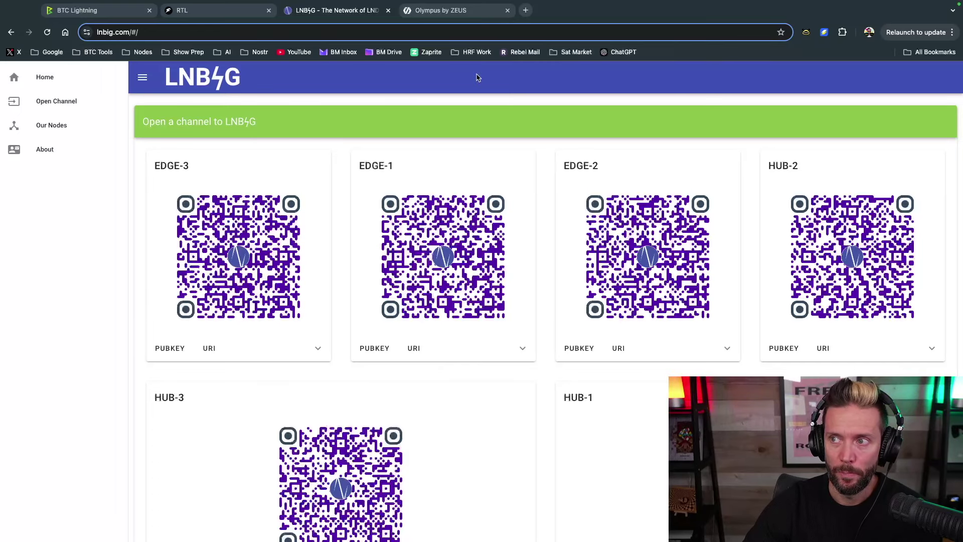
click(441, 11)
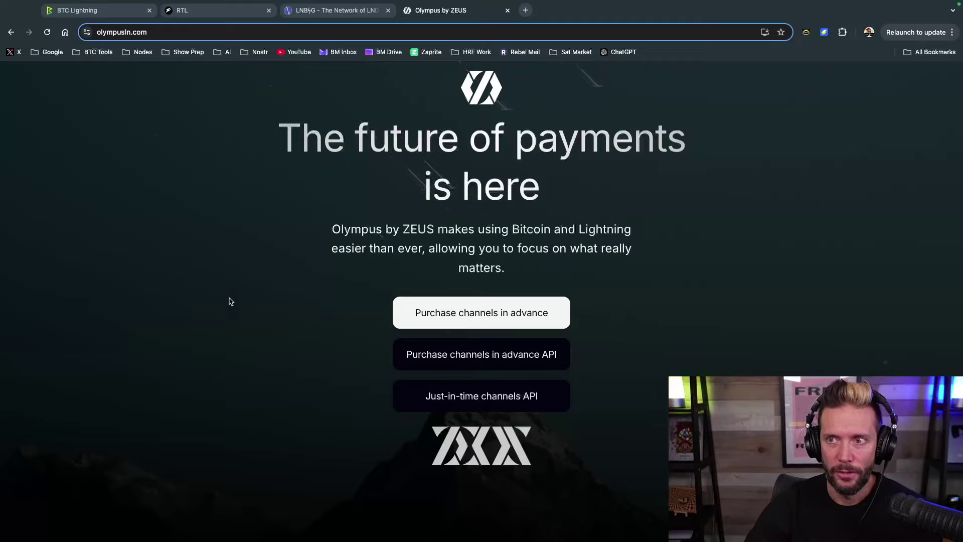
click(315, 14)
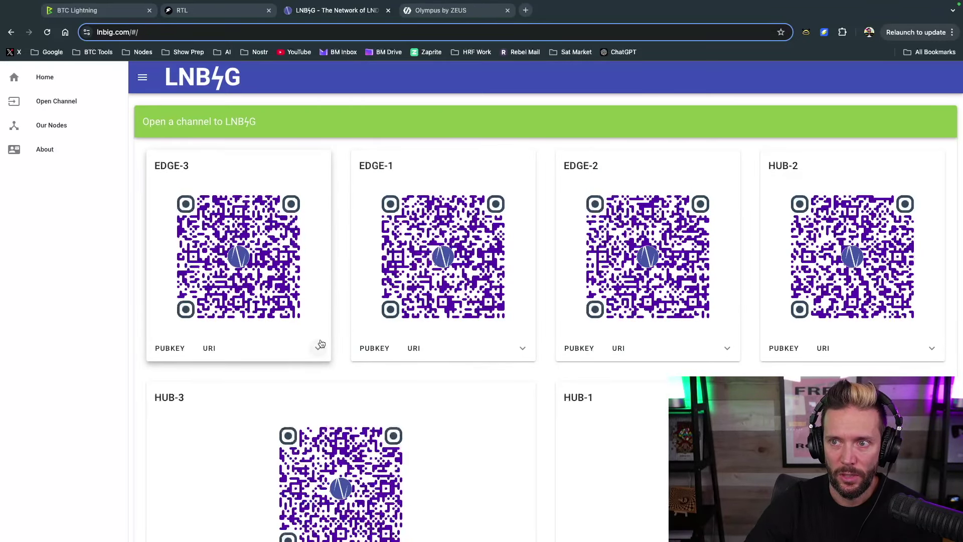
scroll(320, 344, down, 8)
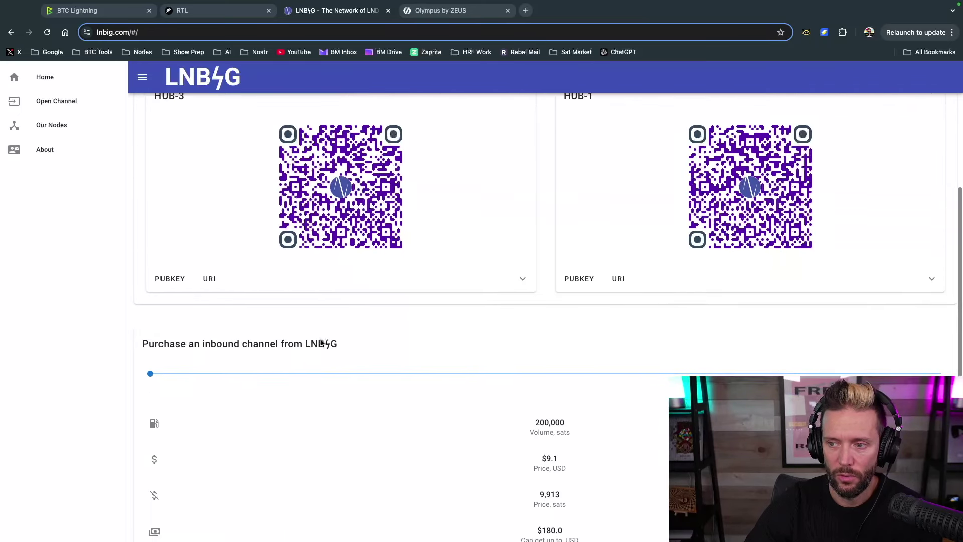
scroll(243, 289, down, 2)
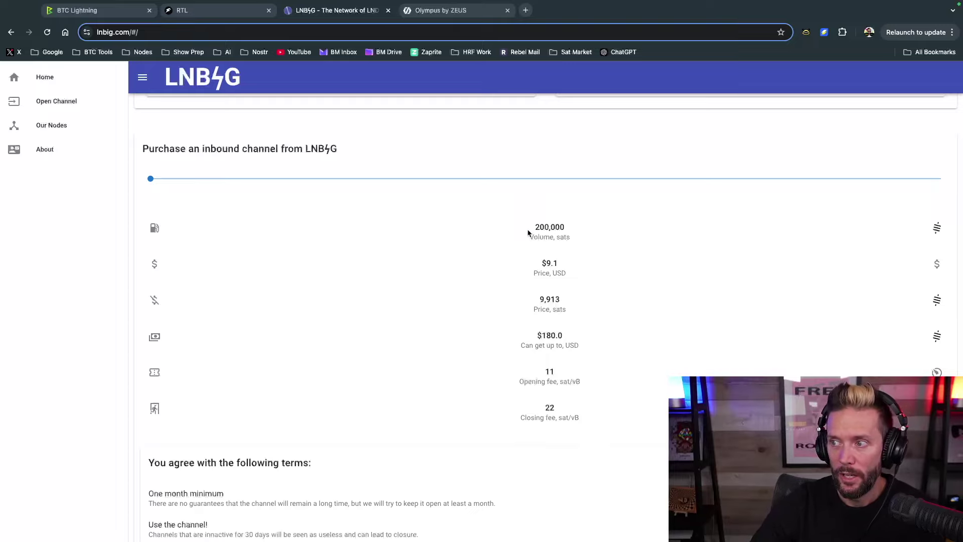
mouse_move(150, 178)
mouse_down()
mouse_move(432, 183)
mouse_move(731, 209)
mouse_move(289, 178)
mouse_move(143, 182)
mouse_up()
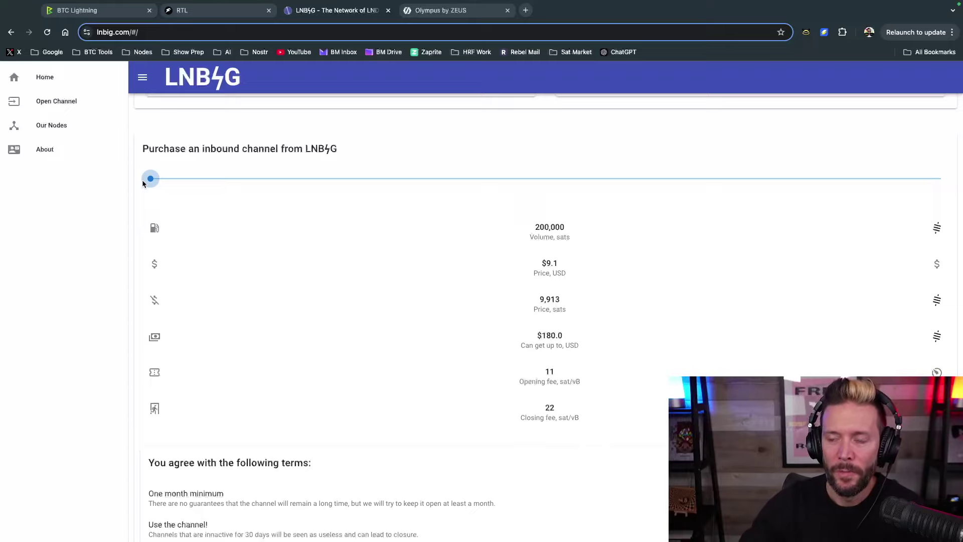
mouse_move(150, 183)
mouse_down()
mouse_move(206, 185)
mouse_move(140, 181)
mouse_up()
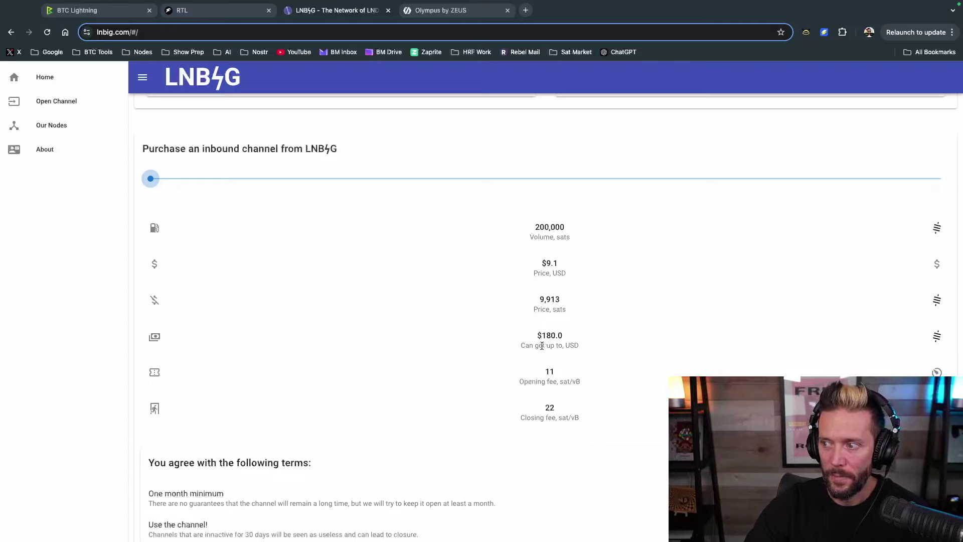
drag(538, 334, 564, 337)
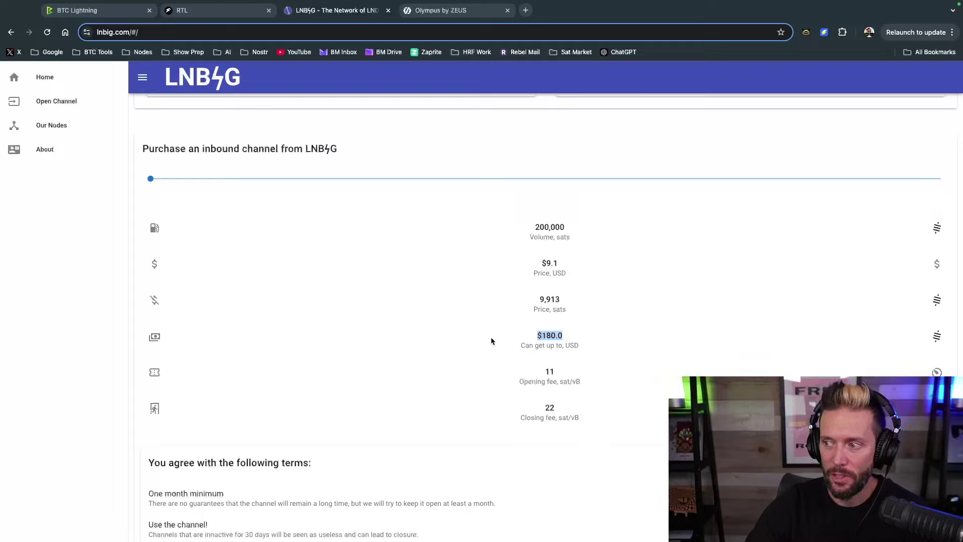
click(152, 180)
drag(153, 183, 192, 183)
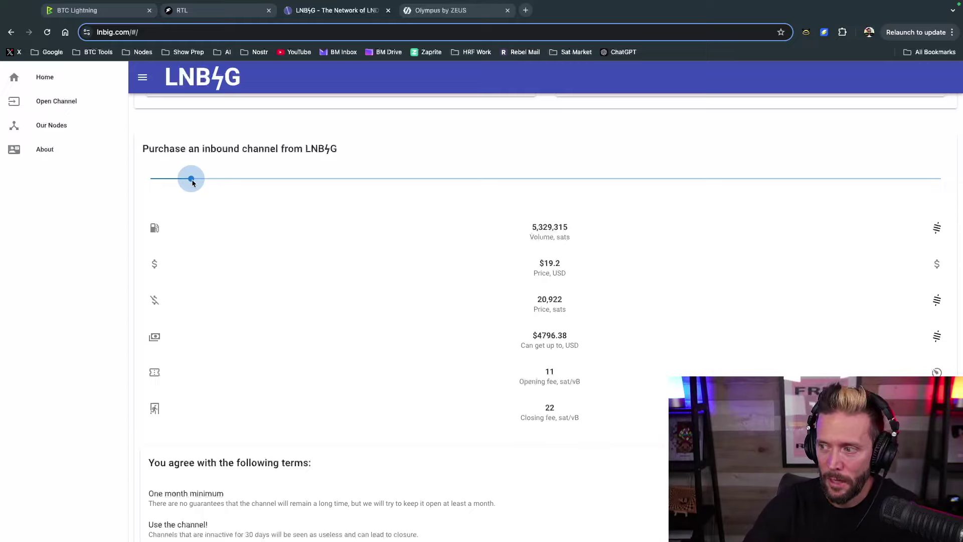
drag(192, 182, 126, 182)
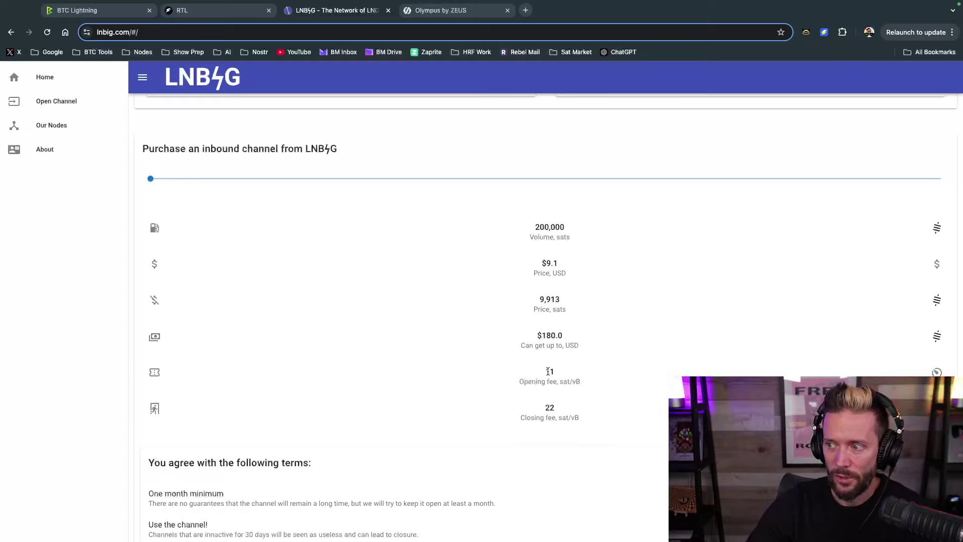
drag(549, 373, 564, 380)
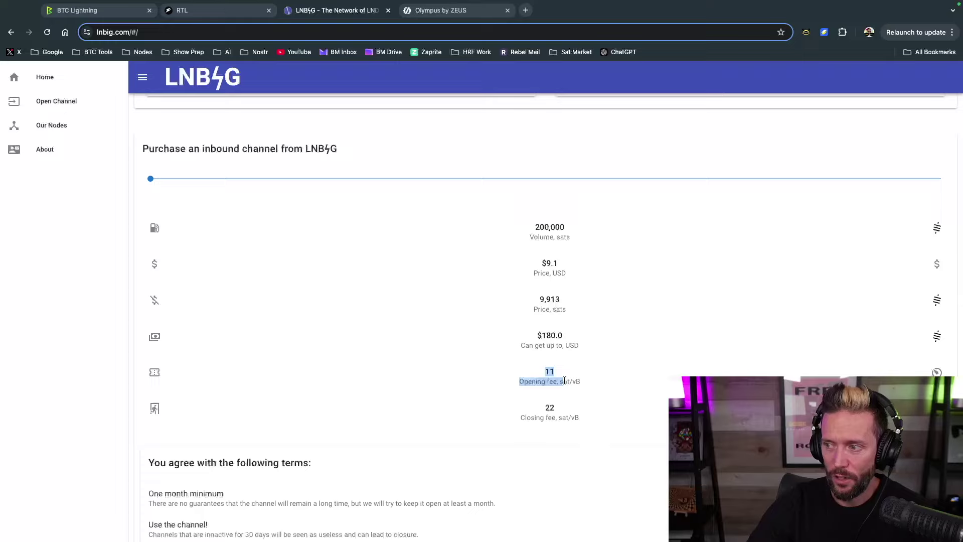
click(620, 373)
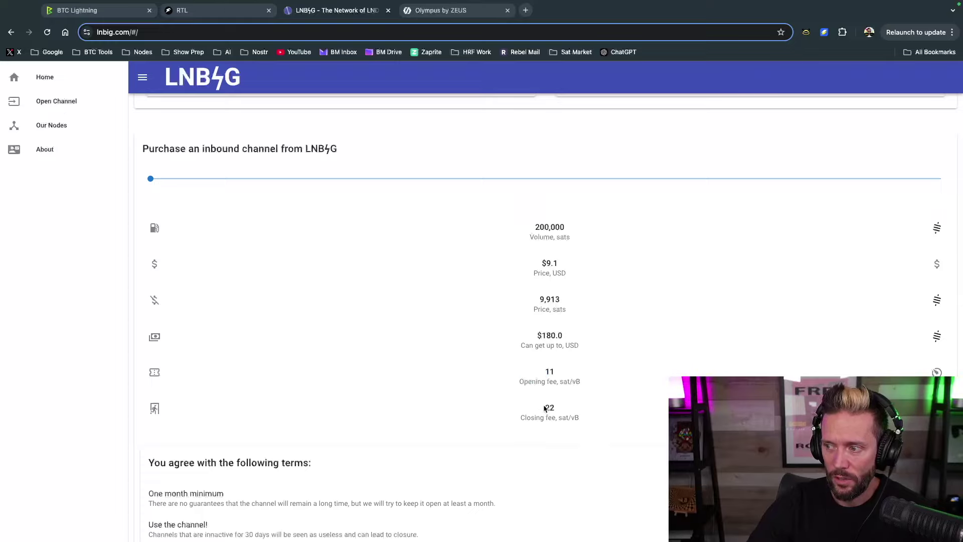
drag(545, 409, 569, 414)
click(523, 422)
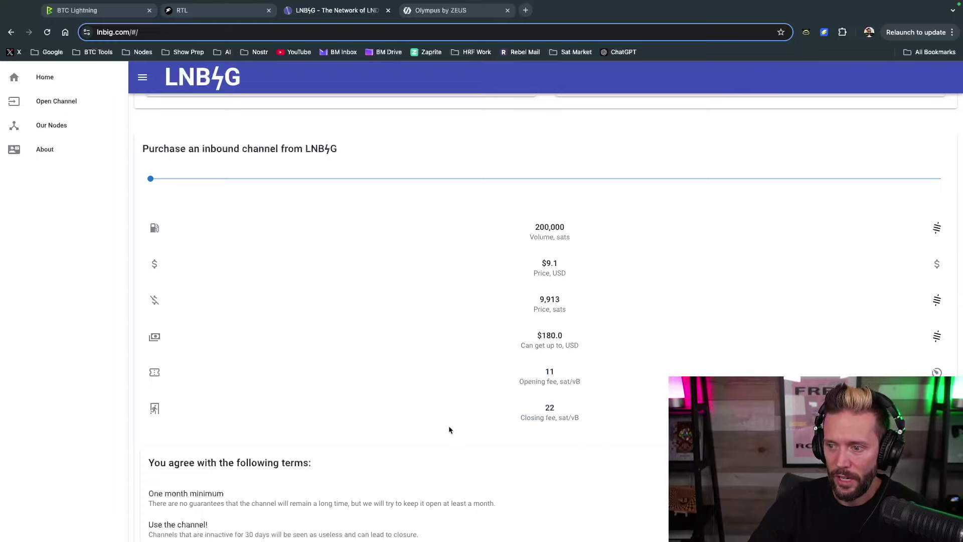
scroll(449, 426, down, 3)
scroll(450, 430, down, 4)
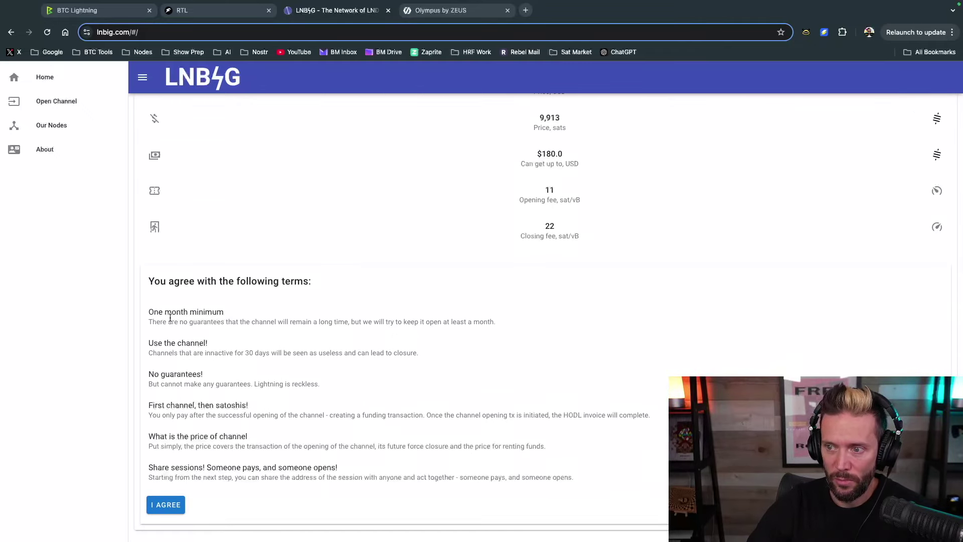
drag(156, 312, 198, 316)
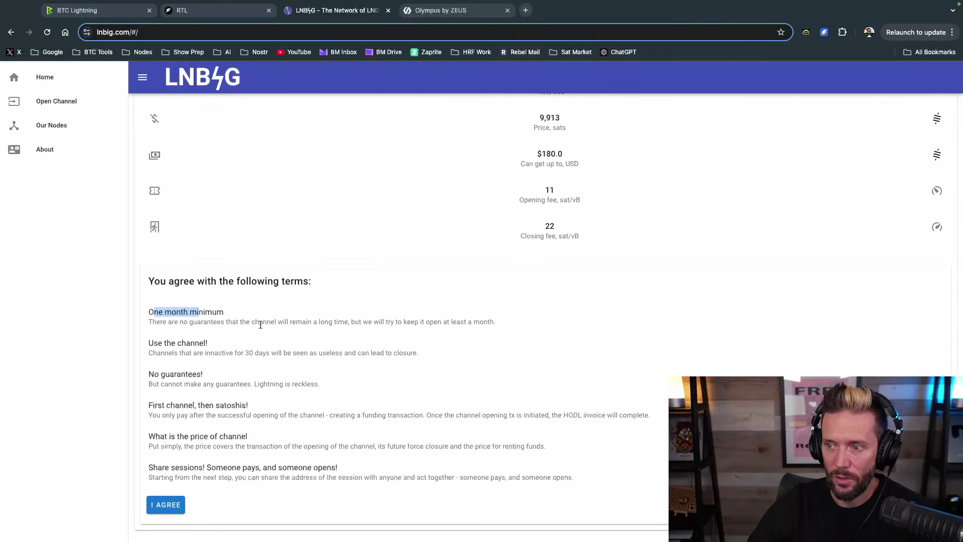
click(235, 319)
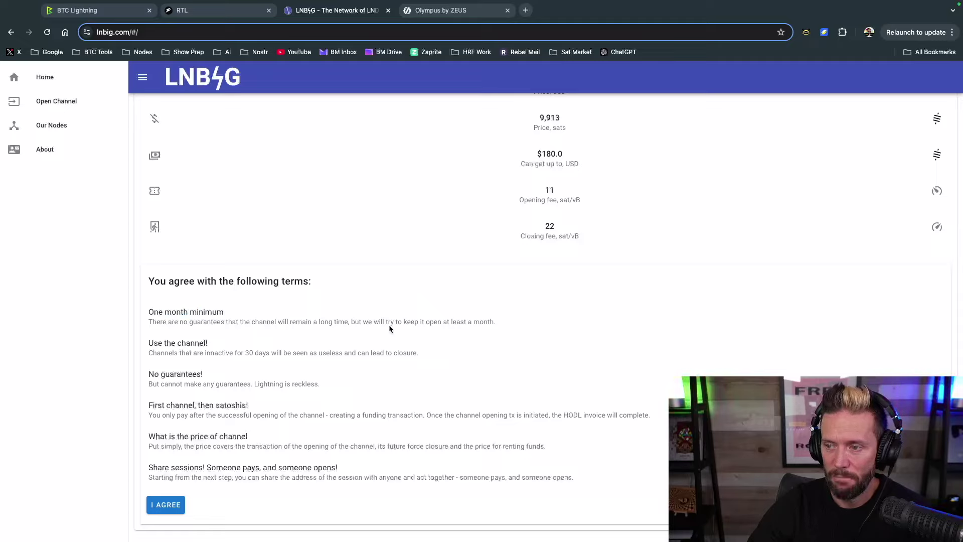
drag(149, 352, 268, 352)
click(302, 354)
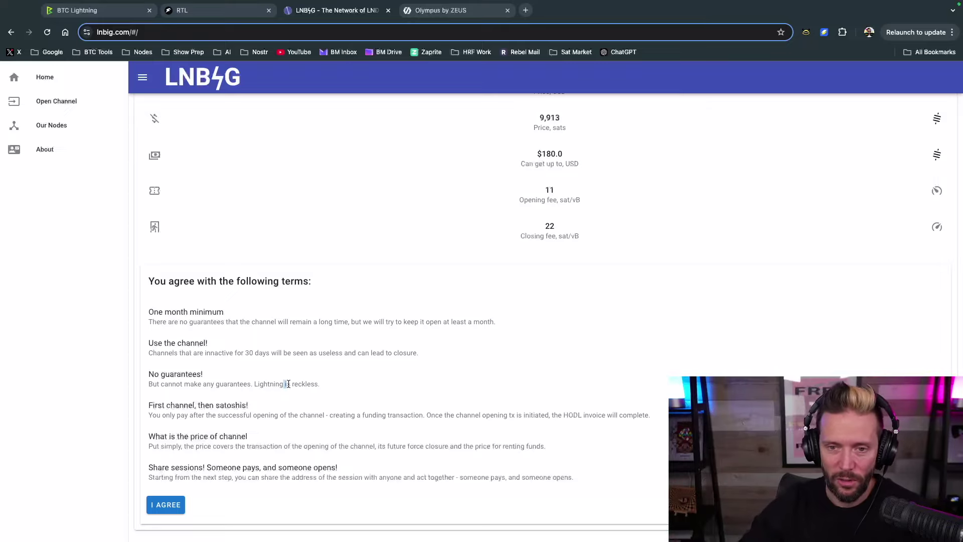
click(315, 382)
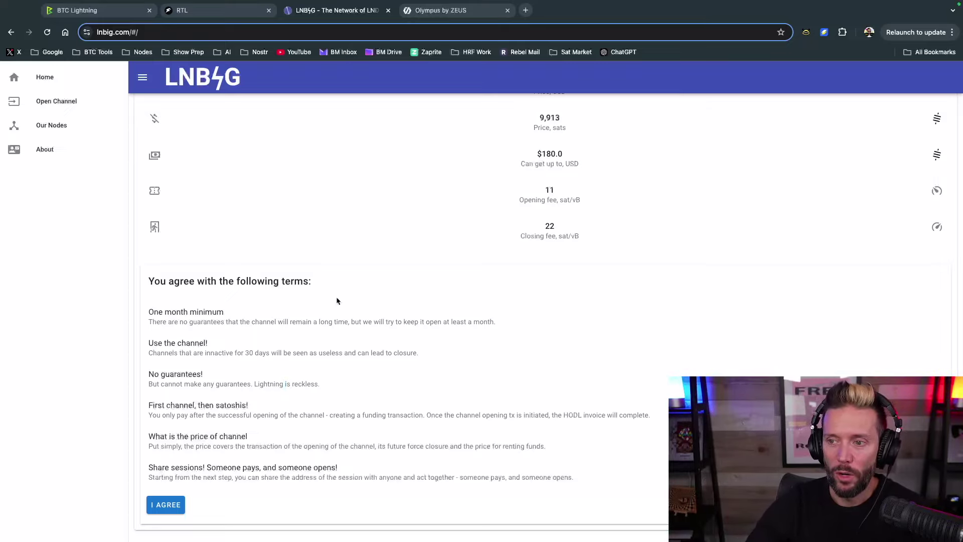
scroll(337, 301, up, 8)
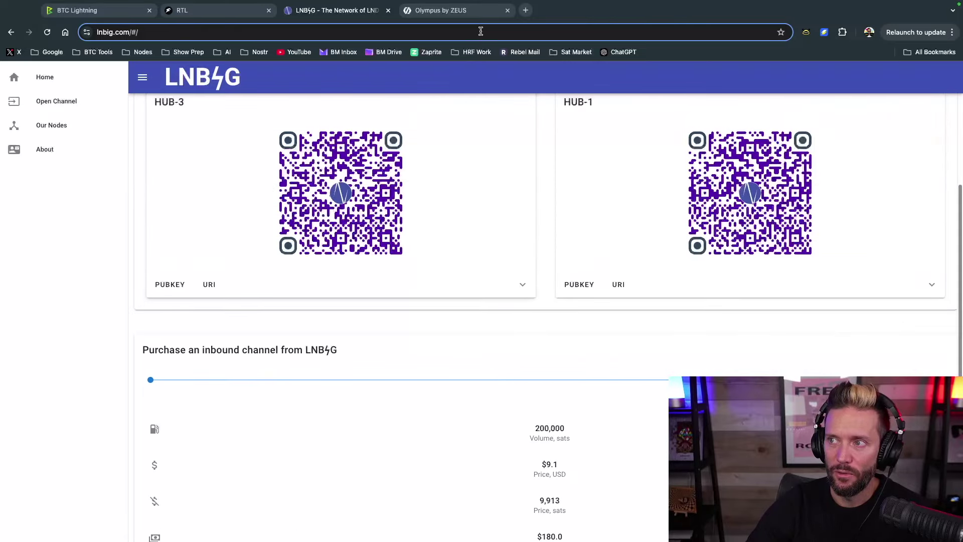
click(446, 10)
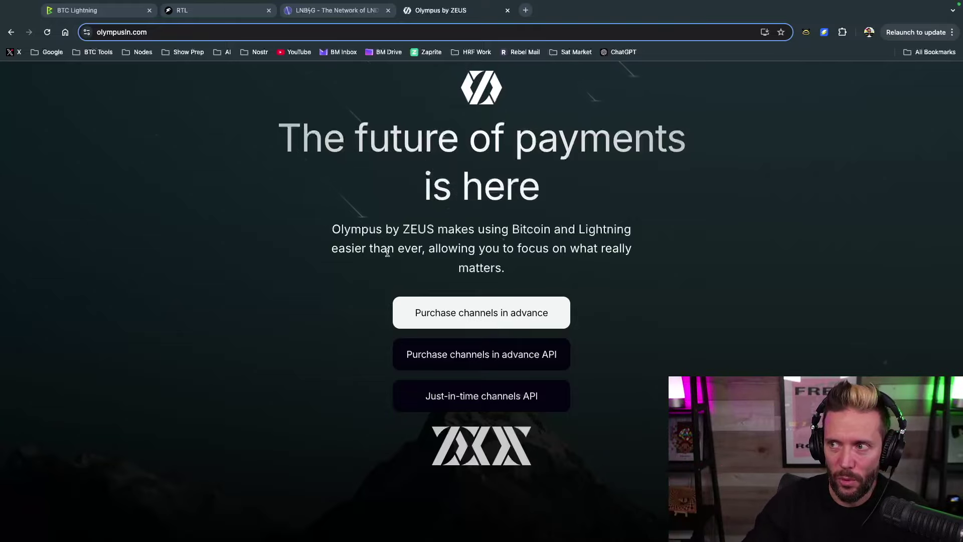
click(307, 11)
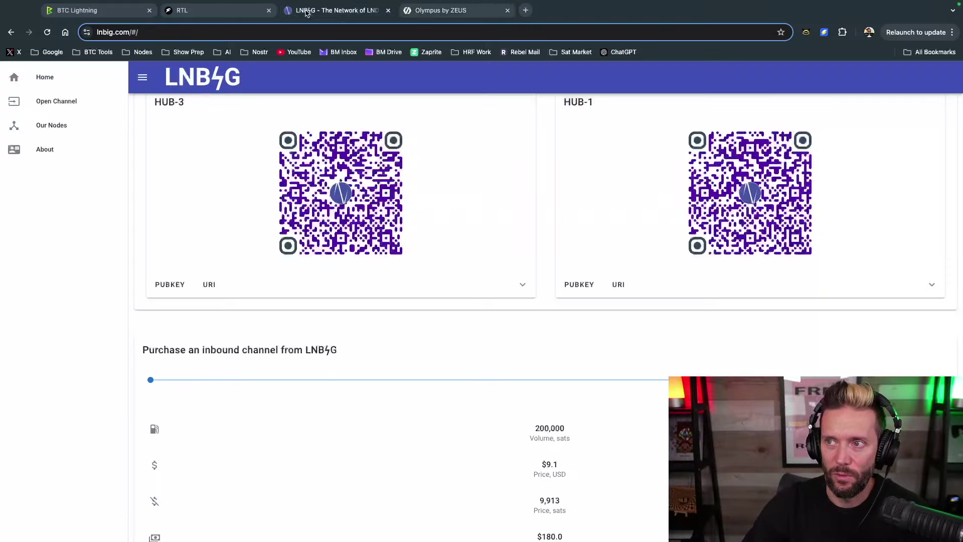
scroll(98, 346, down, 2)
scroll(98, 348, down, 5)
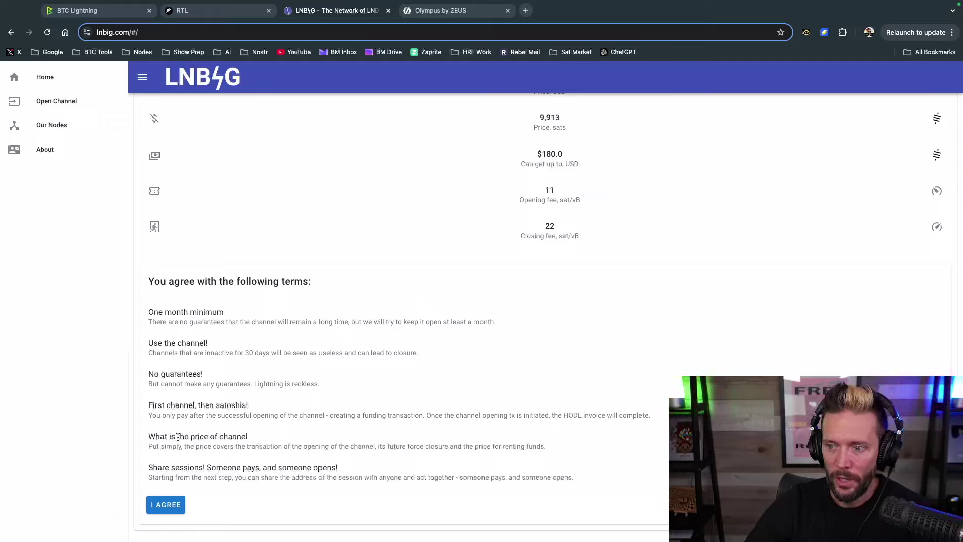
drag(168, 437, 322, 443)
click(222, 456)
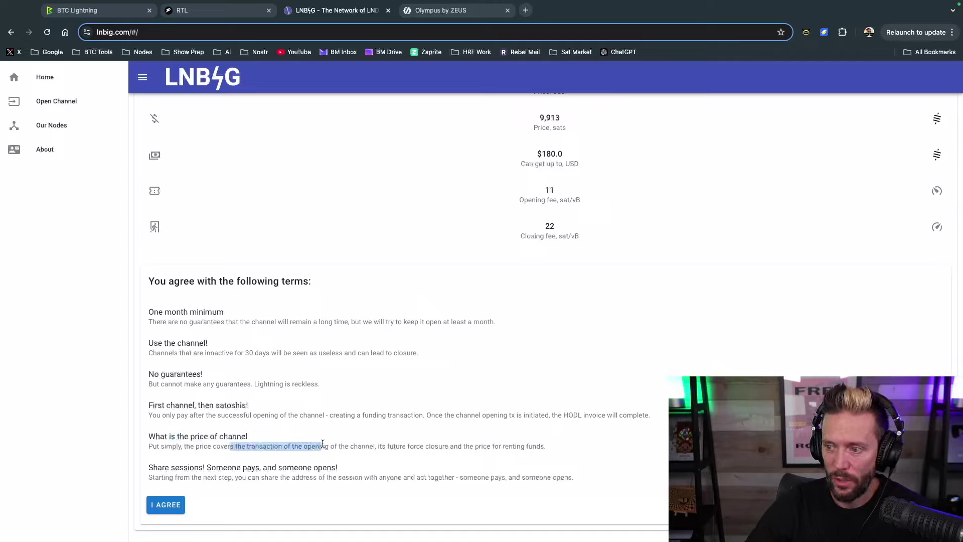
drag(400, 448, 461, 448)
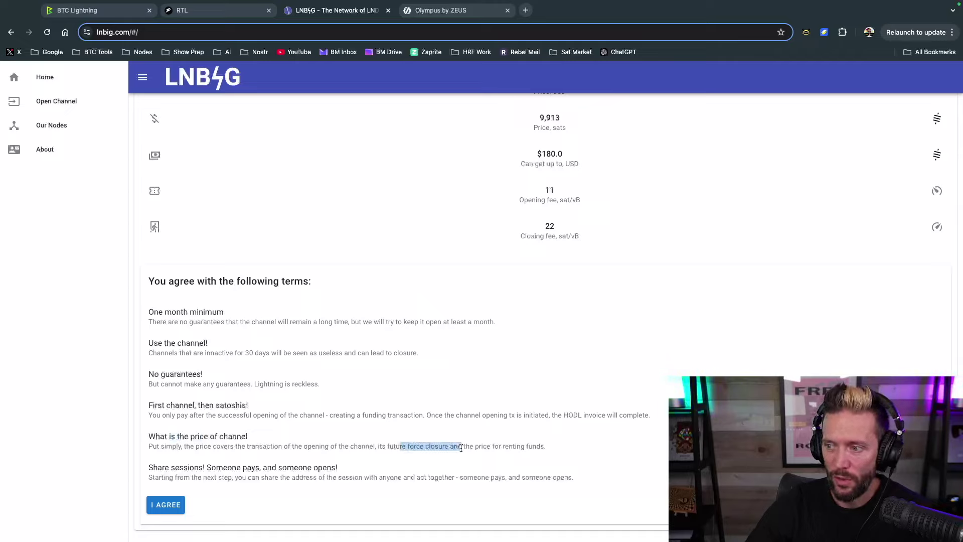
click(379, 446)
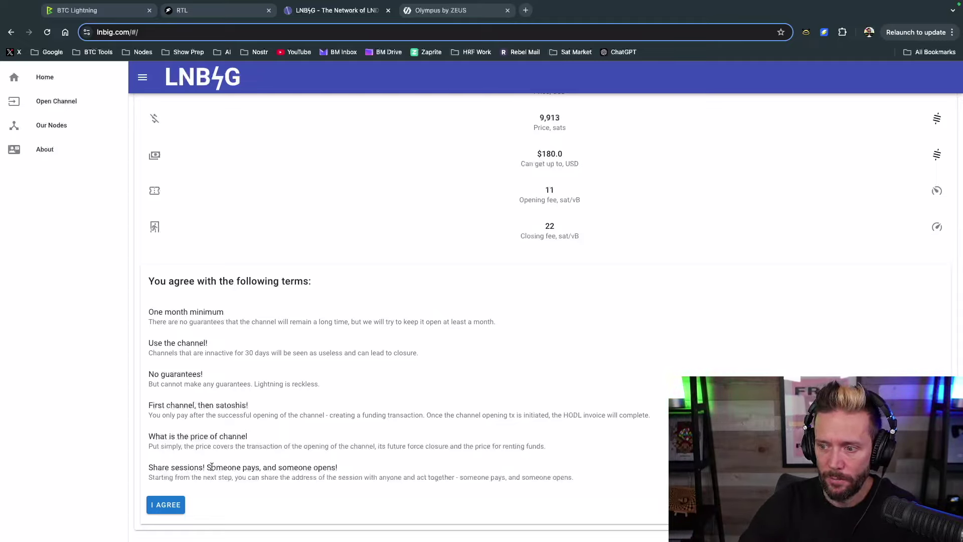
Accept LNBIG's terms to get the prepayment invoice, and check the Speed wallet balance of 20,158 sats.
click(161, 506)
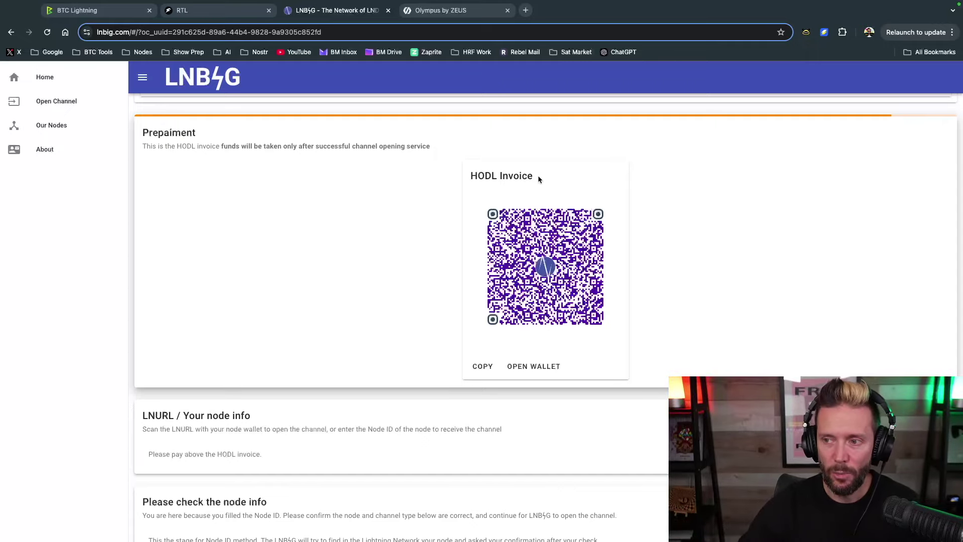
click(824, 32)
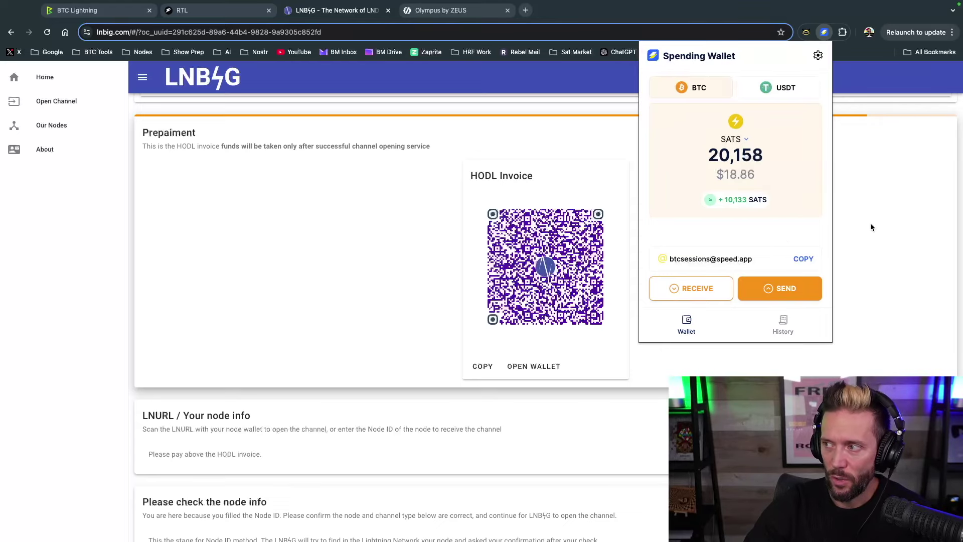
Copy LNBIG's HODL invoice and pay its 9,913 sats from the Speed wallet.
click(884, 209)
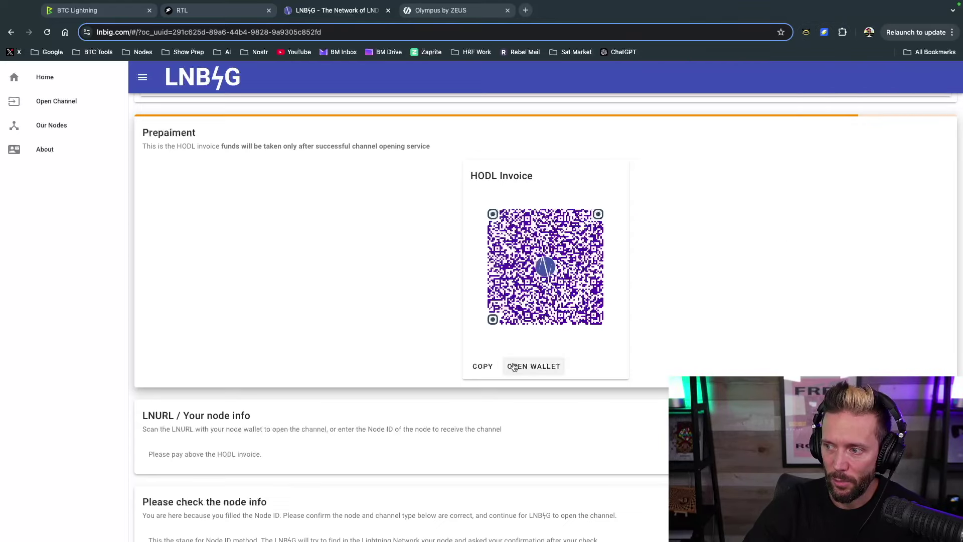
click(480, 365)
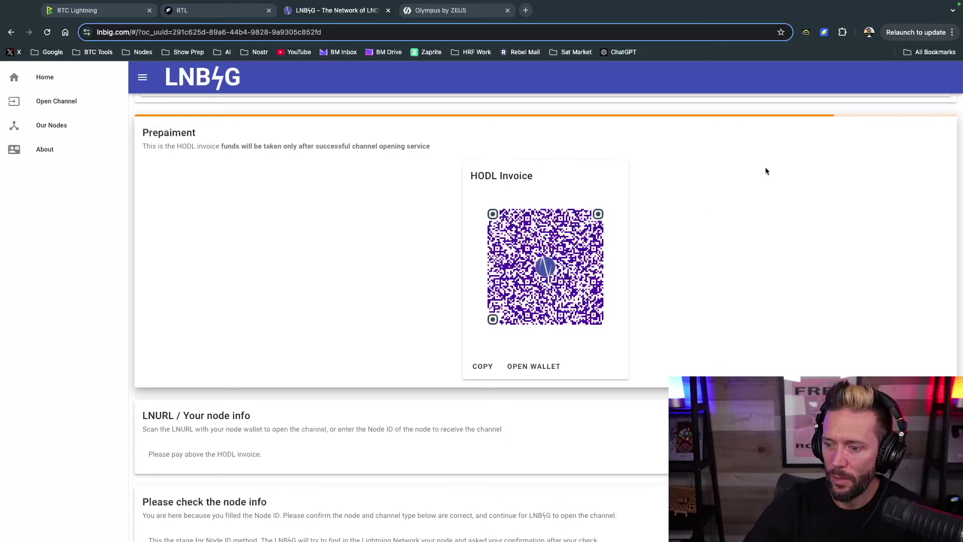
click(825, 32)
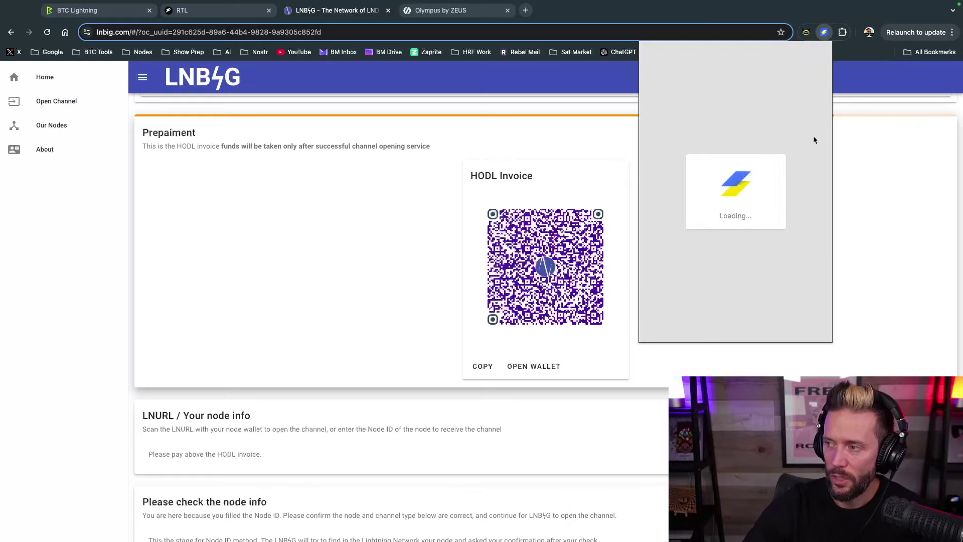
click(780, 289)
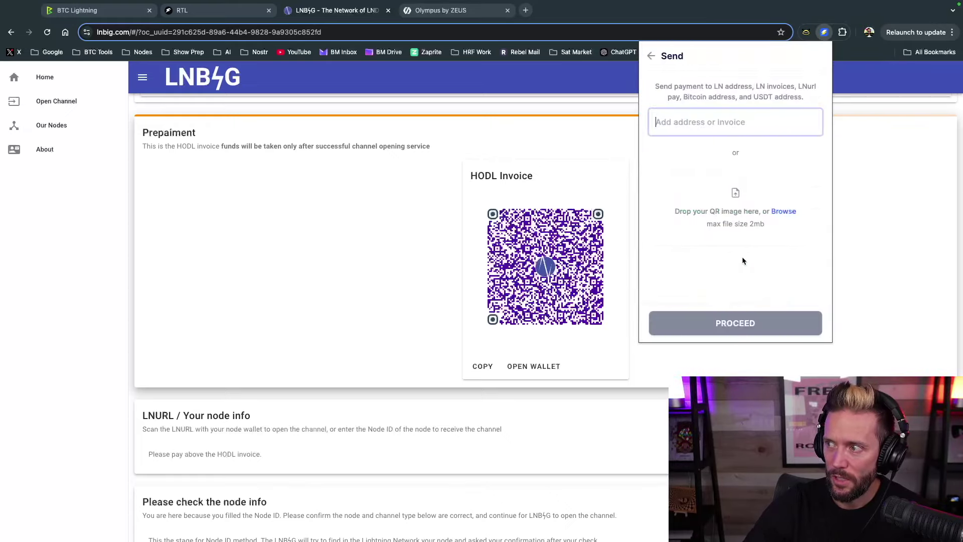
right_click(682, 125)
click(699, 195)
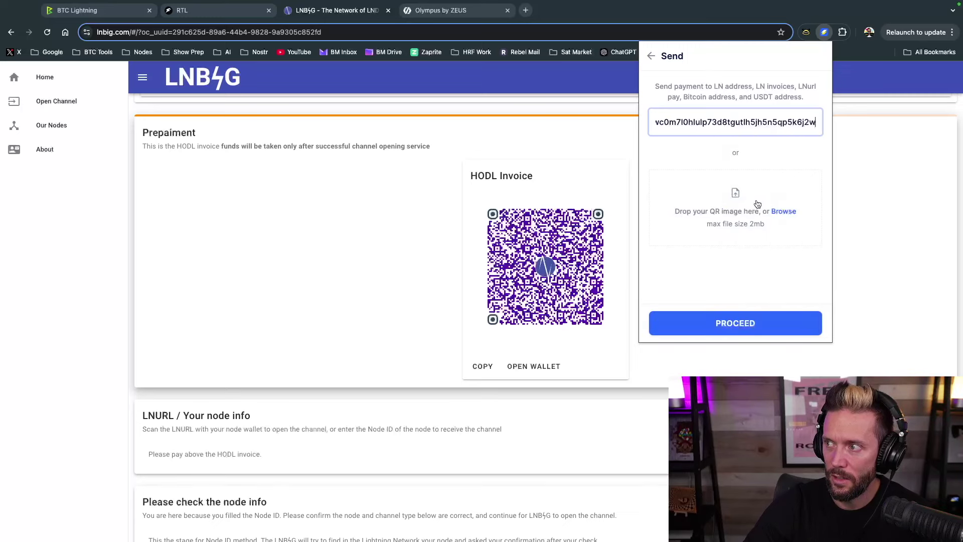
click(741, 322)
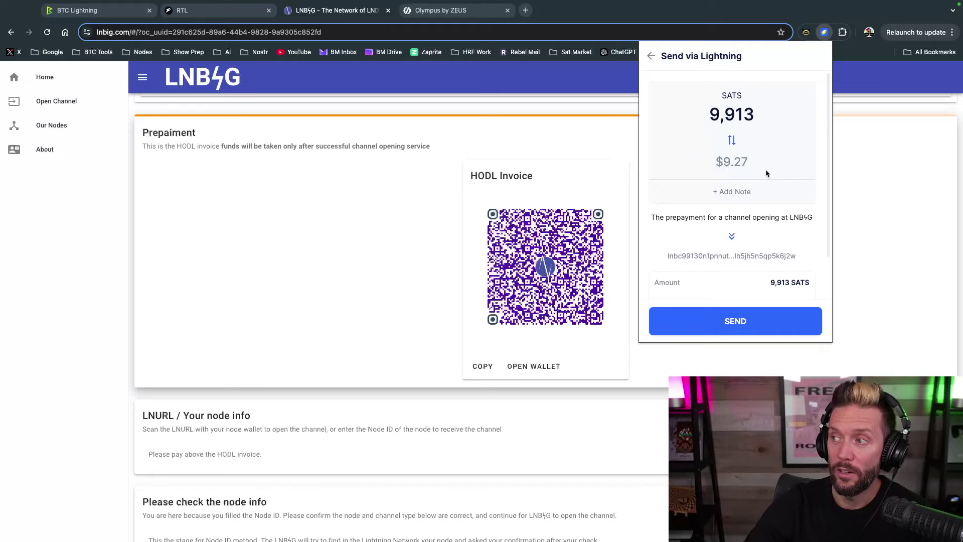
click(736, 319)
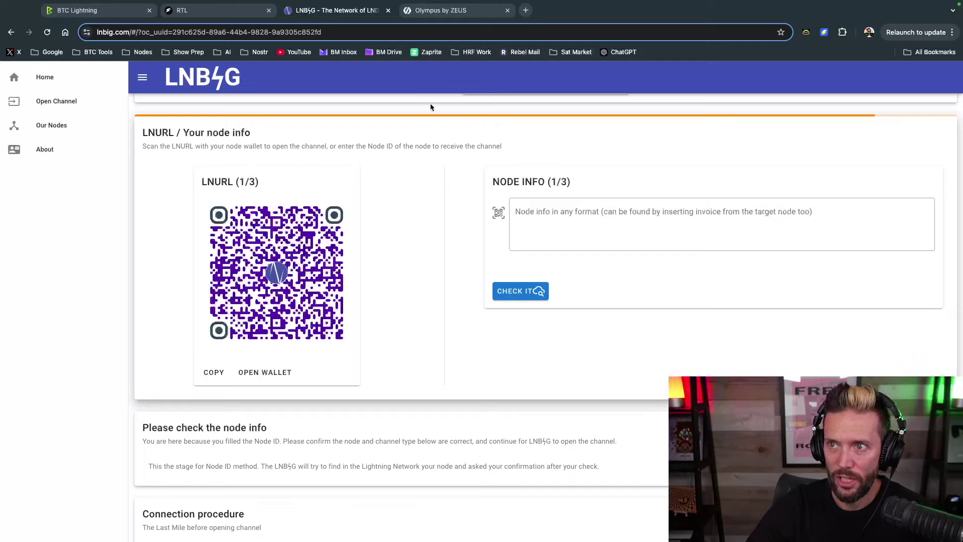
Copy the node's public key from Ride The Lightning.
click(193, 14)
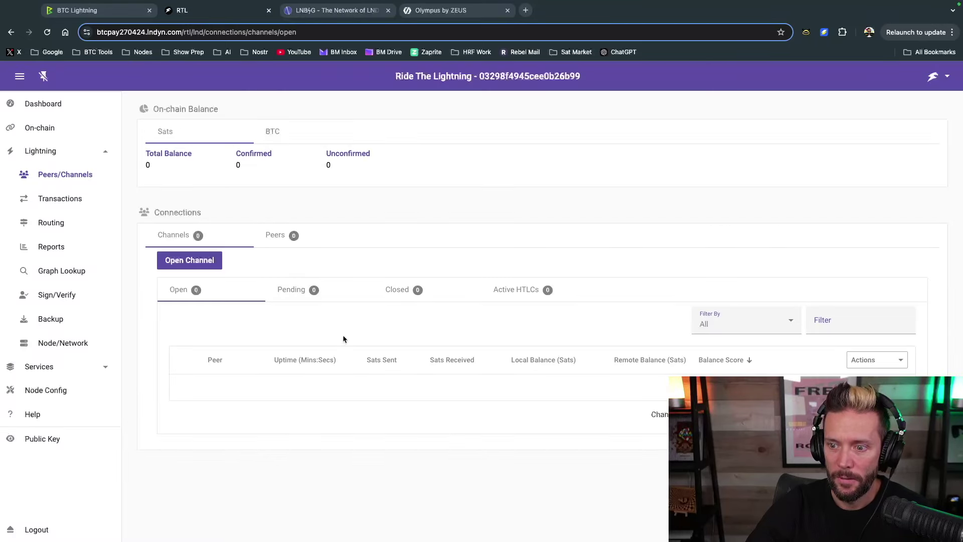
click(30, 443)
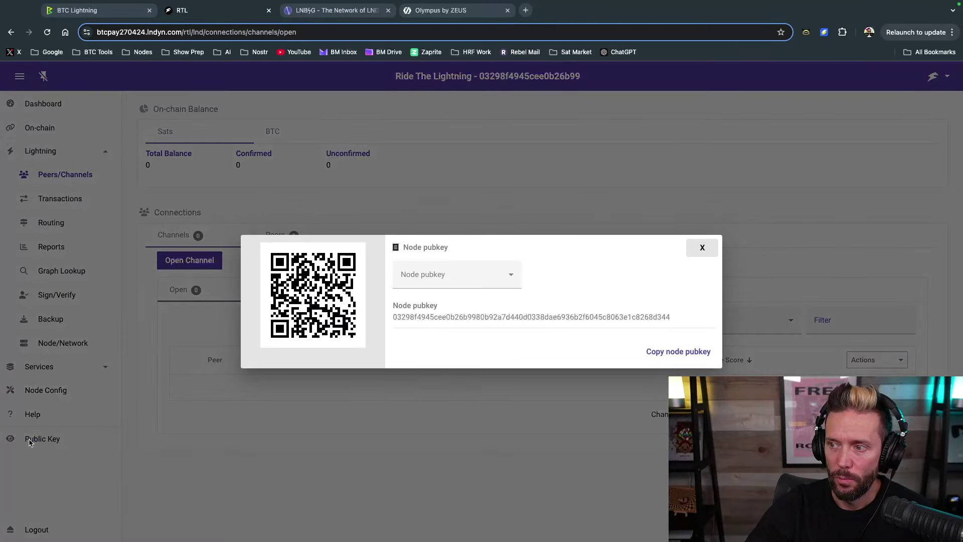
click(654, 351)
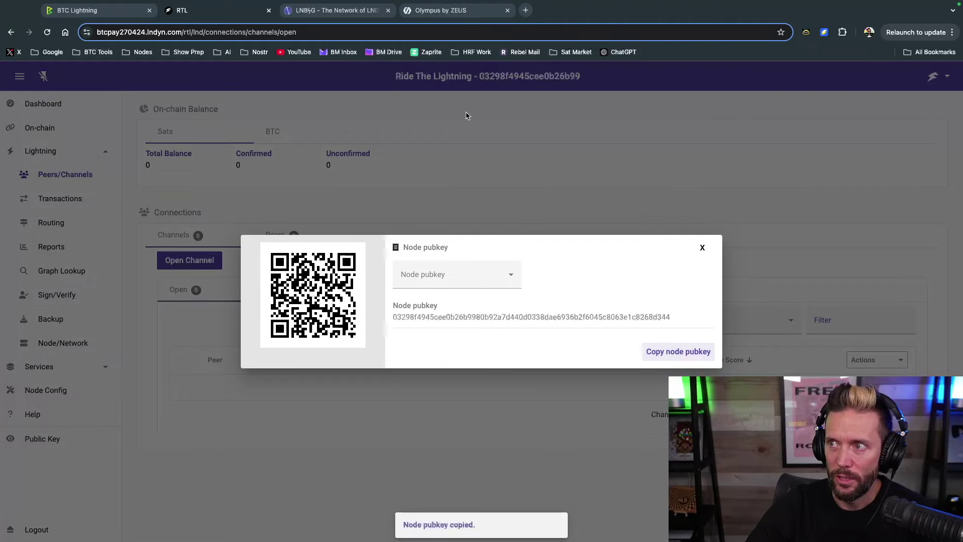
Paste the public key into LNBIG's Node info field and submit it for checking.
click(368, 10)
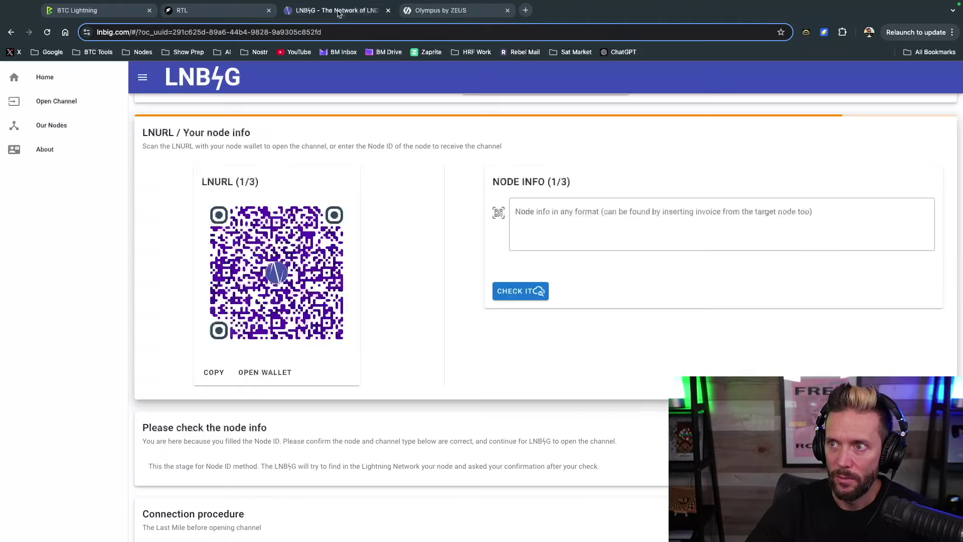
click(556, 225)
right_click(556, 225)
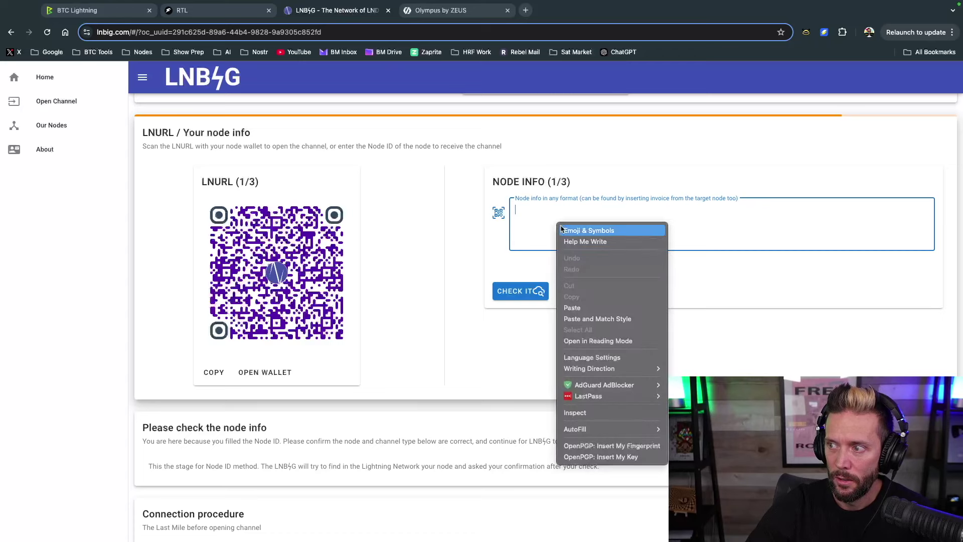
click(591, 309)
click(515, 296)
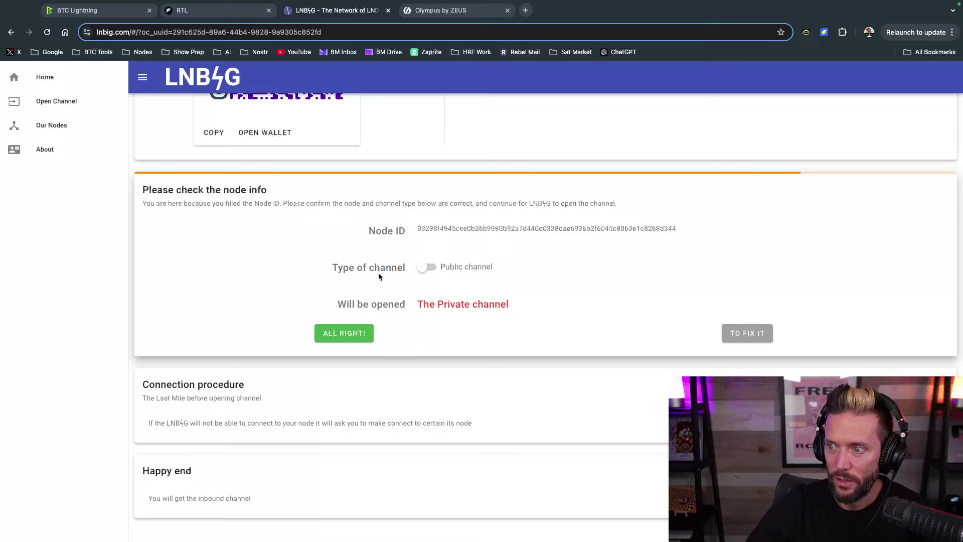
Make the LNBIG channel Public, confirm it, and copy LNBIG's NodeID@Host:Port address.
click(430, 270)
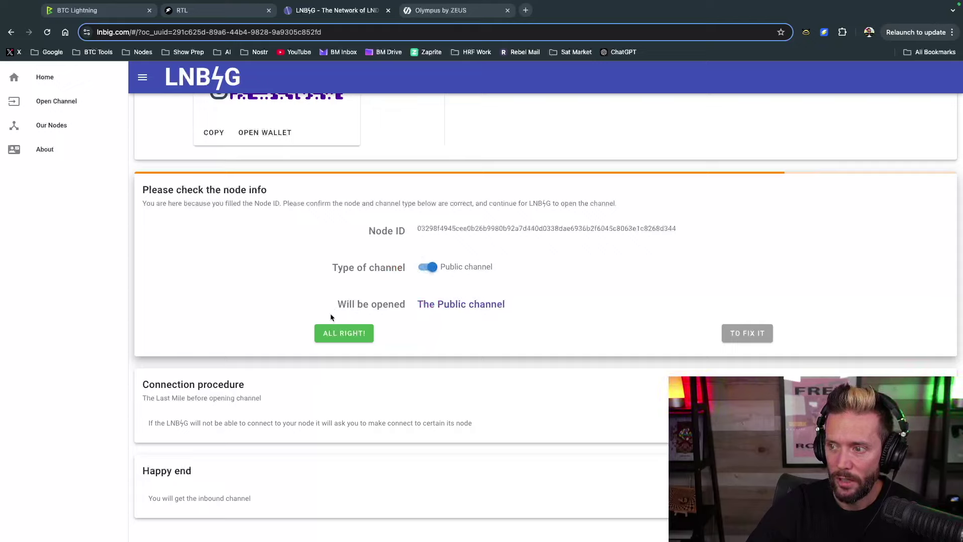
click(331, 336)
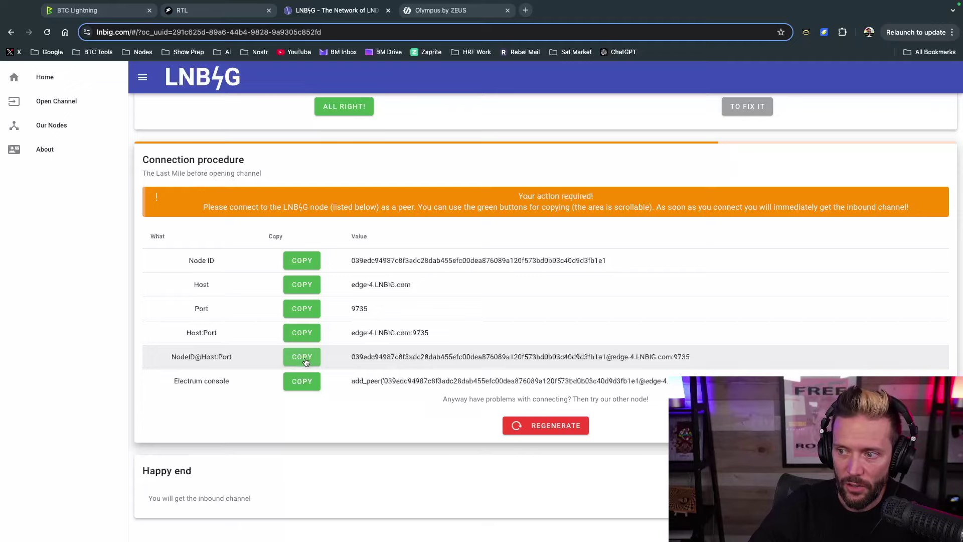
click(306, 359)
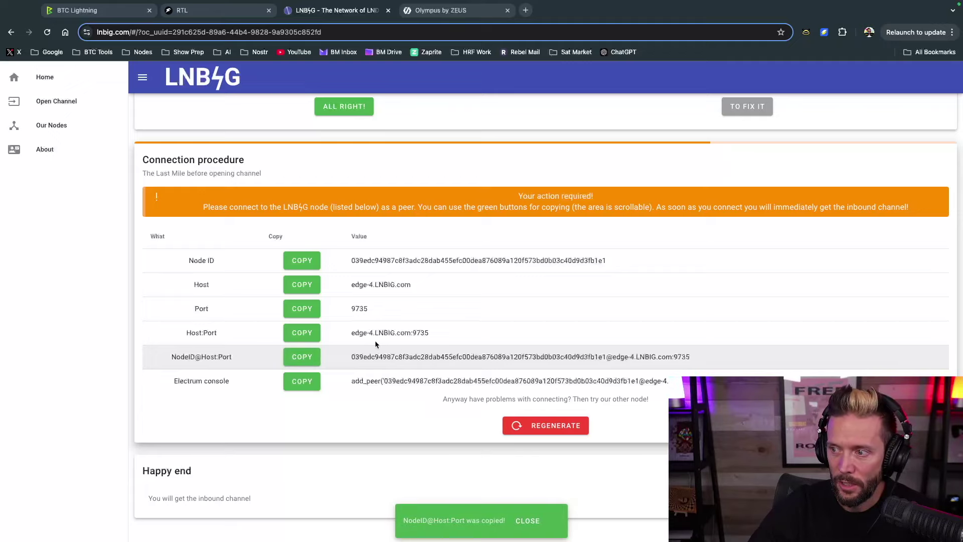
click(189, 13)
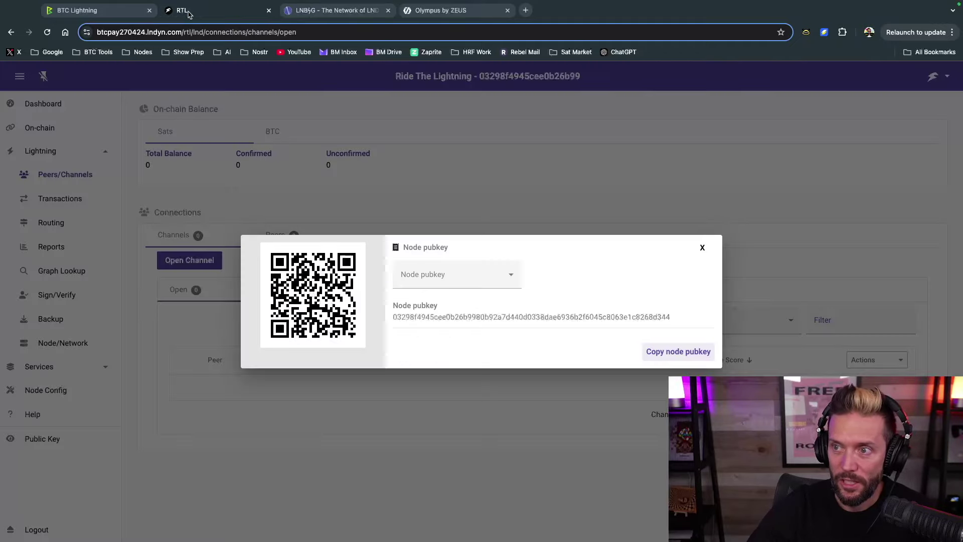
Add the LNBIG Edge-4 node as a peer in RTL using the copied address.
click(700, 249)
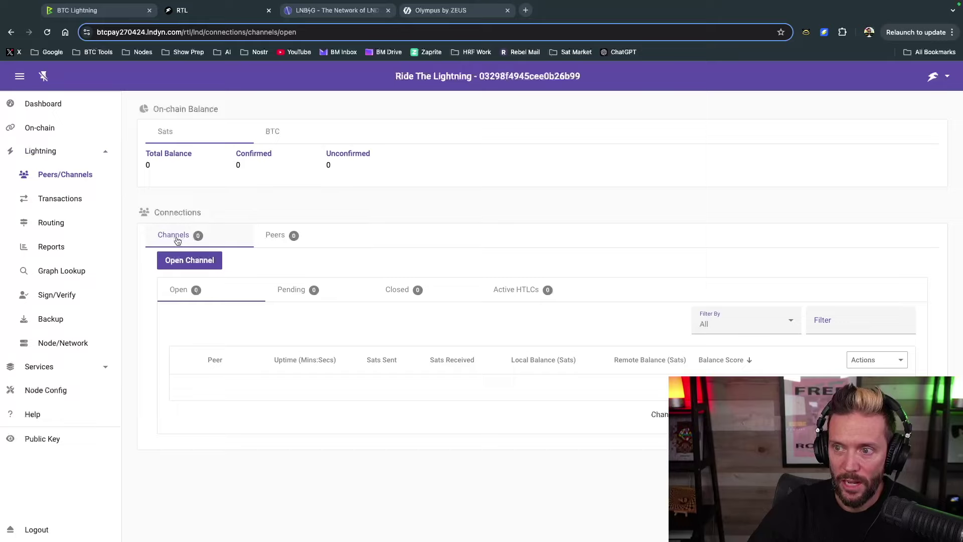
click(275, 237)
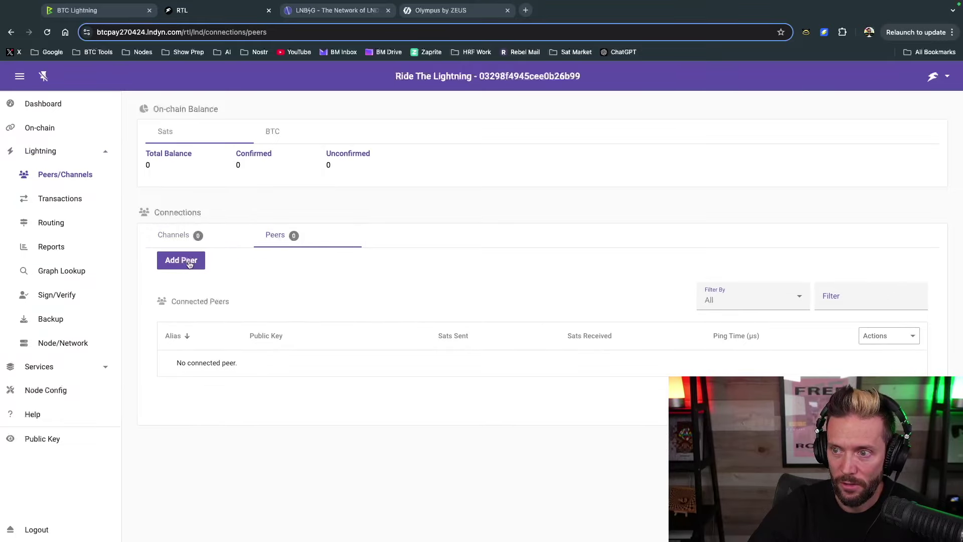
click(182, 260)
right_click(311, 287)
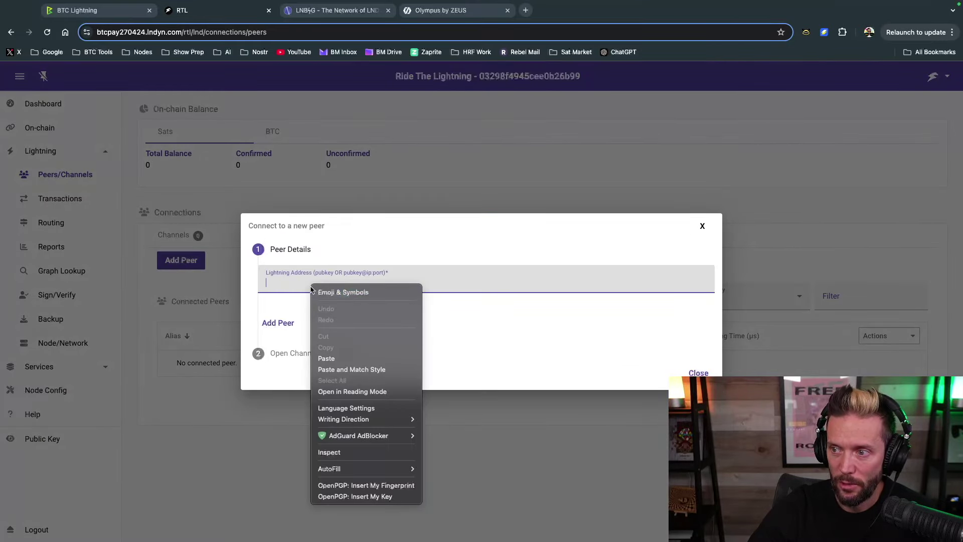
click(329, 358)
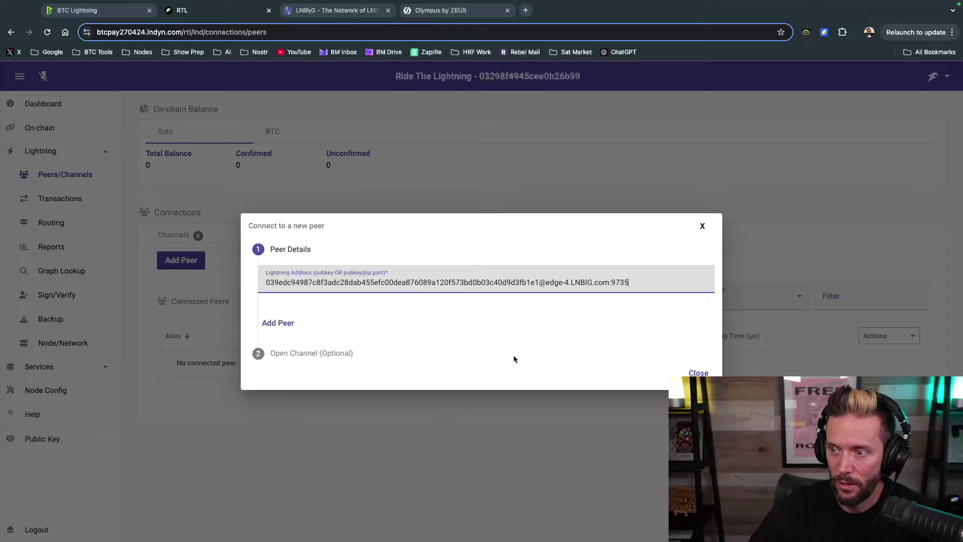
click(271, 325)
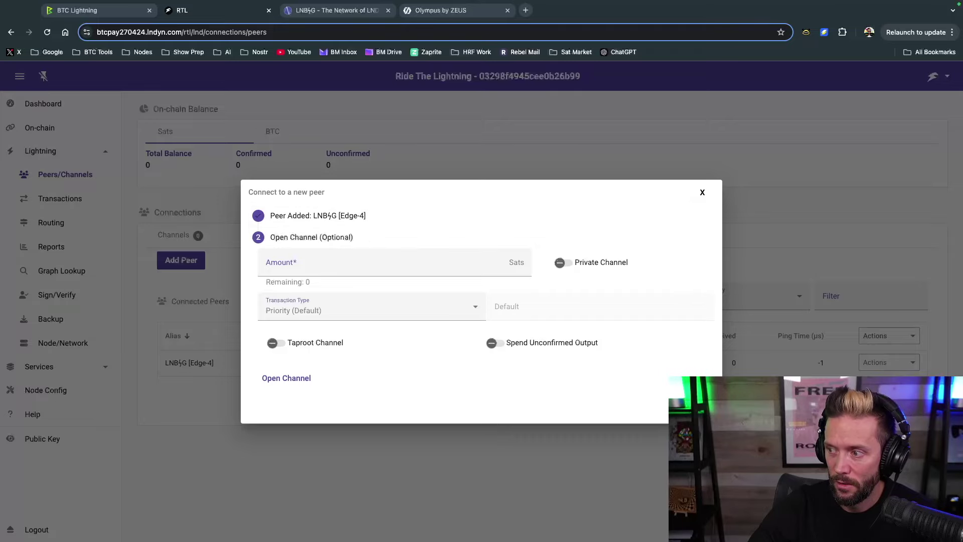
key(Escape)
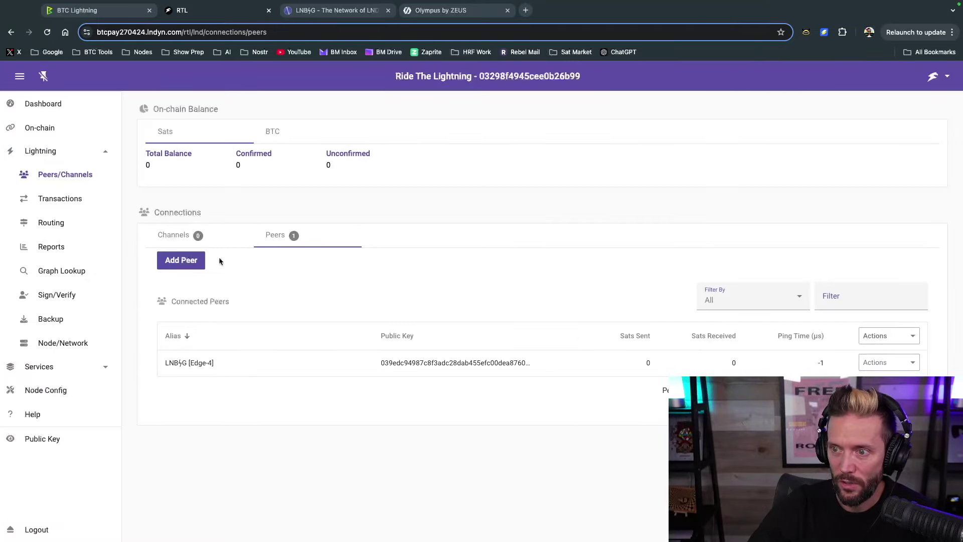
click(328, 15)
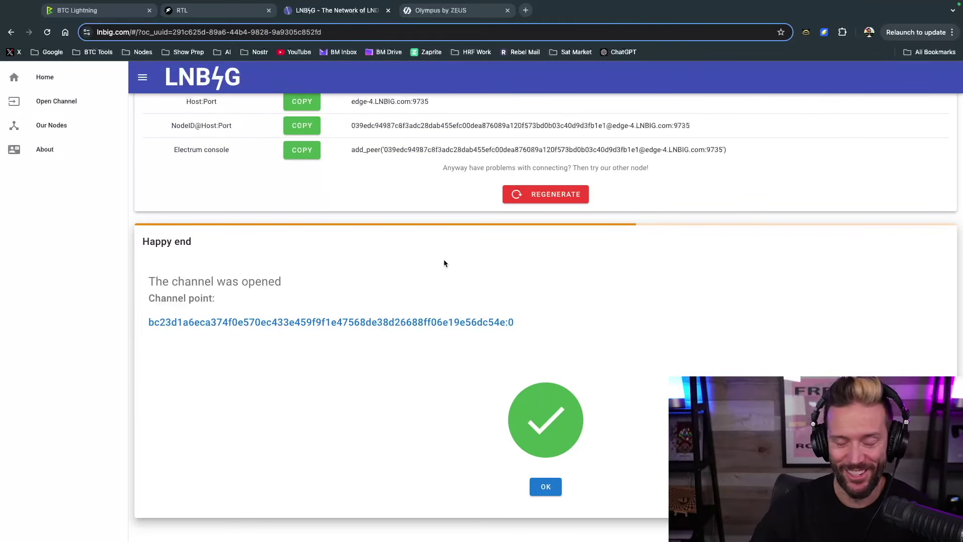
triple_click(184, 242)
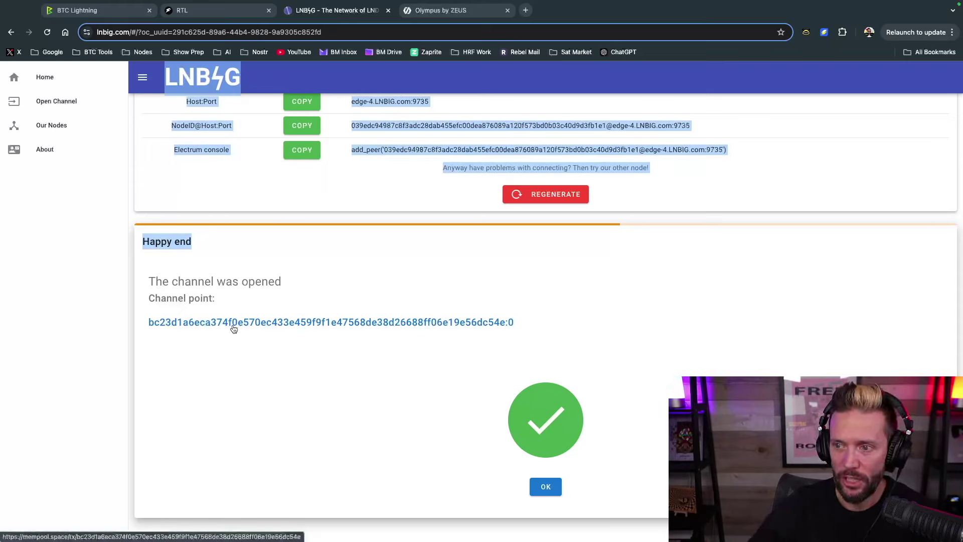
click(253, 277)
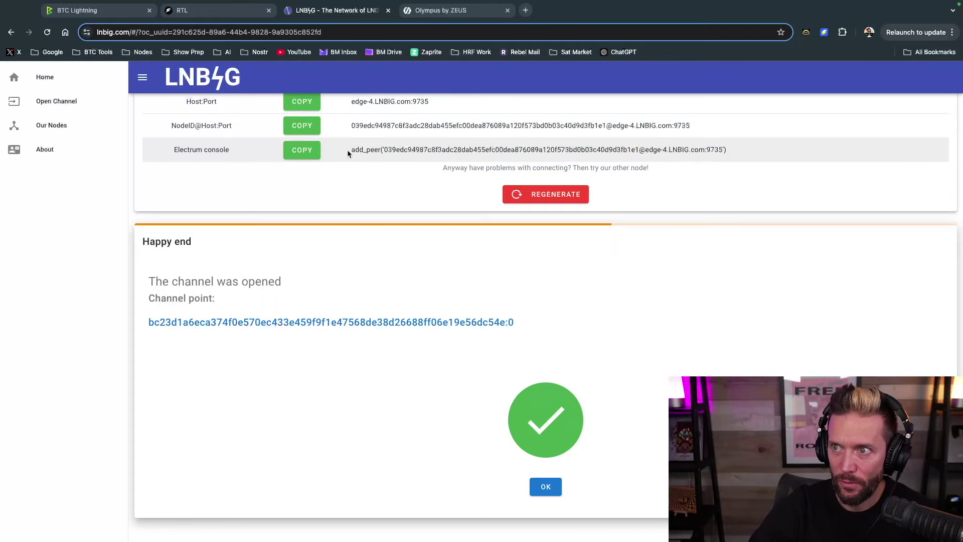
click(195, 12)
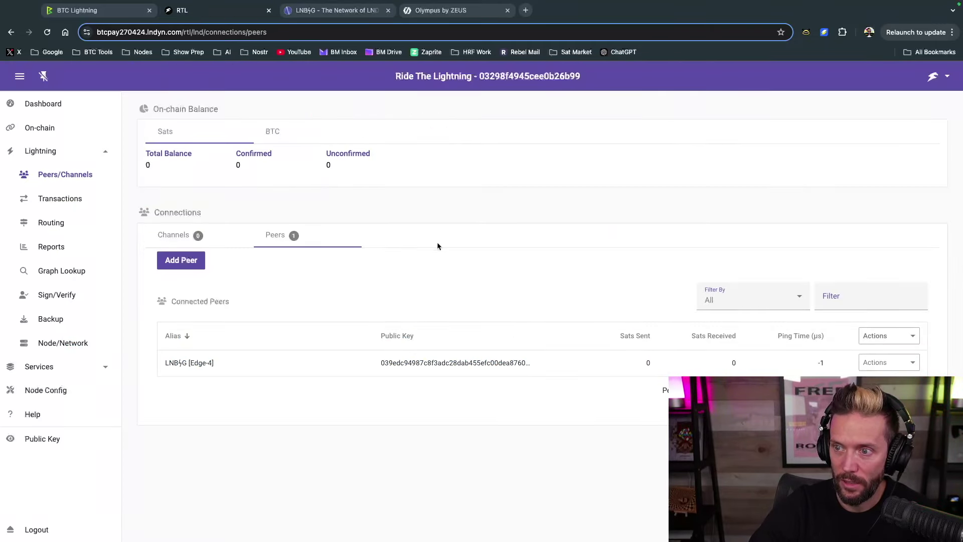
Reload RTL, check the pending-open channel to LNBIG Edge-4, and view the Dashboard.
click(48, 32)
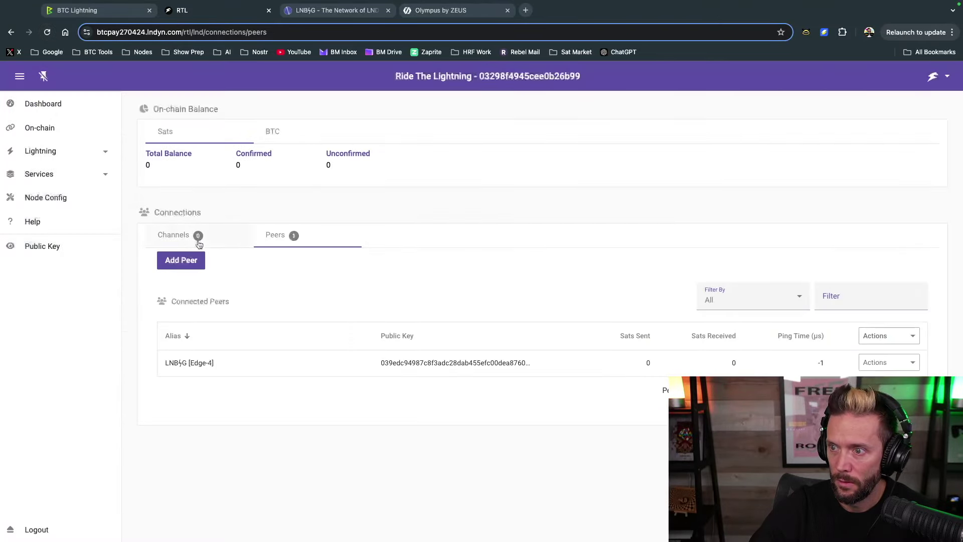
click(198, 243)
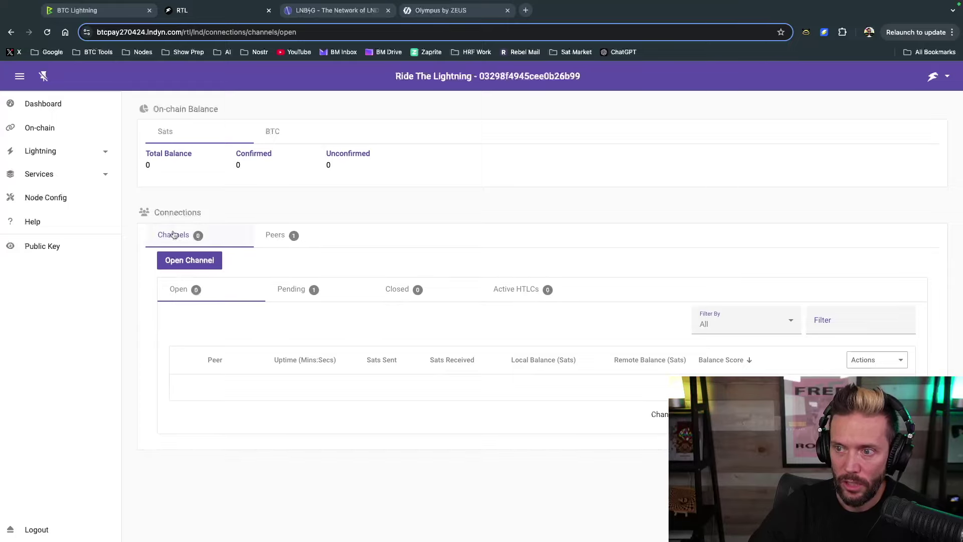
click(302, 293)
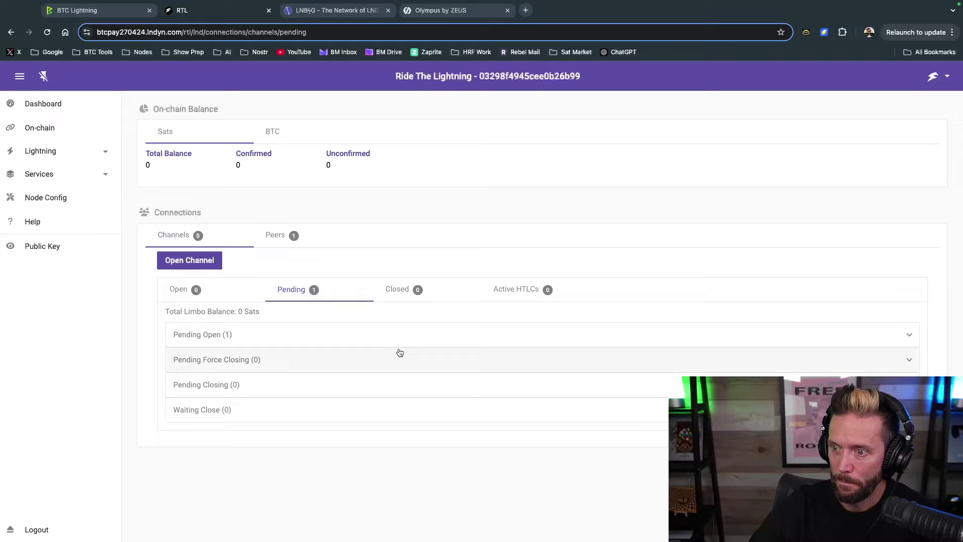
click(900, 335)
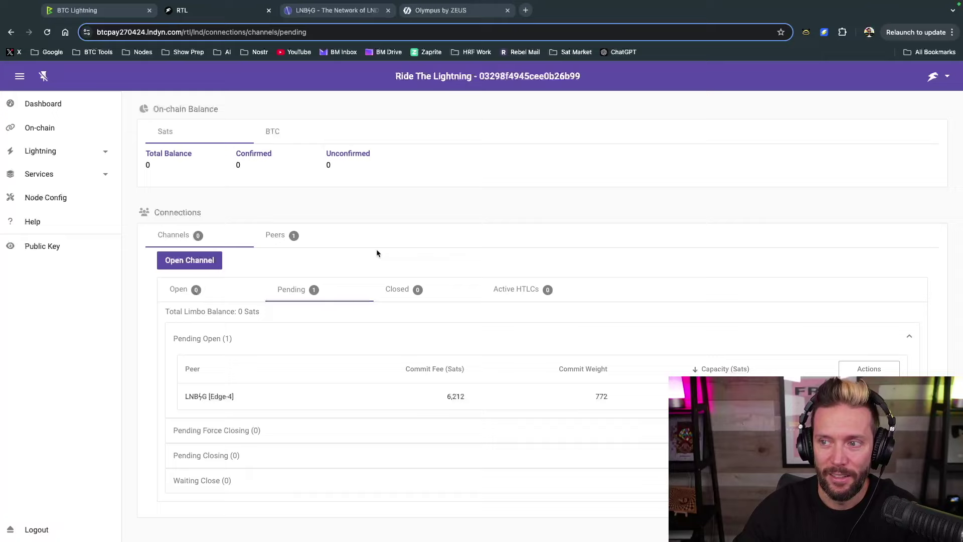
click(57, 112)
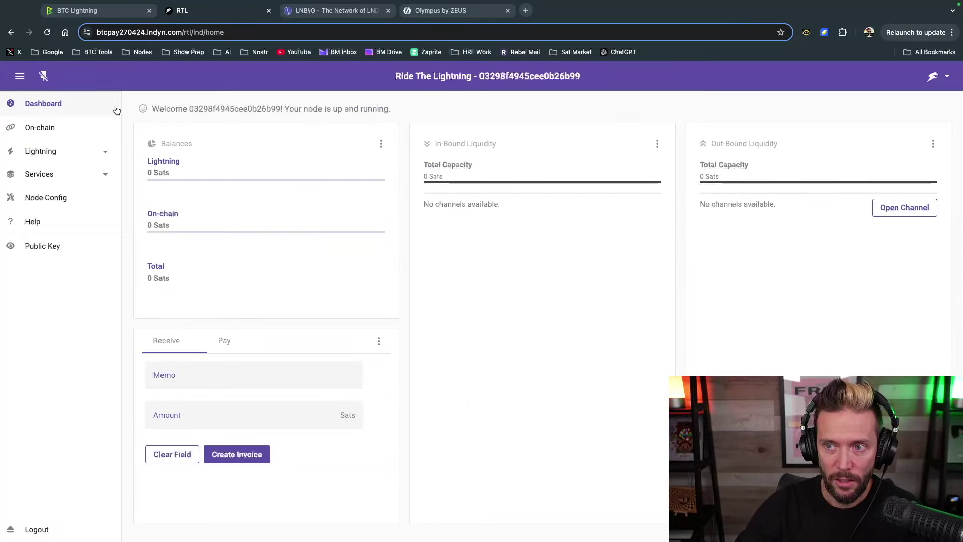
click(81, 8)
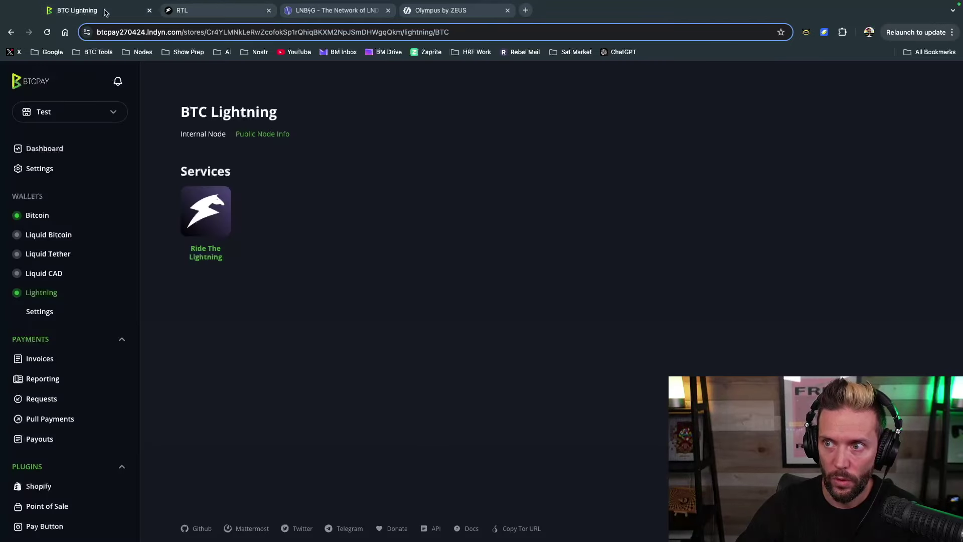
Relaunch Ride The Lightning from BTCPay and open its Peers/Channels page.
click(268, 11)
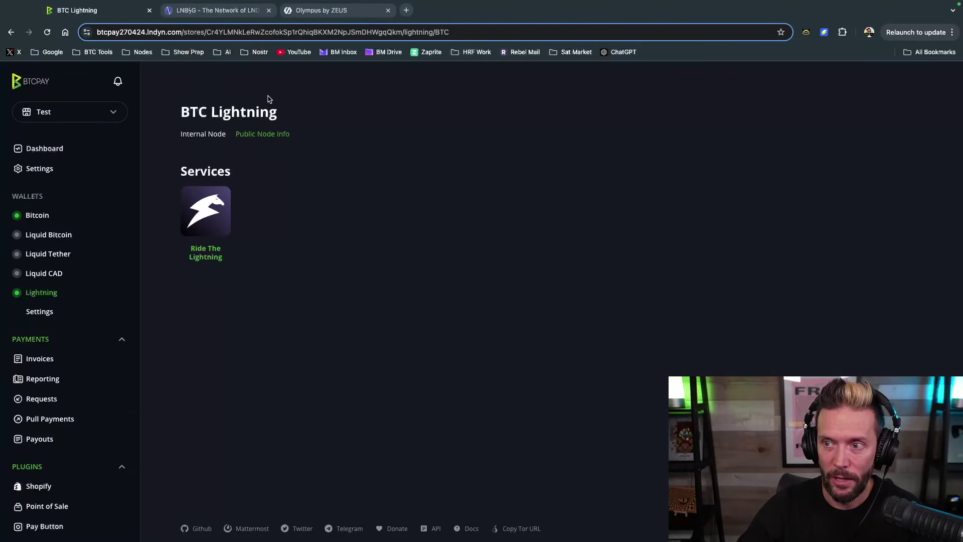
click(44, 151)
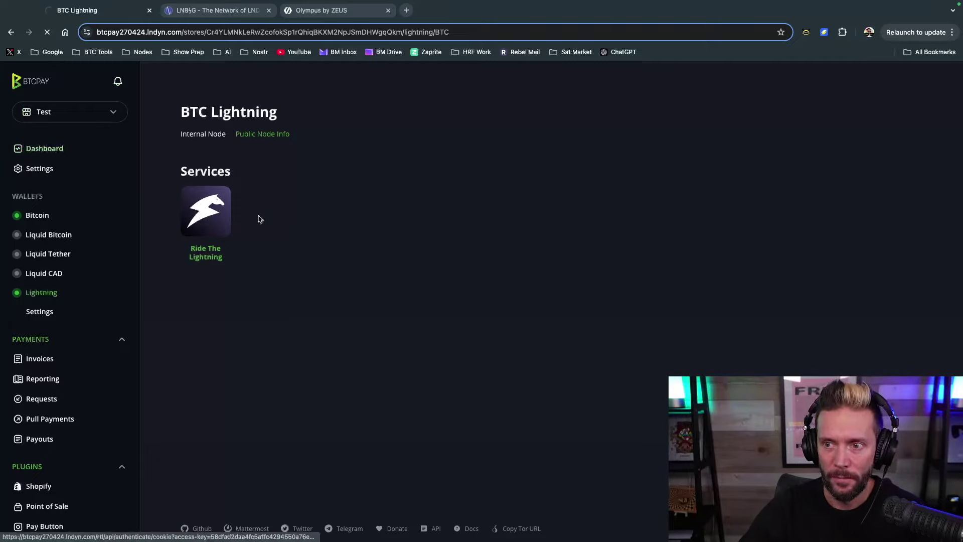
click(205, 211)
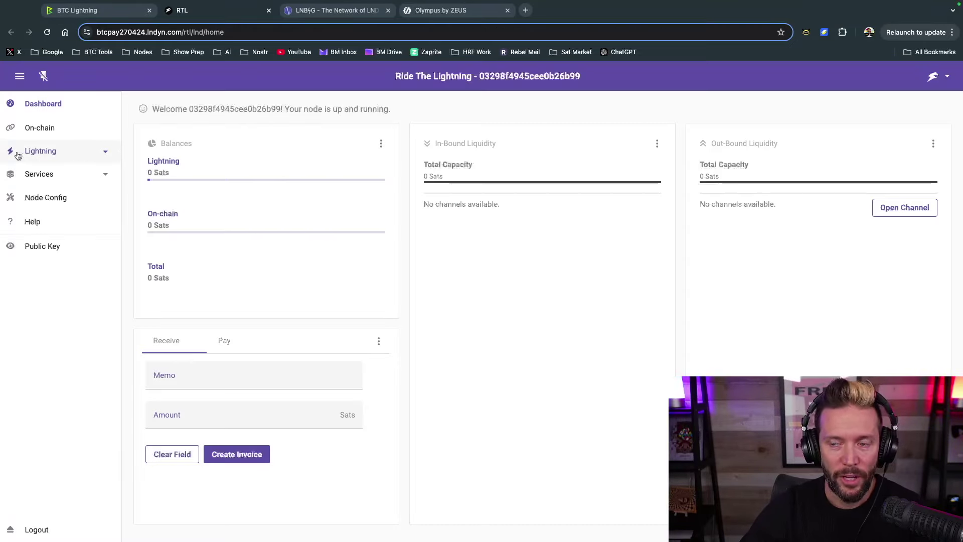
click(105, 153)
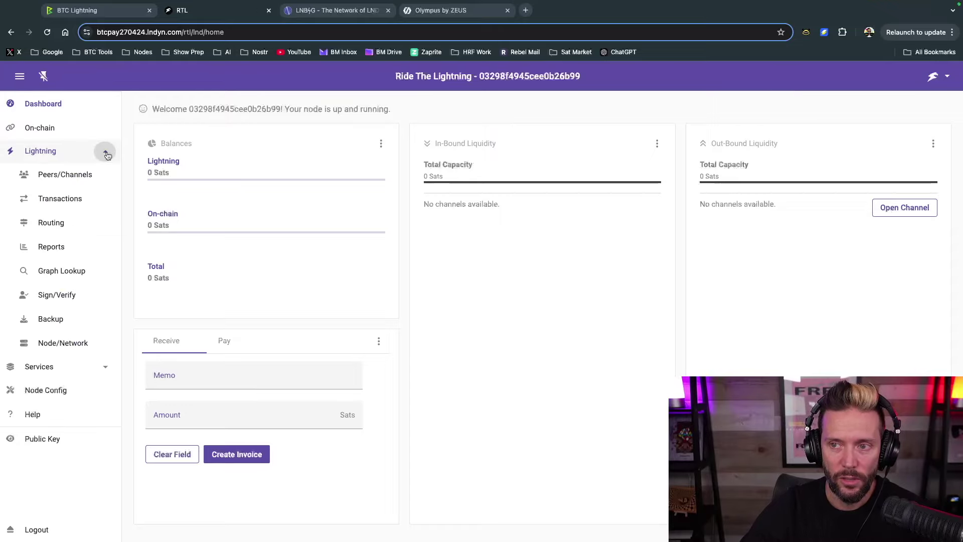
click(66, 178)
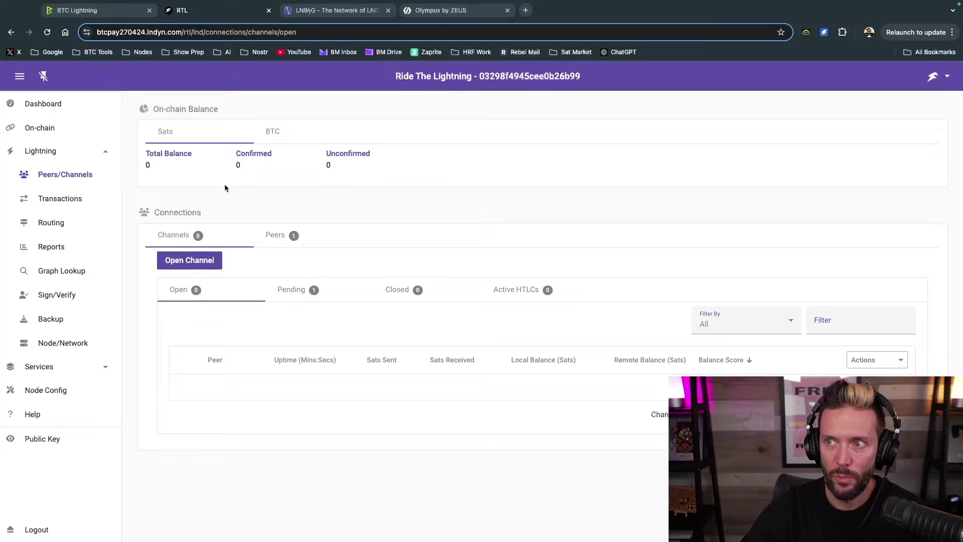
Scroll through the LNBIG order to review its terms, prepayment and node info.
click(334, 14)
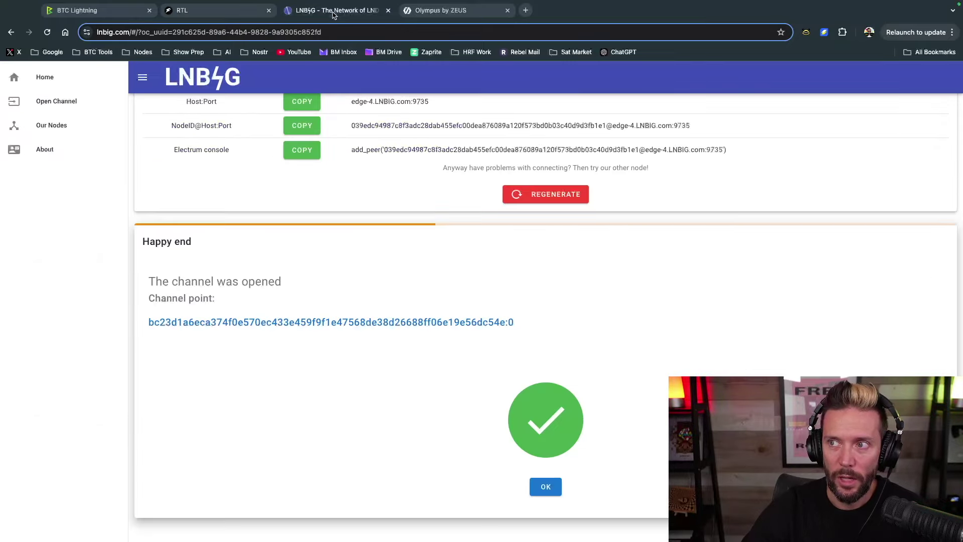
scroll(295, 215, up, 20)
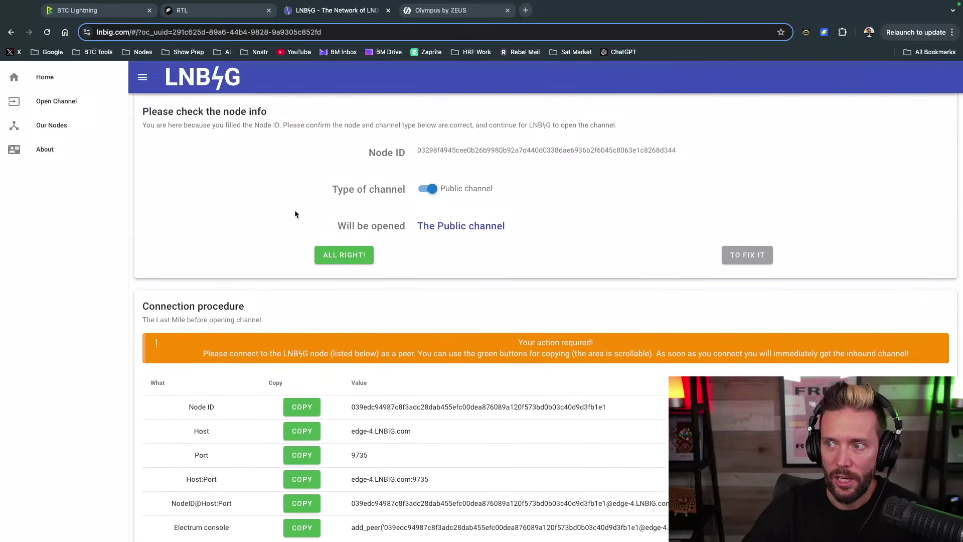
scroll(295, 214, up, 12)
scroll(295, 214, down, 10)
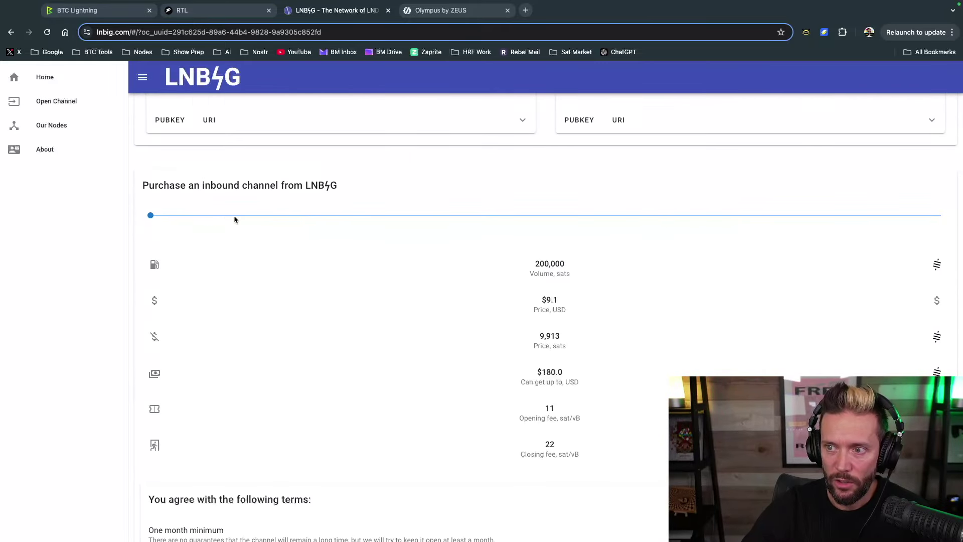
scroll(275, 307, down, 12)
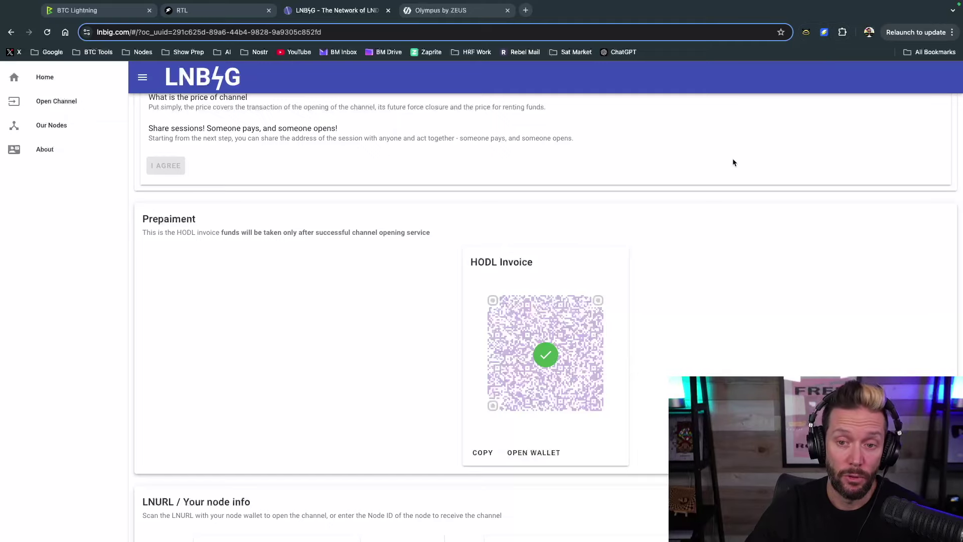
scroll(233, 334, down, 2)
scroll(234, 334, up, 2)
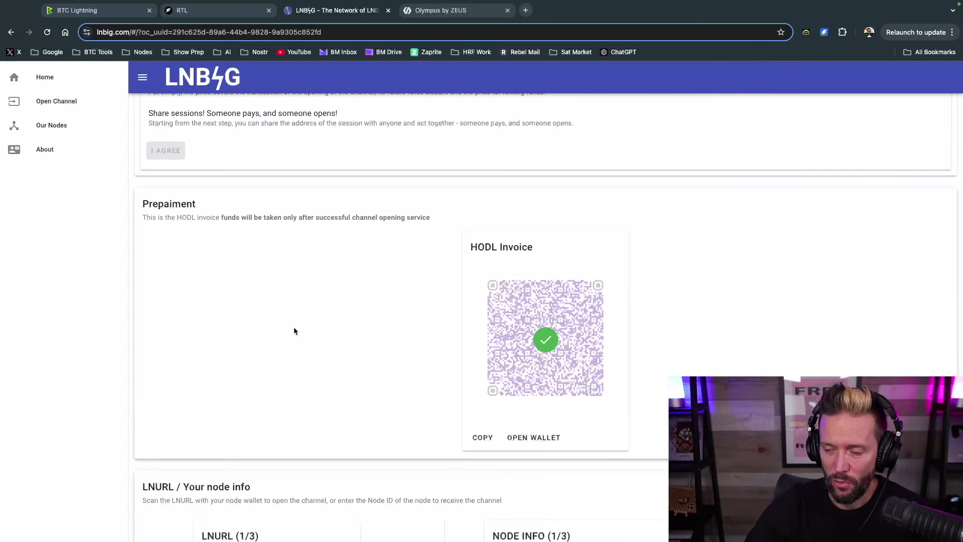
scroll(295, 330, down, 1)
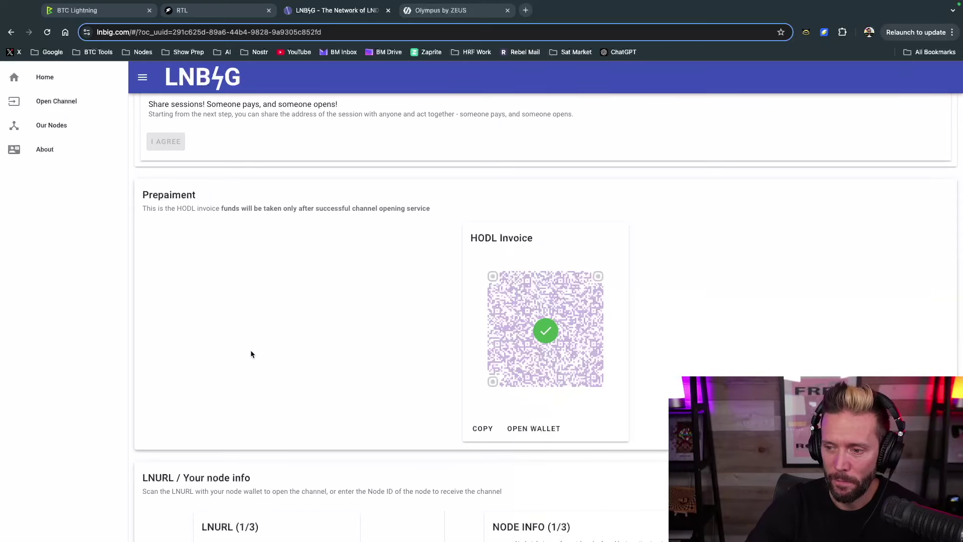
scroll(250, 351, down, 5)
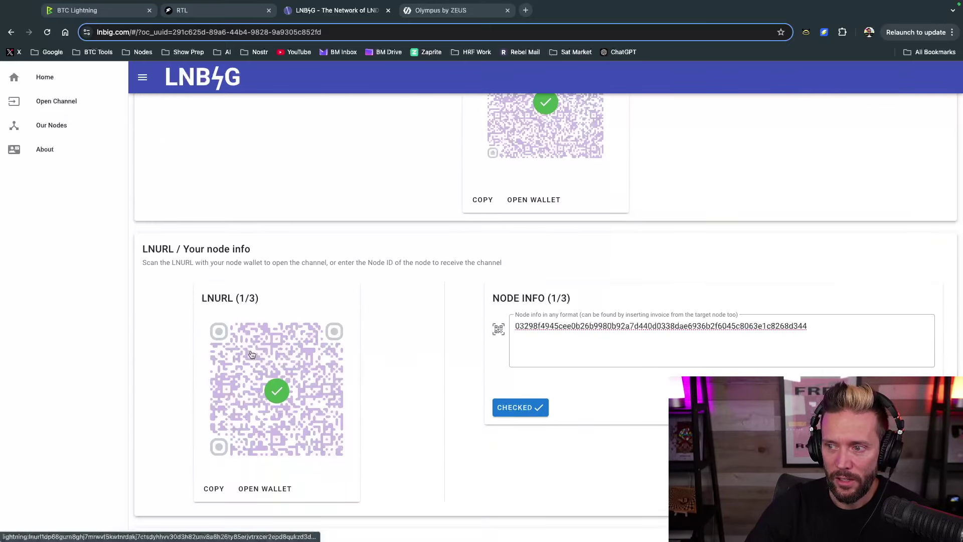
scroll(252, 355, down, 1)
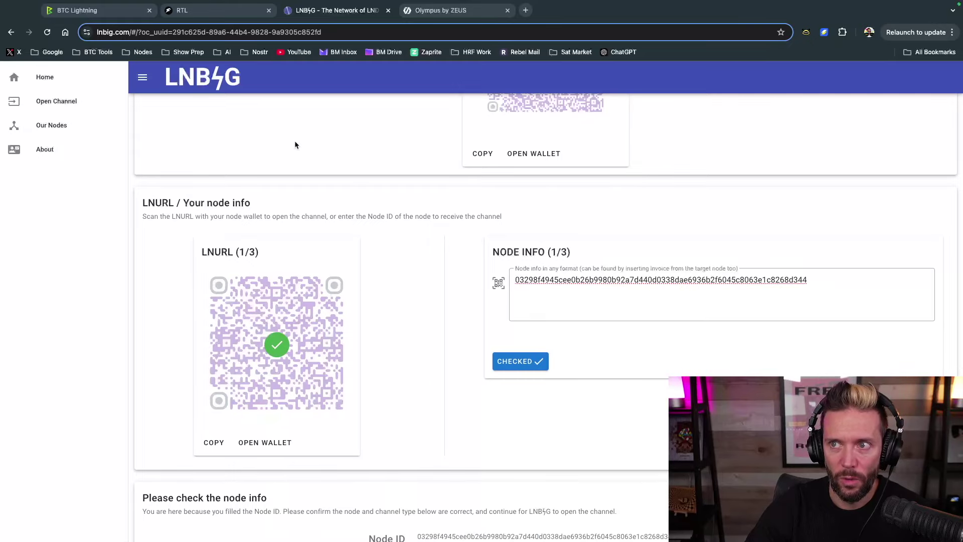
click(208, 11)
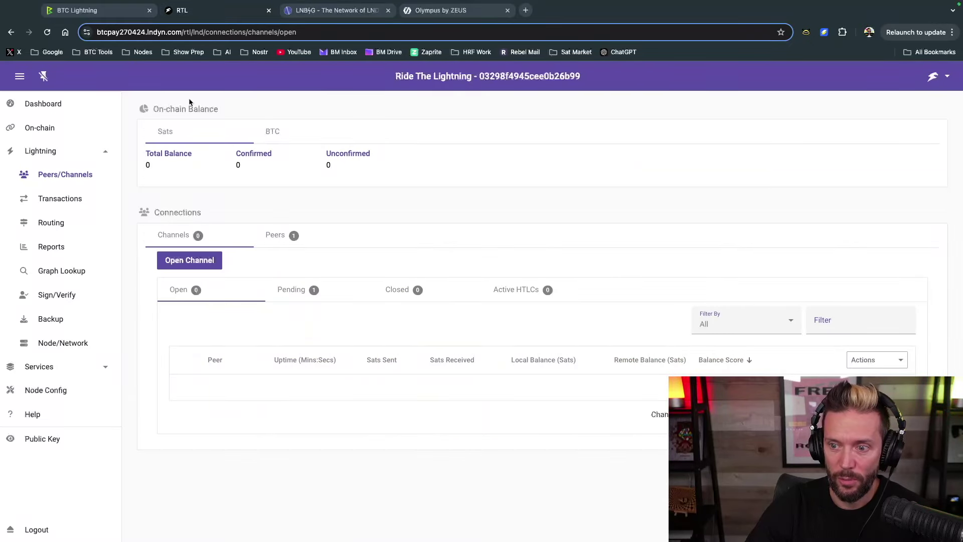
Confirm the node ID and public channel in LNBIG, then copy its NodeID@Host:Port address.
click(43, 438)
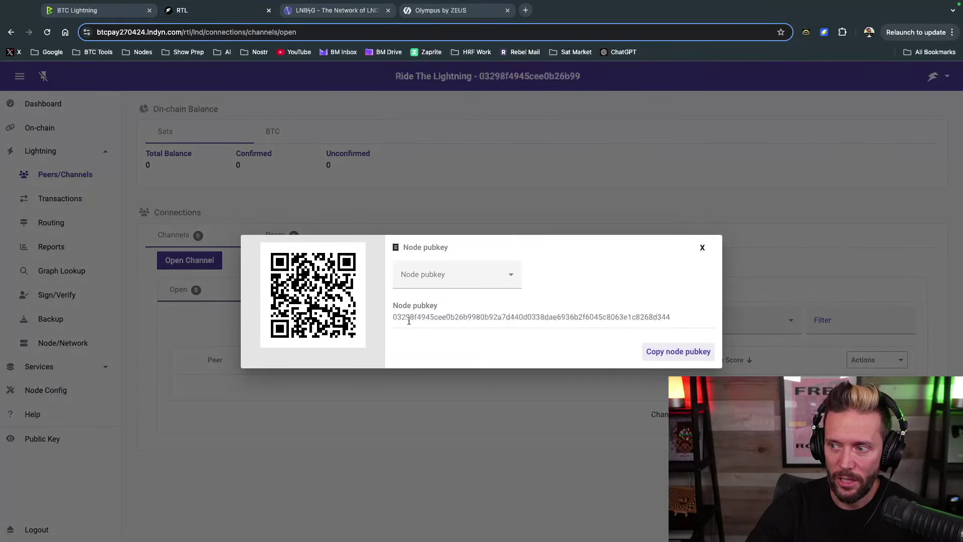
click(324, 17)
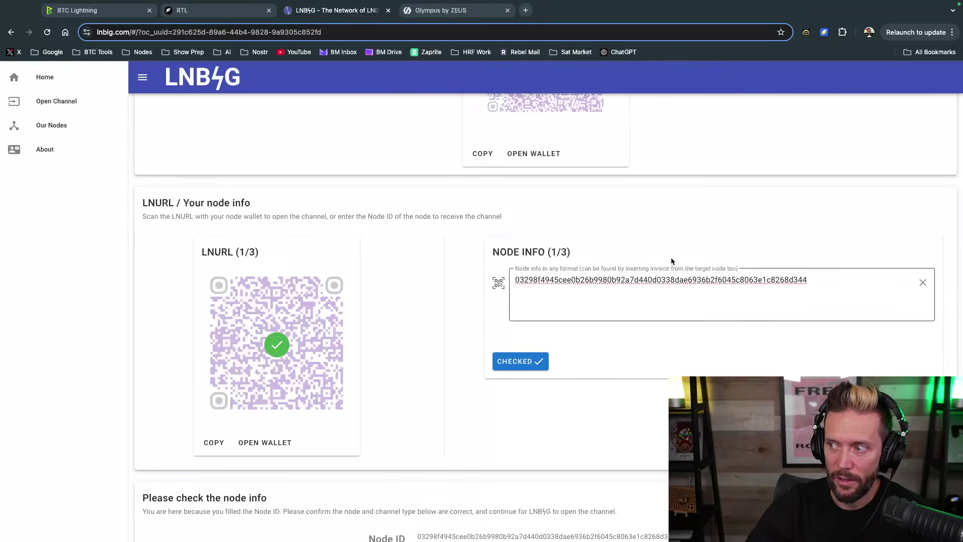
scroll(411, 331, down, 6)
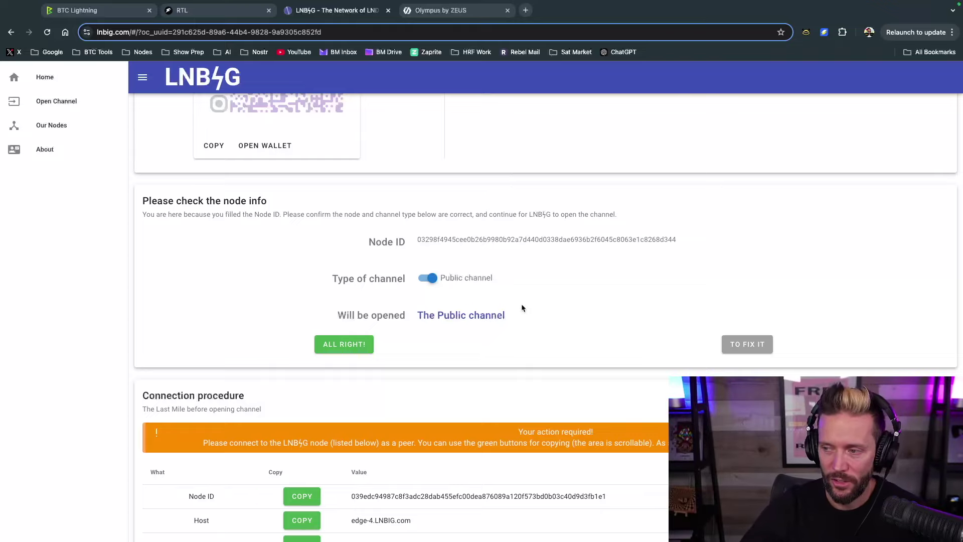
click(344, 338)
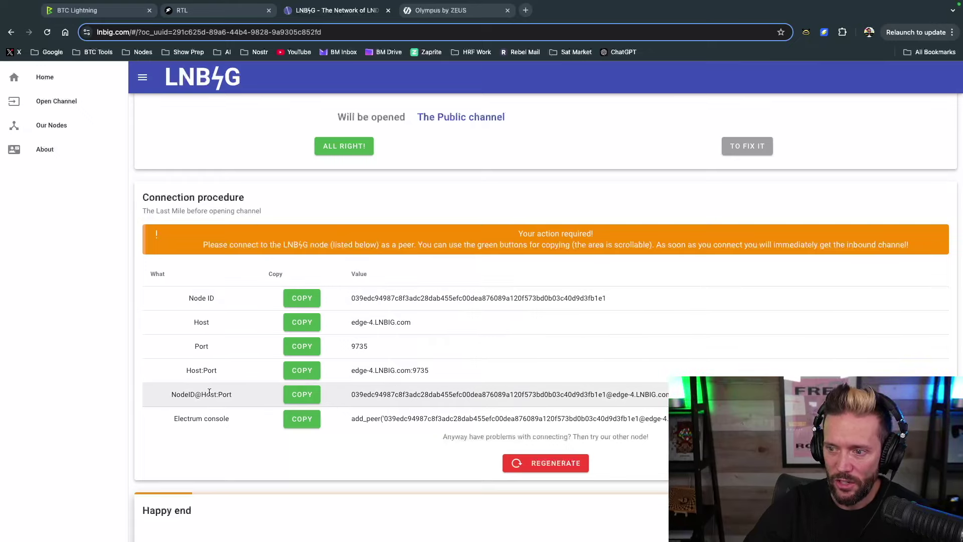
click(303, 395)
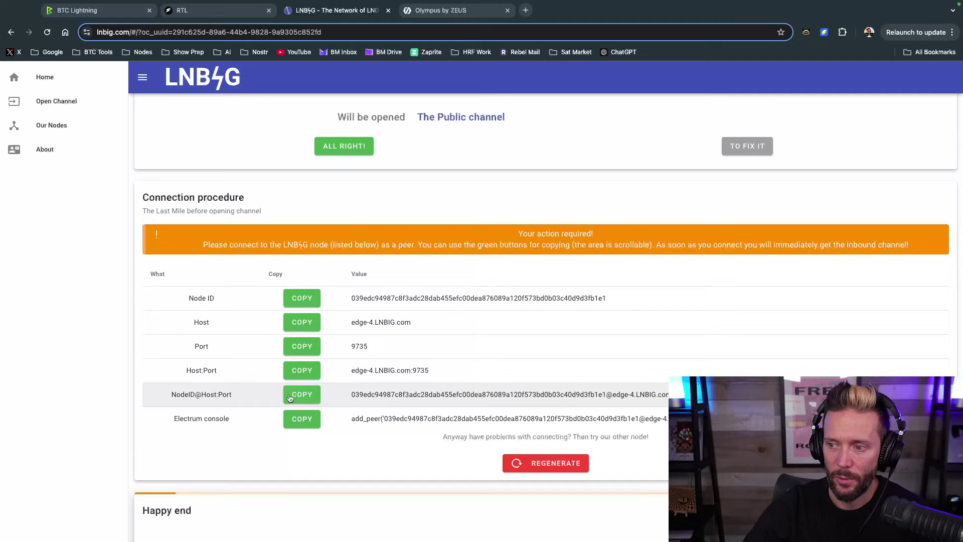
click(181, 15)
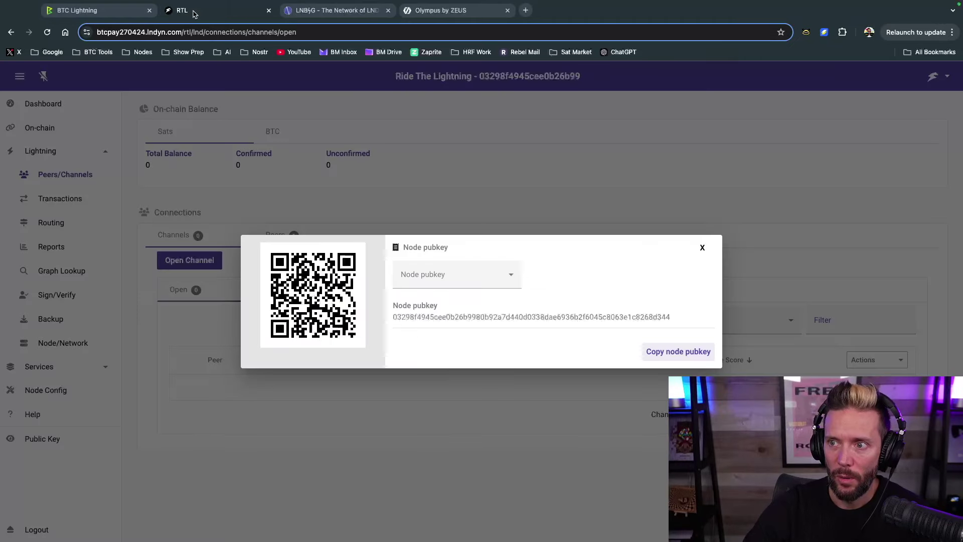
click(703, 248)
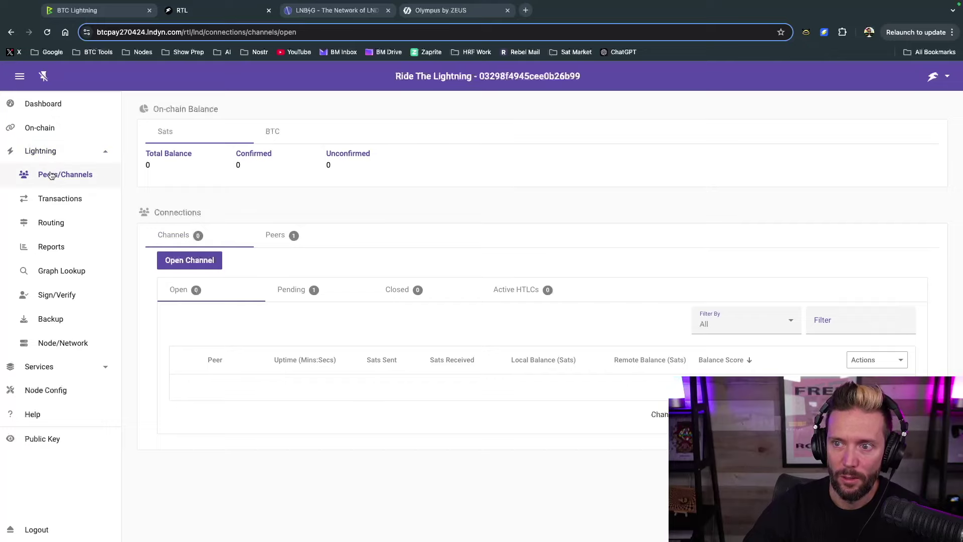
Check LNBIG [Edge-4] in Ride The Lightning's connected peers and its order status.
click(276, 233)
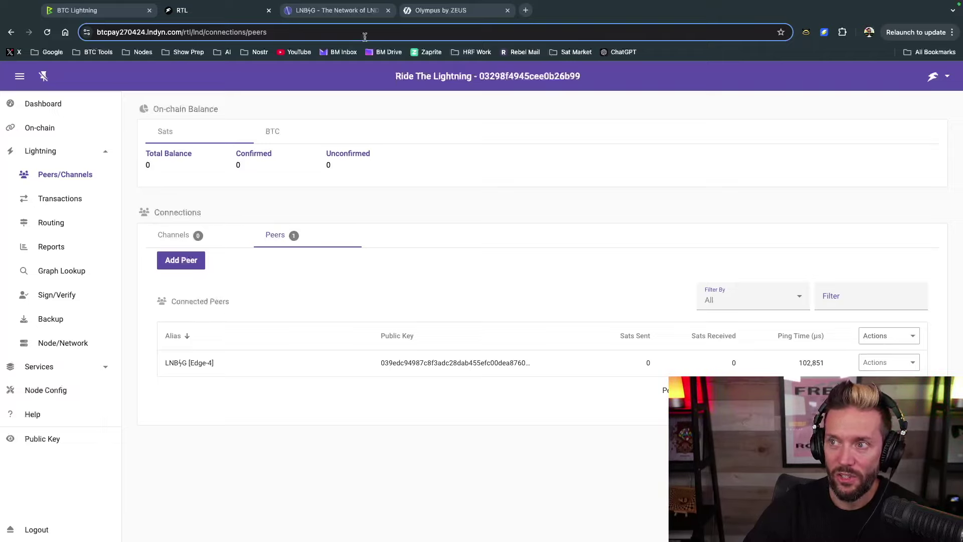
click(333, 10)
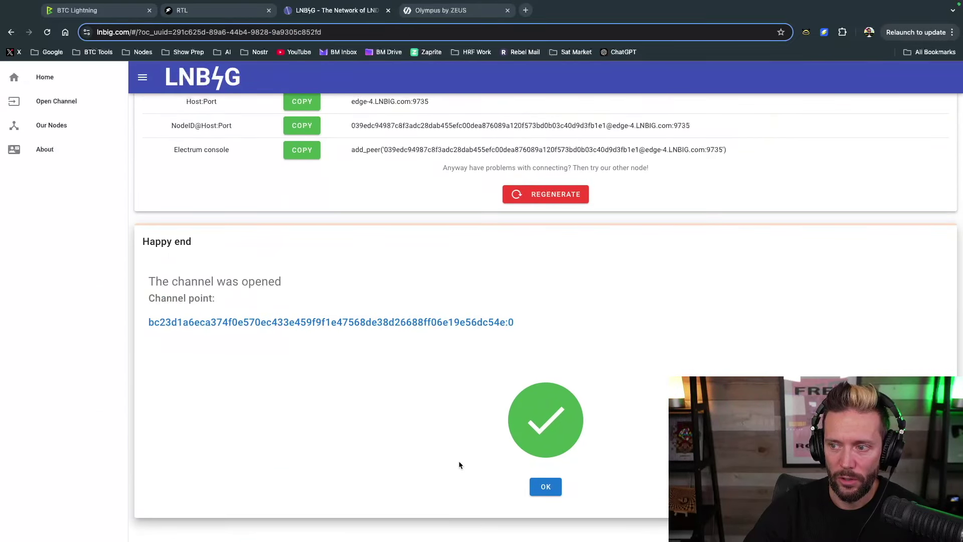
click(218, 15)
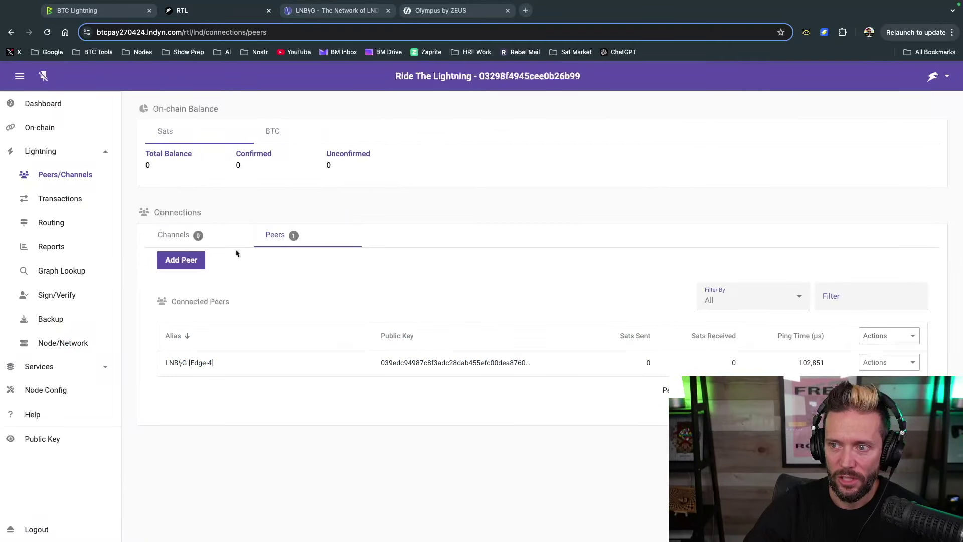
Review the pending and open channel lists, then return to the node dashboard.
click(166, 232)
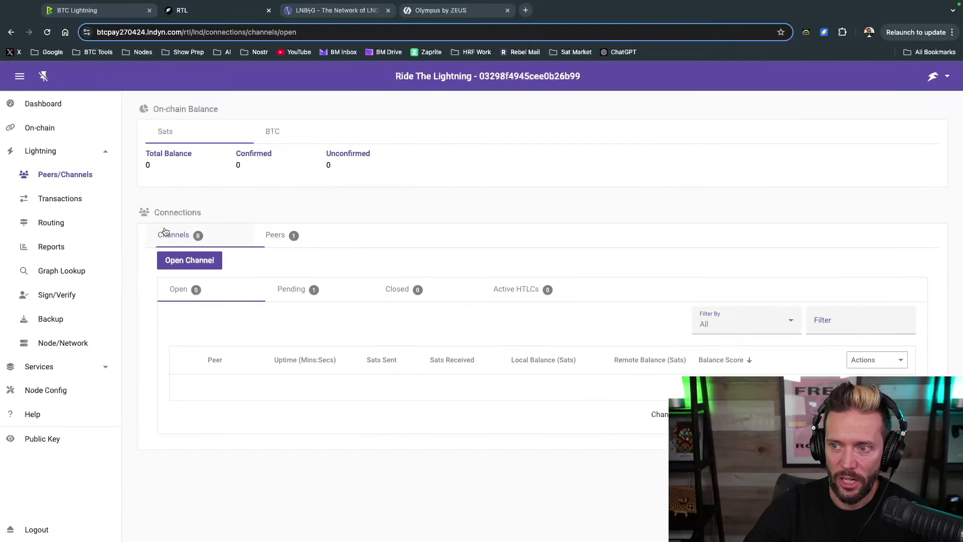
click(291, 295)
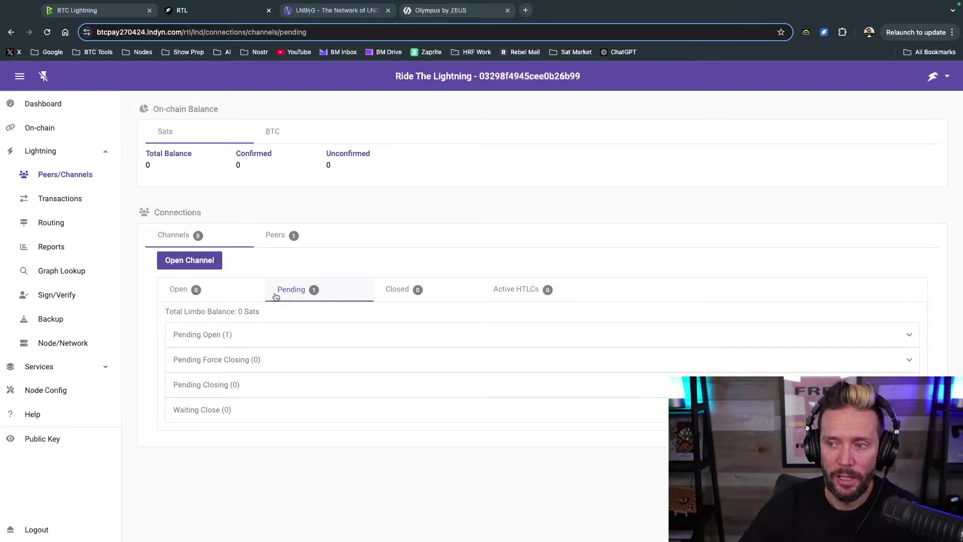
click(189, 292)
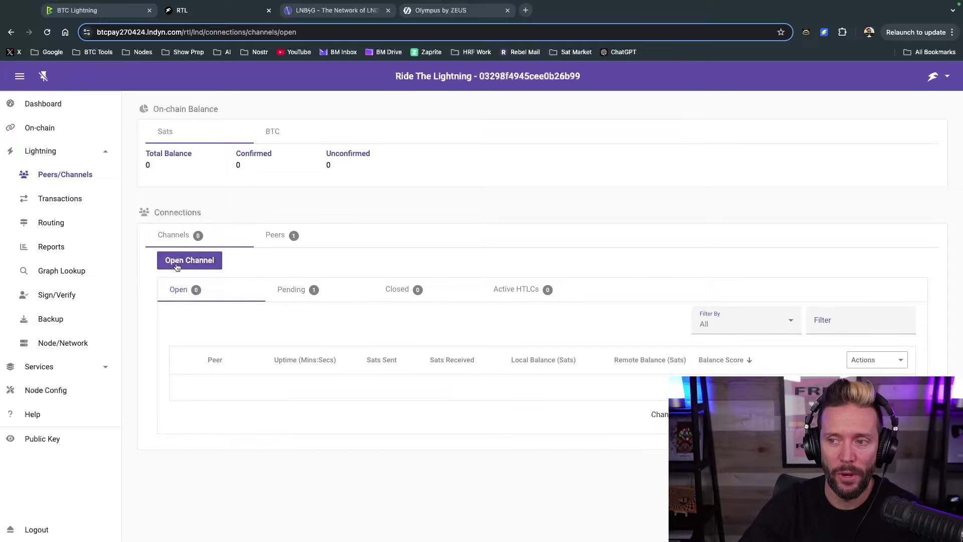
click(37, 111)
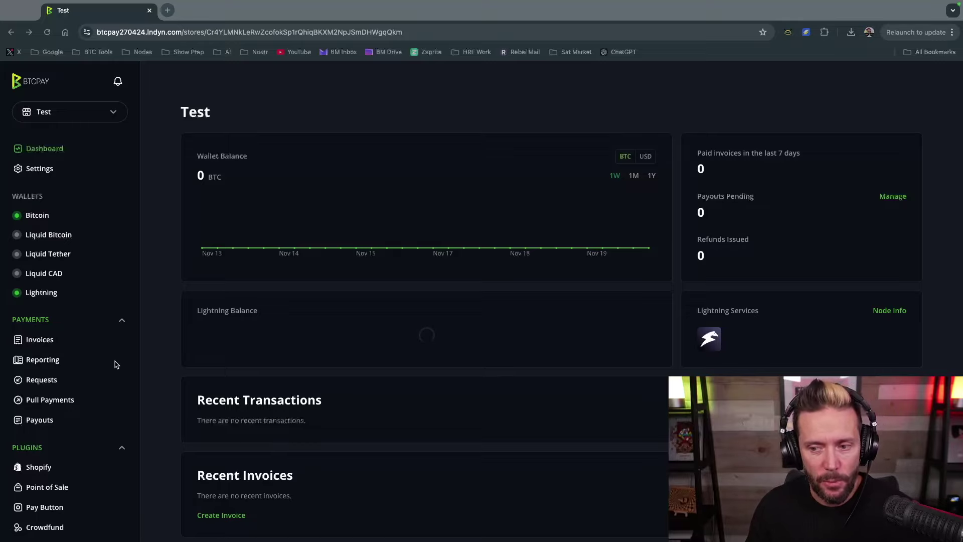
Create a Point of Sale app with App Name 'Test Store'.
scroll(63, 362, down, 1)
scroll(63, 362, down, 2)
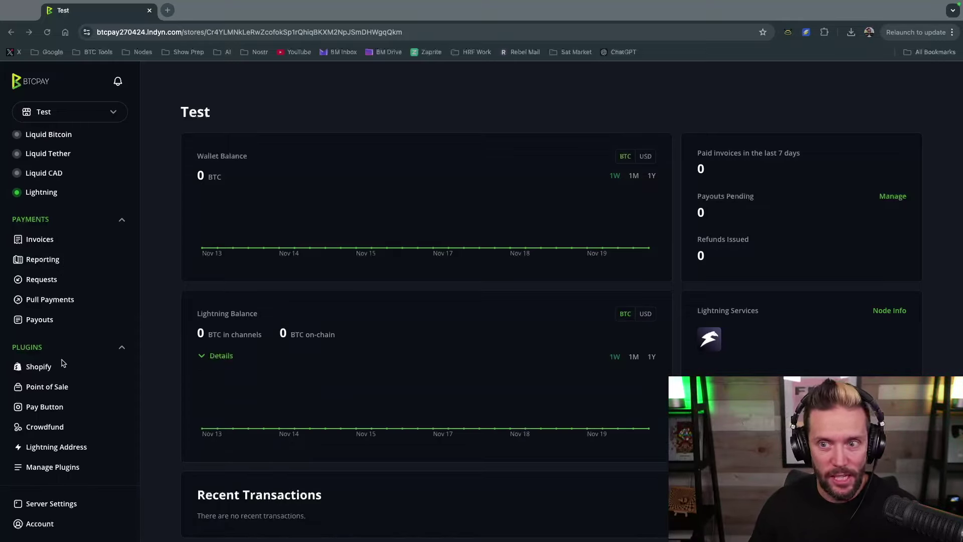
click(157, 314)
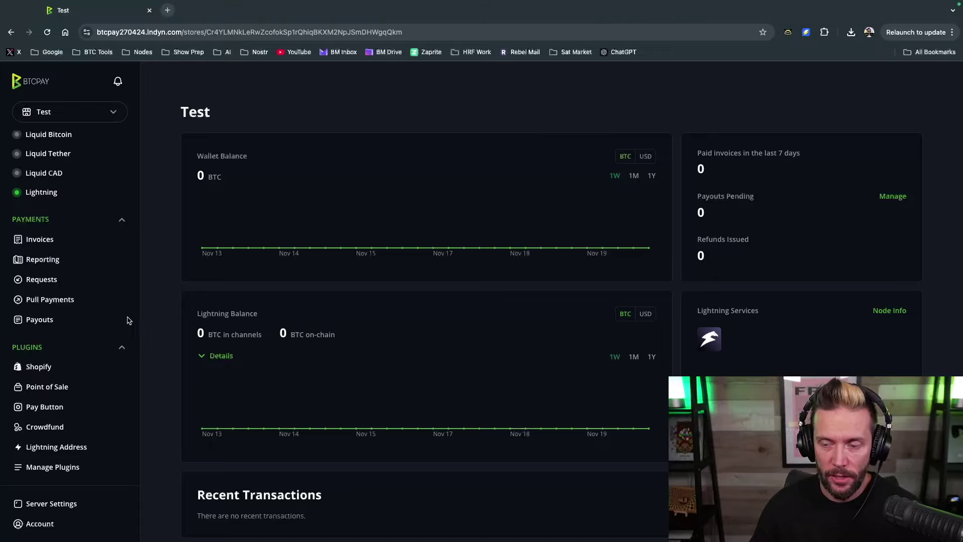
click(36, 391)
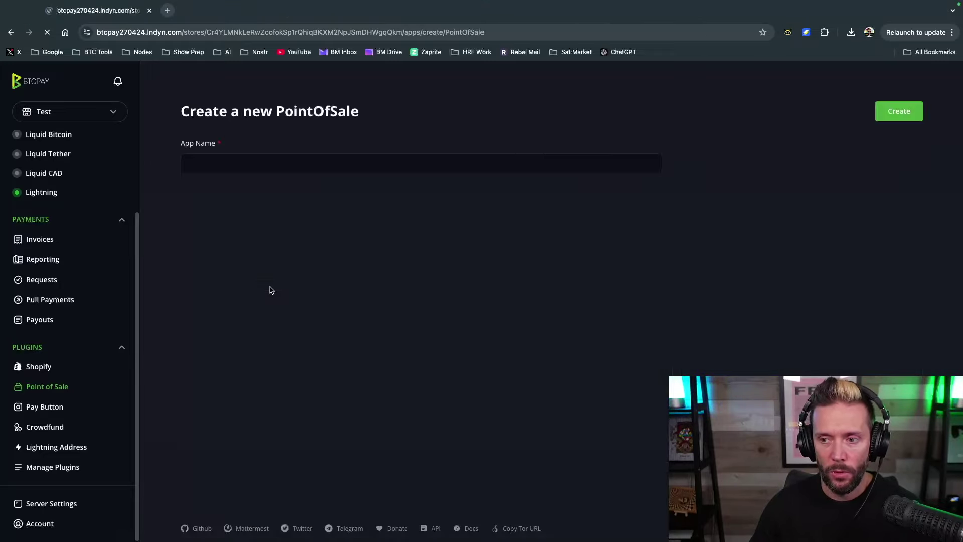
click(196, 165)
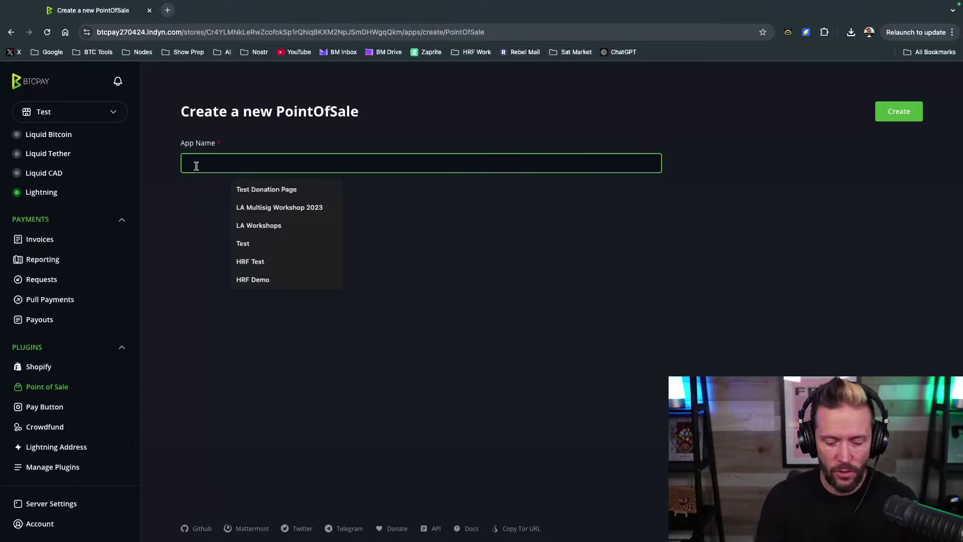
text(Test Store)
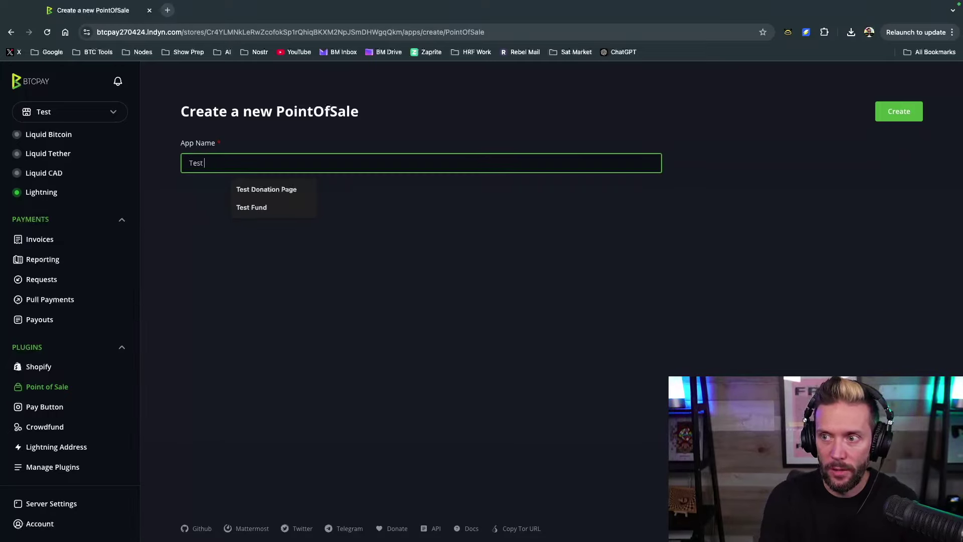
click(265, 197)
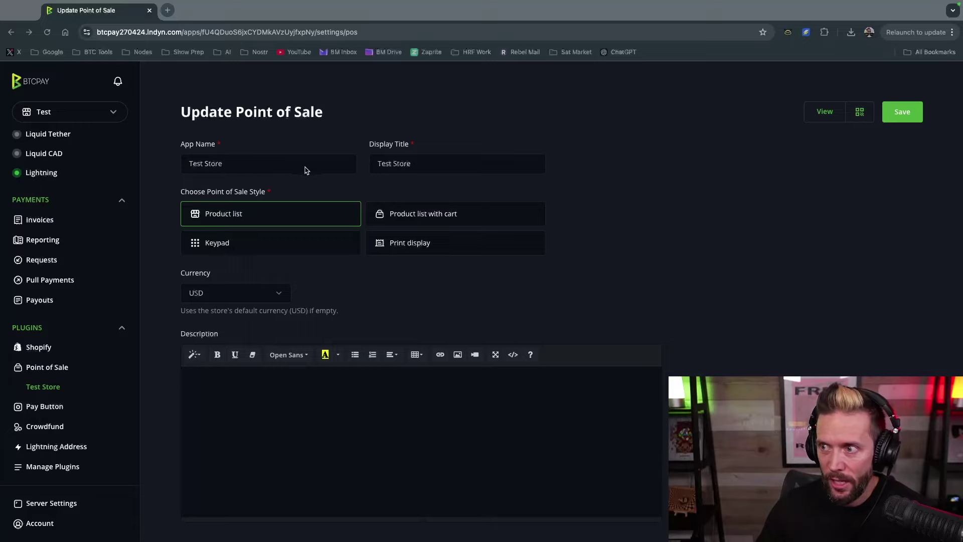
Change the Display Title to 'Sessions Store' and choose the Product list with cart style.
click(393, 169)
click(206, 163)
click(381, 158)
double_click(430, 159)
key(Caps_Lock)
click(430, 159)
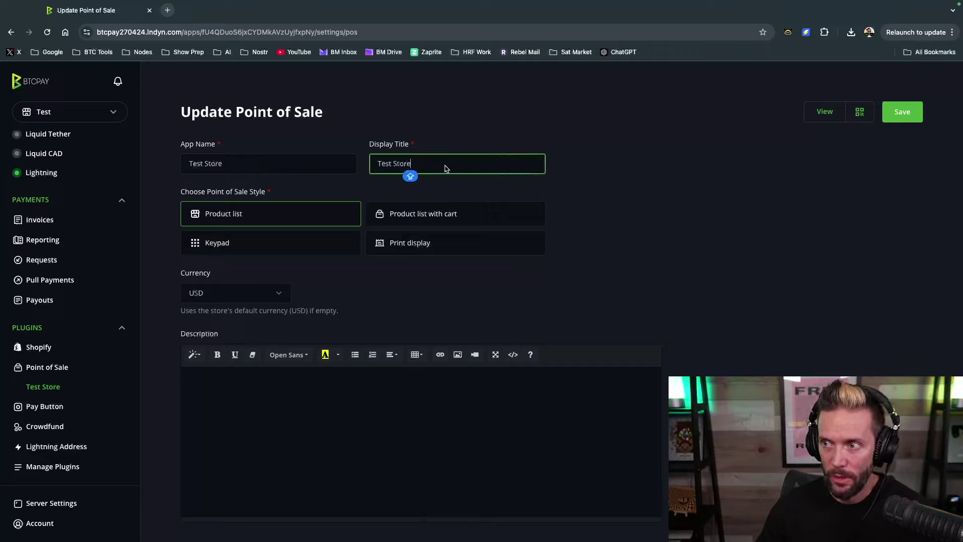
triple_click(415, 165)
text(SE)
key(BackSpace)
key(Caps_Lock)
text(essions)
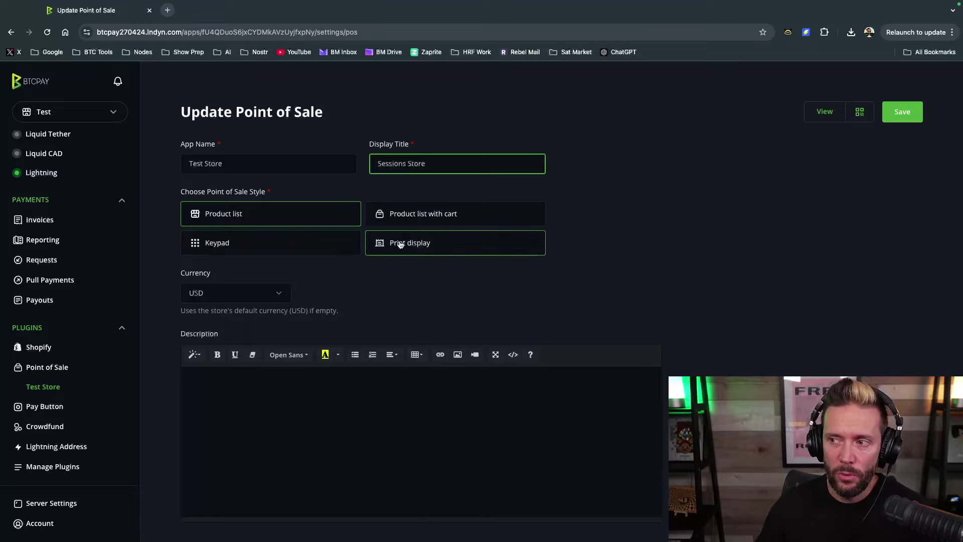
click(420, 215)
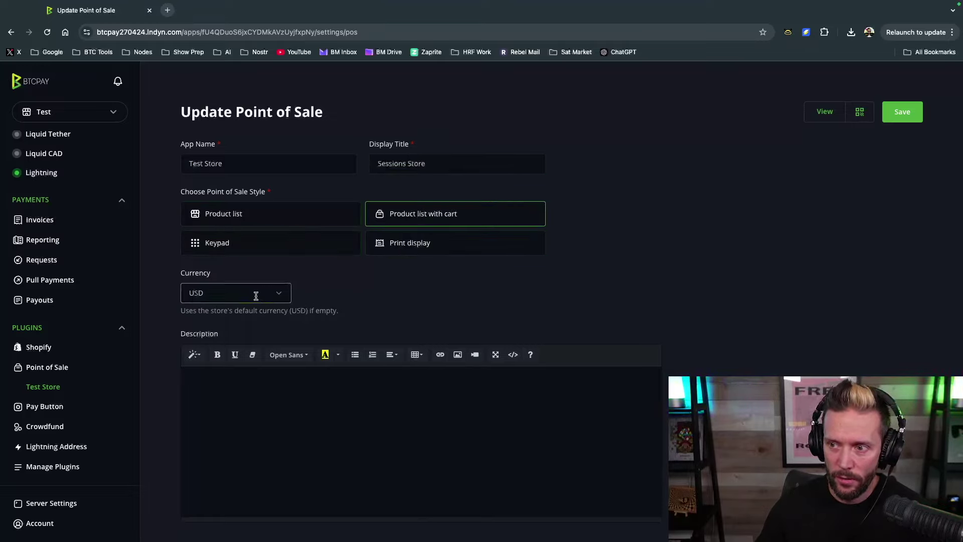
Write 'Welcome to my store!' in the description and insert the btcsessions new banner.jpg image.
scroll(442, 296, down, 3)
click(260, 316)
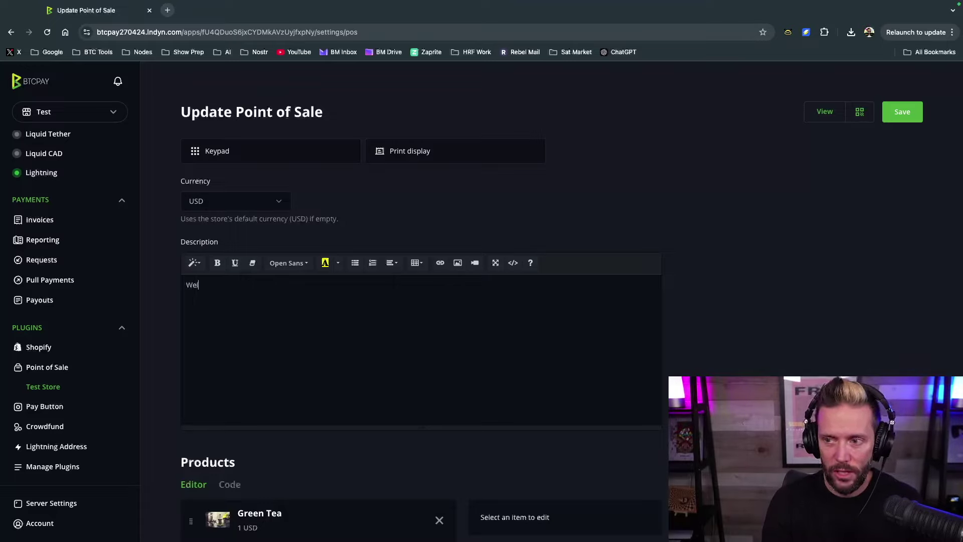
text(y store!)
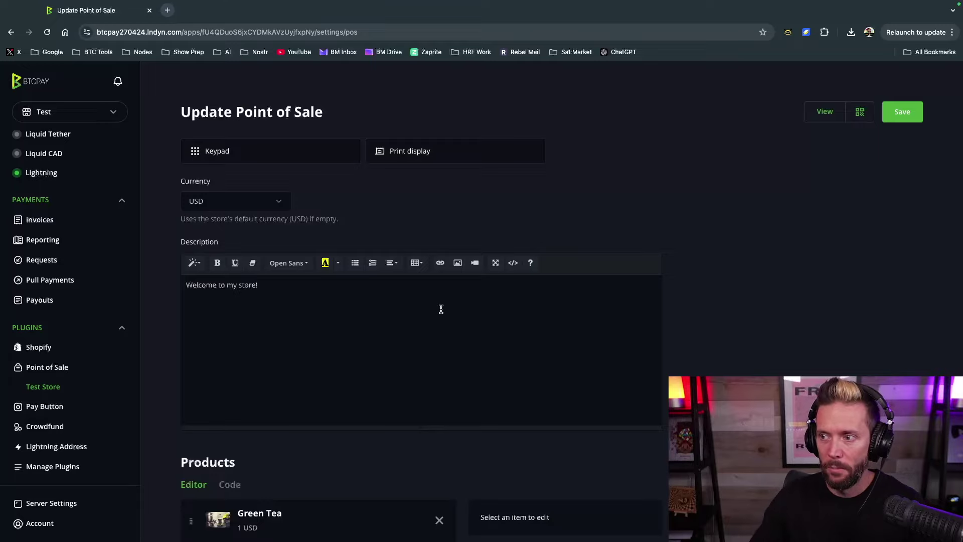
click(457, 264)
click(441, 124)
click(499, 334)
click(654, 400)
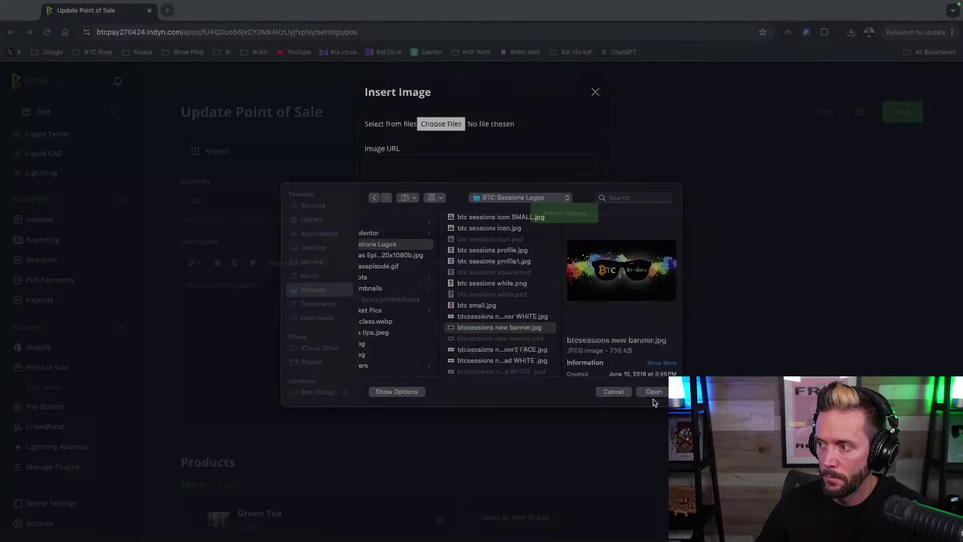
scroll(502, 332, down, 3)
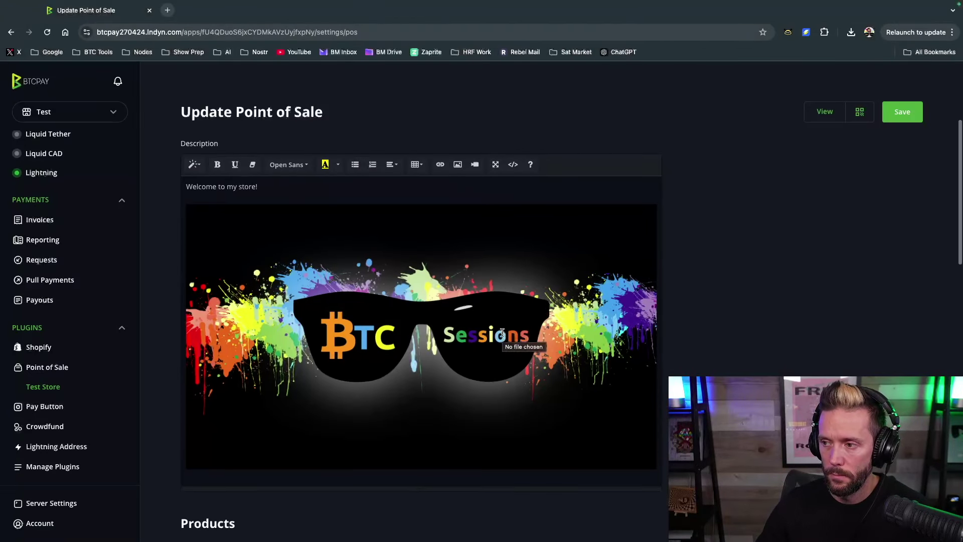
scroll(500, 333, up, 4)
scroll(451, 331, down, 2)
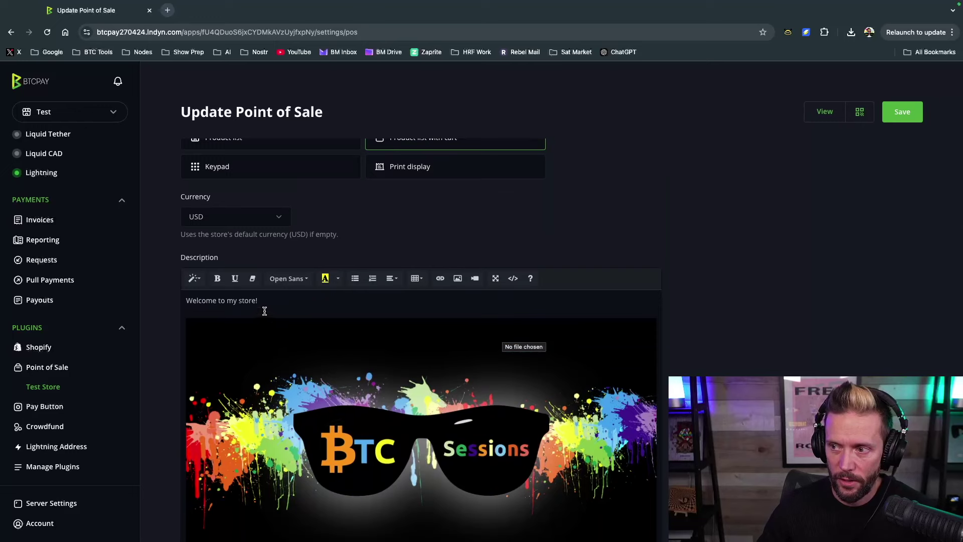
Center the welcome line and format it as Header 1.
drag(266, 302, 182, 304)
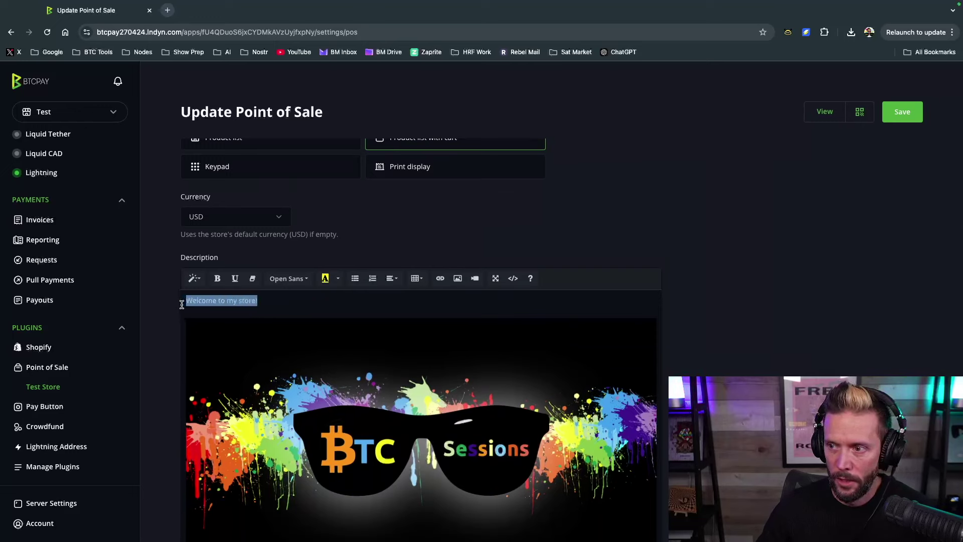
click(391, 278)
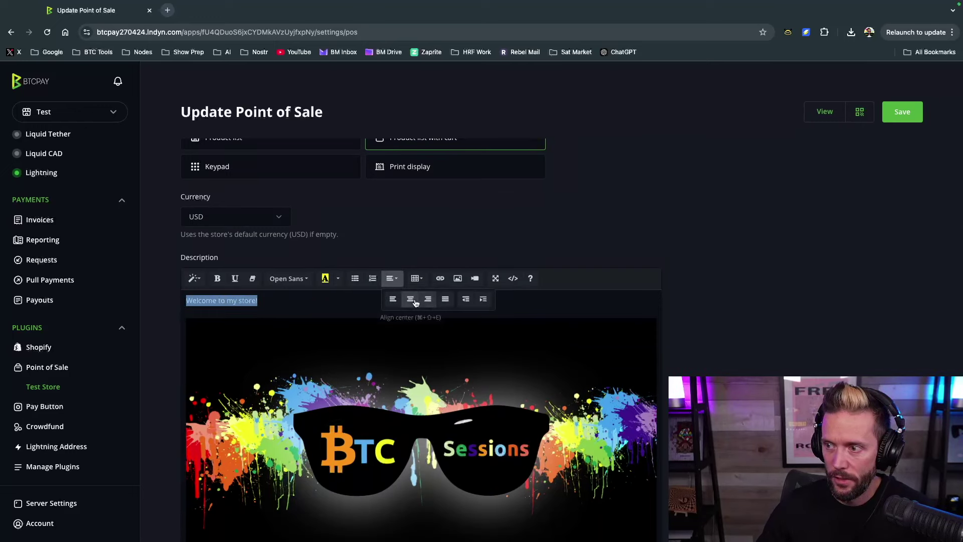
click(410, 299)
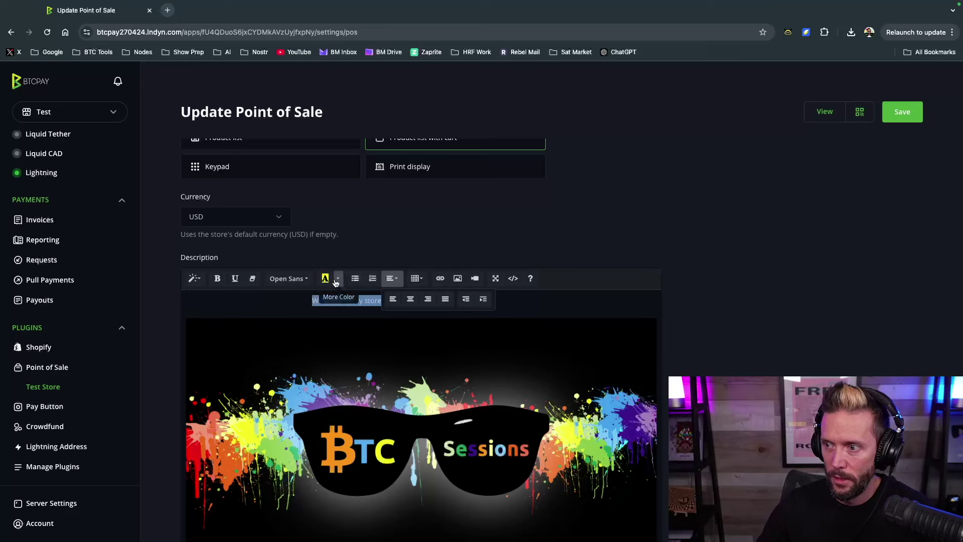
click(337, 279)
click(194, 279)
click(240, 364)
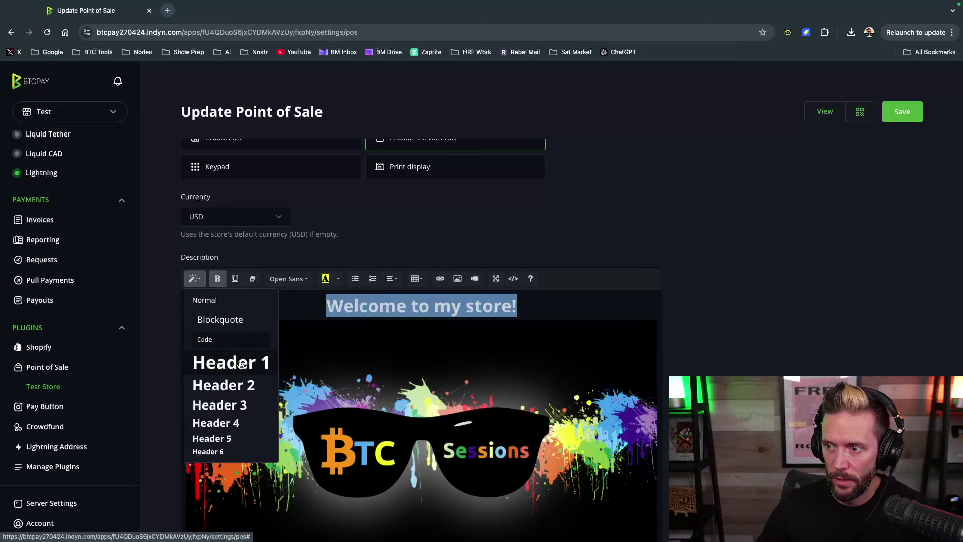
click(562, 310)
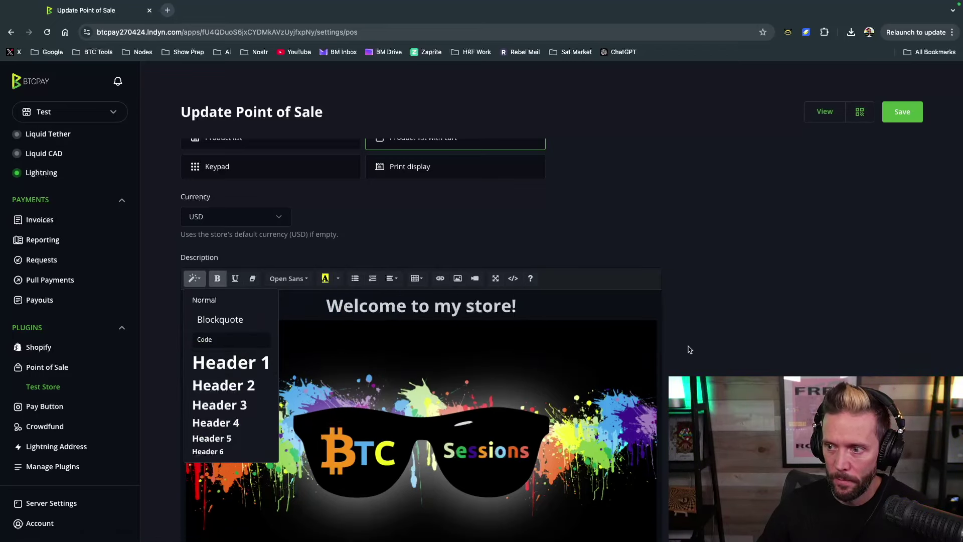
click(207, 285)
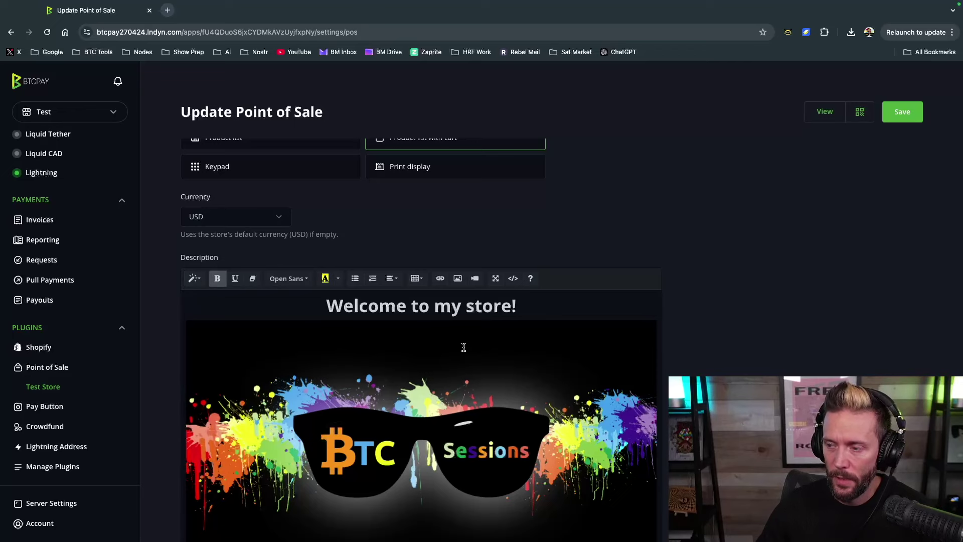
scroll(469, 391, down, 4)
scroll(469, 391, up, 3)
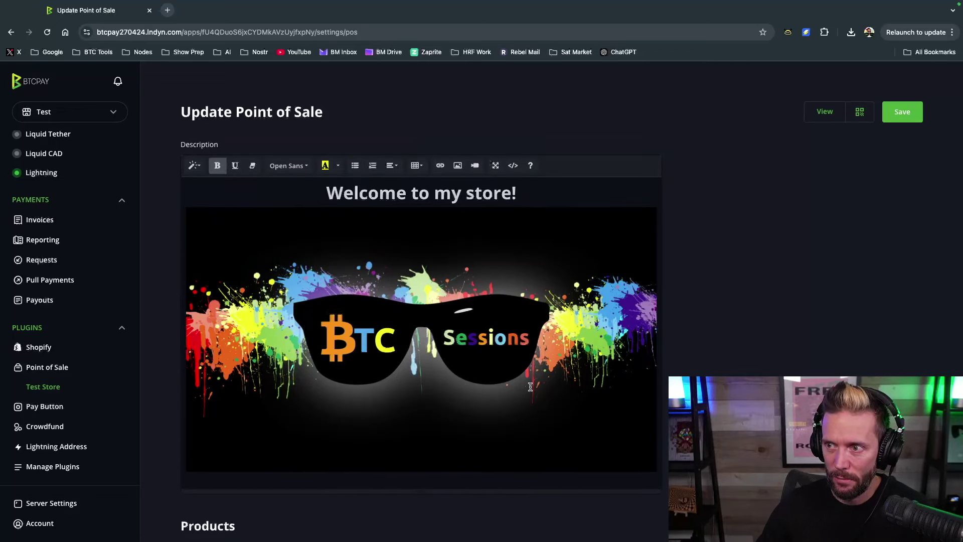
scroll(531, 387, down, 6)
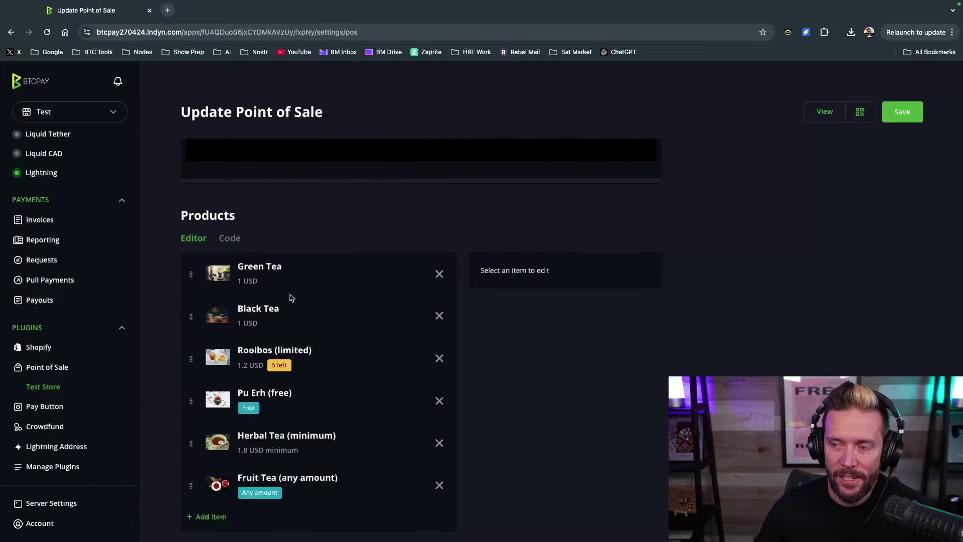
Delete the Fruit Tea, Herbal Tea, Pu Erh and Rooibos sample products.
scroll(291, 345, down, 1)
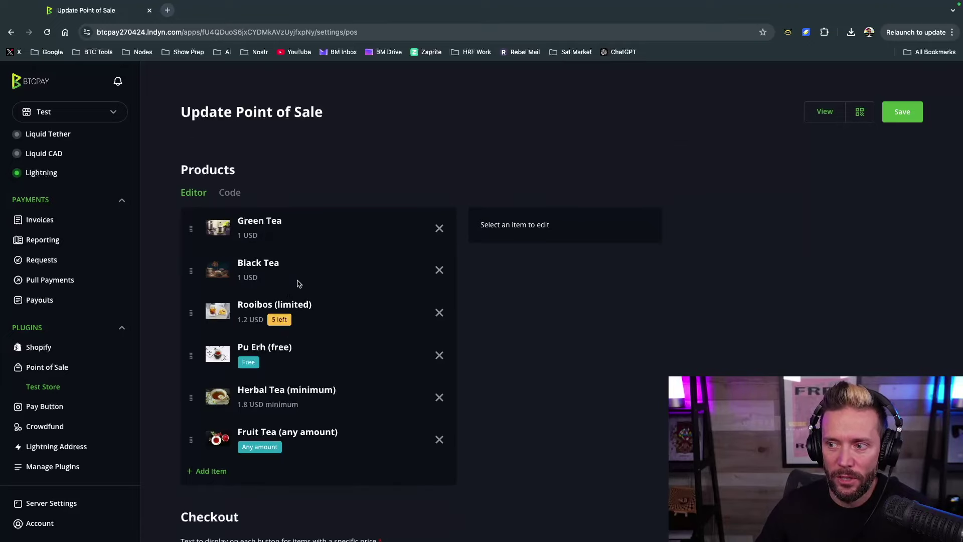
scroll(267, 432, down, 1)
scroll(267, 433, up, 2)
scroll(268, 433, down, 1)
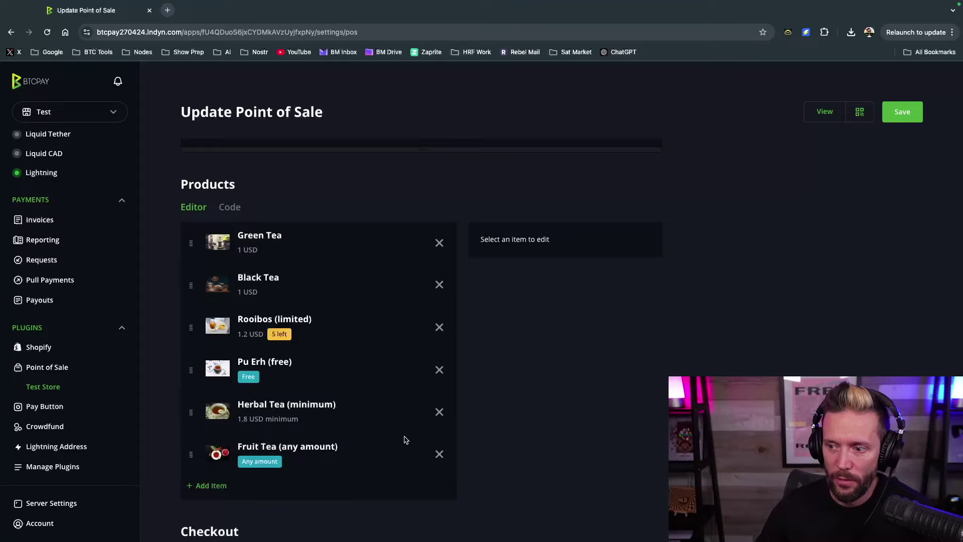
click(440, 454)
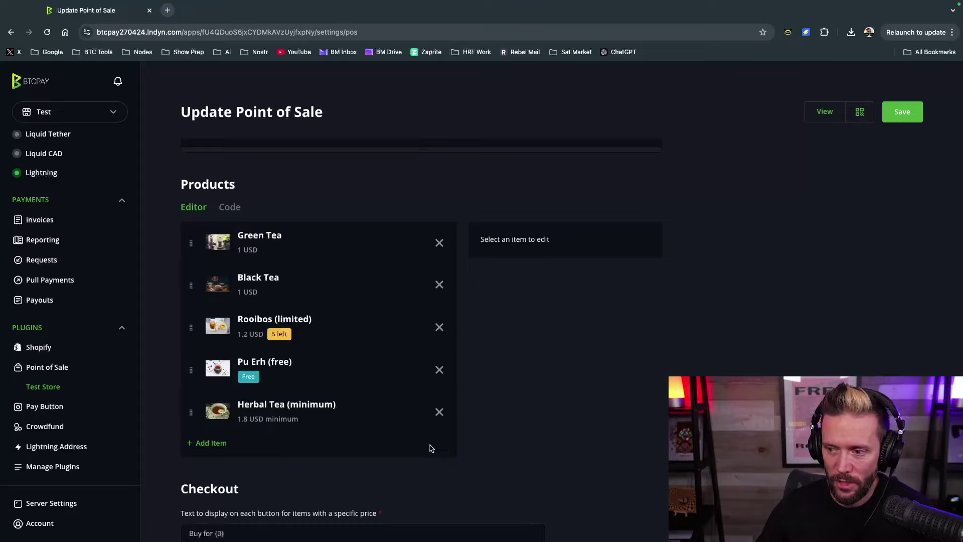
click(440, 412)
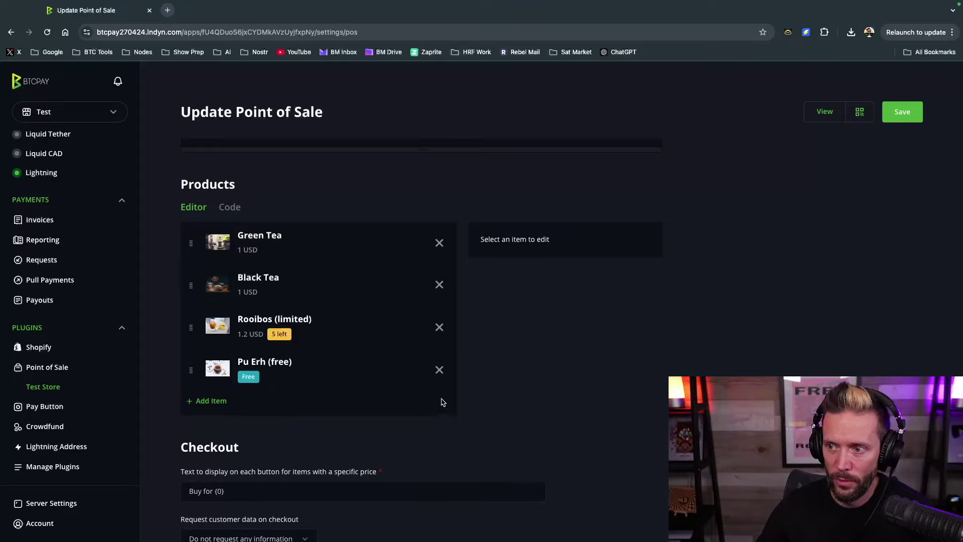
click(440, 372)
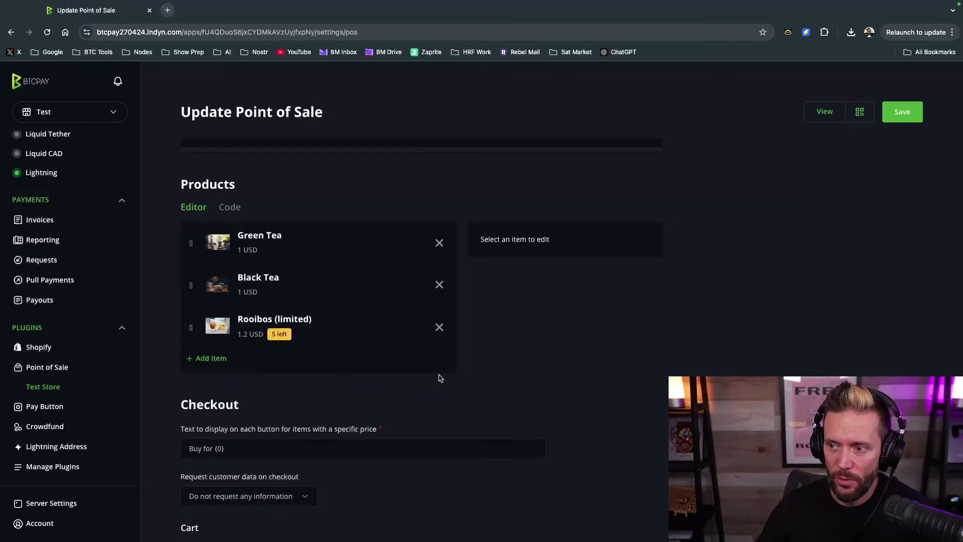
click(440, 329)
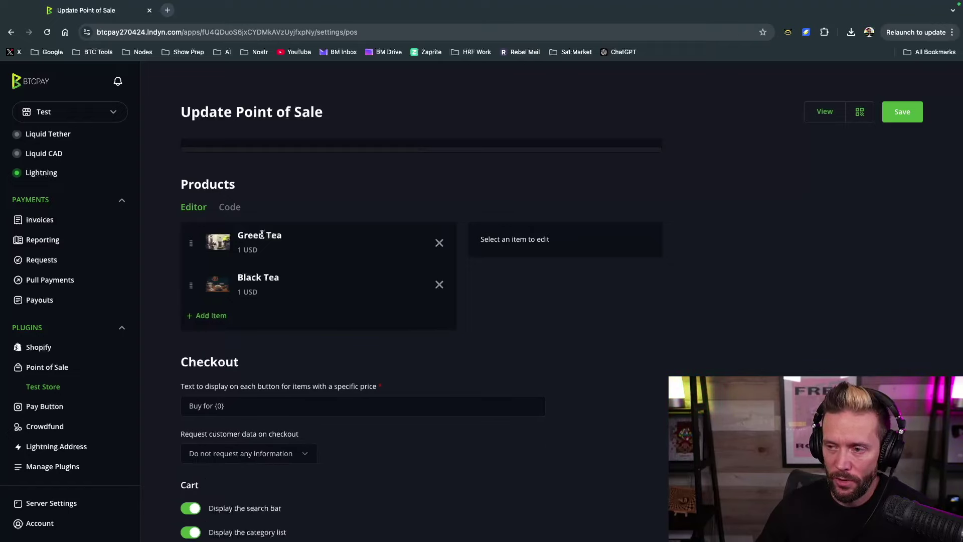
Add a new product item and review Black Tea's details for reference.
click(201, 316)
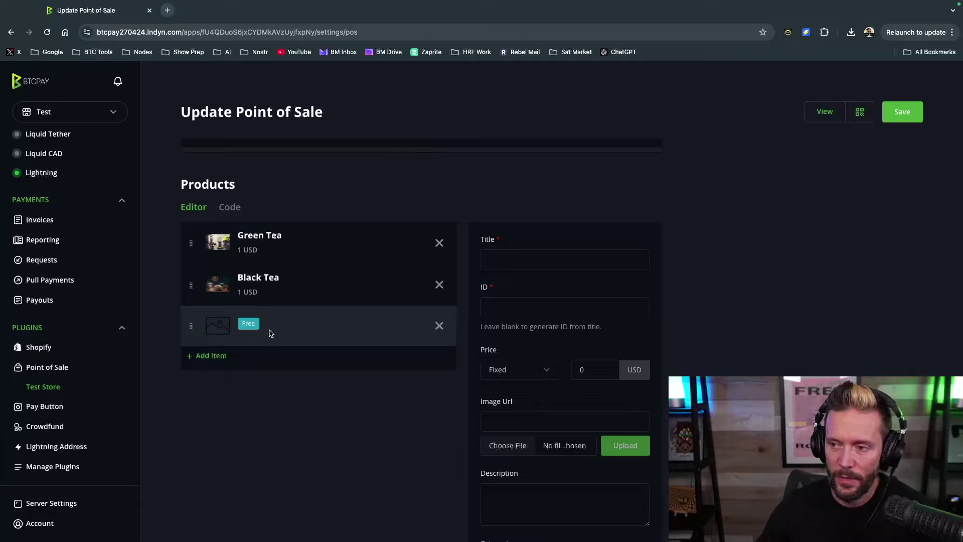
click(350, 275)
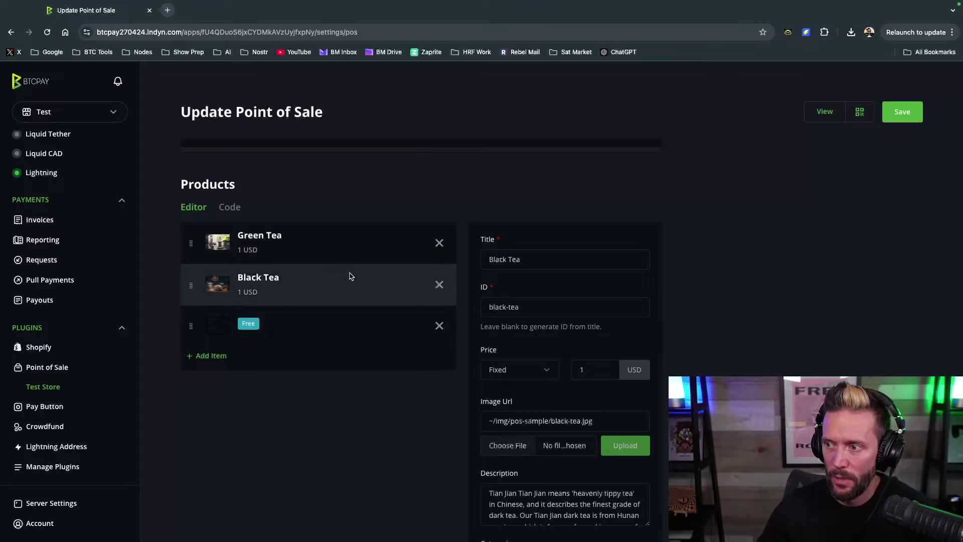
click(504, 421)
scroll(505, 419, down, 2)
scroll(506, 419, down, 2)
scroll(505, 421, up, 3)
scroll(478, 384, up, 2)
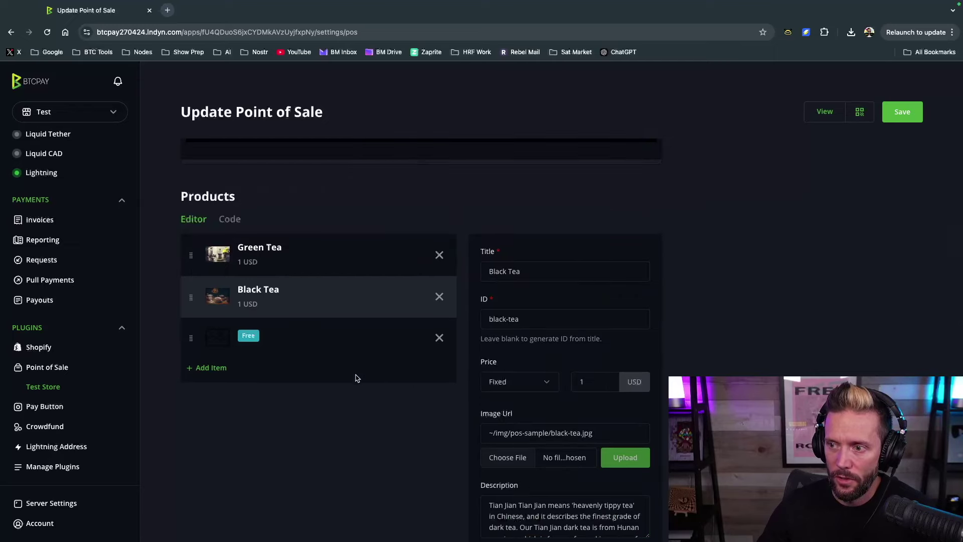
Give the new item title Hat, ID hat-01 and price 2 USD.
click(294, 341)
click(495, 271)
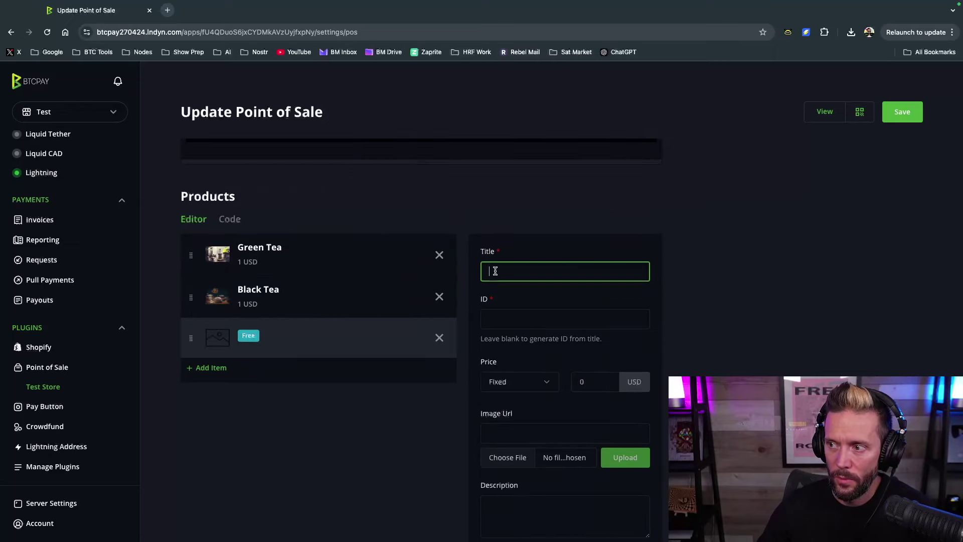
click(334, 289)
click(534, 276)
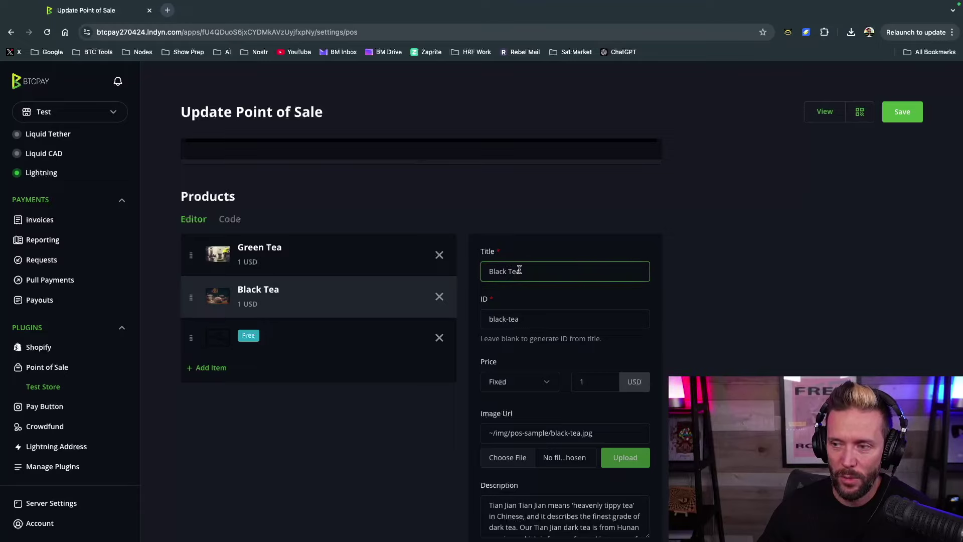
click(522, 317)
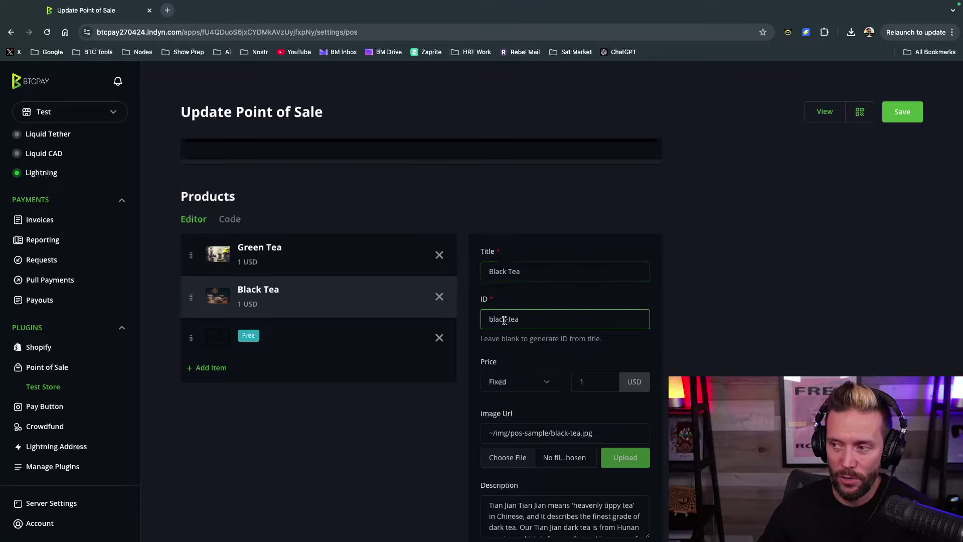
click(419, 334)
click(495, 271)
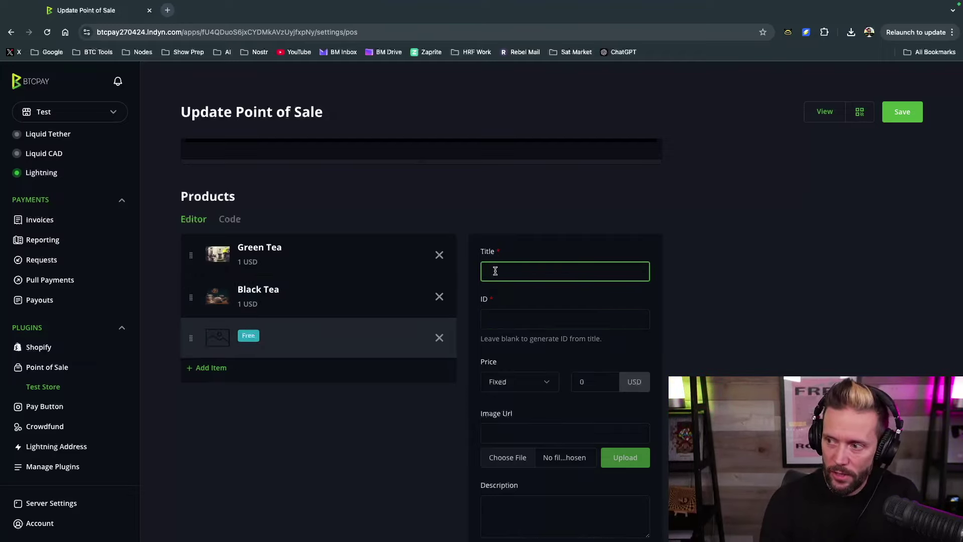
text(Hat)
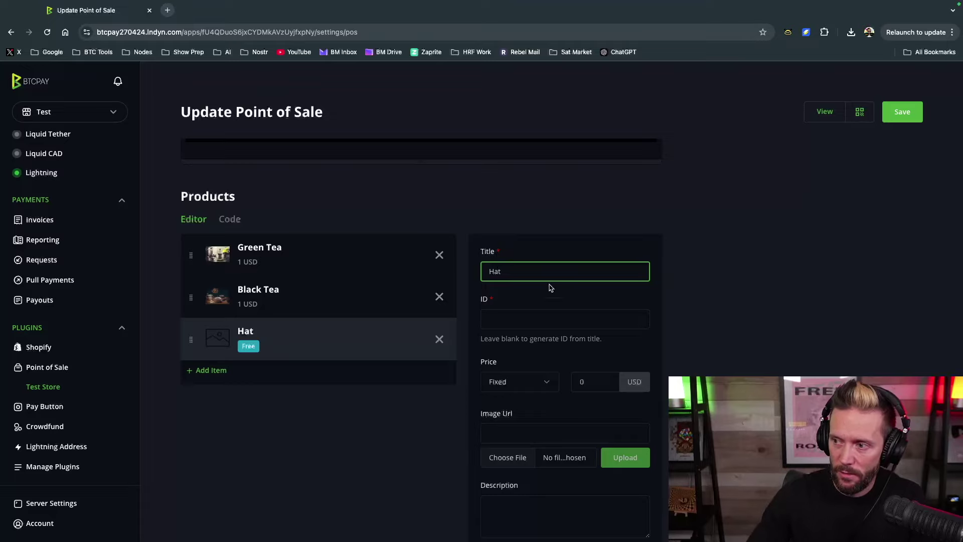
click(521, 317)
text(hat)
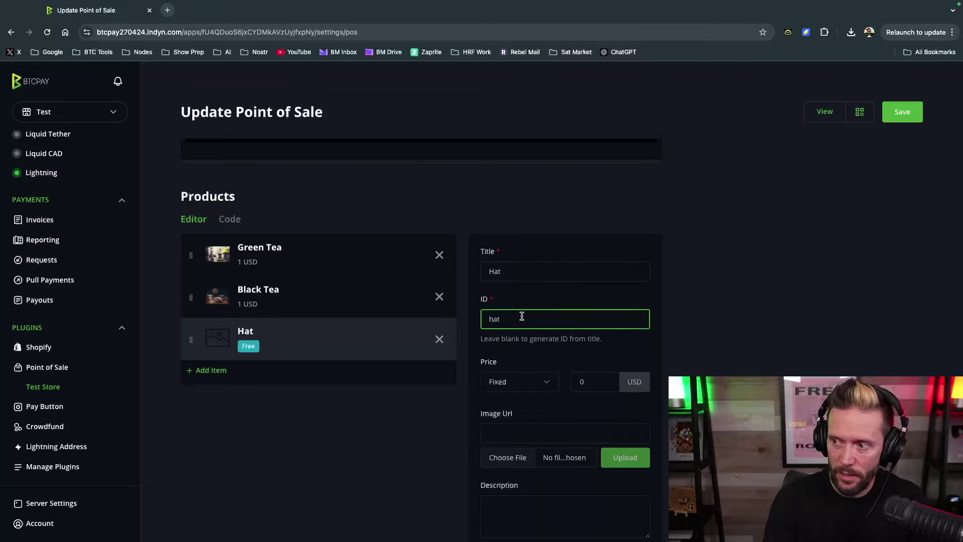
text(-01)
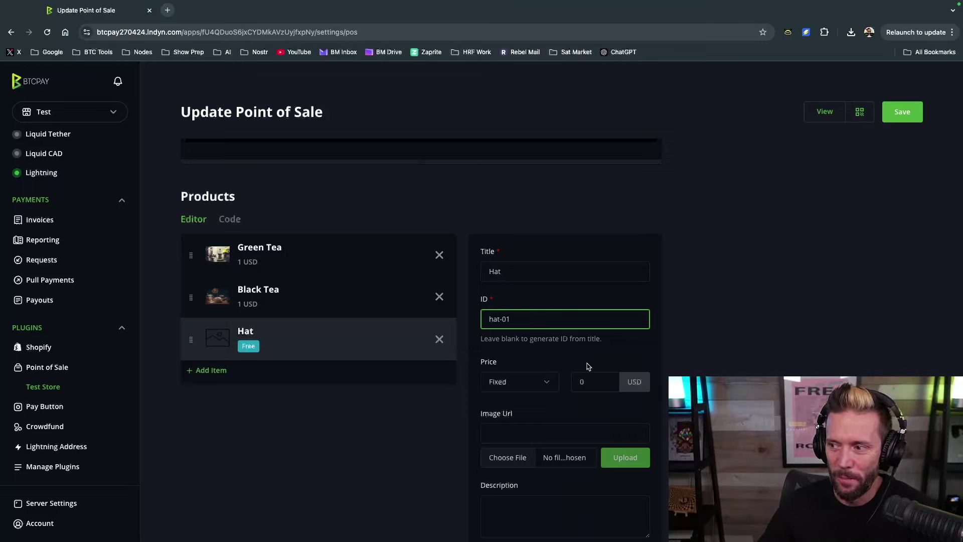
click(596, 382)
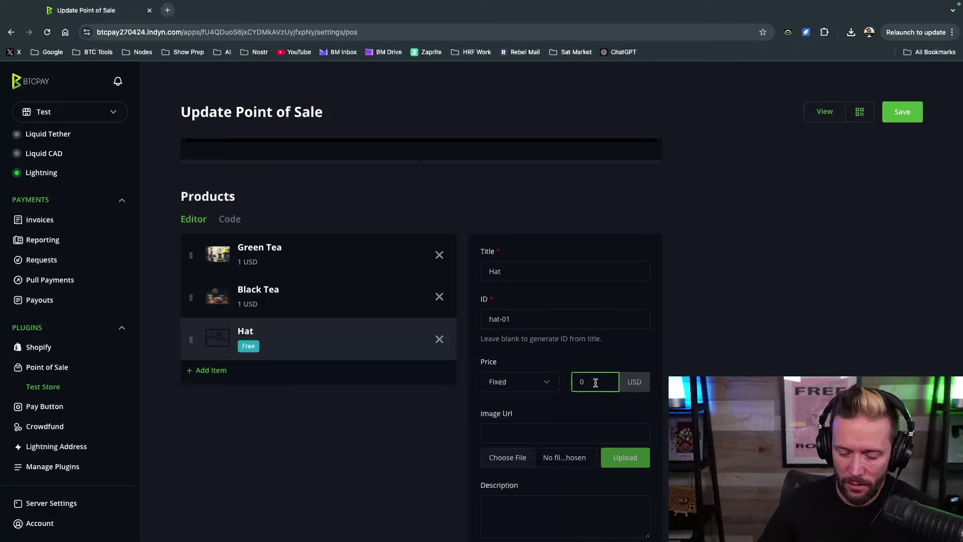
key(BackSpace)
text(2)
click(457, 406)
Choose hat2.jpg as the Hat's image file.
scroll(667, 412, down, 2)
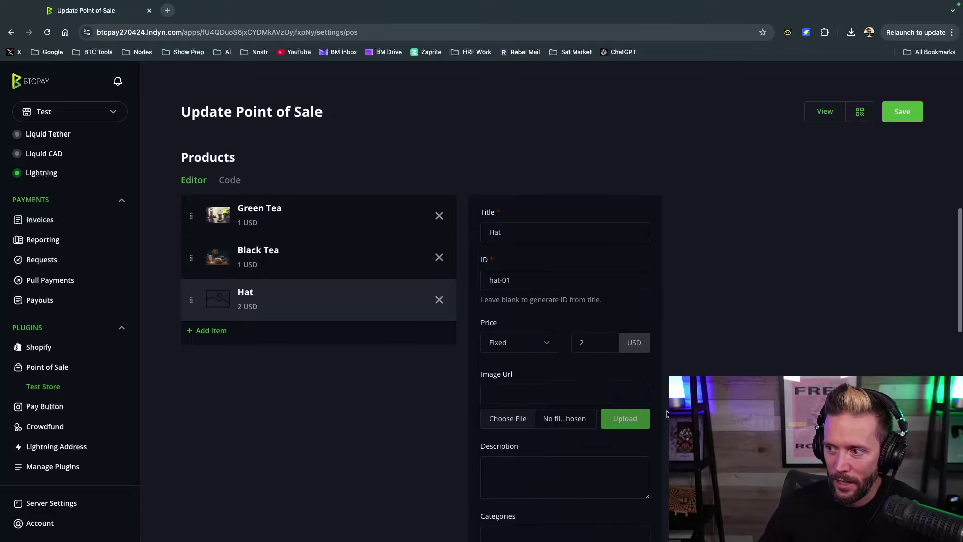
scroll(667, 413, down, 2)
click(500, 336)
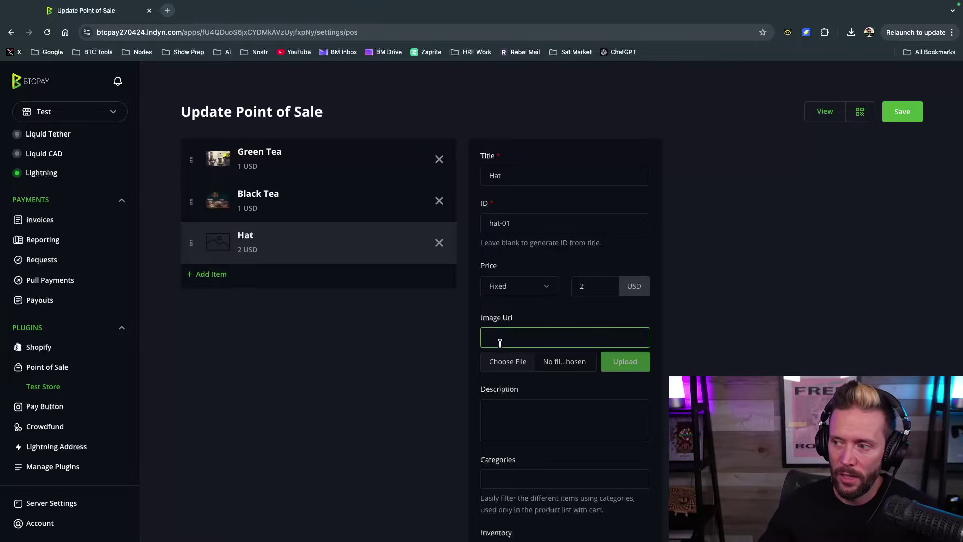
click(497, 362)
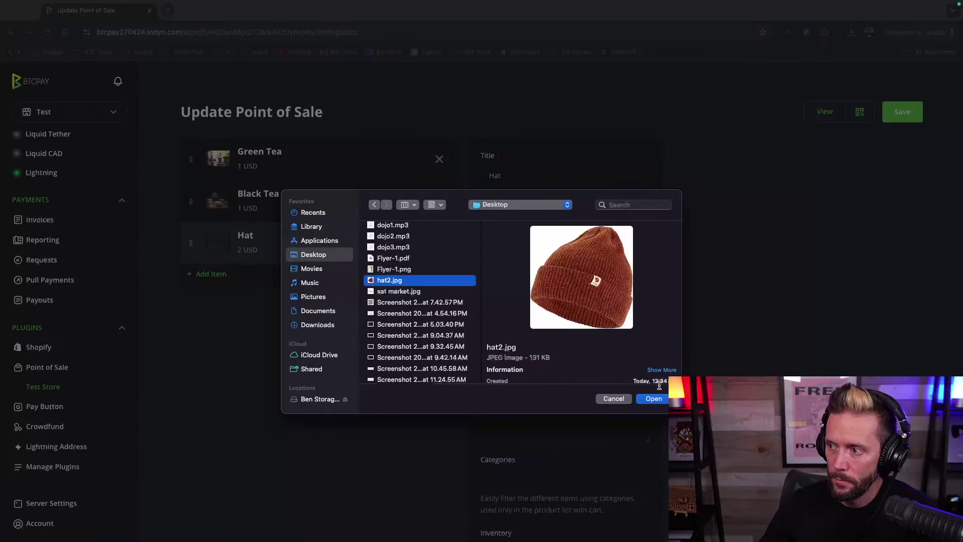
click(654, 398)
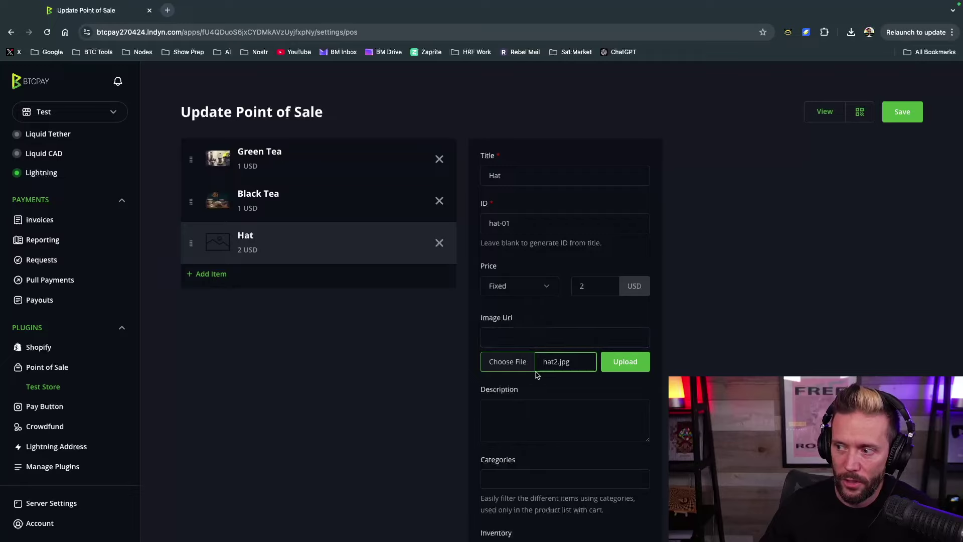
Describe the Hat as 'This is a pretty great hat!' and set buy button text 'Add to cart'.
scroll(636, 387, down, 2)
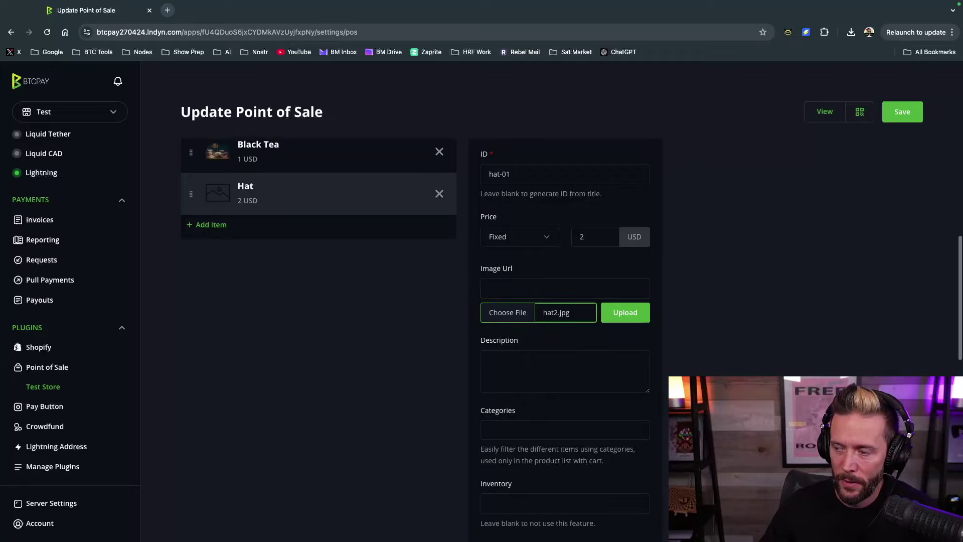
click(568, 386)
text(This is a pretty great hat!)
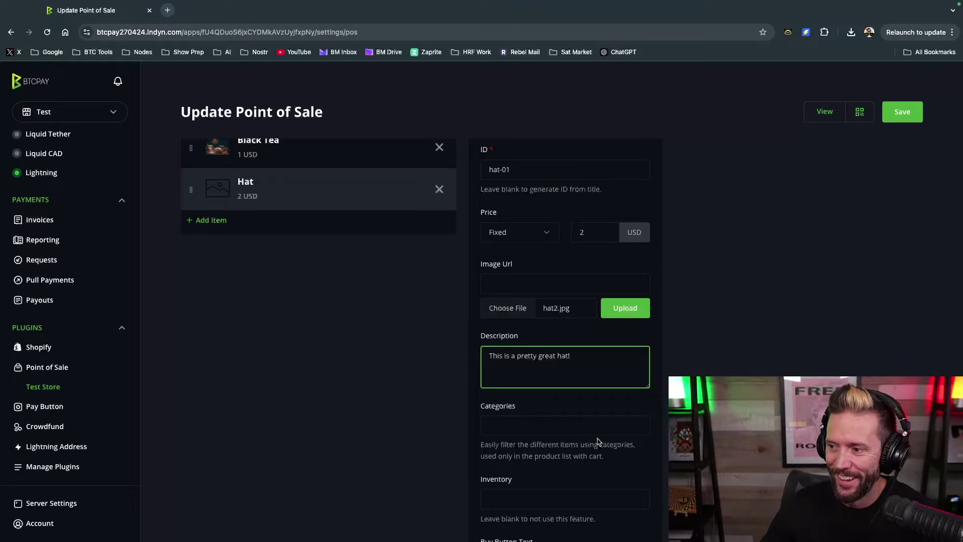
click(581, 425)
scroll(581, 425, down, 1)
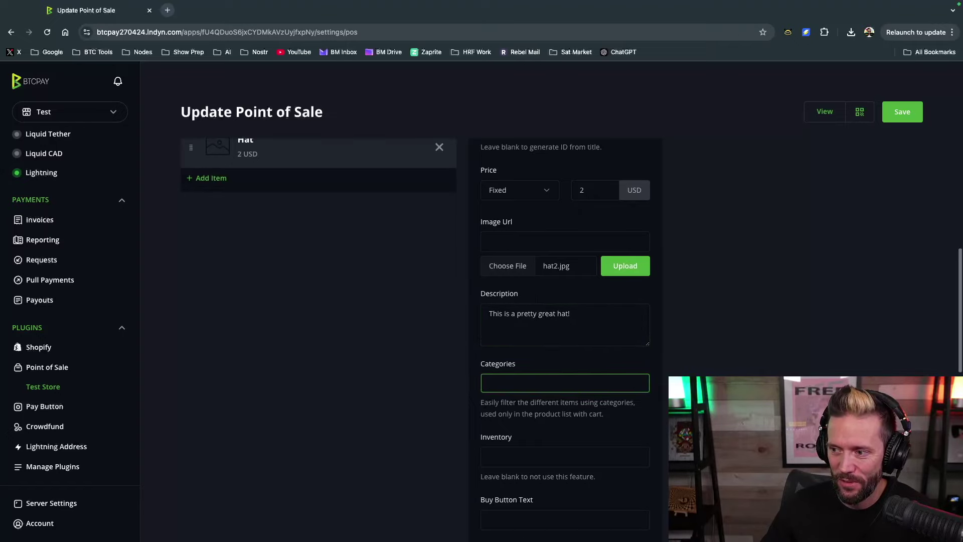
scroll(517, 333, down, 3)
click(518, 333)
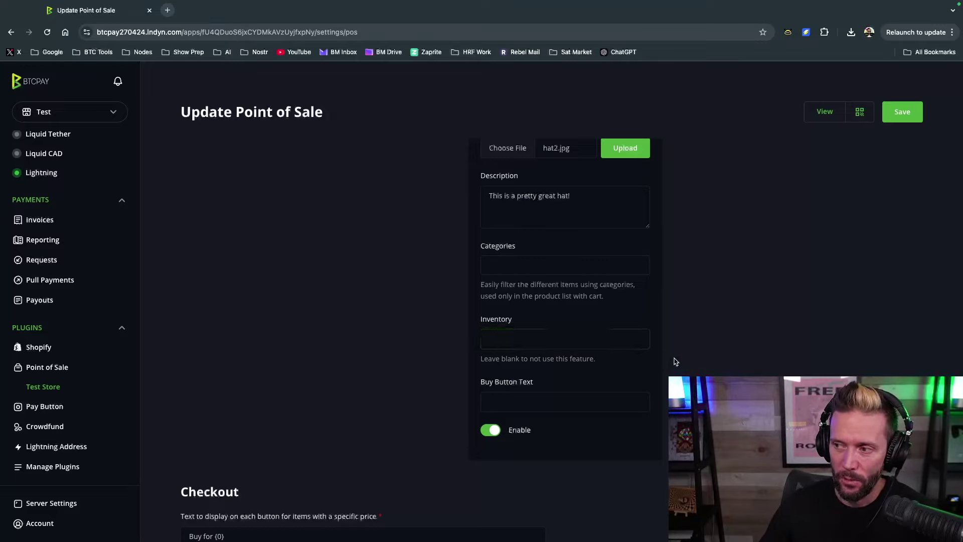
scroll(713, 362, down, 1)
click(523, 361)
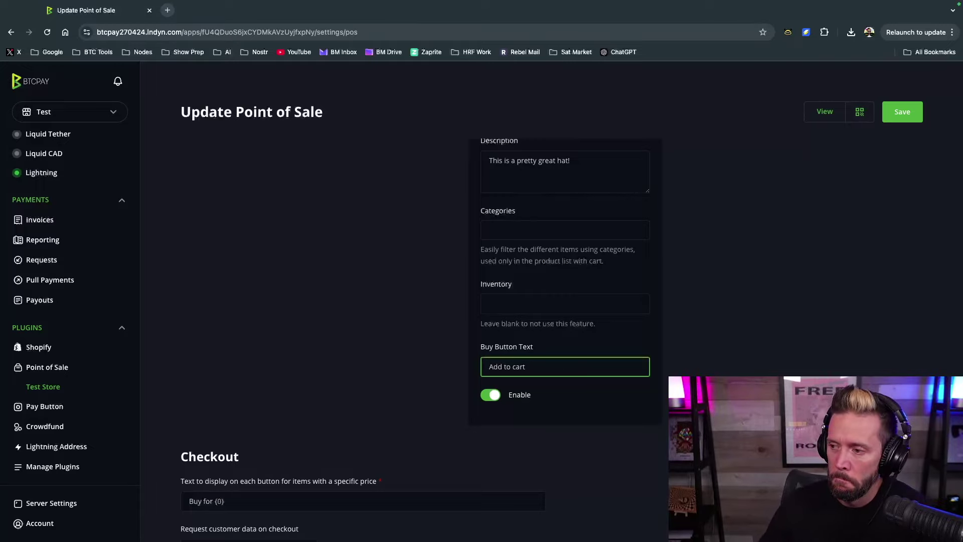
scroll(537, 401, up, 4)
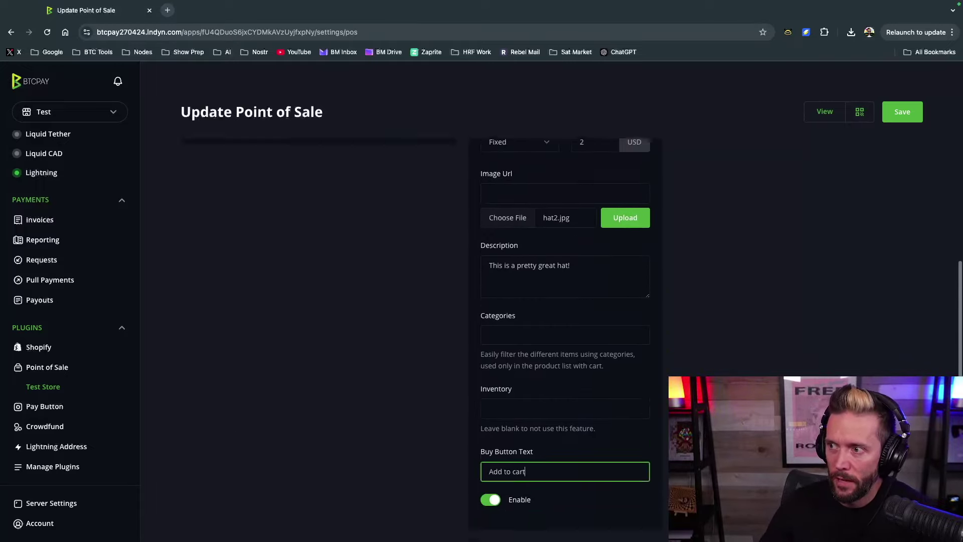
scroll(555, 370, down, 6)
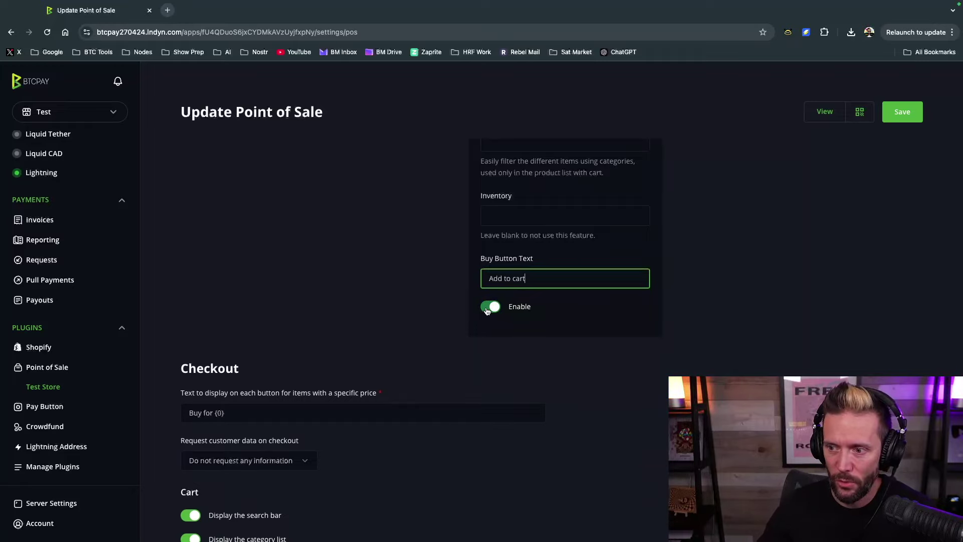
Scroll the reloaded page down to the Products editor listing Green Tea, Black Tea and Hat.
scroll(577, 393, down, 1)
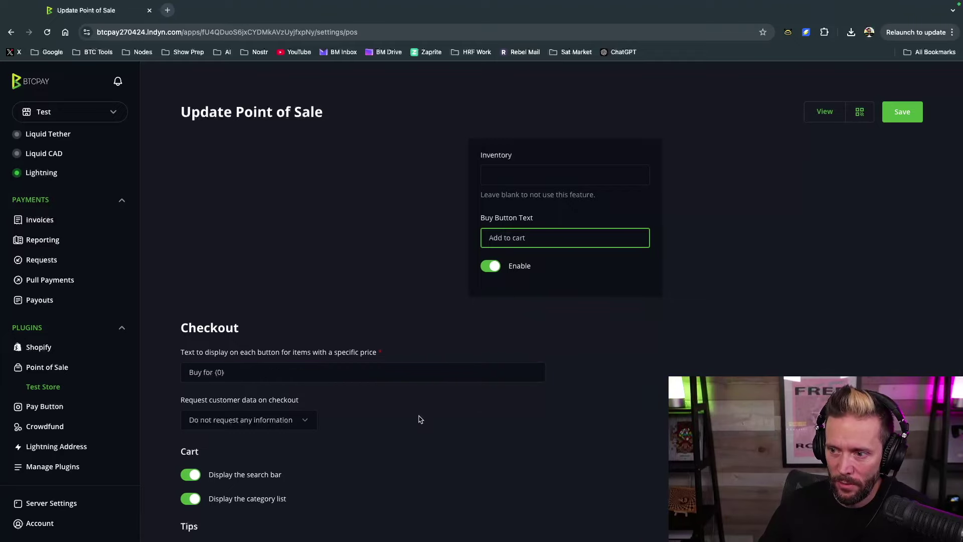
scroll(420, 419, down, 1)
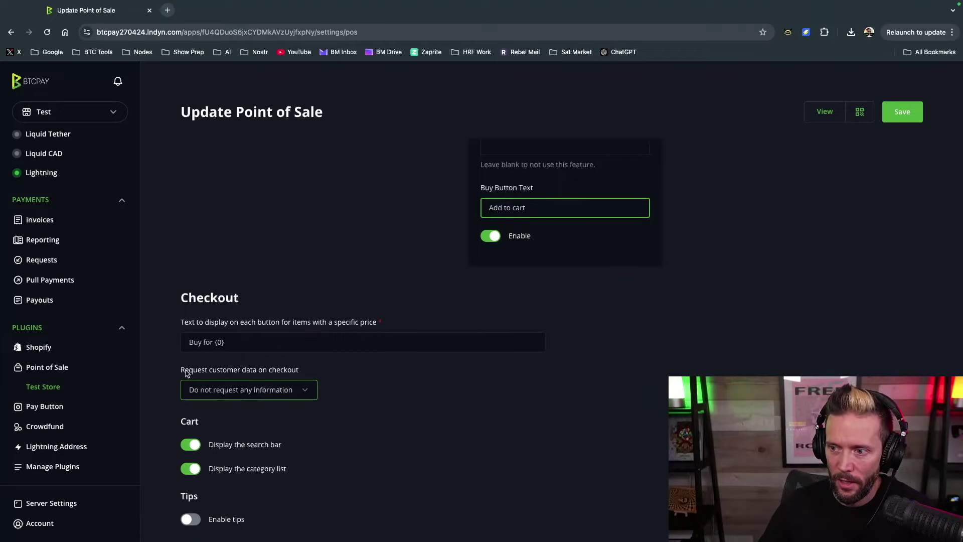
scroll(382, 405, down, 1)
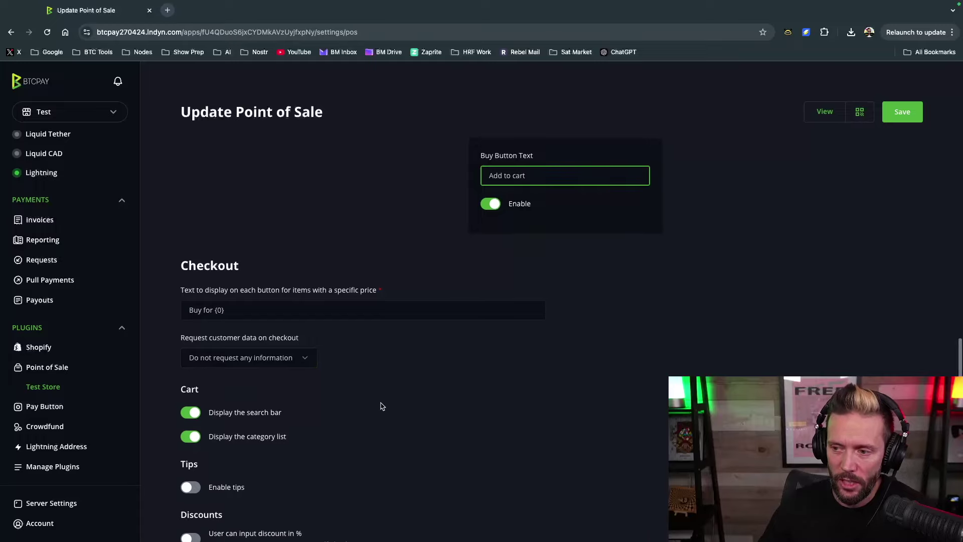
scroll(382, 406, up, 5)
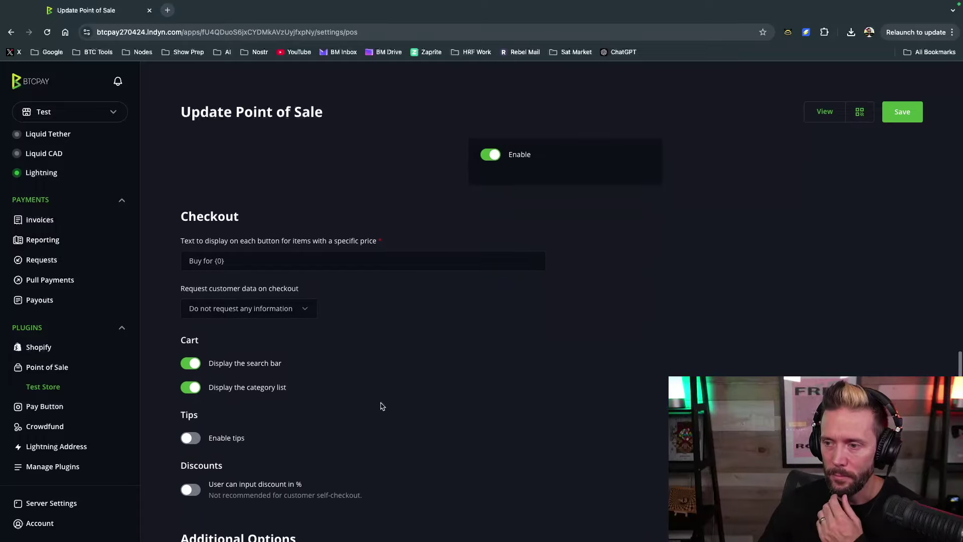
scroll(382, 405, up, 6)
scroll(381, 405, down, 3)
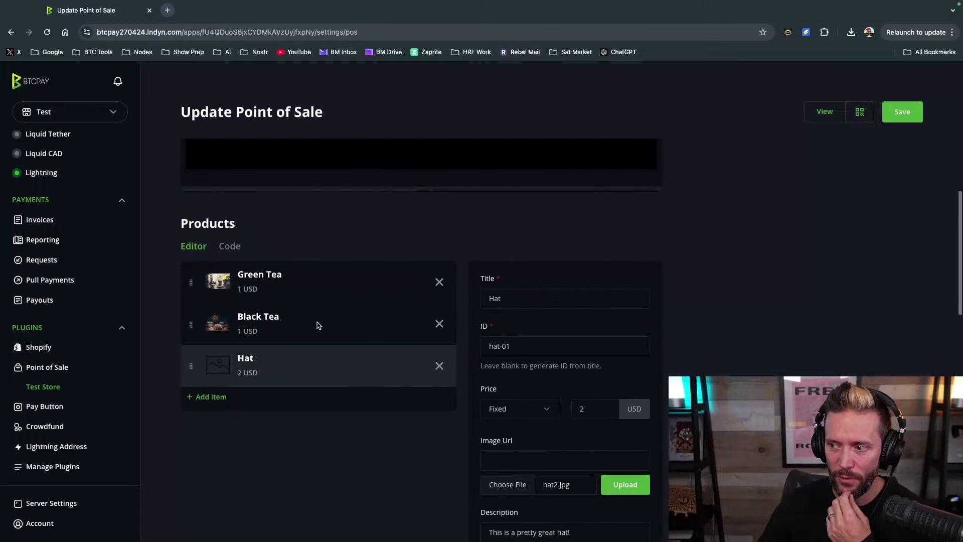
scroll(356, 490, down, 9)
scroll(357, 490, up, 5)
scroll(357, 490, up, 1)
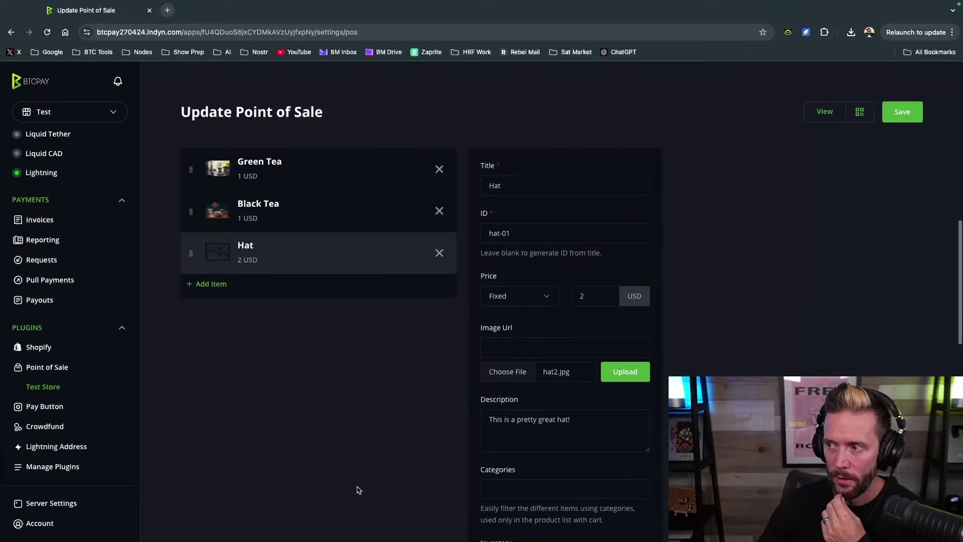
scroll(436, 387, up, 1)
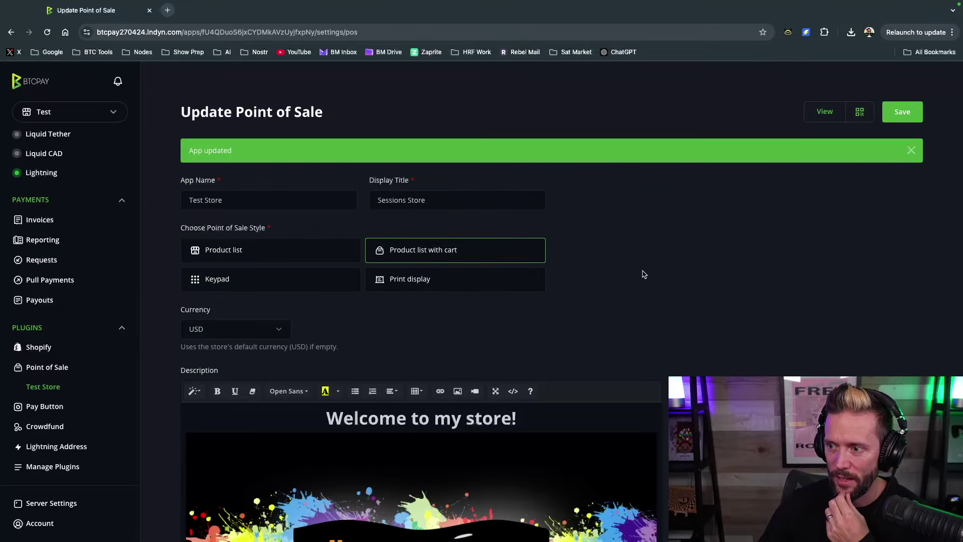
scroll(647, 278, down, 4)
scroll(691, 301, down, 10)
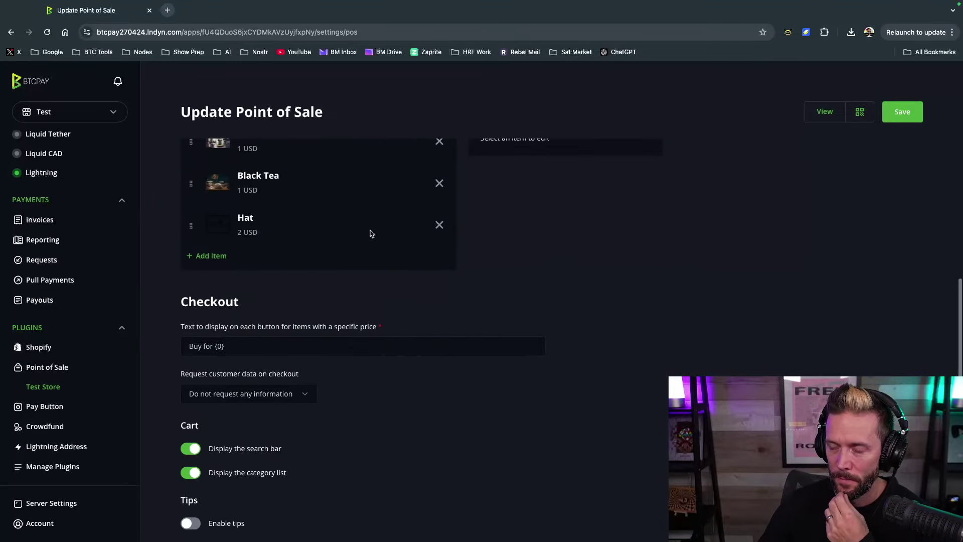
Upload hat2.jpg to the Hat product and save the Point of Sale.
click(216, 223)
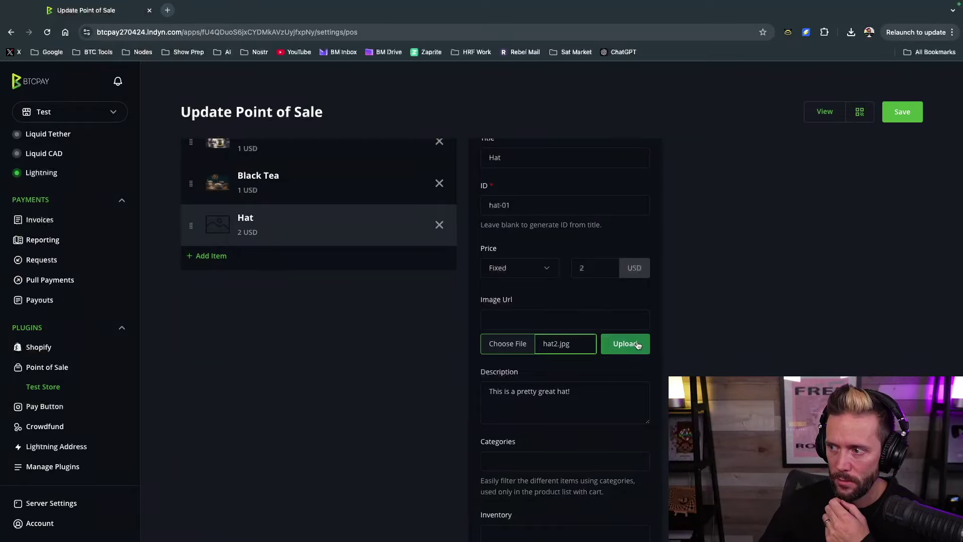
click(637, 345)
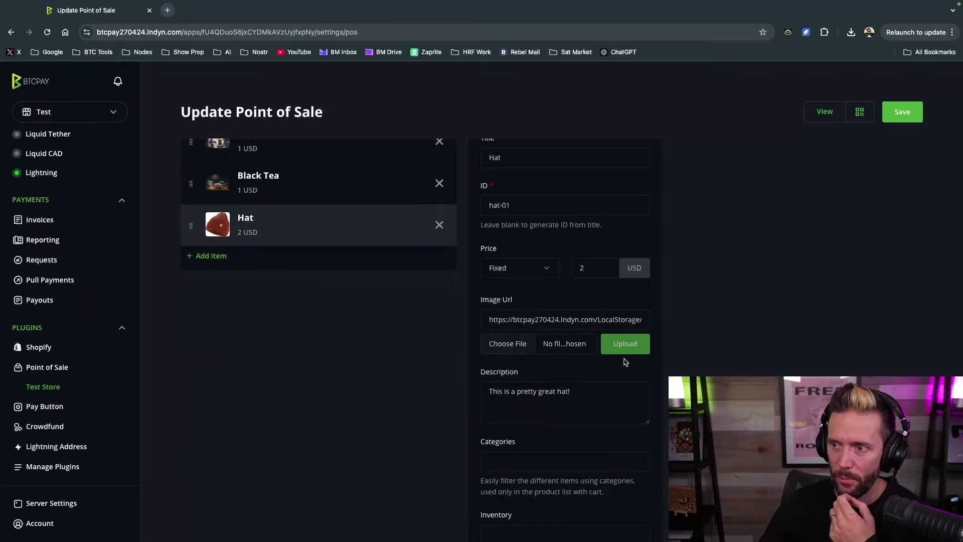
click(891, 111)
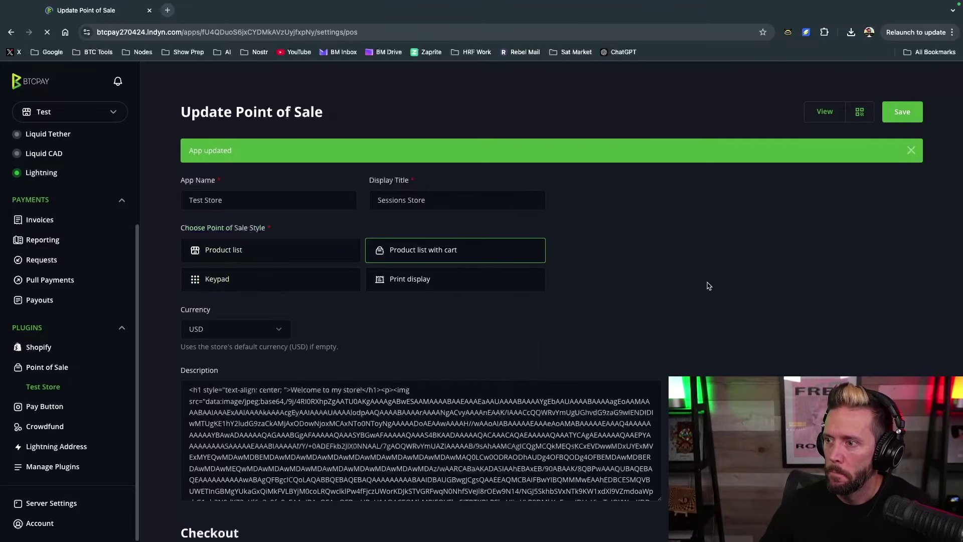
scroll(710, 363, down, 10)
scroll(711, 363, down, 3)
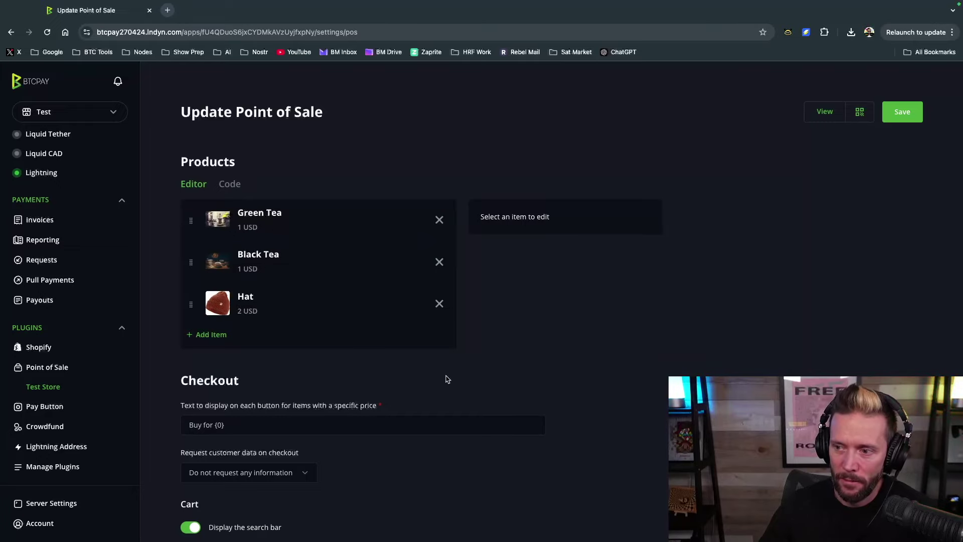
scroll(447, 379, down, 8)
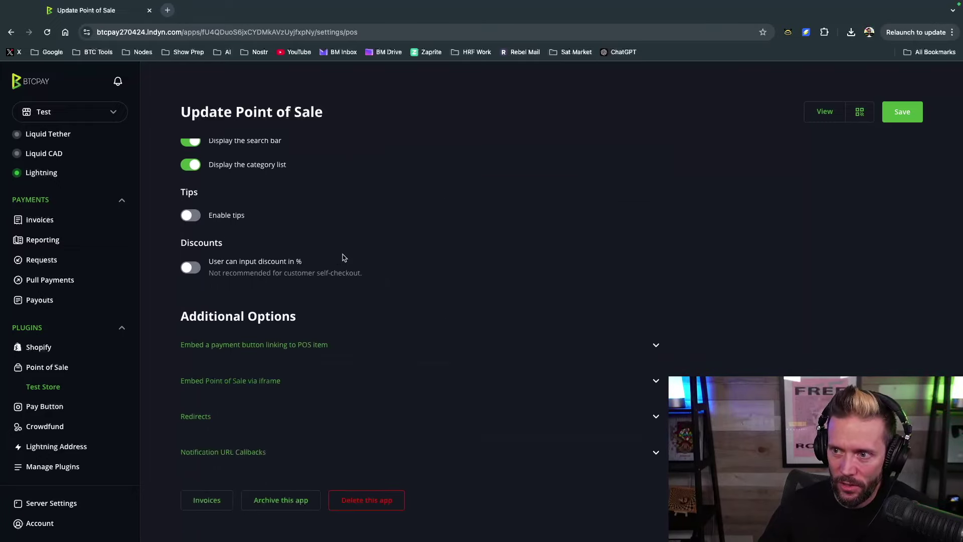
scroll(359, 237, up, 2)
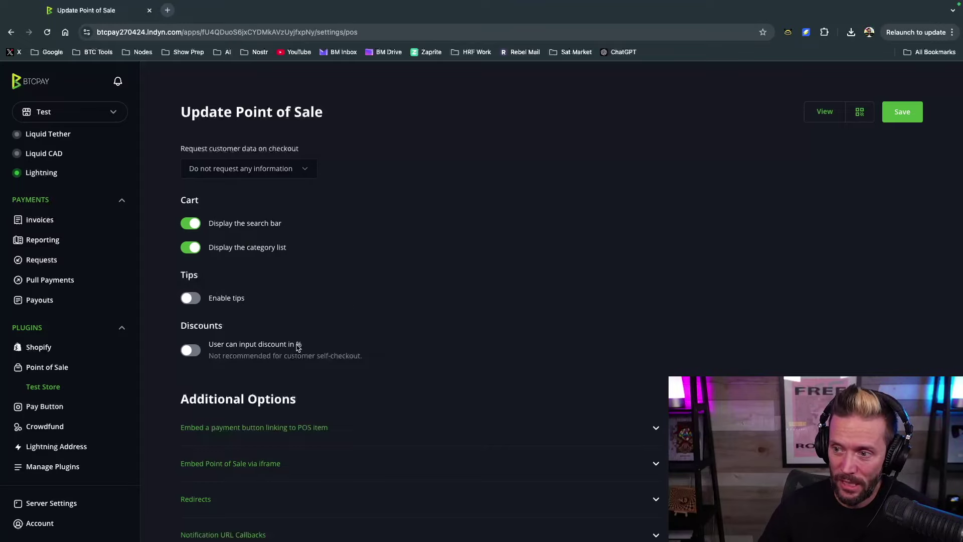
scroll(286, 348, down, 3)
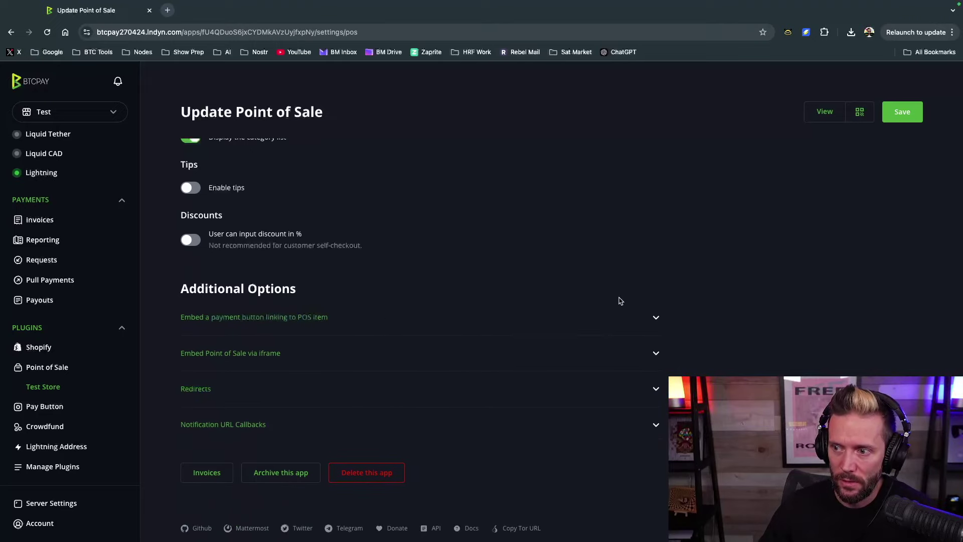
click(657, 319)
click(655, 320)
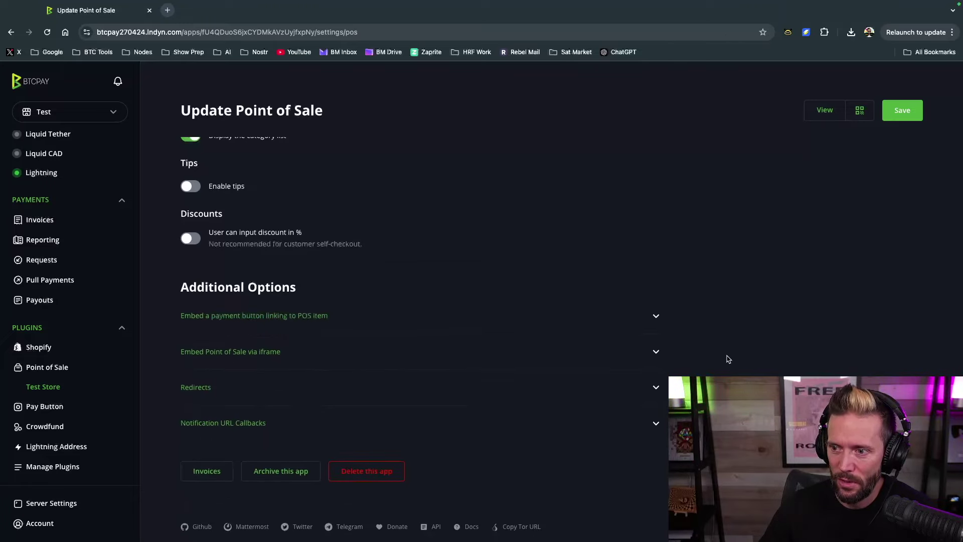
click(656, 391)
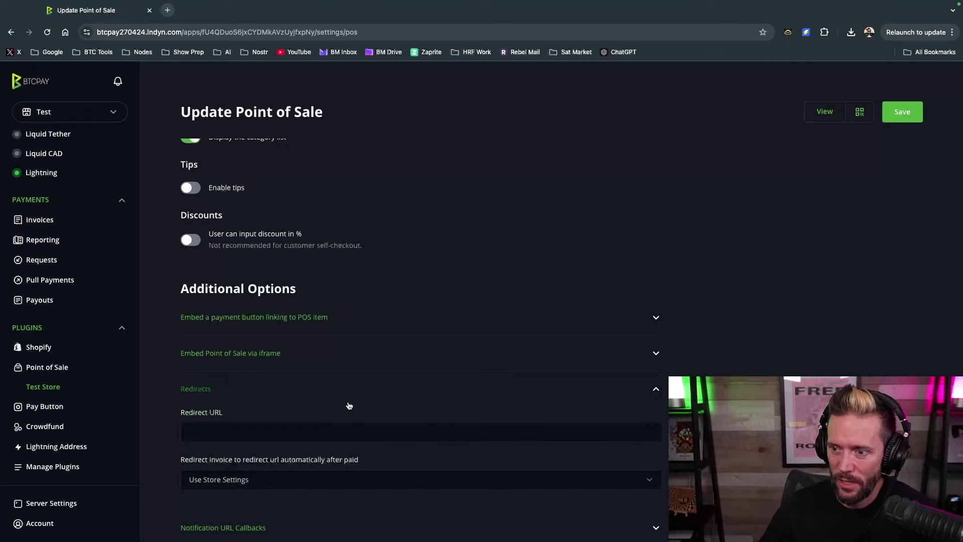
click(227, 433)
scroll(629, 427, down, 3)
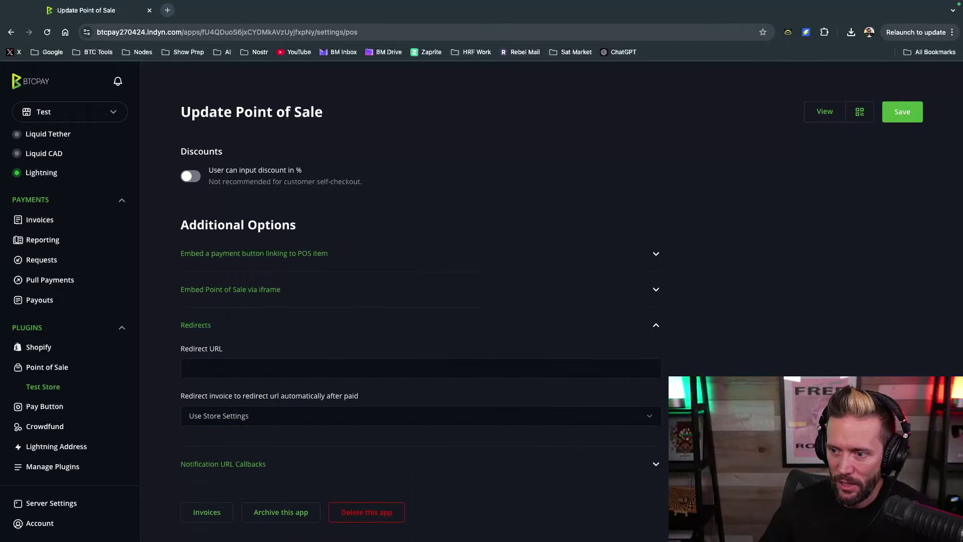
click(609, 425)
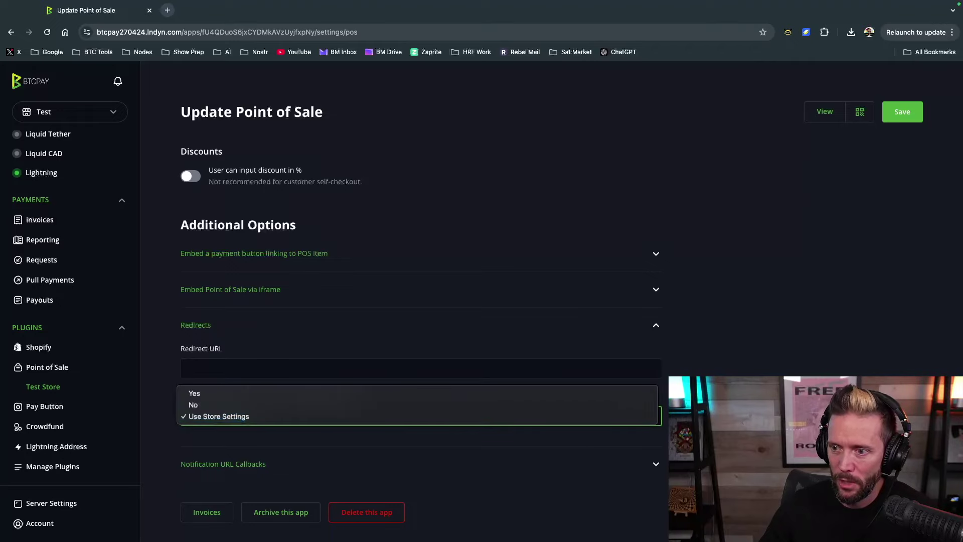
key(Escape)
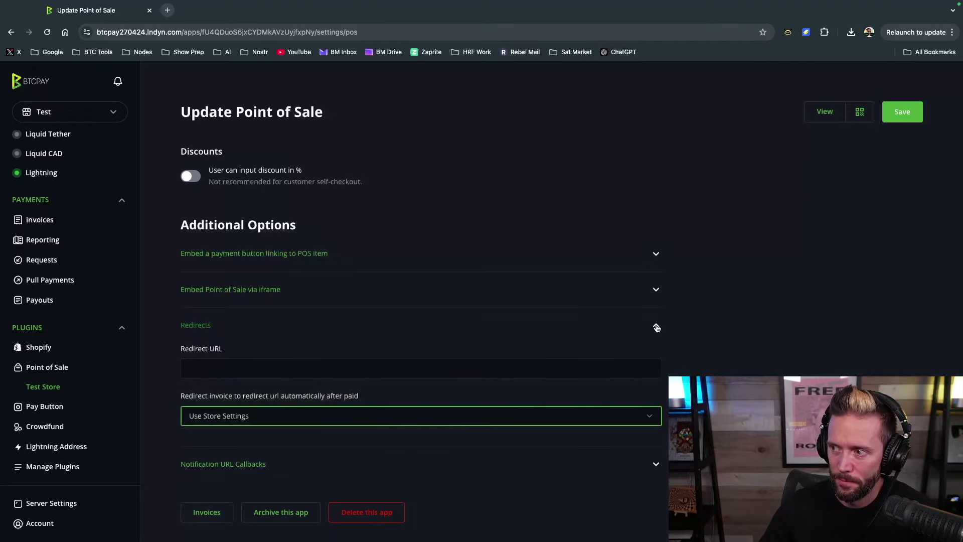
click(655, 326)
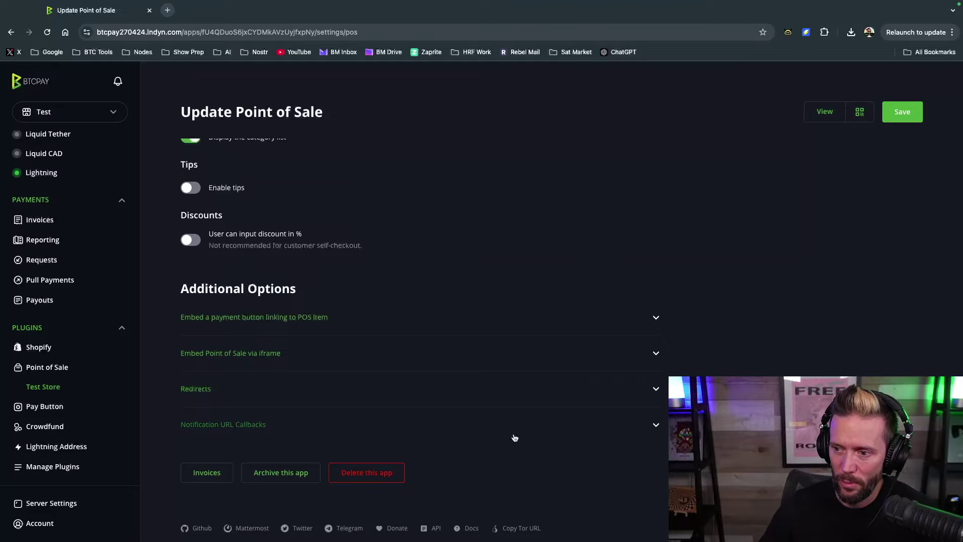
scroll(808, 370, up, 10)
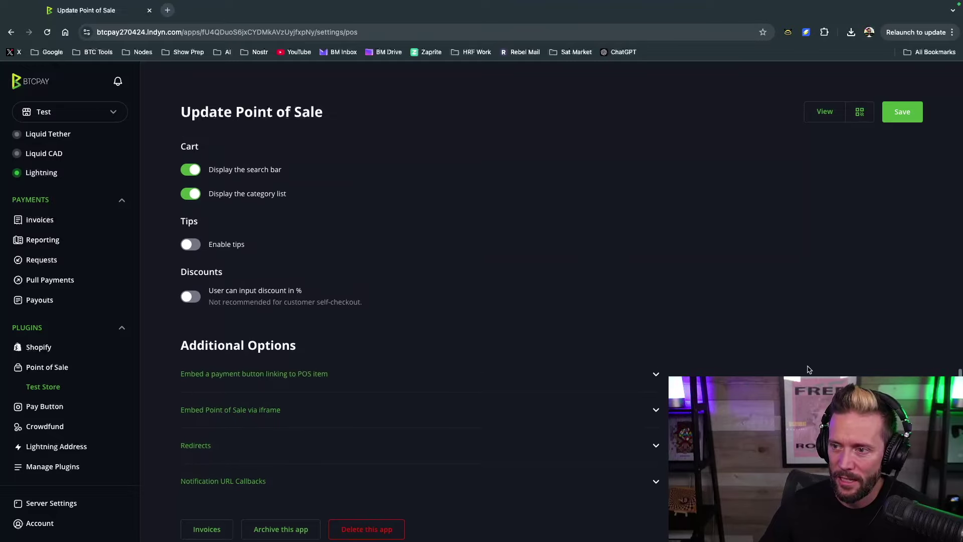
scroll(809, 369, up, 10)
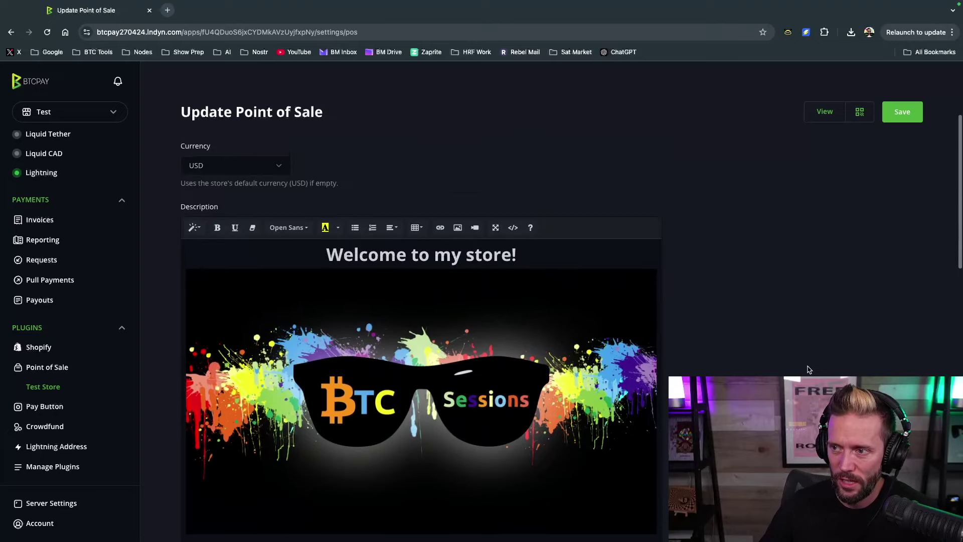
scroll(809, 370, down, 12)
scroll(808, 369, down, 10)
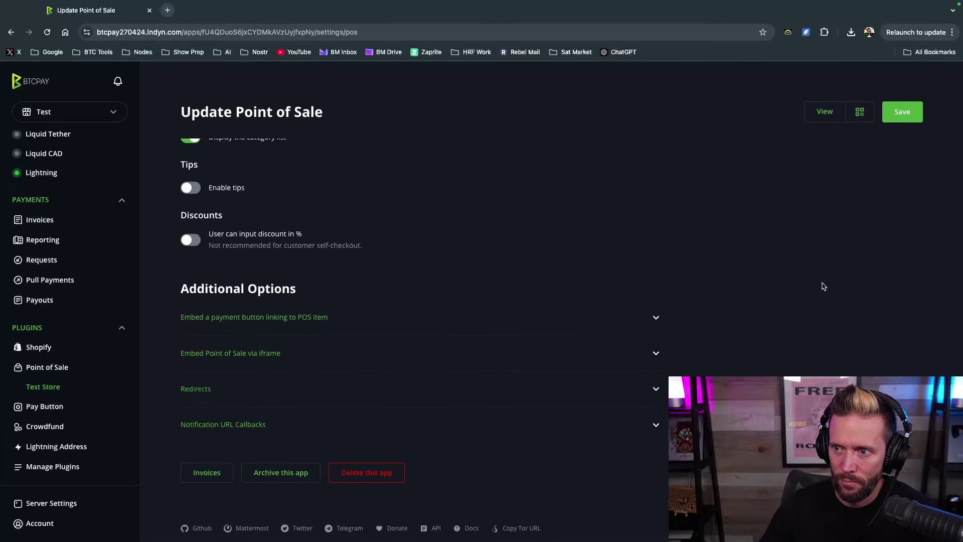
scroll(824, 286, up, 15)
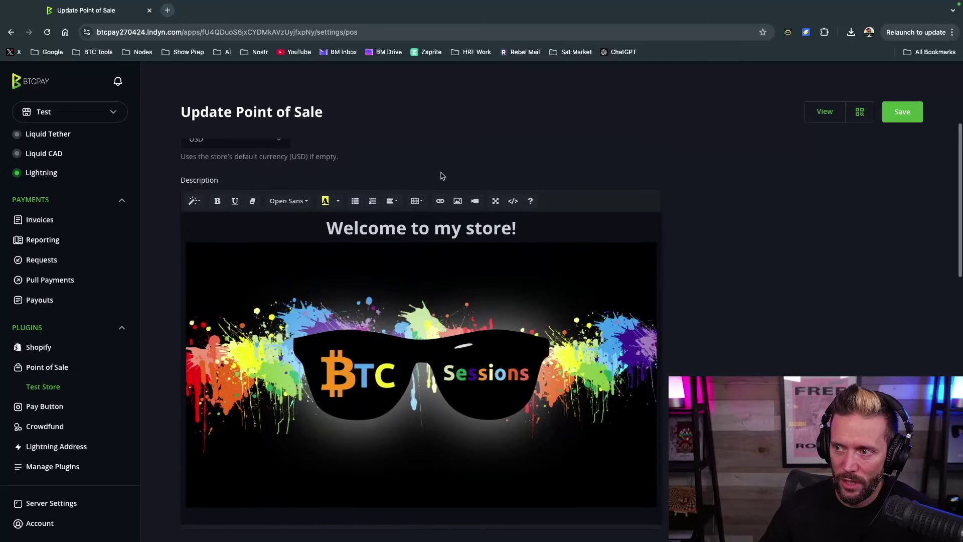
scroll(770, 260, up, 4)
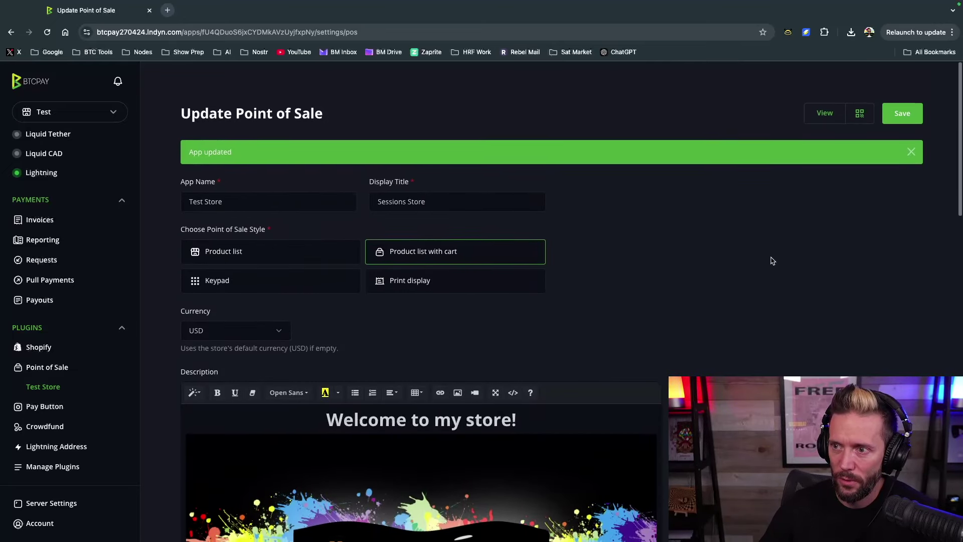
Save again and view the public Sessions Store page in a new tab, down to its products.
click(903, 111)
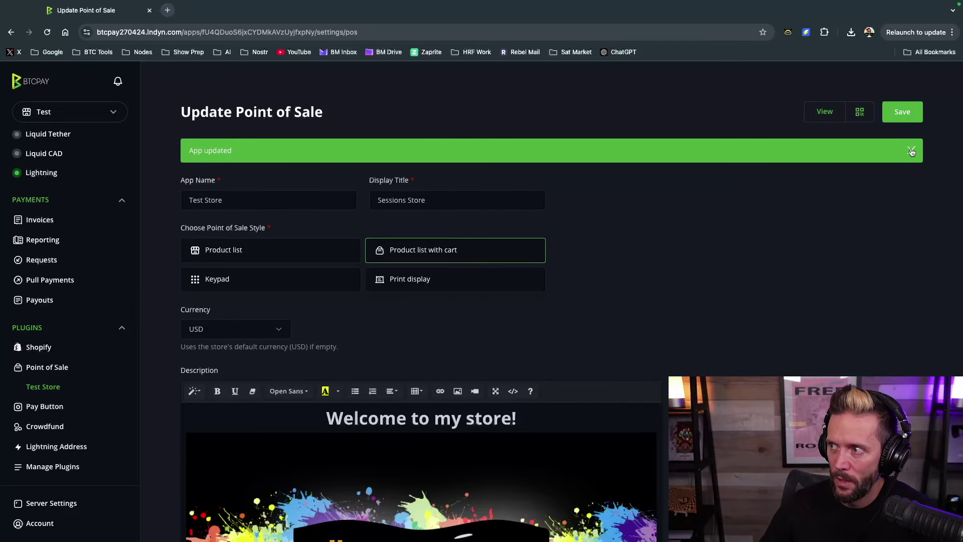
click(913, 152)
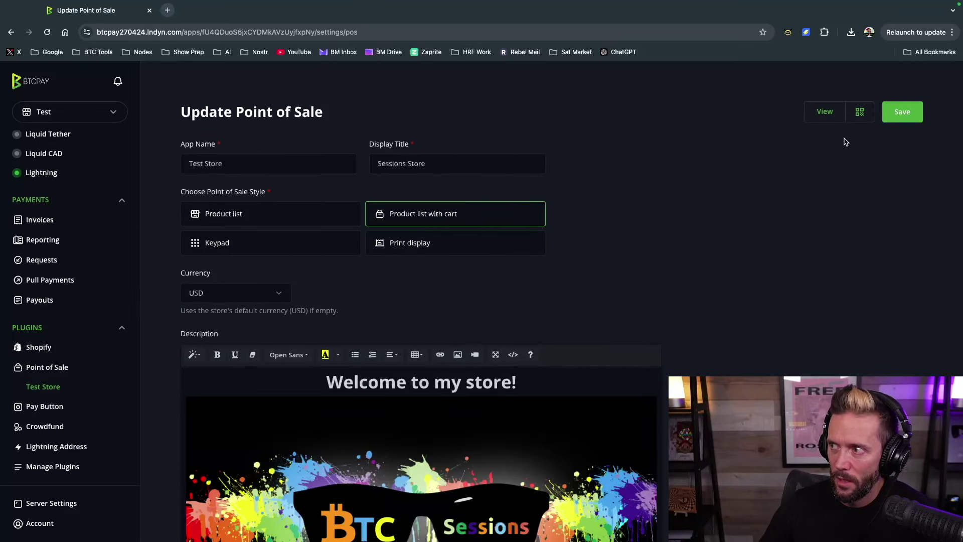
click(825, 112)
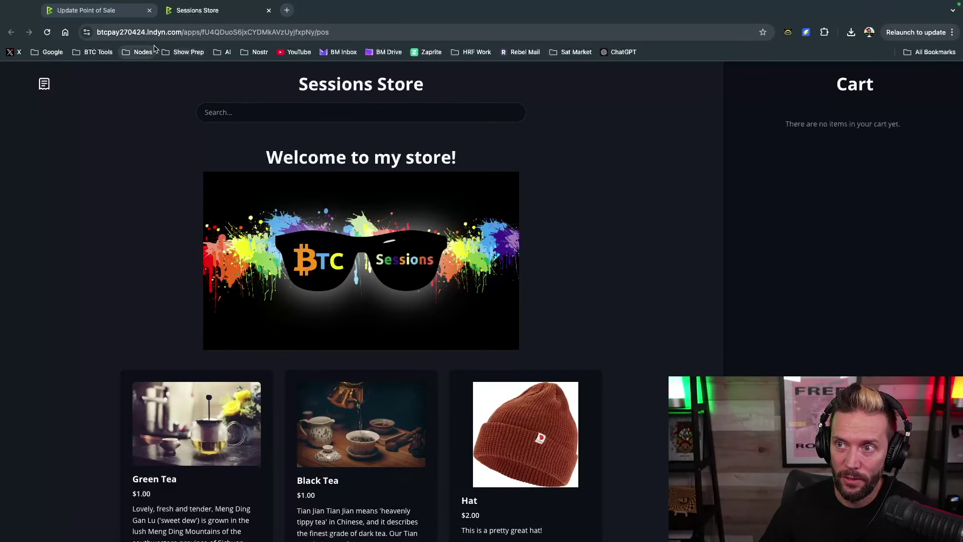
click(145, 32)
click(132, 199)
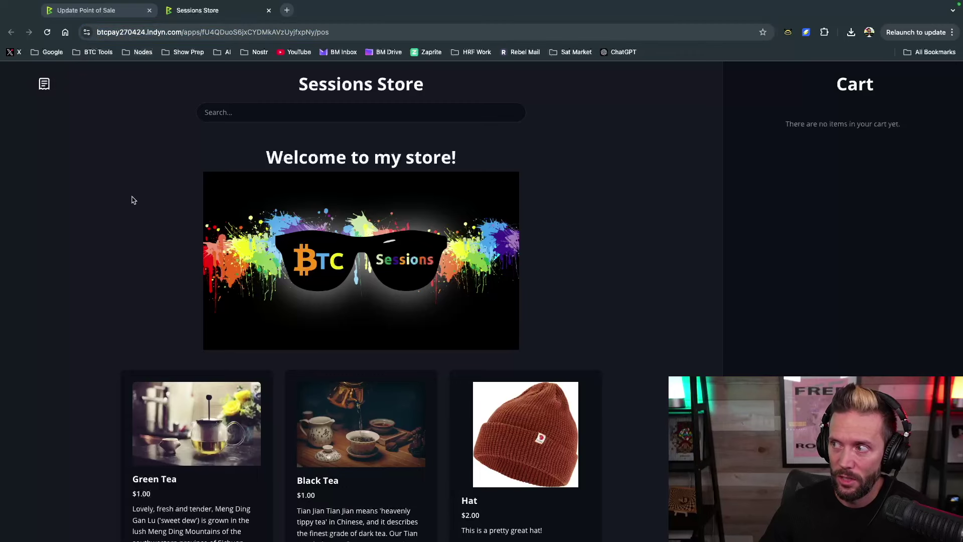
scroll(112, 296, down, 3)
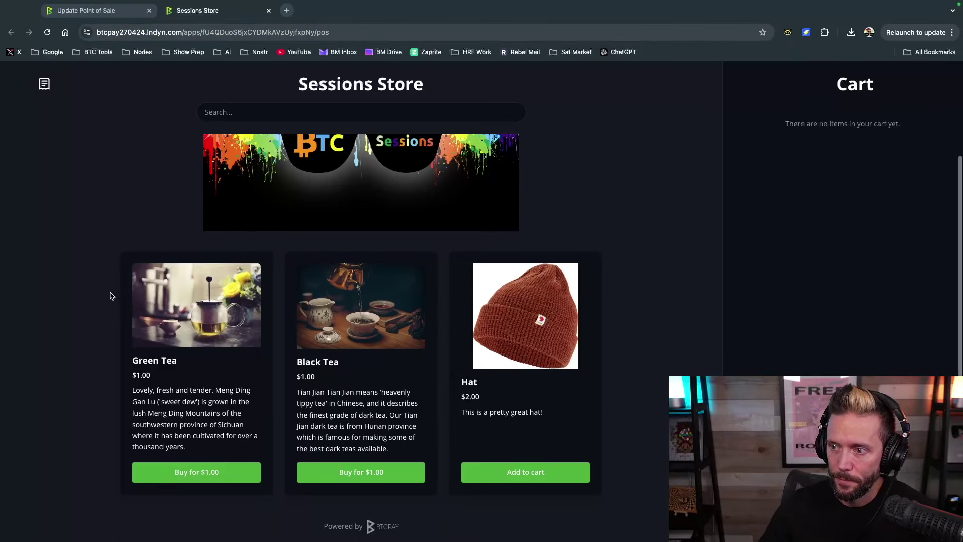
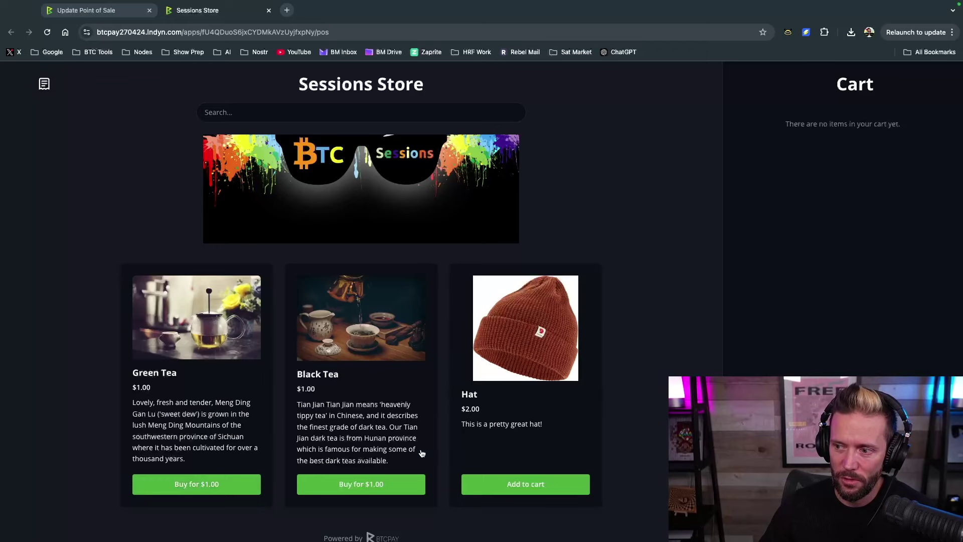
Add Green Tea, Black Tea and the Hat to the cart and pay the $4.00 total.
click(157, 489)
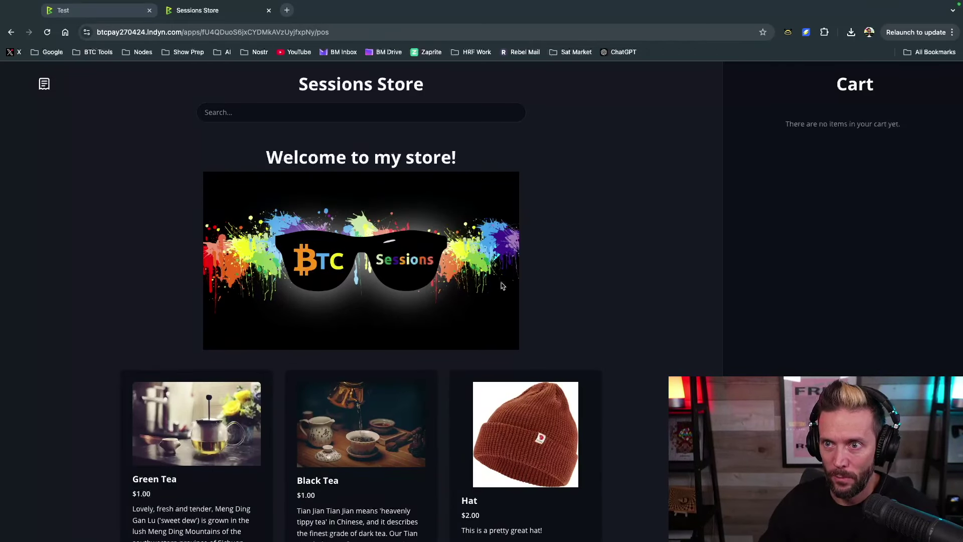
scroll(502, 286, down, 3)
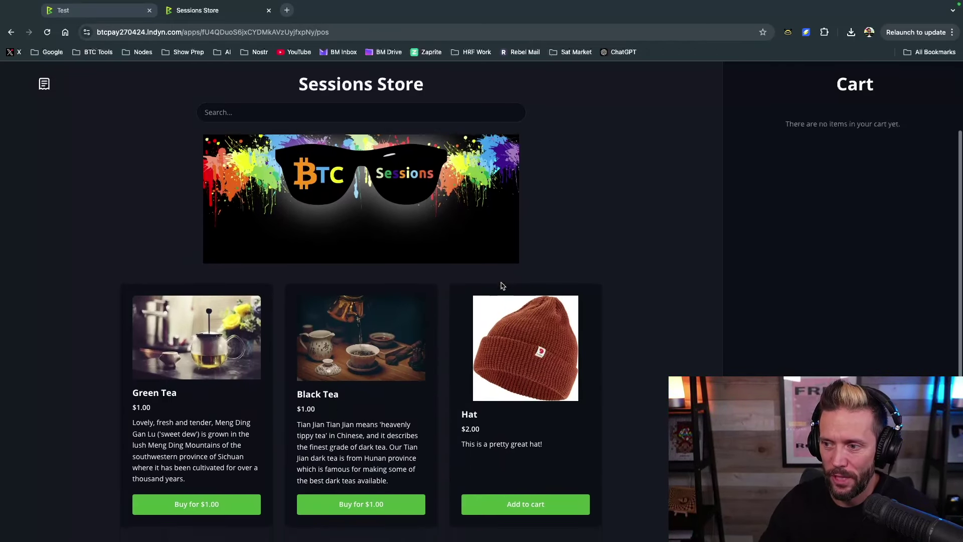
click(192, 474)
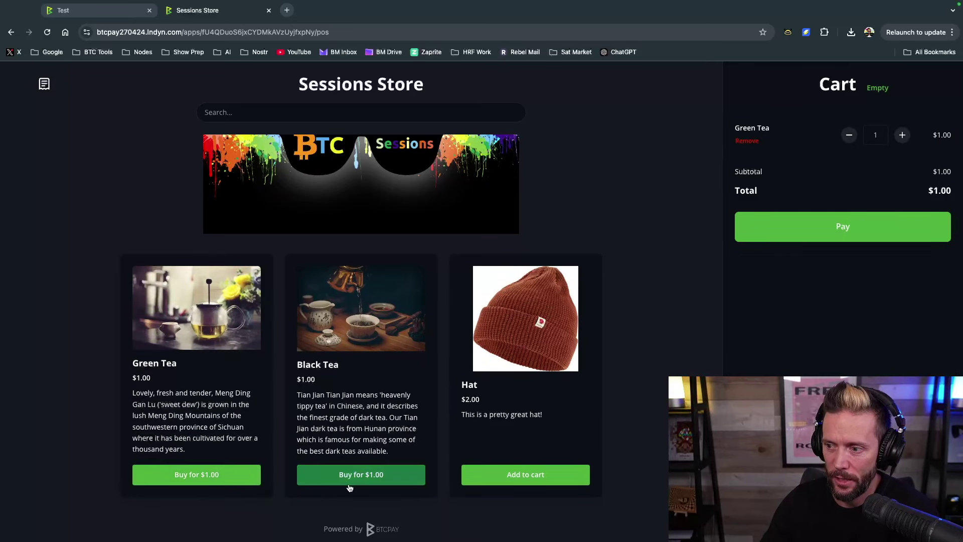
click(351, 479)
click(508, 474)
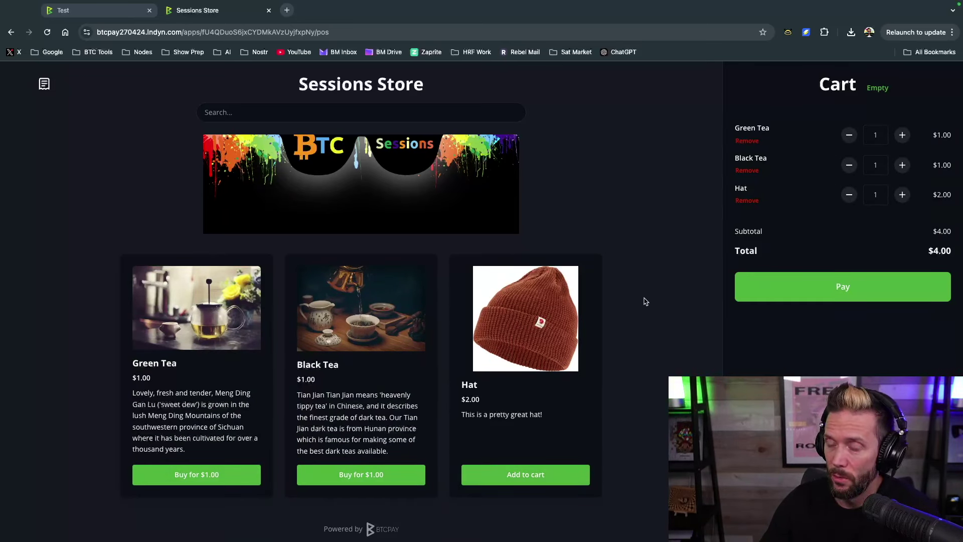
click(866, 291)
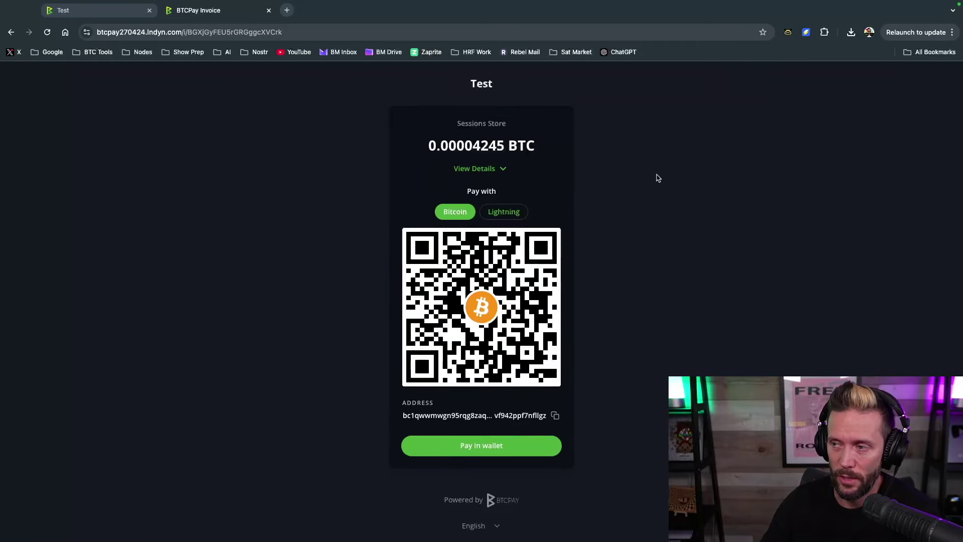
Switch the invoice to Lightning and paste it into the Speed wallet's send field.
click(502, 217)
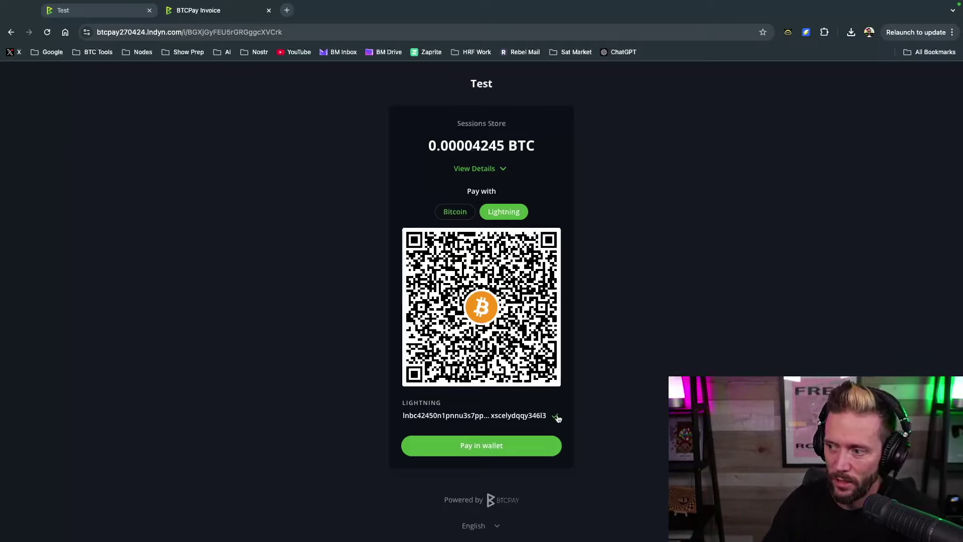
click(804, 33)
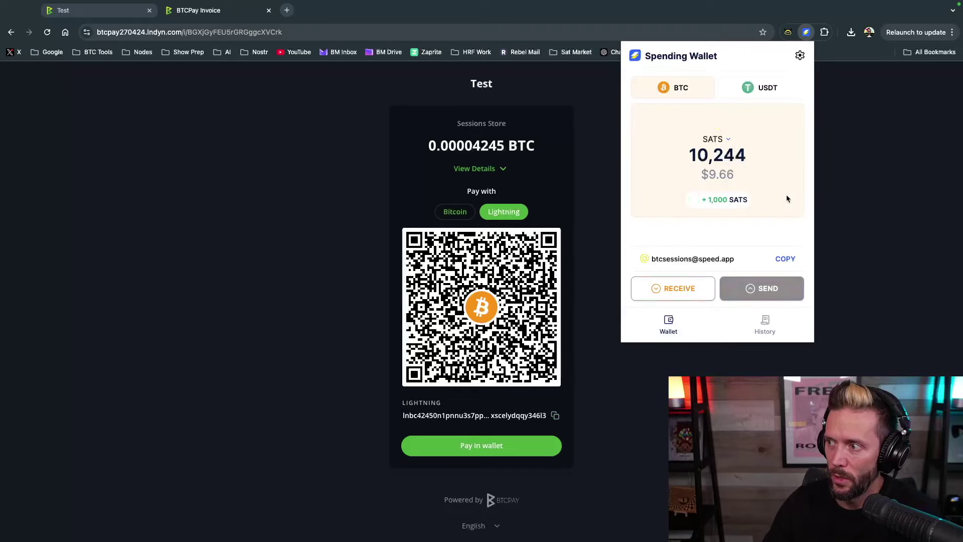
click(763, 289)
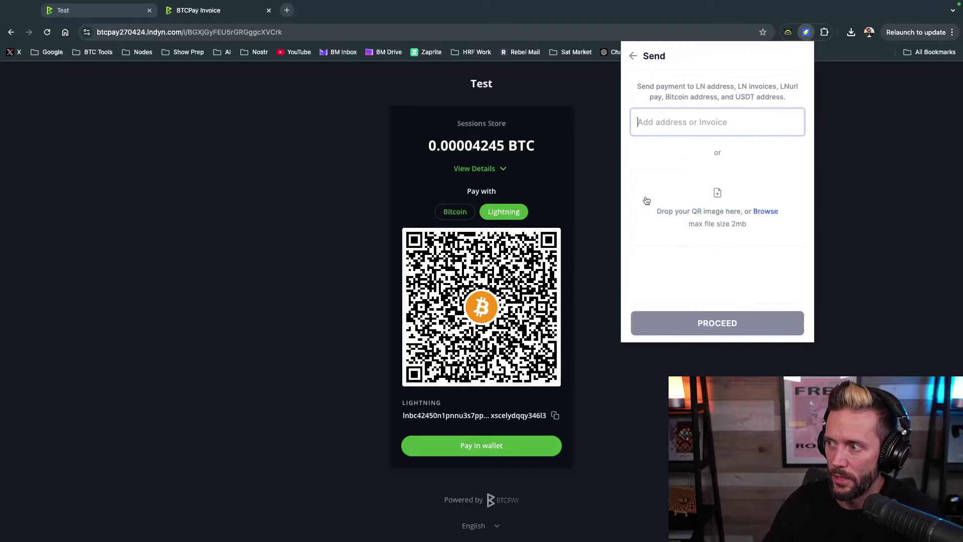
right_click(663, 130)
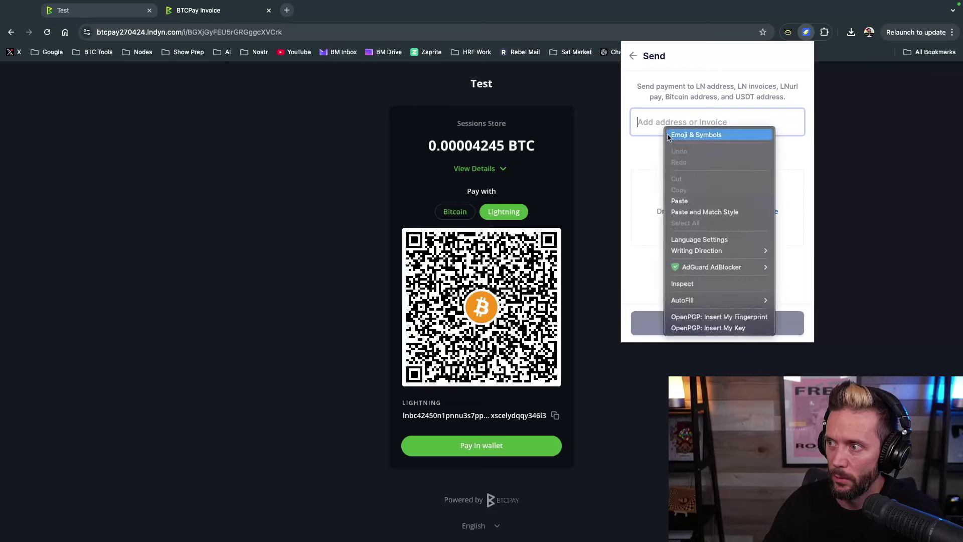
click(687, 200)
Send the 4,245-sat payment and return to the Sessions Store page.
click(712, 321)
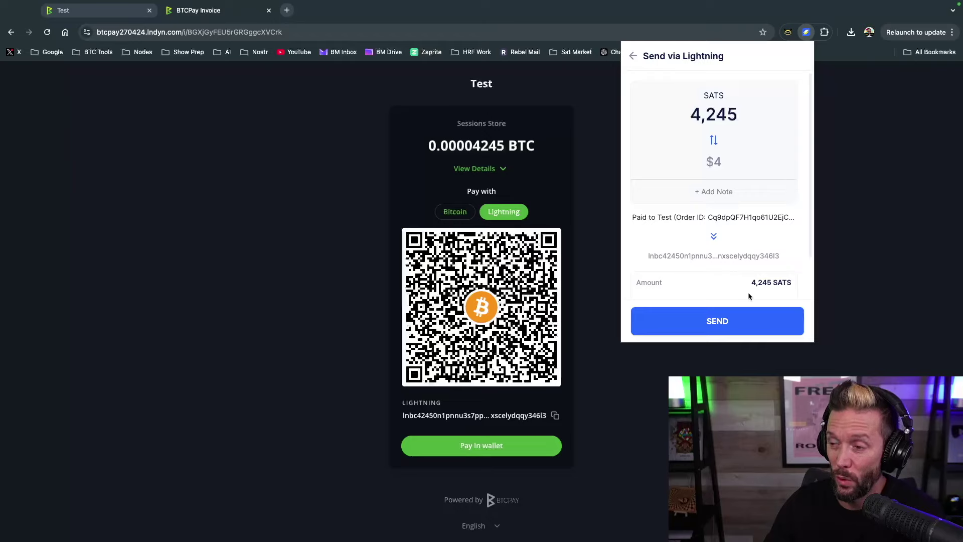
click(718, 321)
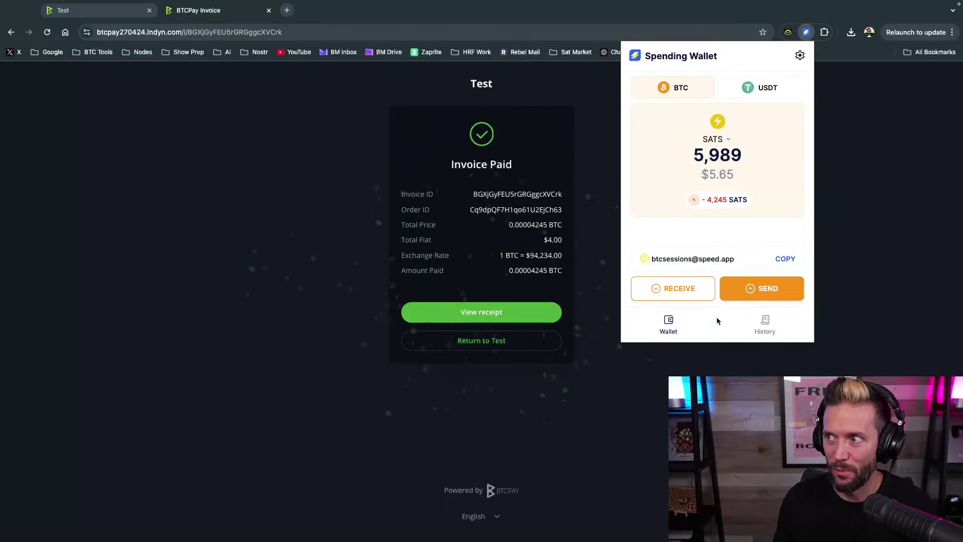
click(364, 257)
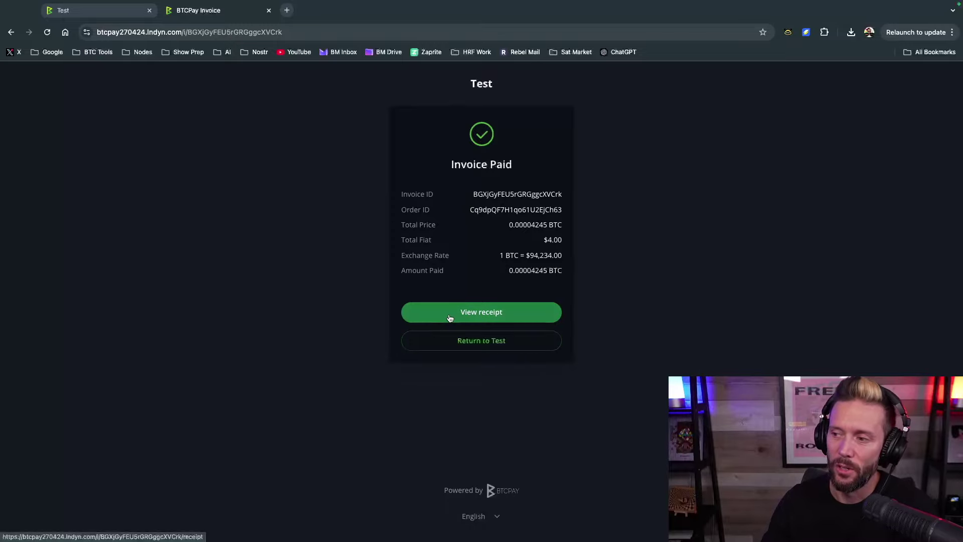
click(490, 339)
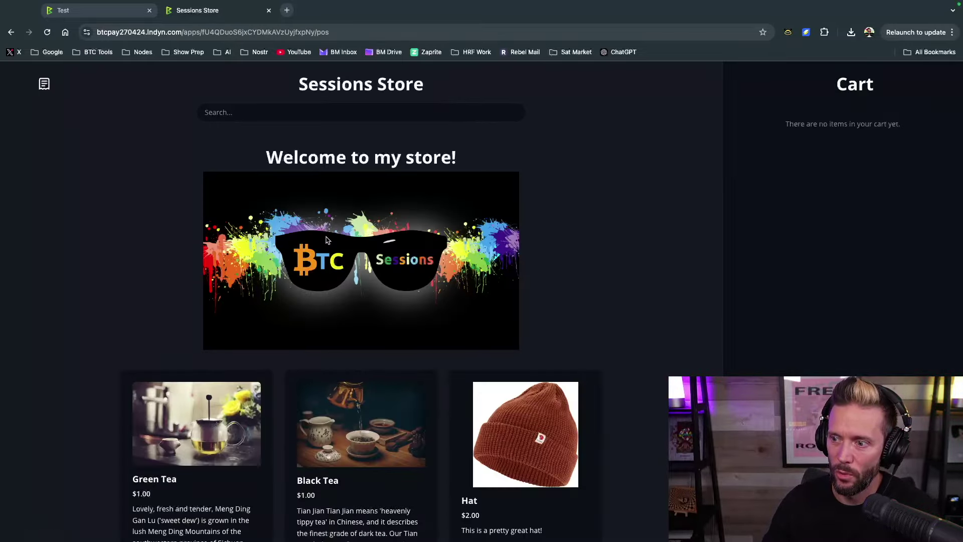
Close the Sessions Store tab and scroll the dashboard sidebar down toward Plugins.
scroll(503, 315, down, 5)
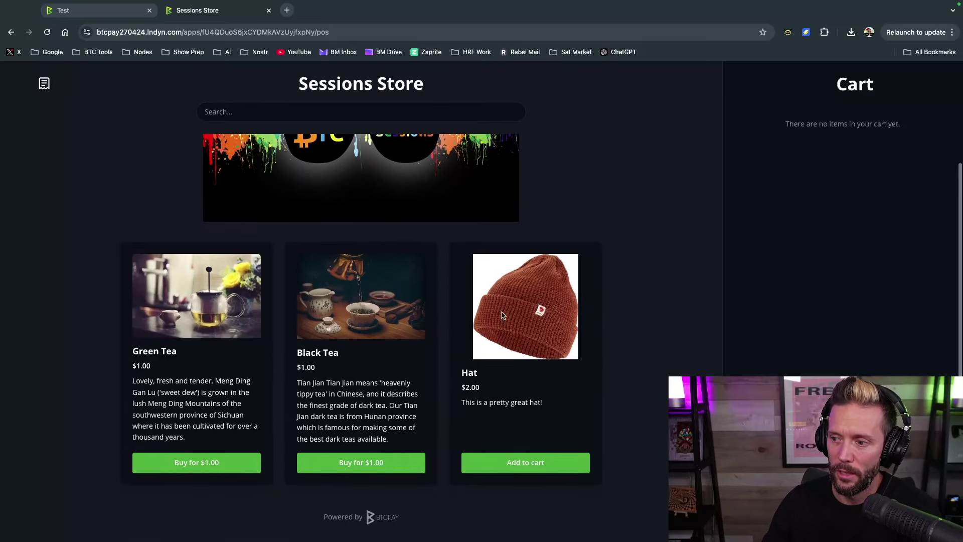
scroll(503, 316, up, 5)
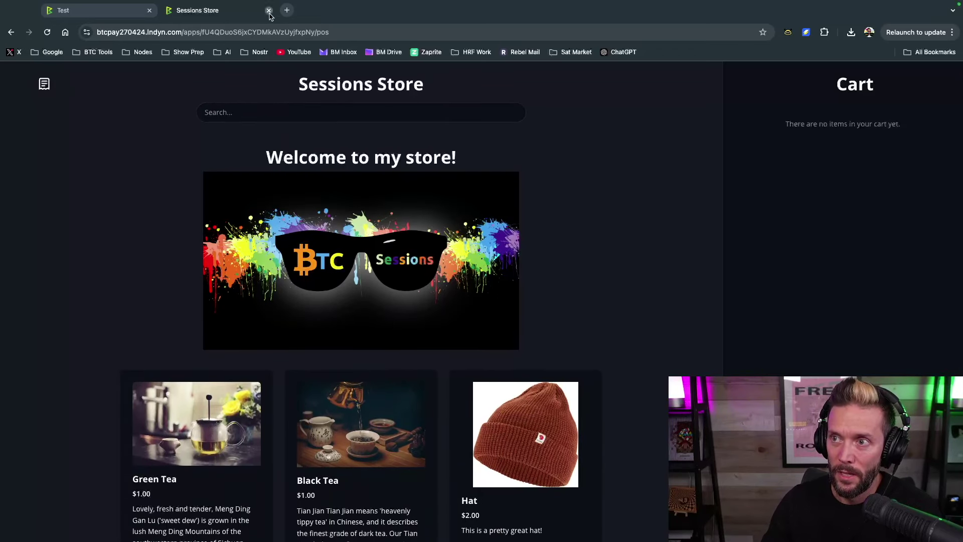
click(269, 10)
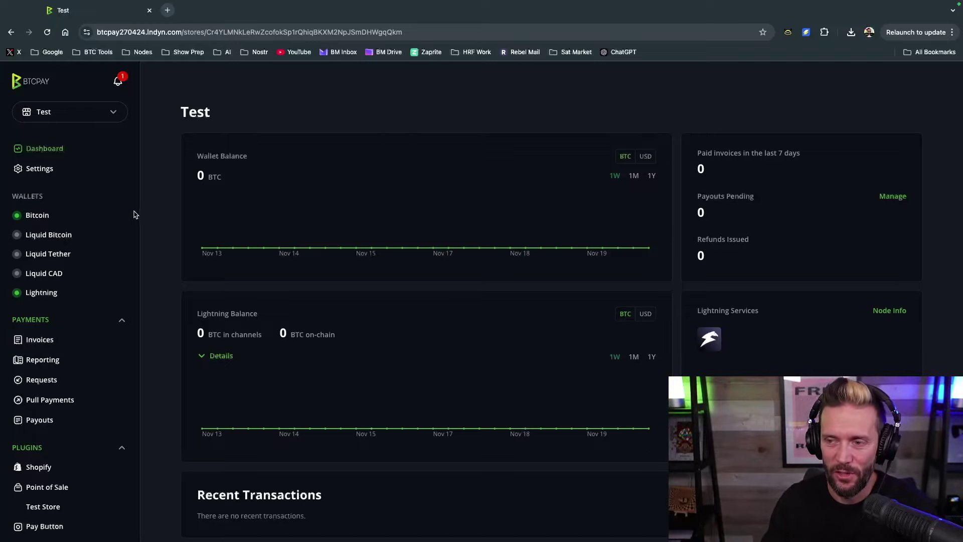
scroll(104, 225, down, 3)
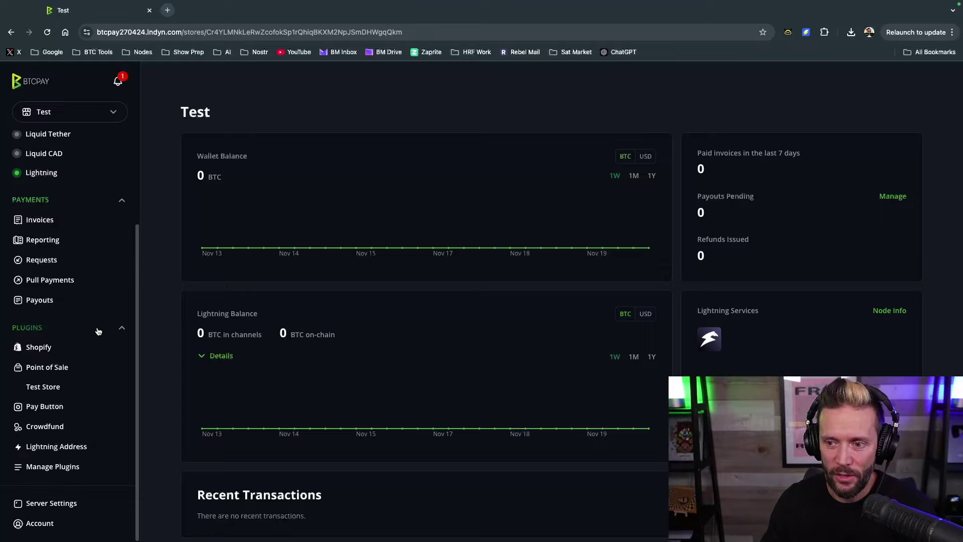
scroll(102, 227, up, 3)
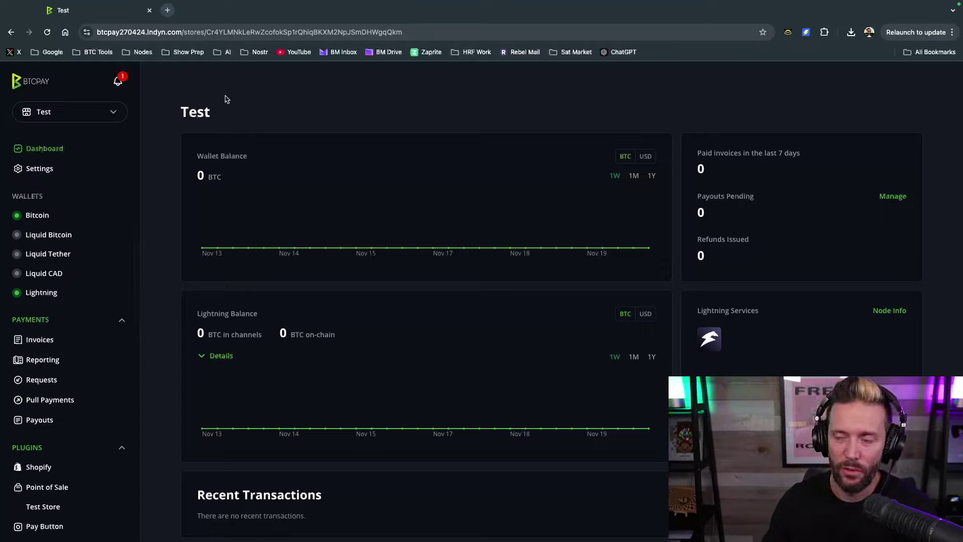
scroll(64, 361, down, 2)
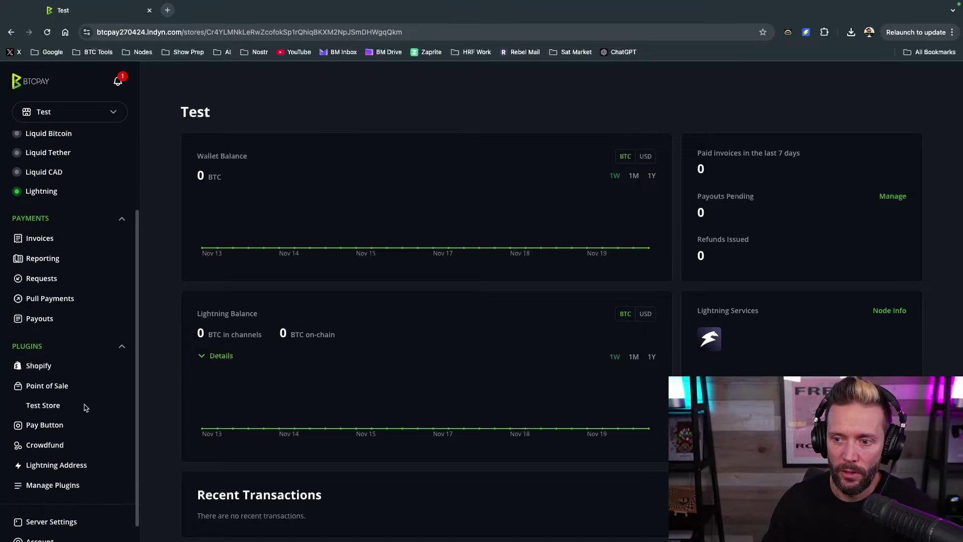
Make Test Store's point of sale request a shipping address on checkout and save it.
click(38, 406)
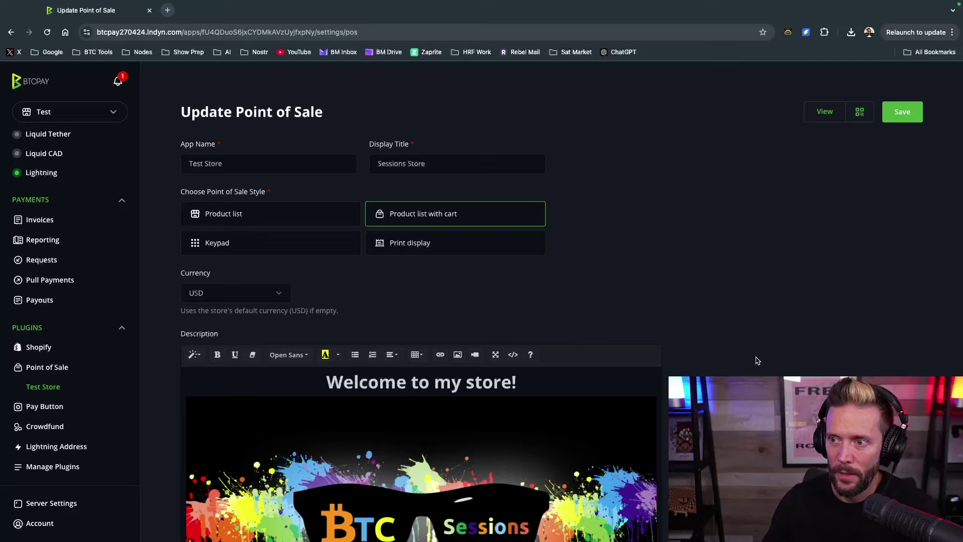
scroll(757, 360, down, 10)
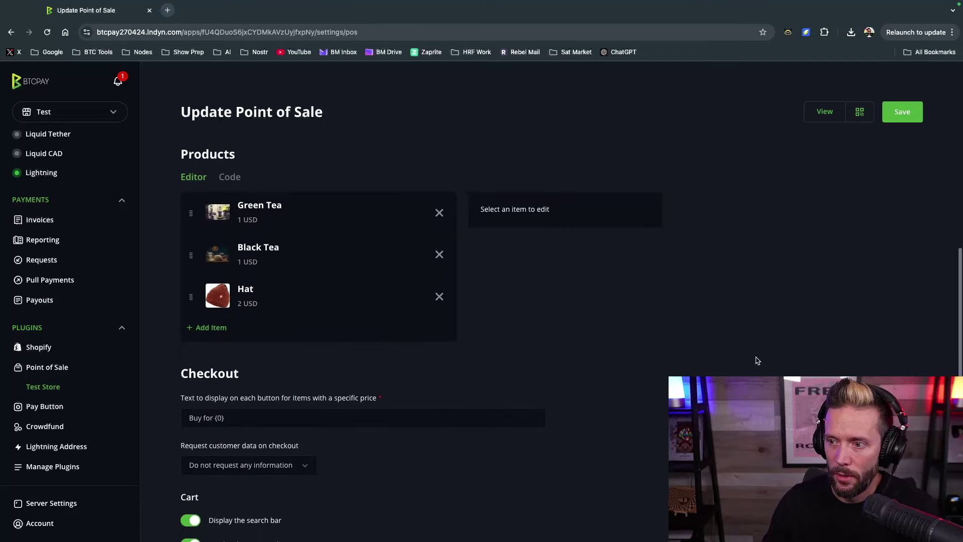
scroll(758, 360, down, 7)
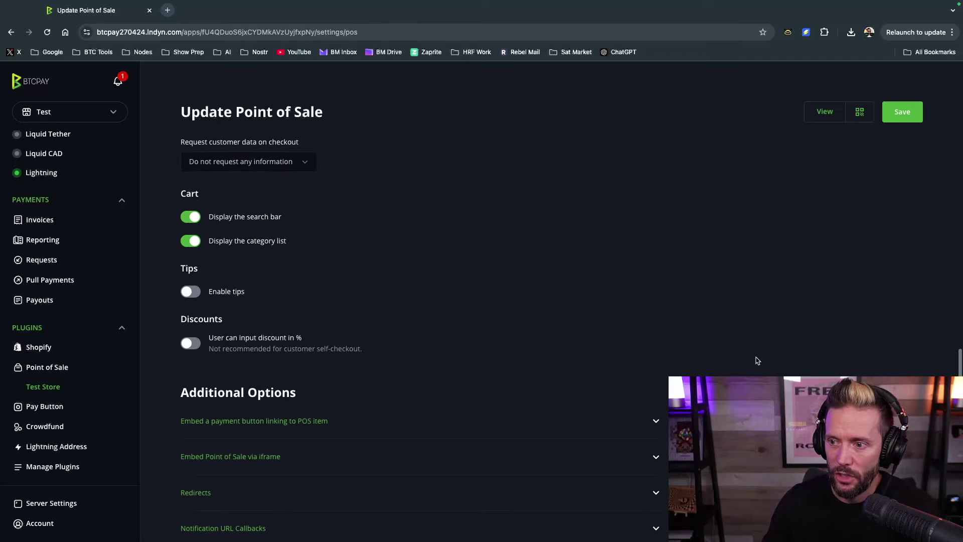
scroll(757, 361, down, 1)
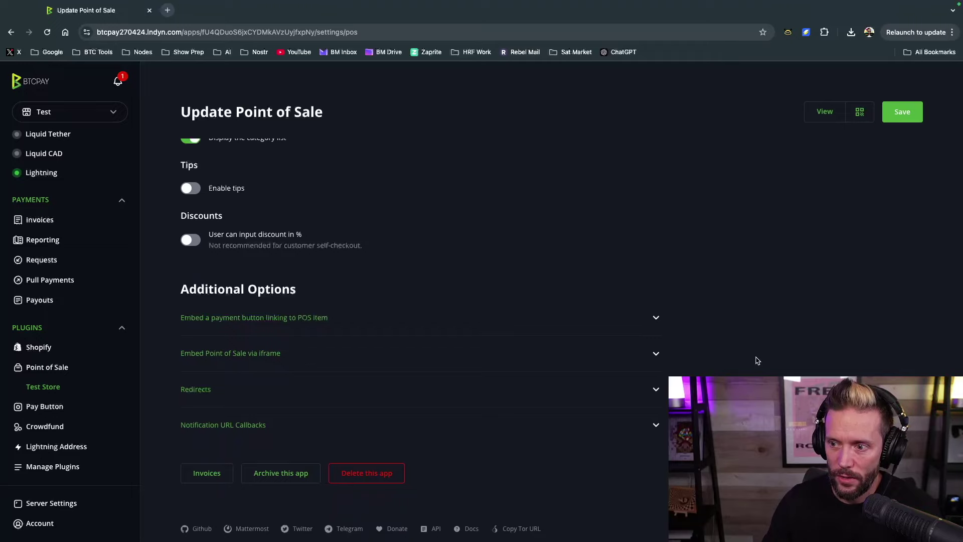
scroll(758, 360, up, 2)
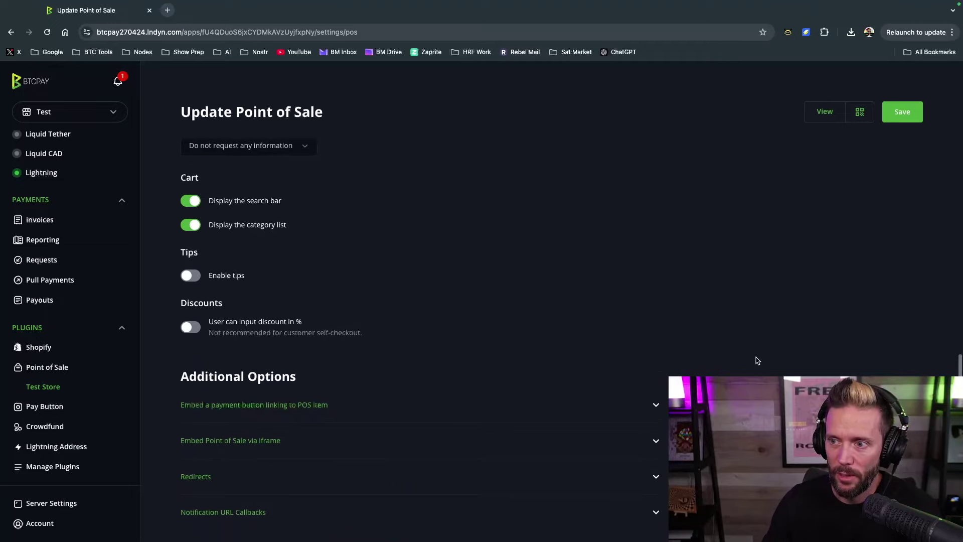
scroll(758, 360, up, 3)
click(201, 271)
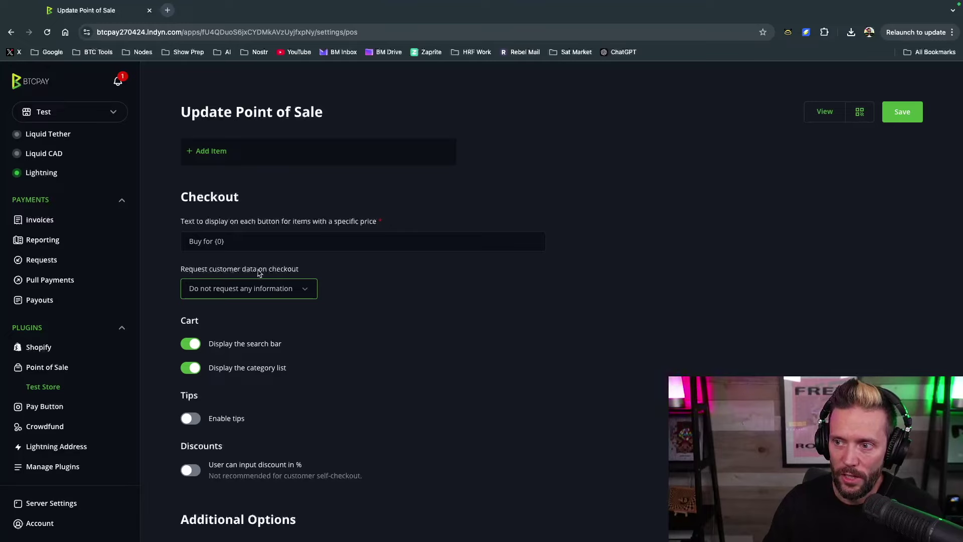
click(309, 289)
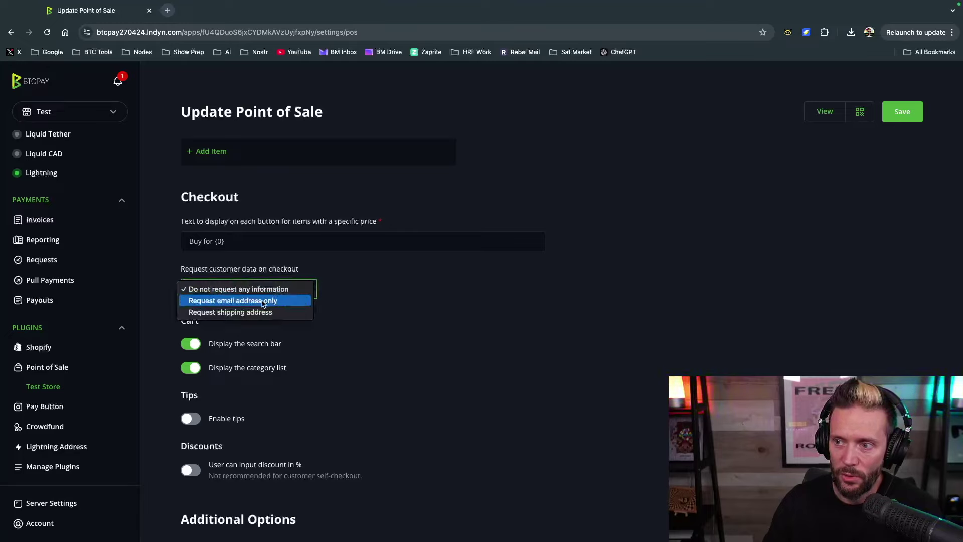
click(236, 313)
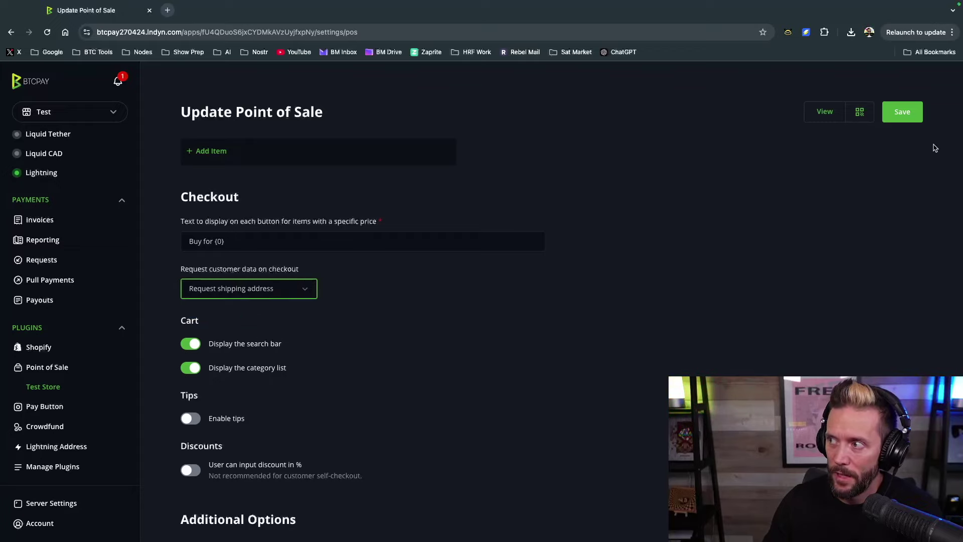
click(901, 113)
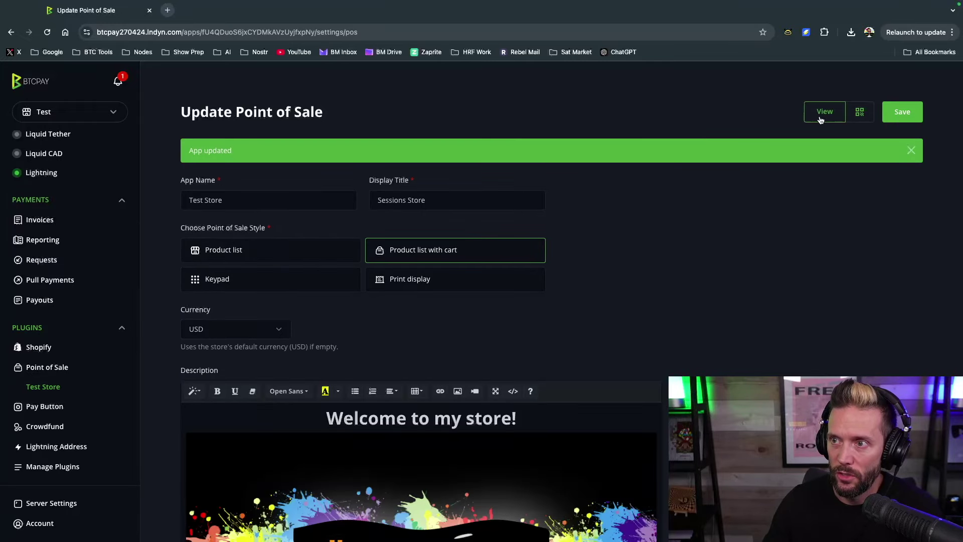
click(818, 116)
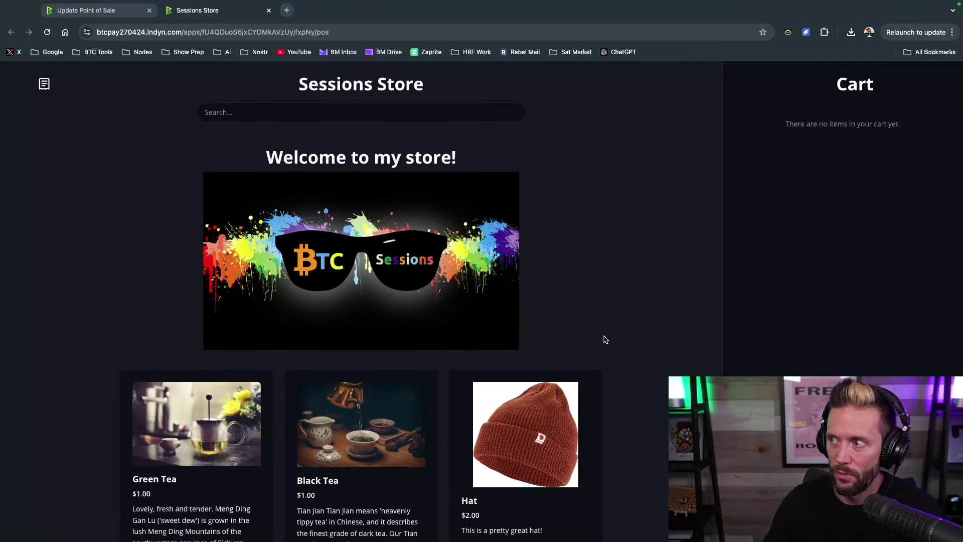
Add Green Tea to the cart and check out to reach the address form.
scroll(602, 337, down, 3)
click(213, 466)
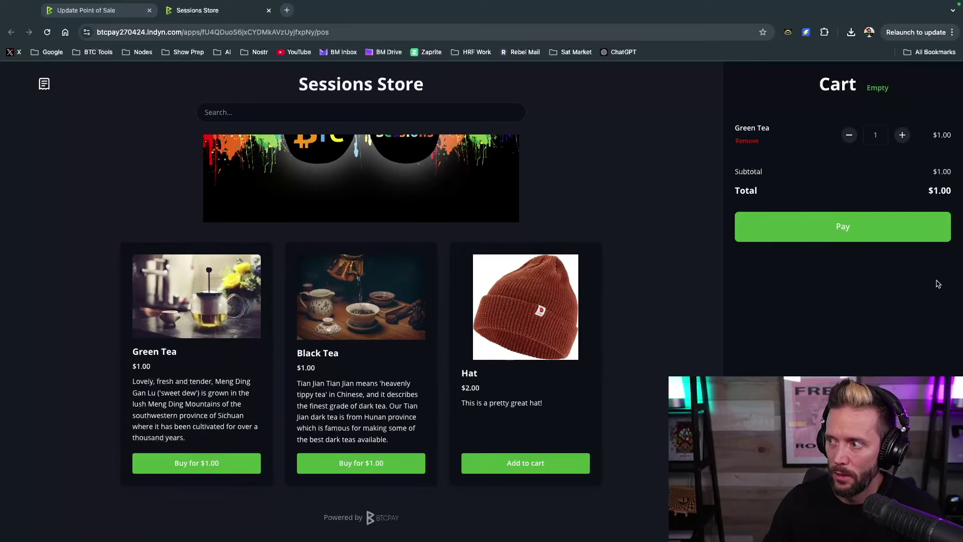
click(841, 228)
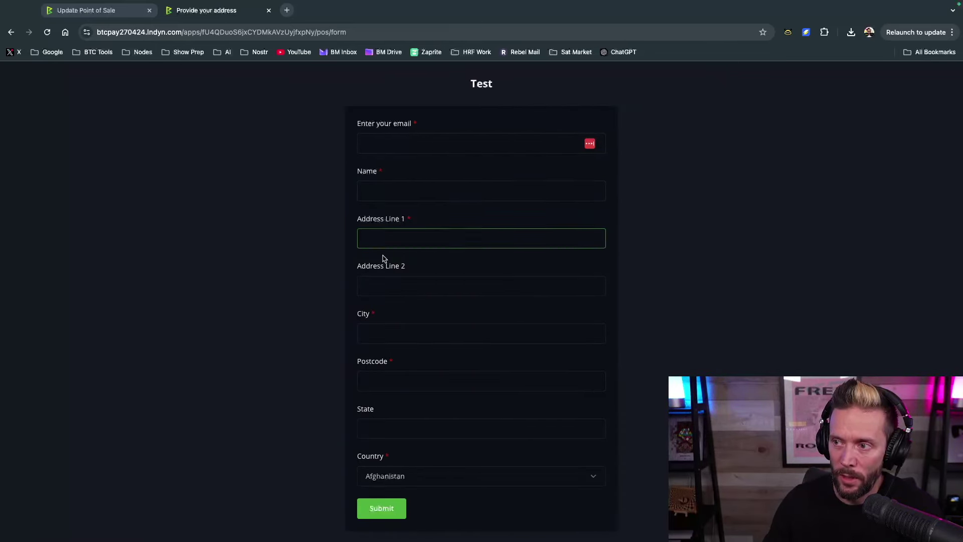
Try the State and City fields of the address form, then close its tab.
click(463, 430)
scroll(473, 432, down, 2)
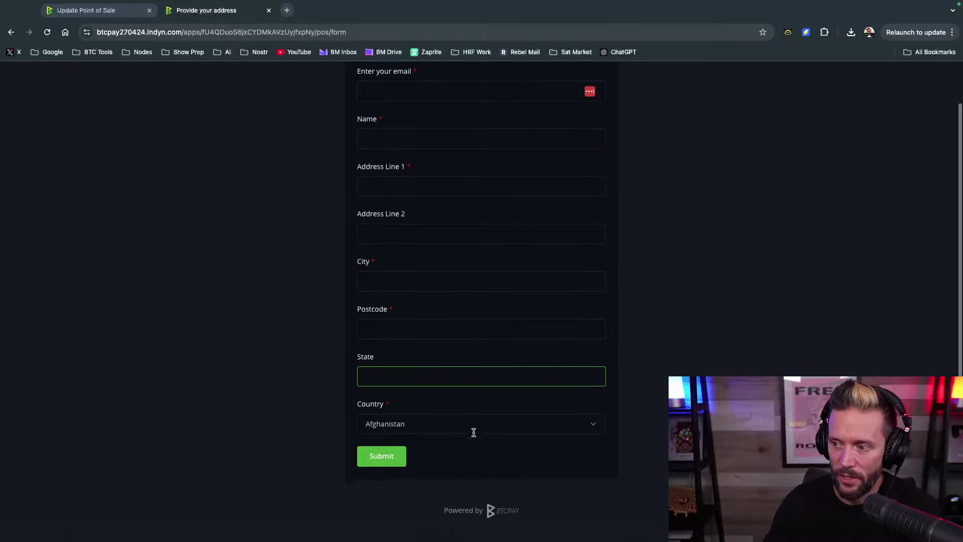
scroll(469, 206, up, 3)
scroll(468, 206, down, 1)
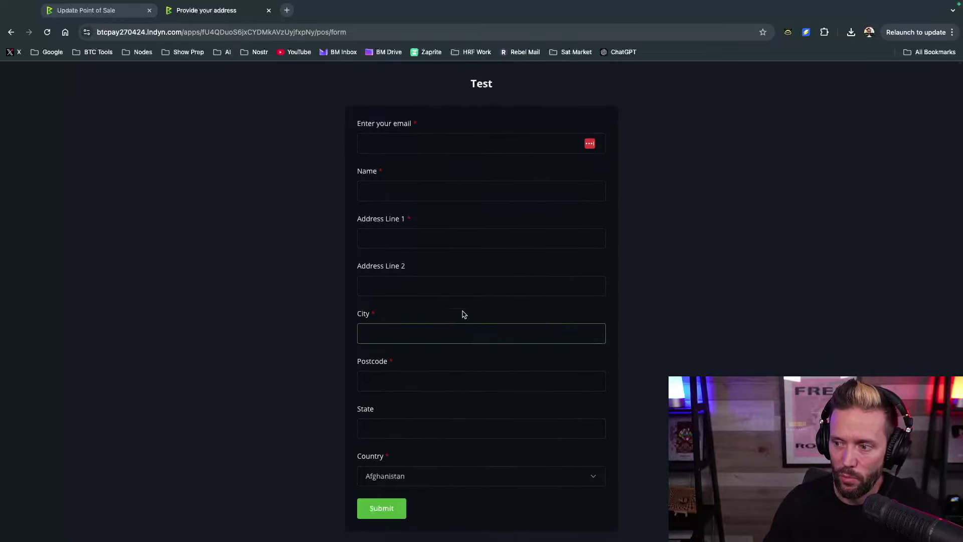
click(532, 339)
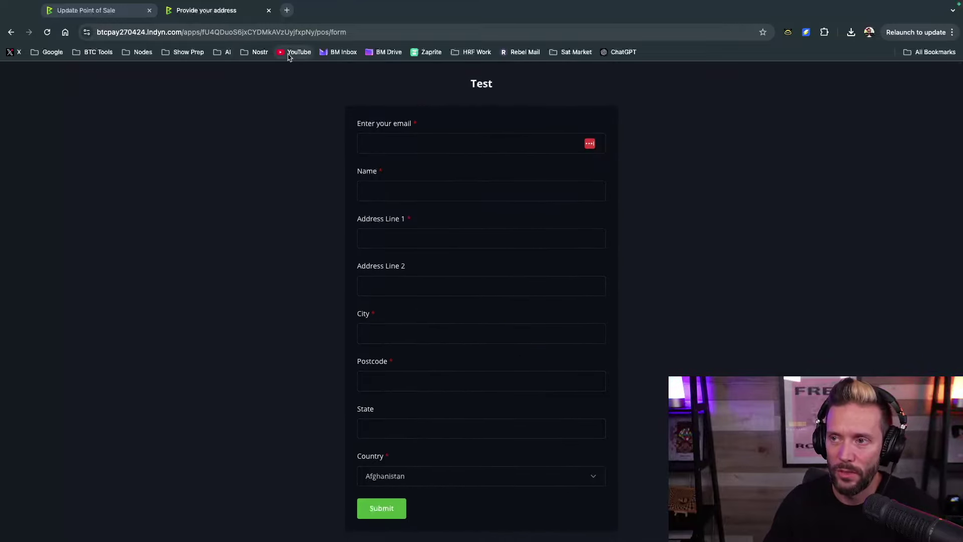
click(269, 11)
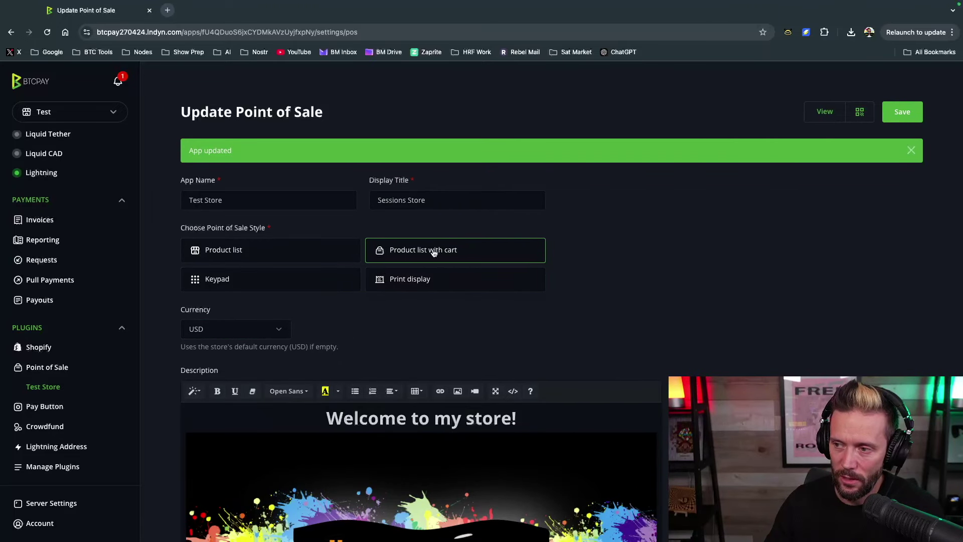
Switch the style to Keypad and back to Product list with cart, then save.
click(273, 283)
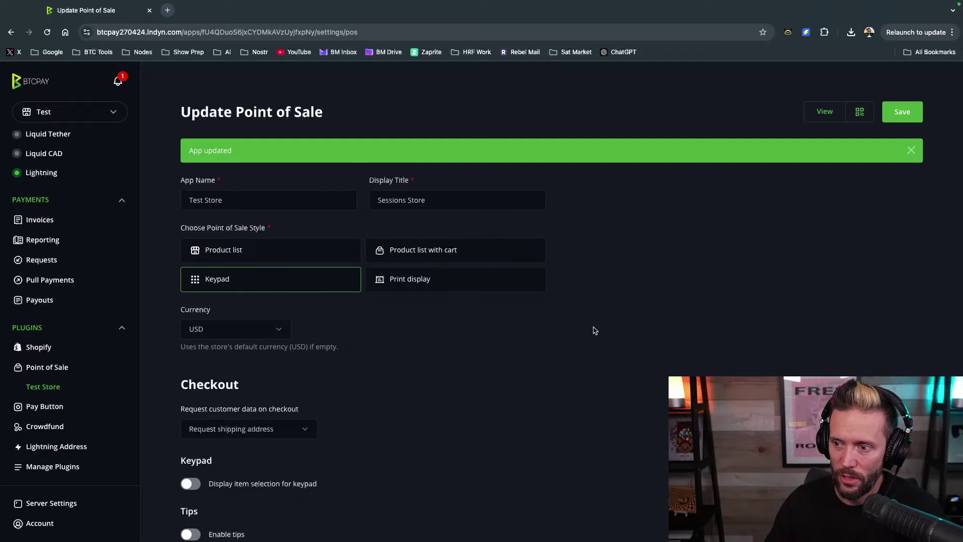
scroll(595, 329, down, 2)
scroll(594, 330, up, 2)
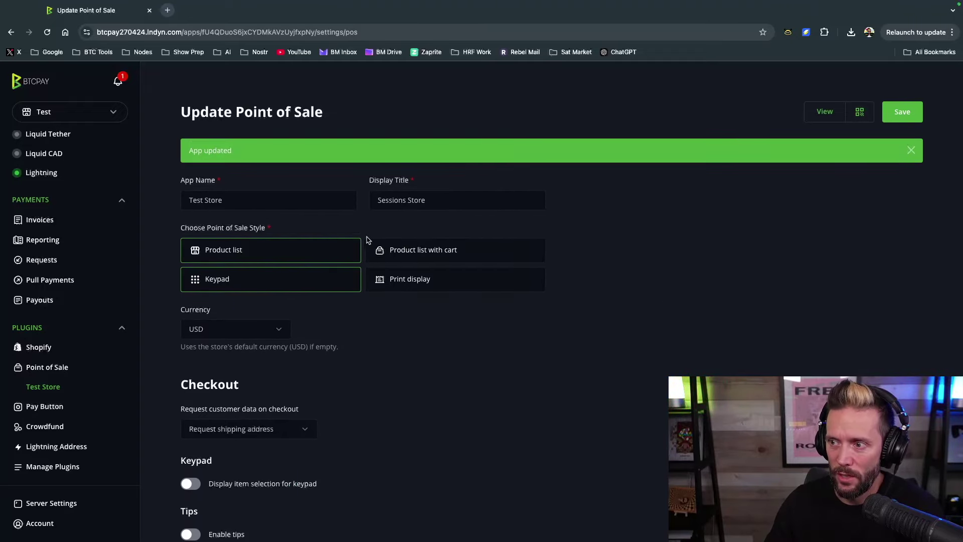
click(420, 250)
scroll(660, 313, down, 5)
scroll(664, 327, up, 6)
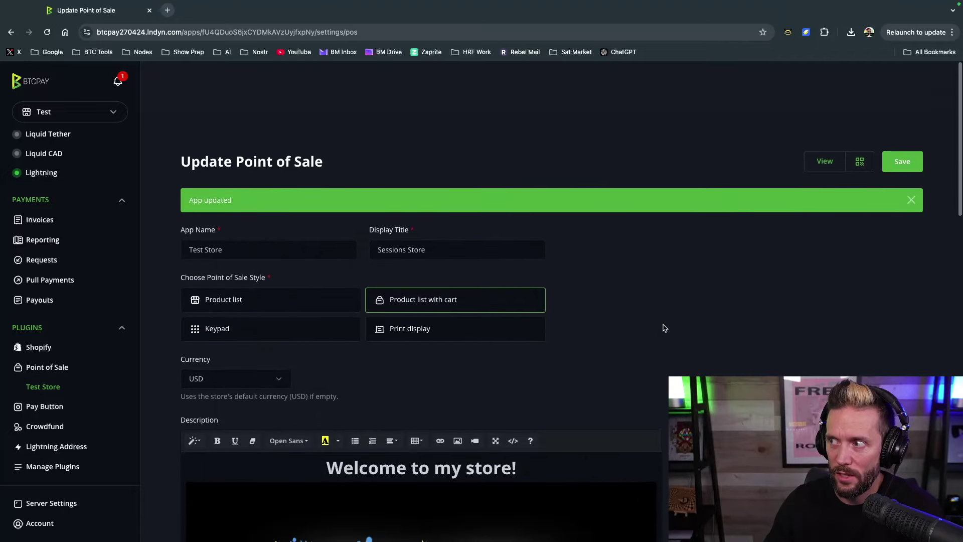
click(896, 114)
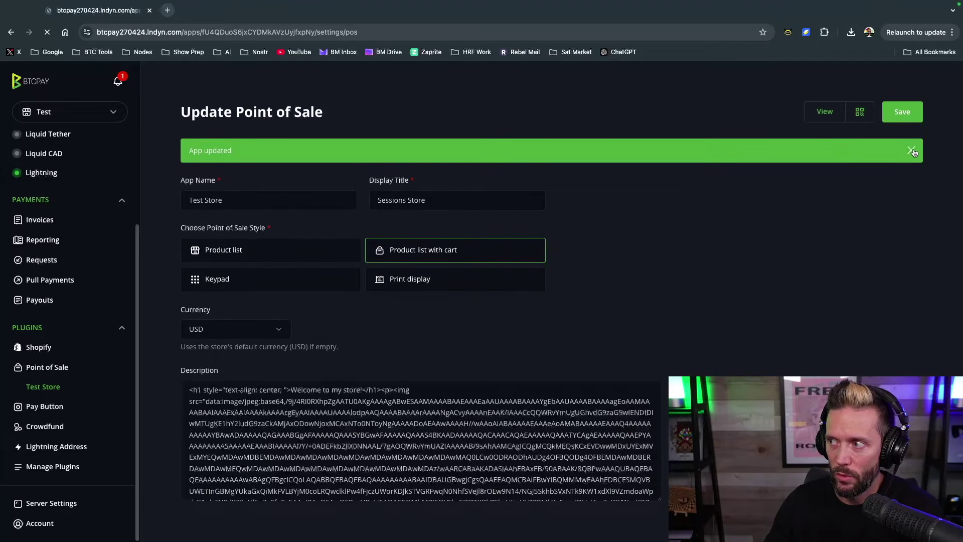
click(912, 151)
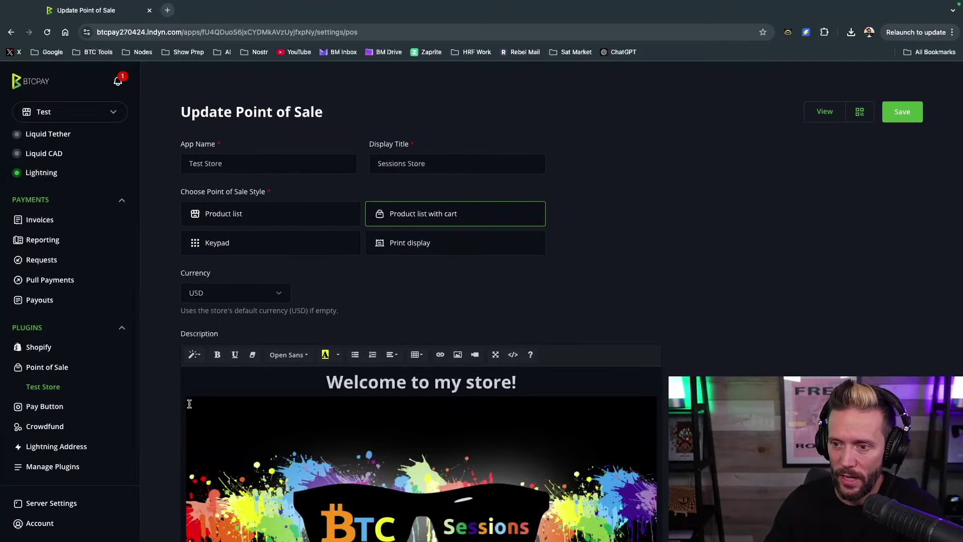
click(40, 370)
Create a point of sale app with the App Name 'In Store PoS'.
click(223, 158)
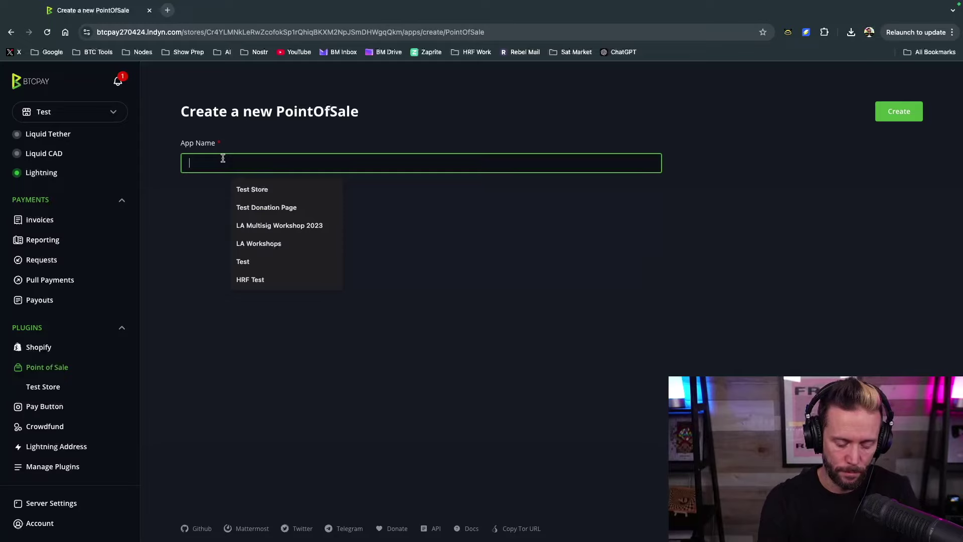
text(In Store PoS)
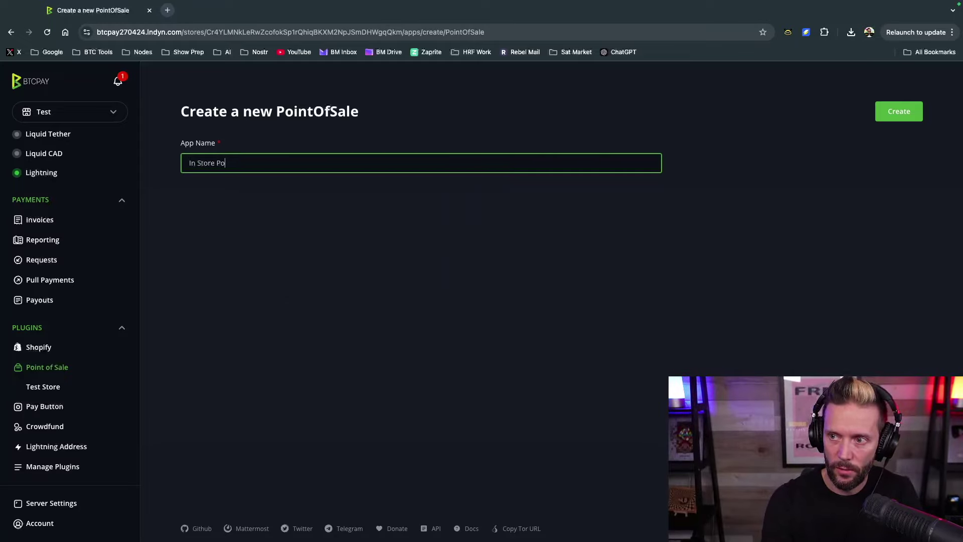
click(903, 107)
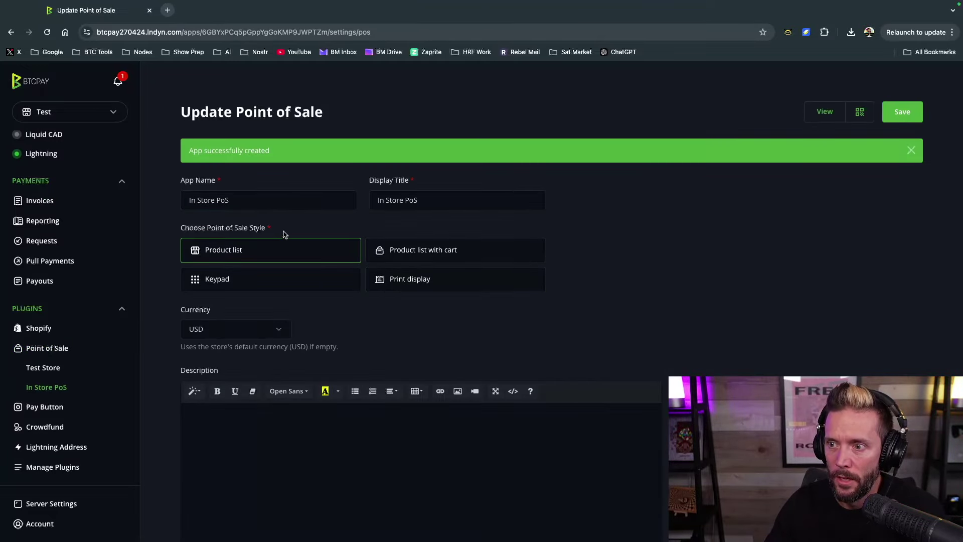
Set the In Store PoS app to the Keypad style.
click(252, 277)
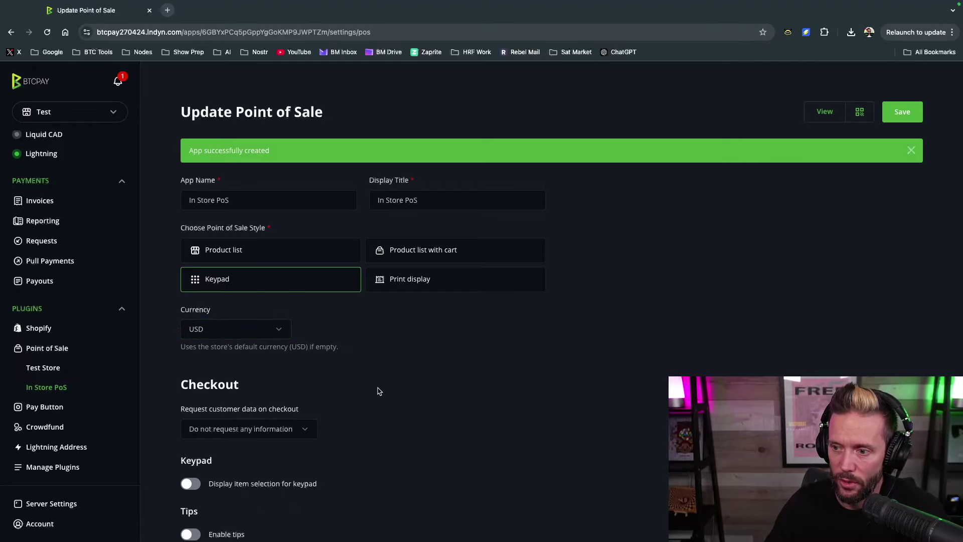
scroll(380, 395, down, 2)
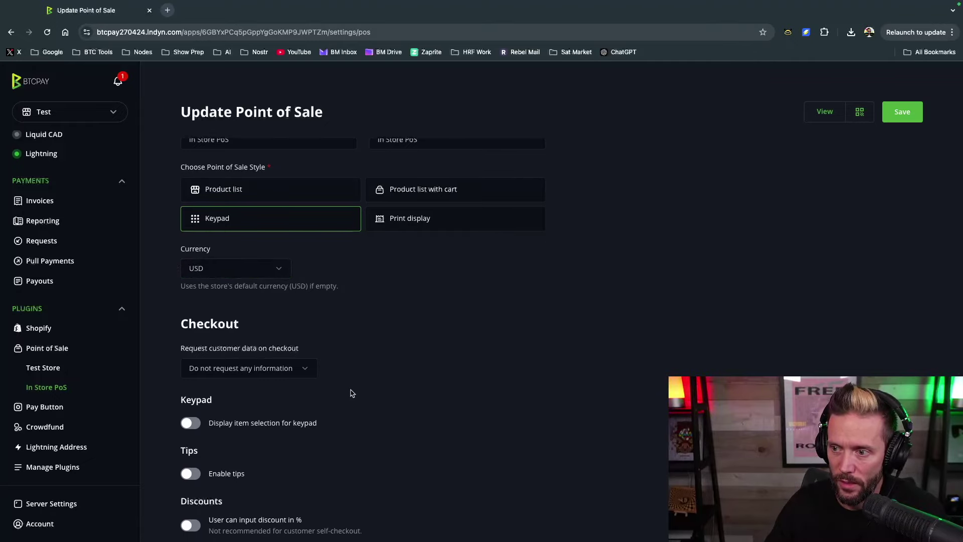
scroll(351, 391, down, 1)
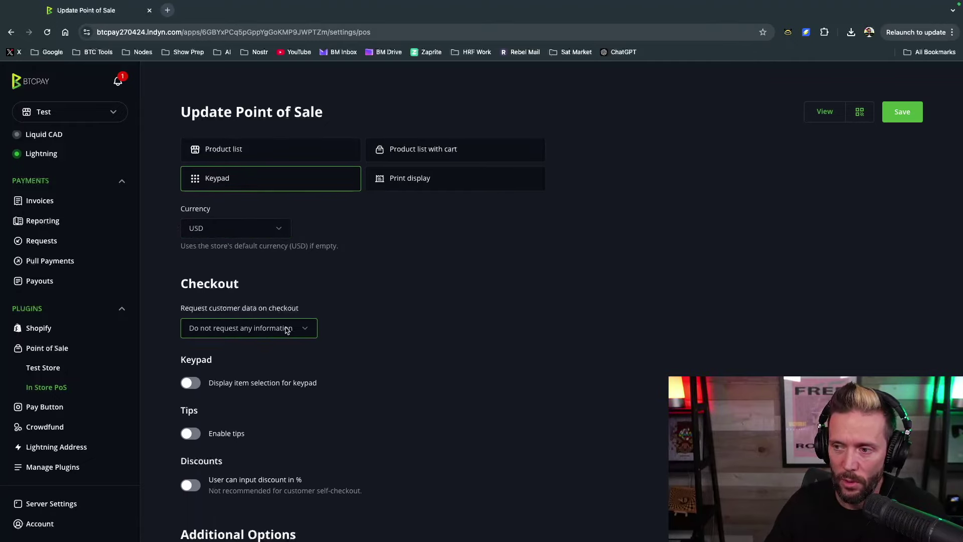
scroll(377, 337, down, 3)
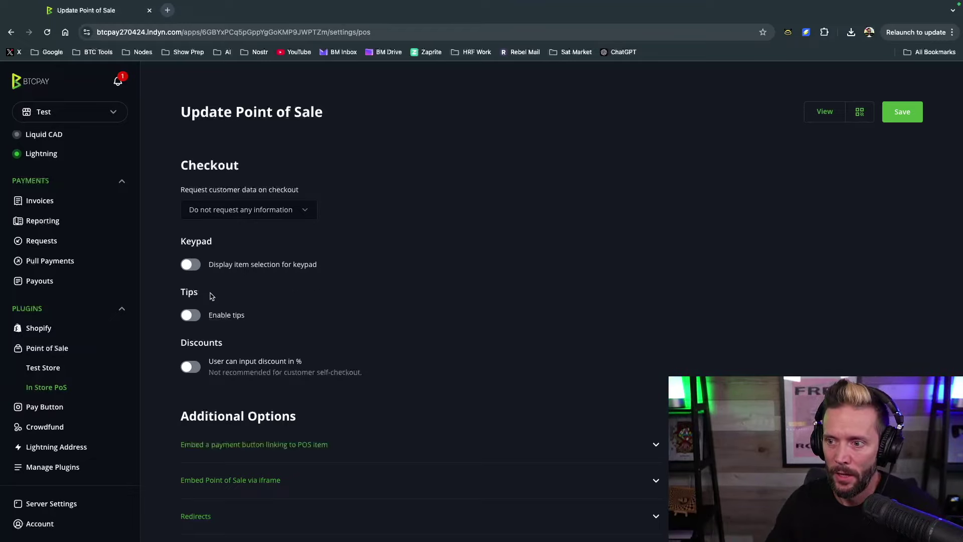
Enable tips, keeping the default 15, 18 and 20 percent amounts.
click(193, 316)
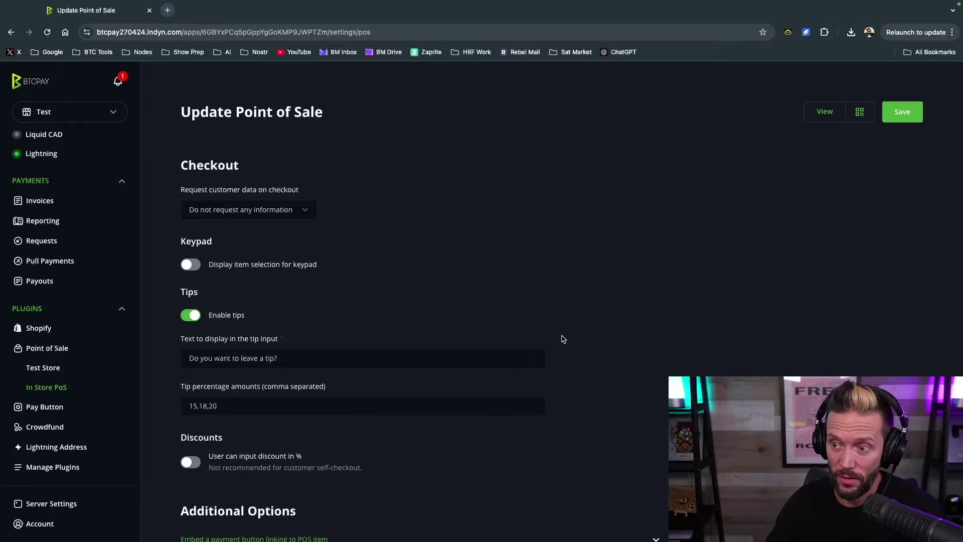
scroll(564, 340, down, 1)
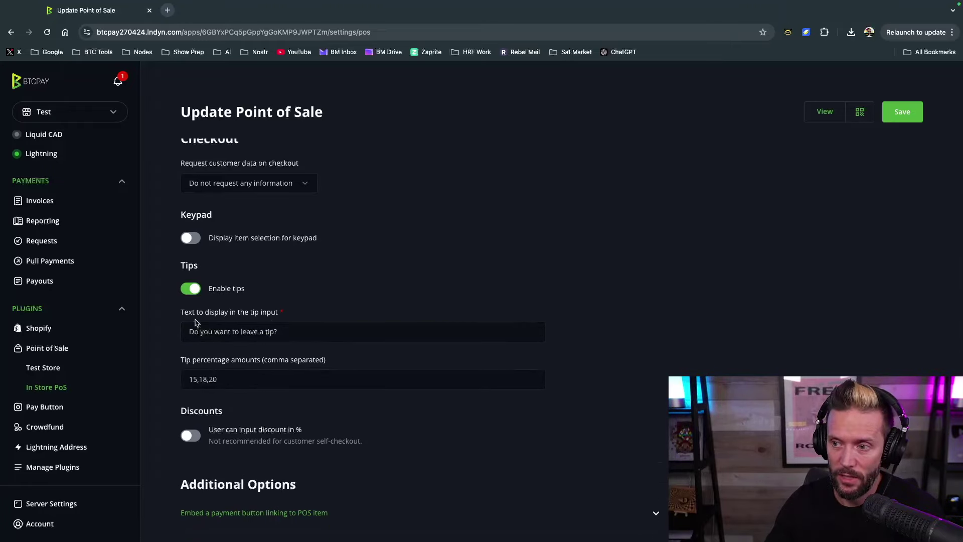
click(225, 373)
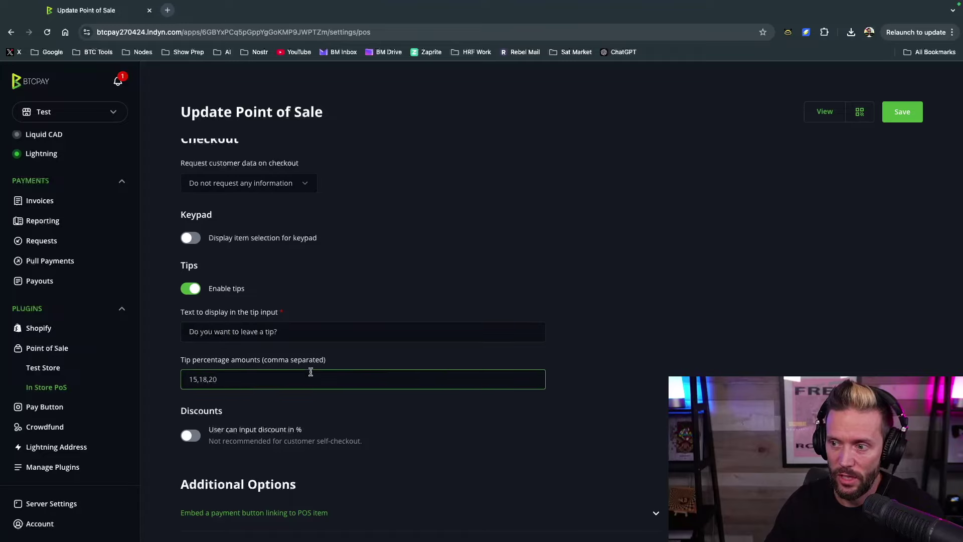
click(404, 422)
scroll(518, 460, down, 3)
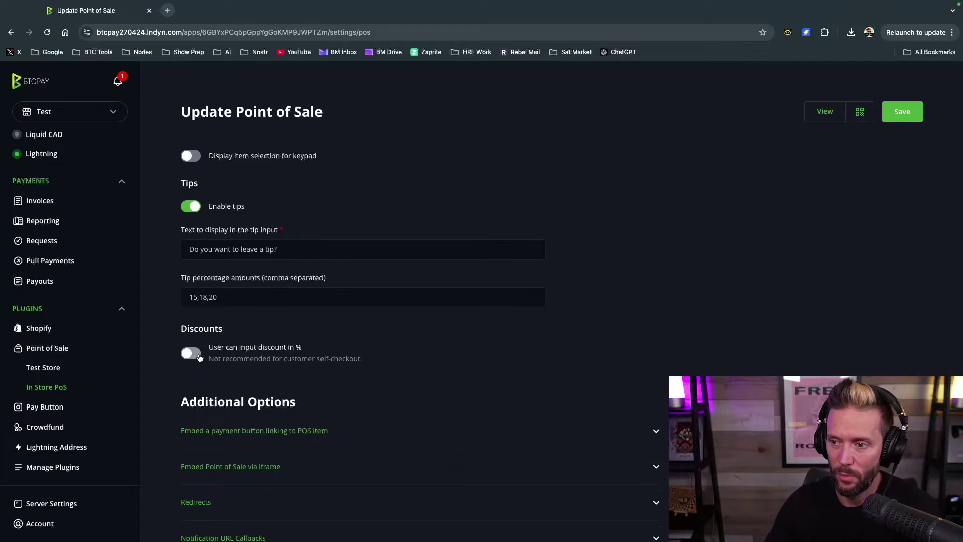
scroll(753, 370, down, 3)
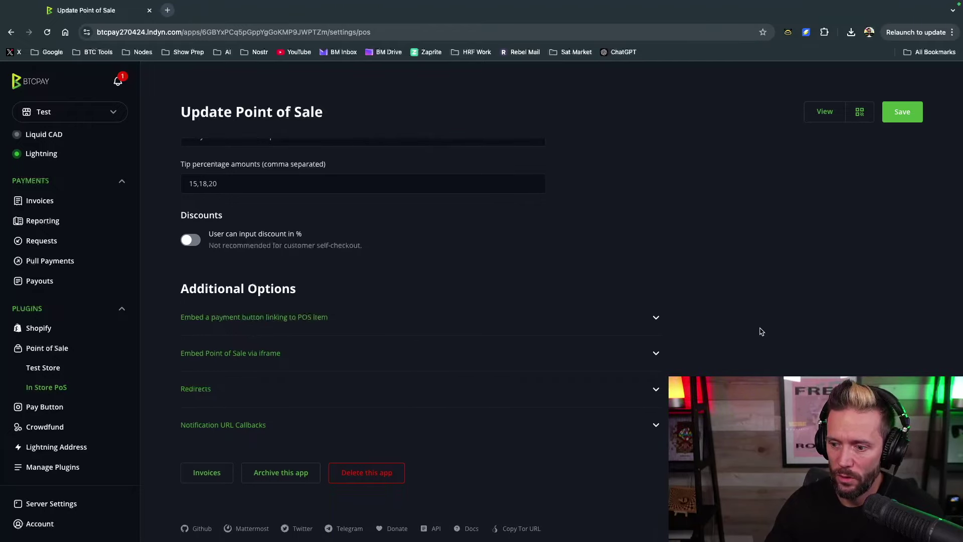
scroll(759, 329, up, 15)
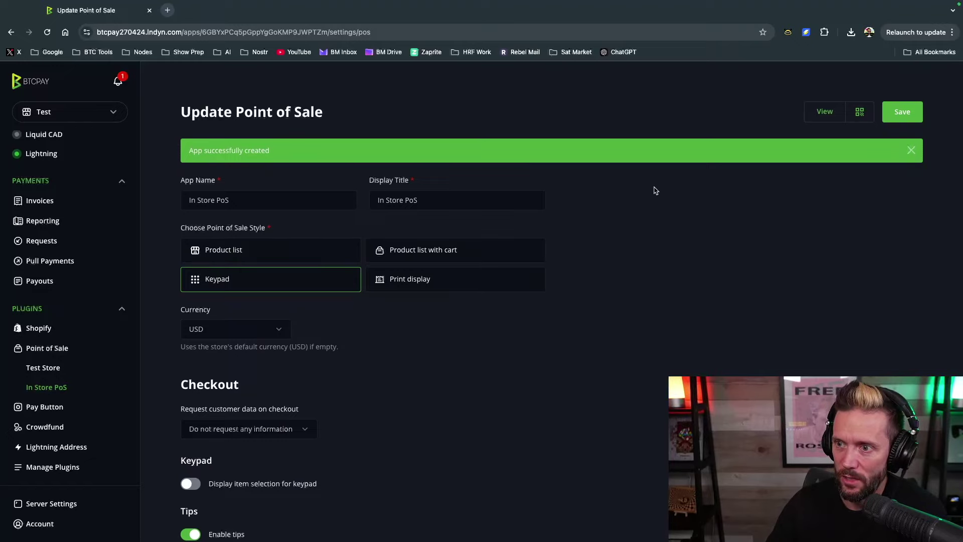
Change the display title to 'My Food House', save, and view the keypad page.
triple_click(413, 198)
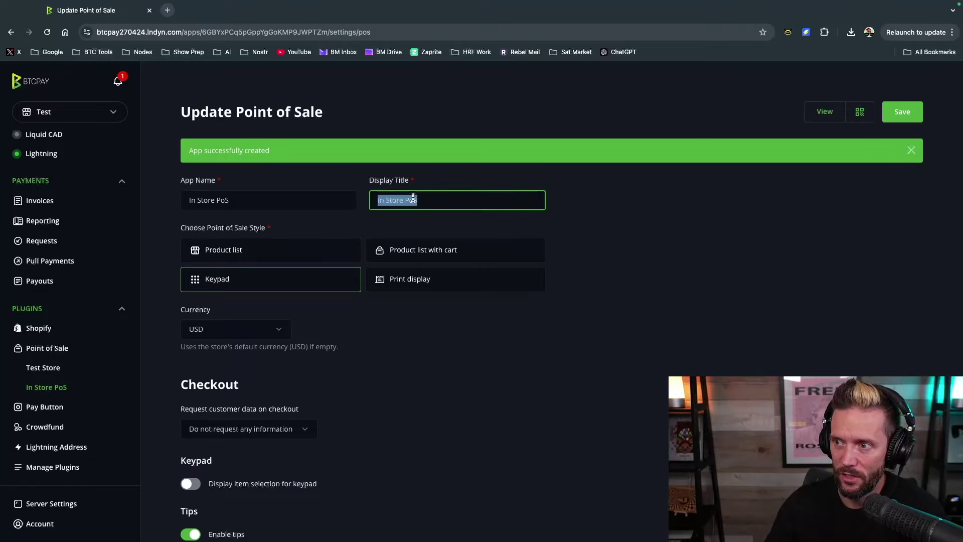
text(My Food House)
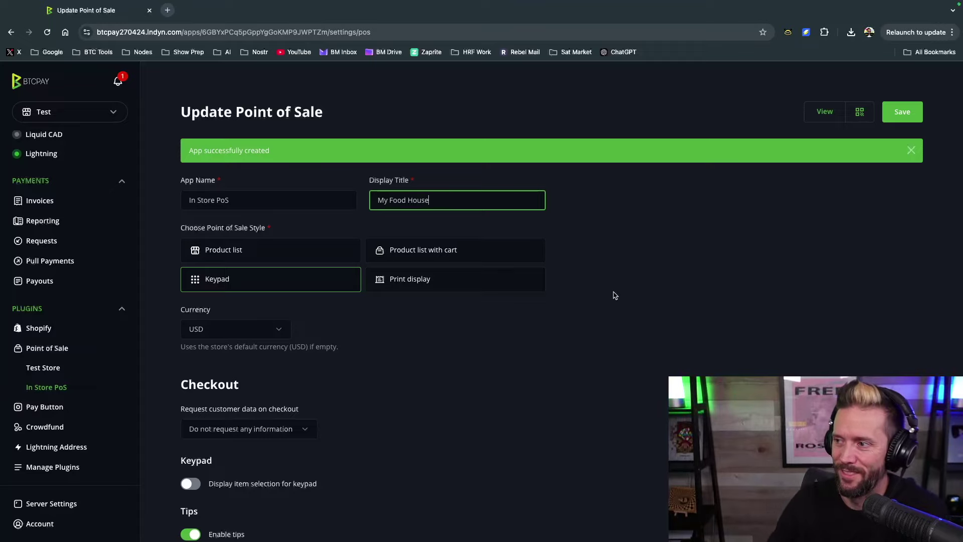
click(622, 295)
click(893, 121)
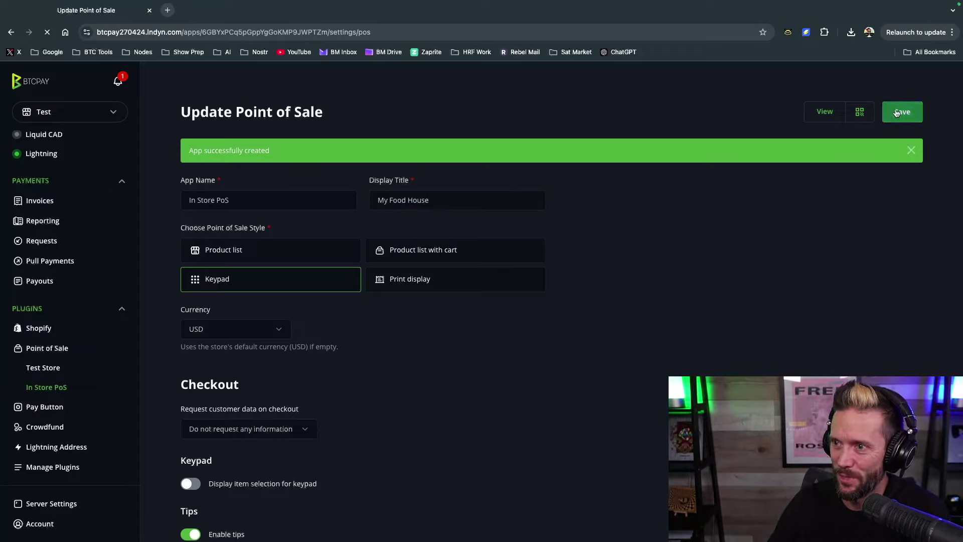
click(820, 112)
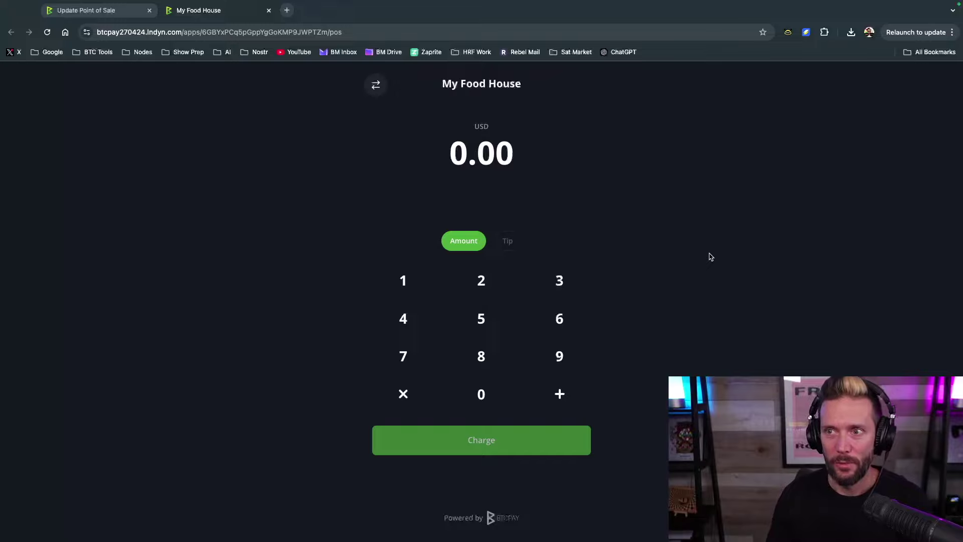
Enter $2.00 on the keypad, add a 15% tip and charge the $2.30 total.
mouse_move(301, 5)
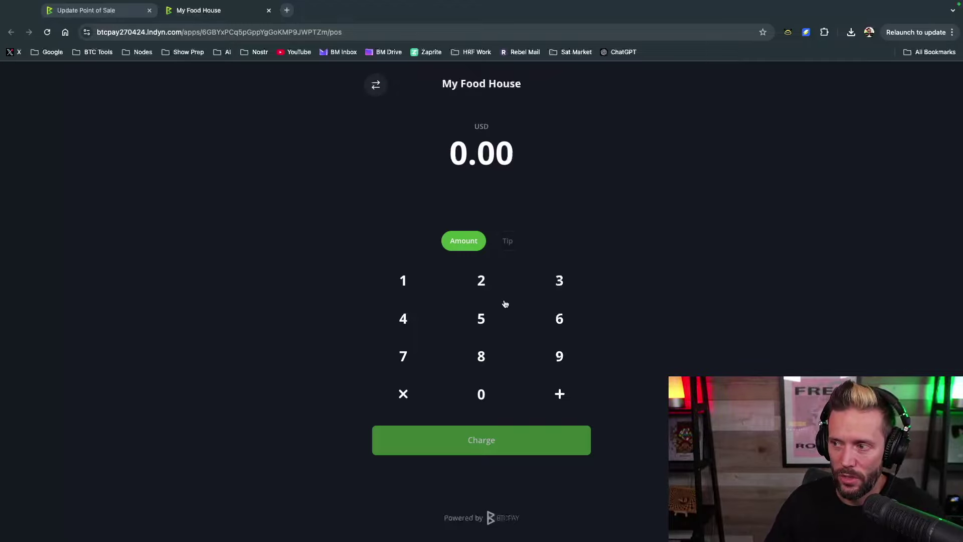
click(480, 287)
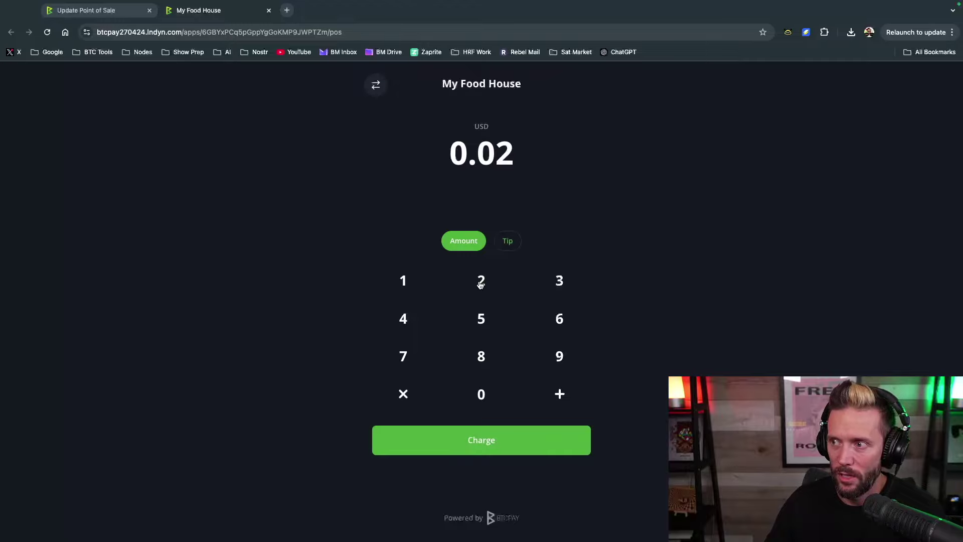
double_click(482, 399)
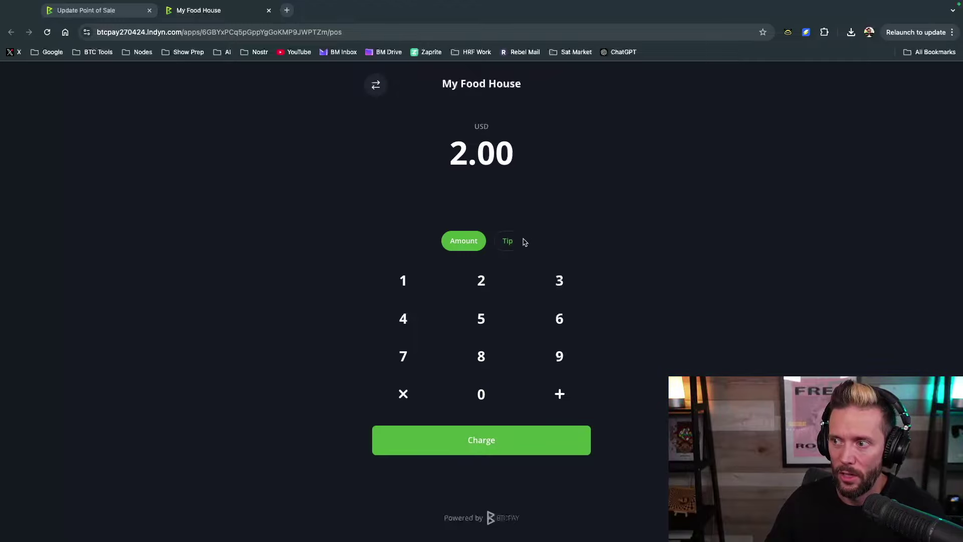
click(509, 242)
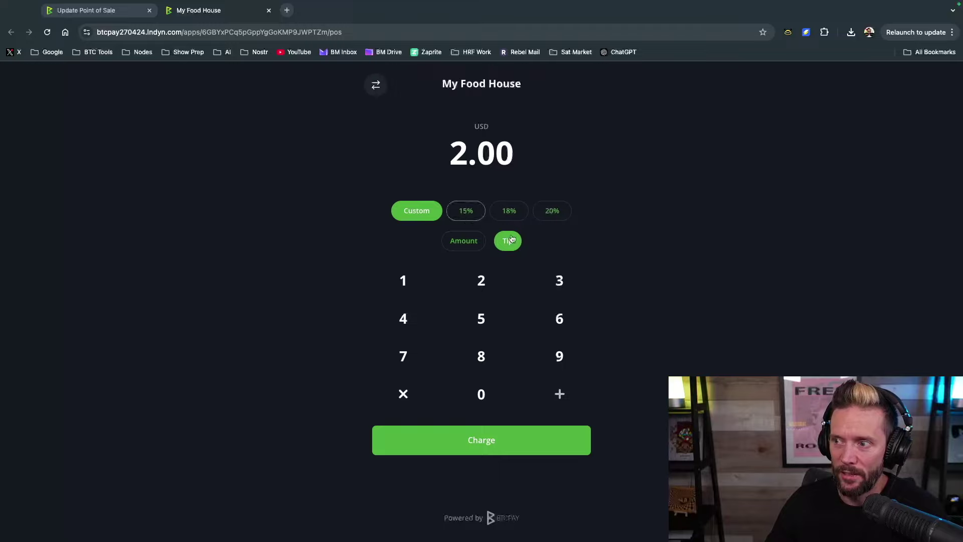
click(472, 220)
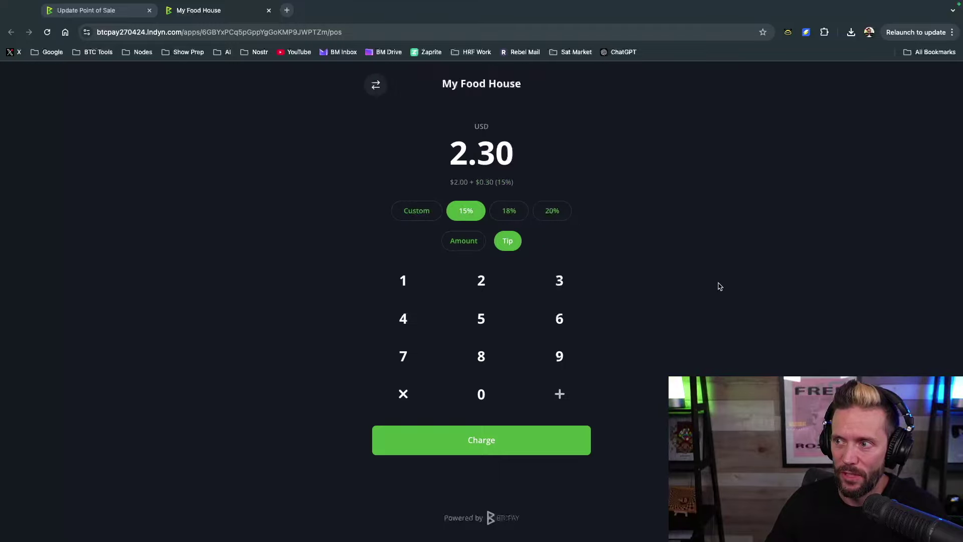
click(489, 443)
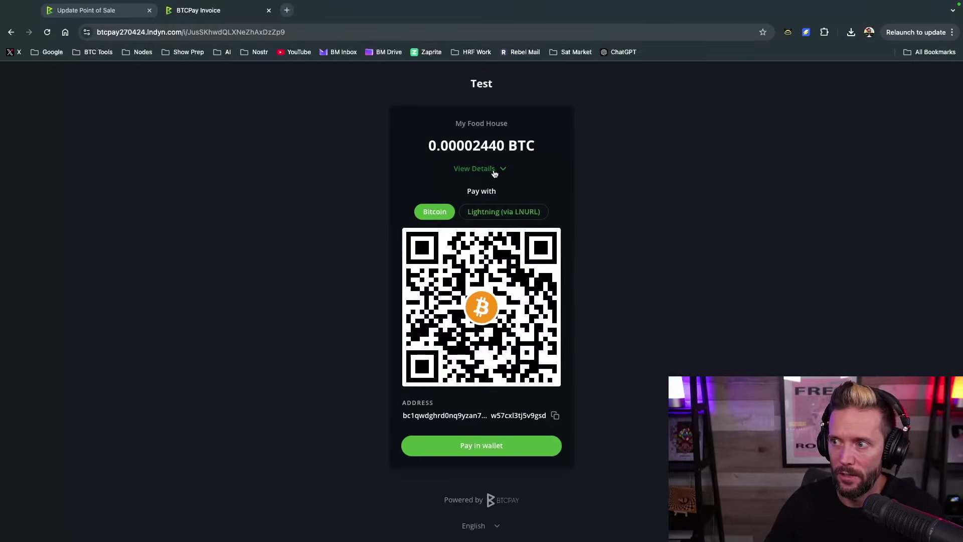
Pay the 0.00002440 BTC test invoice with 2,440 sats over Lightning from the Speed wallet.
click(506, 215)
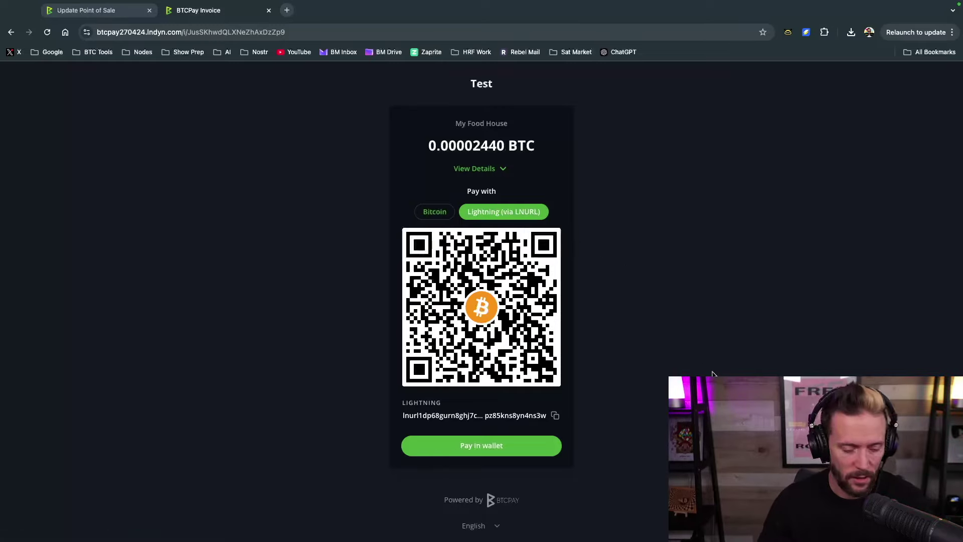
click(556, 415)
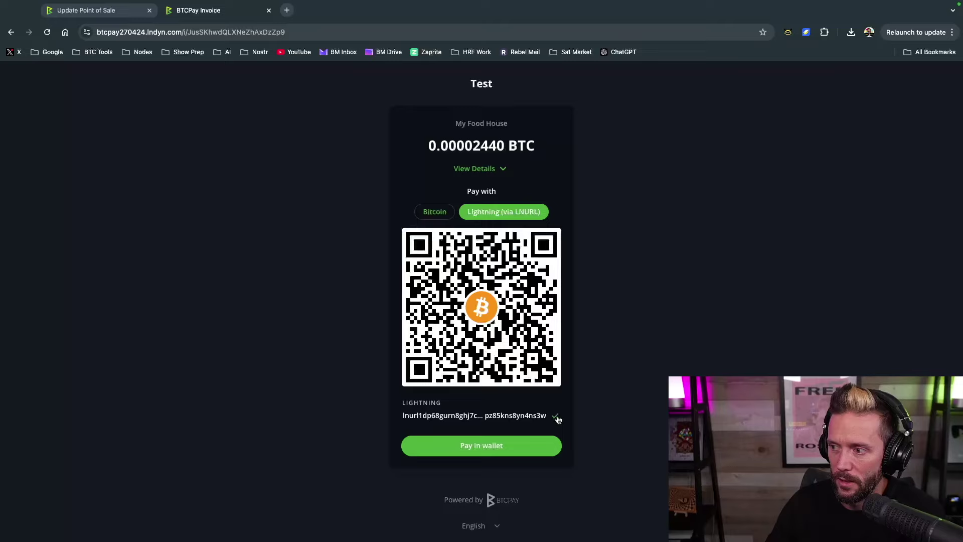
click(806, 32)
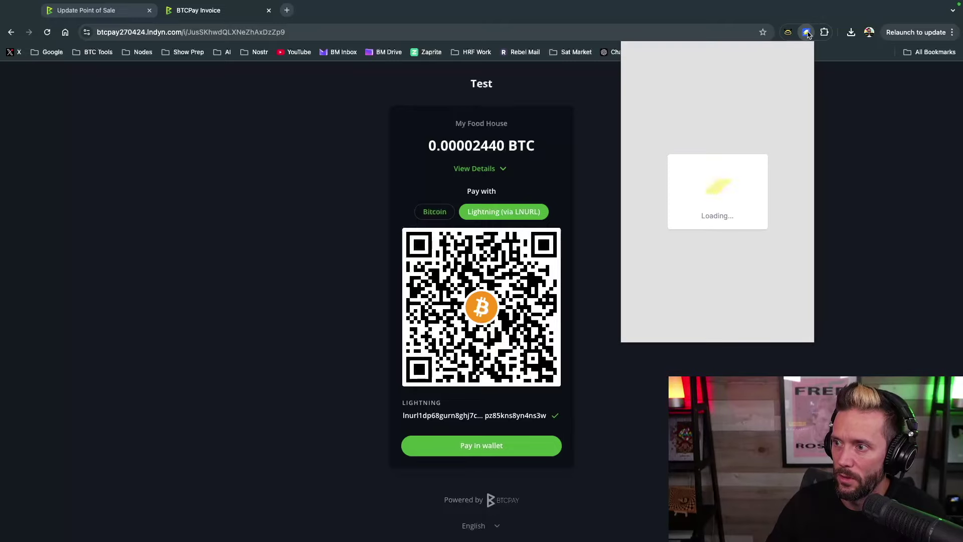
click(752, 290)
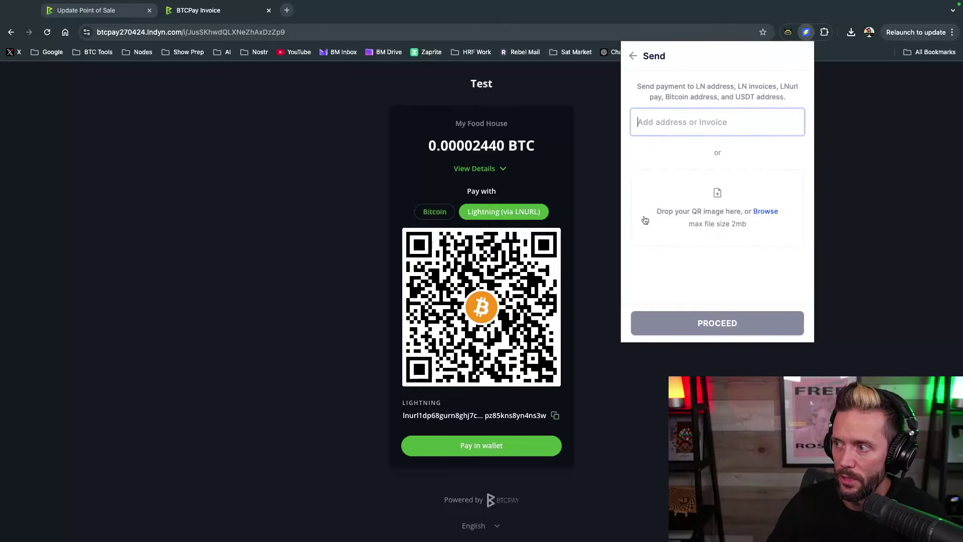
right_click(660, 126)
click(686, 201)
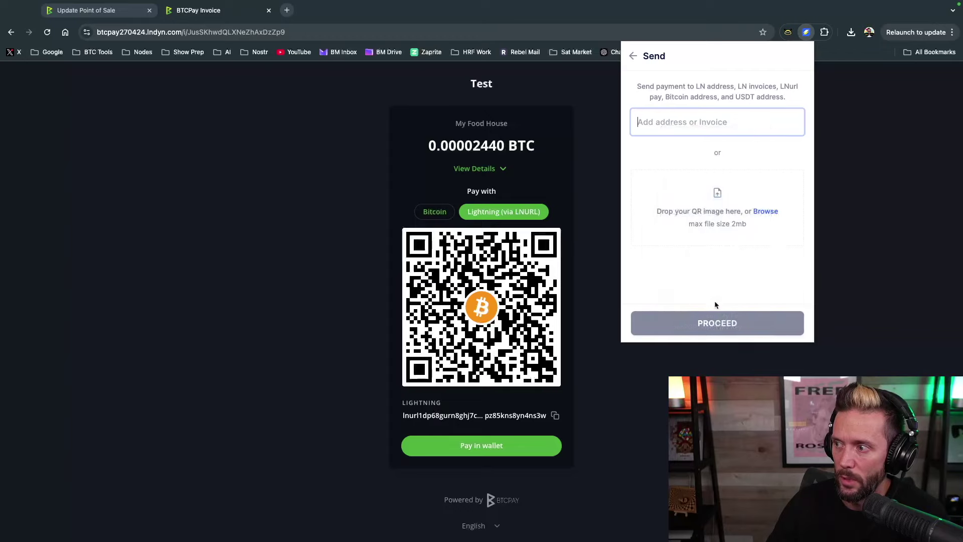
click(720, 323)
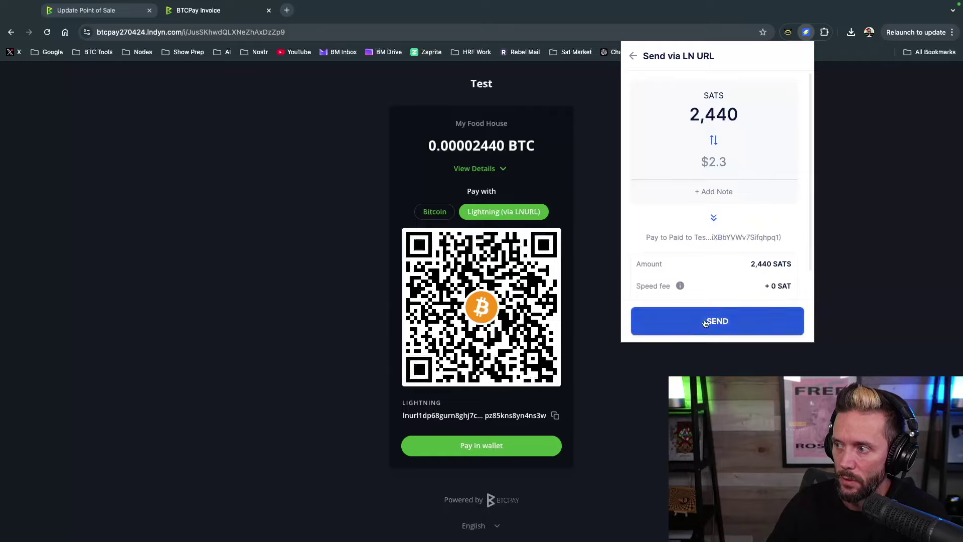
click(704, 319)
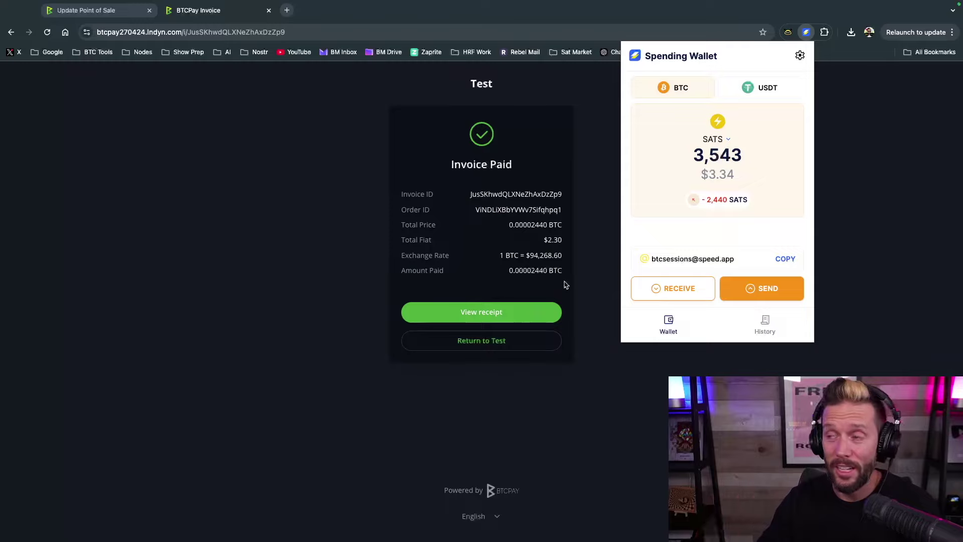
click(595, 169)
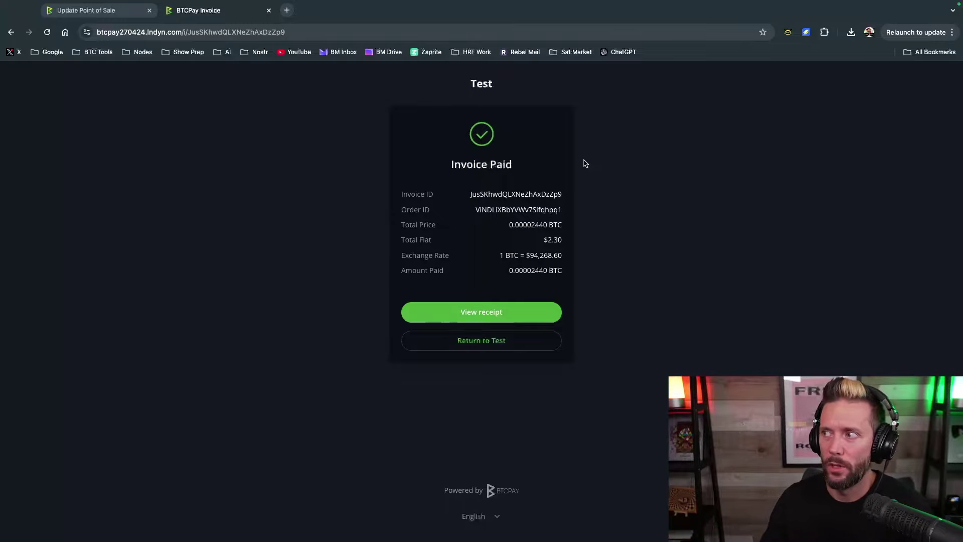
Close the paid invoice tab and start a new Crowdfund app from Plugins in the sidebar.
click(269, 10)
scroll(96, 365, up, 2)
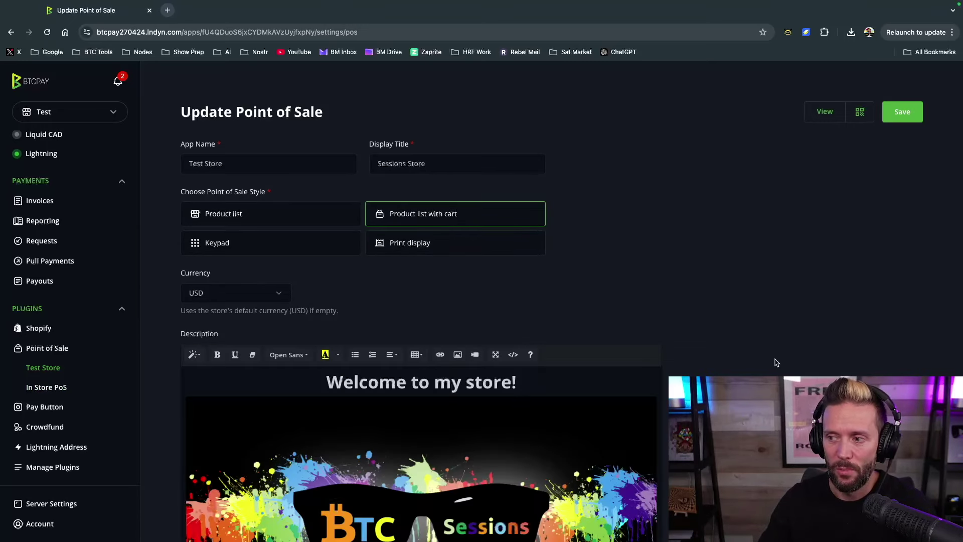
scroll(776, 371, down, 4)
scroll(775, 371, down, 2)
scroll(641, 413, down, 3)
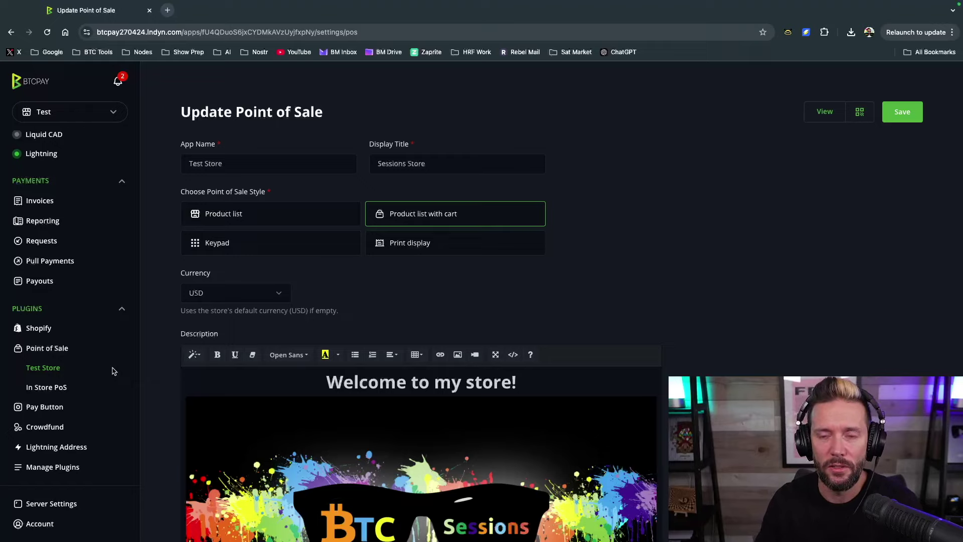
click(43, 432)
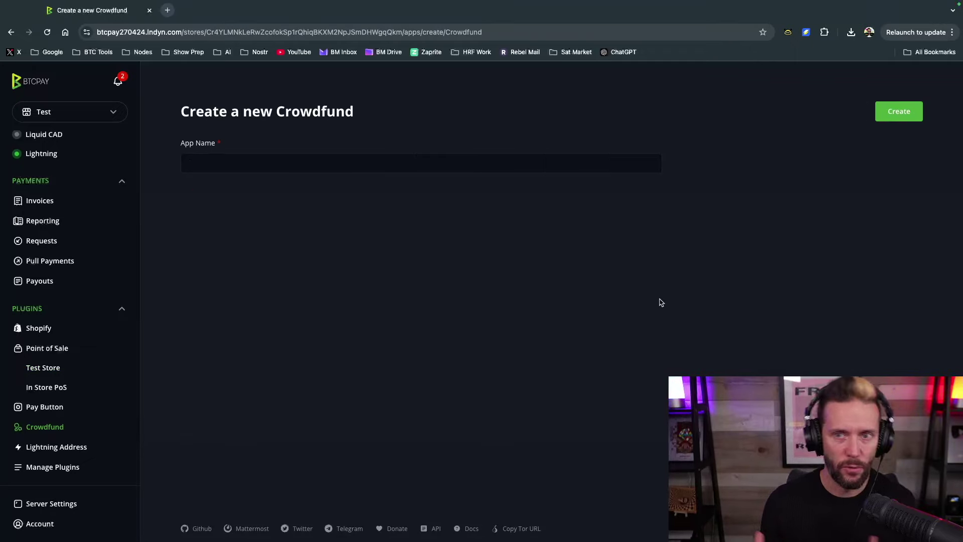
Create a crowdfund app named 'Test Crowd Fund'.
click(333, 158)
text(Test Crowd Fund)
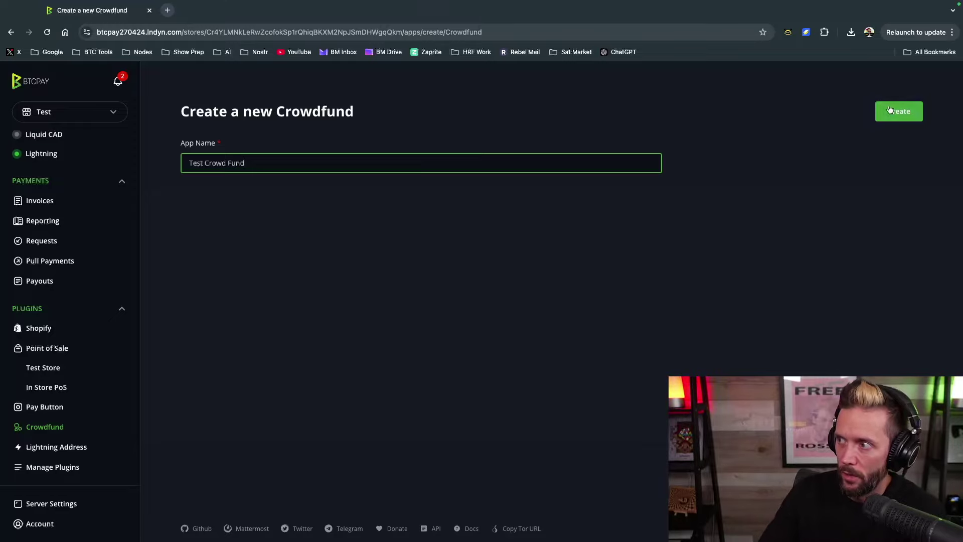
click(896, 112)
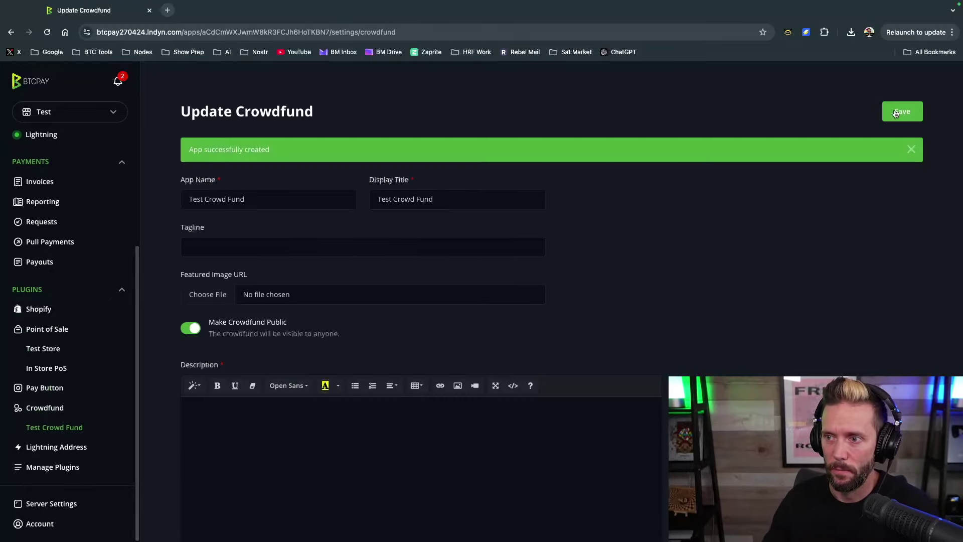
Set the display title to 'Help Me Stack Sats' and the tagline to 'Stay Humble Donate Sats'.
click(383, 199)
triple_click(406, 199)
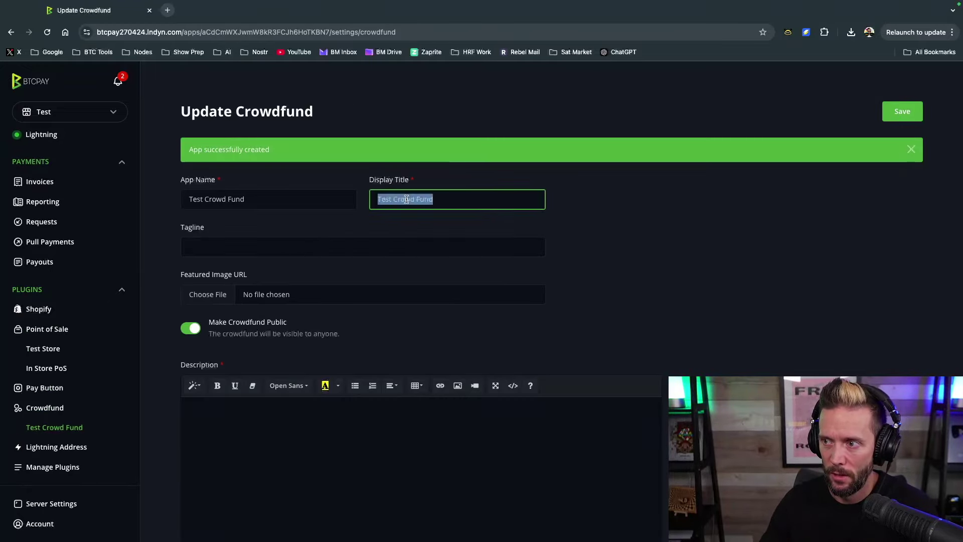
text(Help Me Stack Sats)
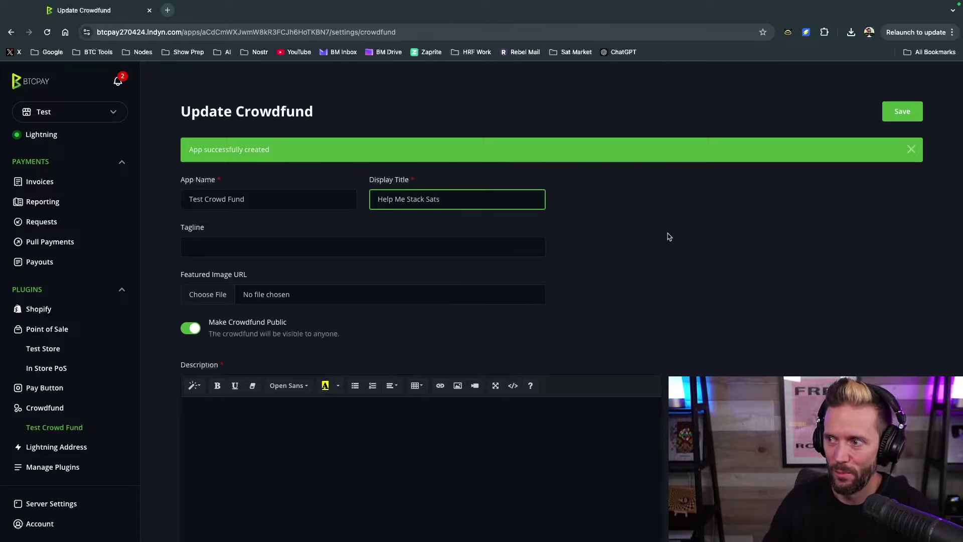
click(667, 236)
click(328, 243)
click(281, 248)
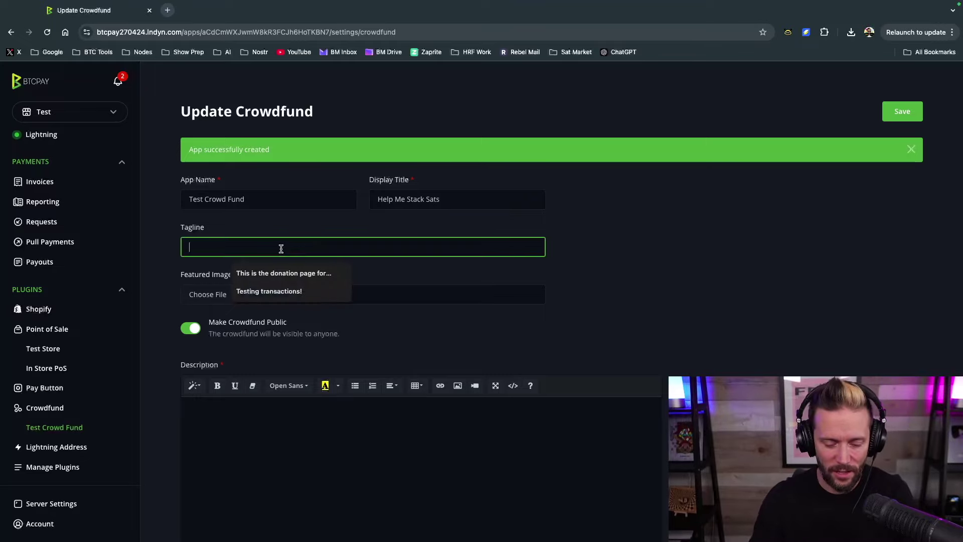
text(Sa)
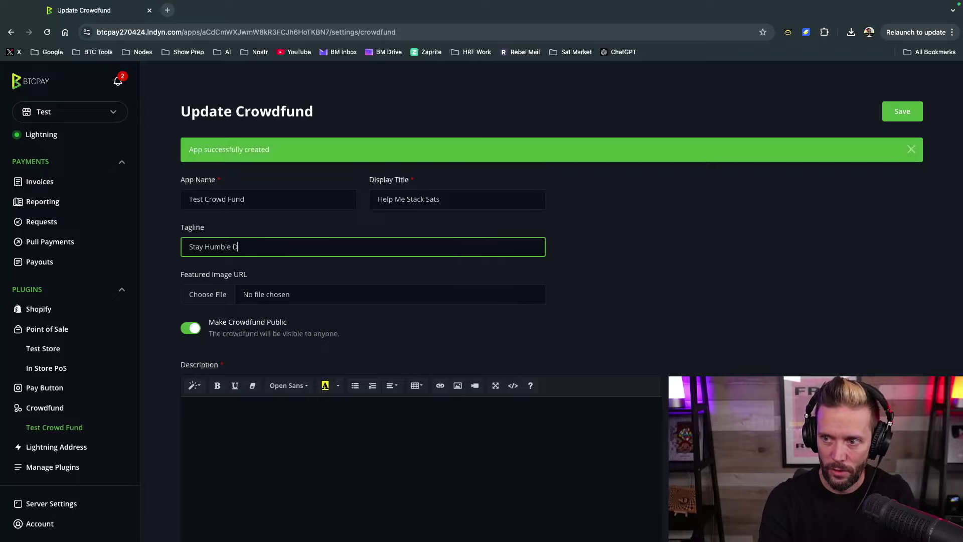
text(ay Humble Donate Sats)
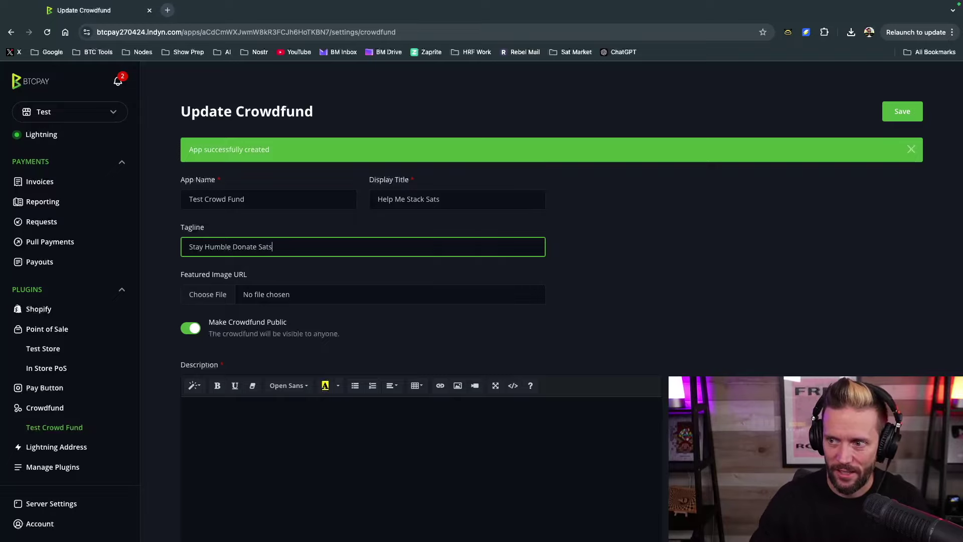
click(578, 262)
Add the description 'Stackin sats like crazy.' formatted as a centred Header 1 heading.
scroll(564, 311, down, 2)
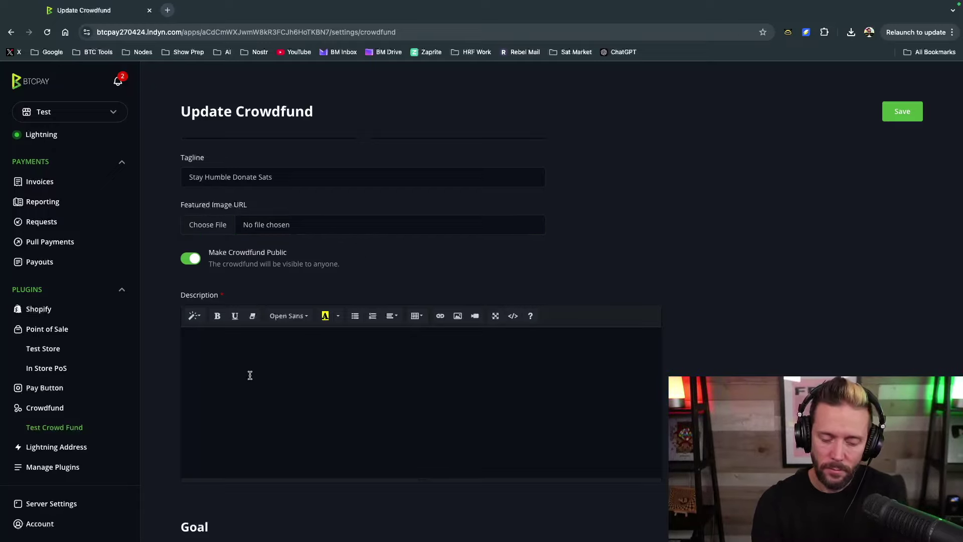
text(Stackin )
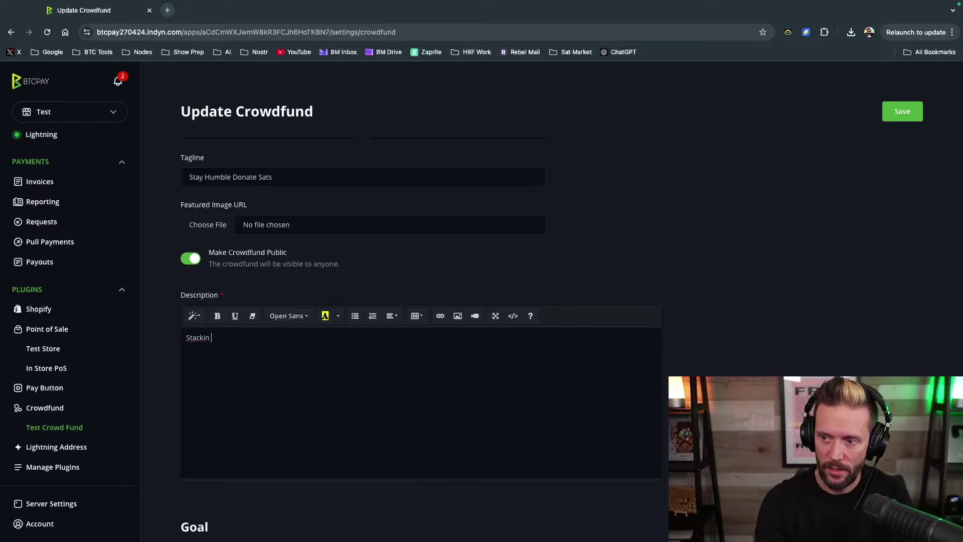
text(sats like crazy.)
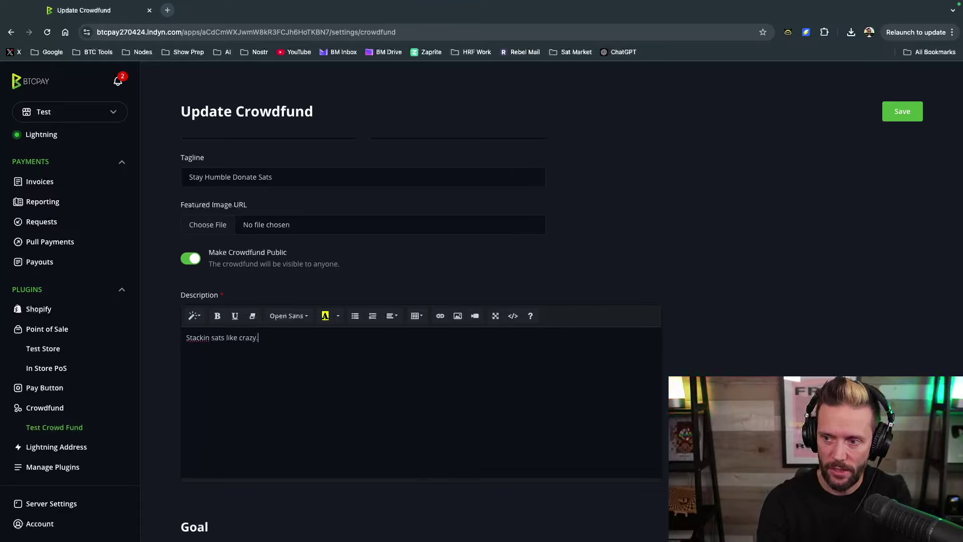
drag(278, 335, 108, 336)
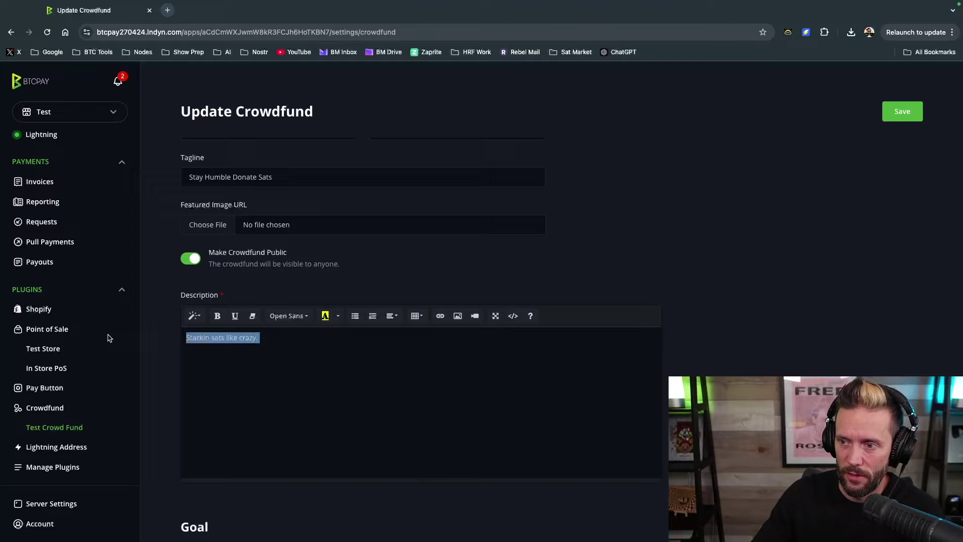
click(291, 317)
click(291, 317)
click(193, 316)
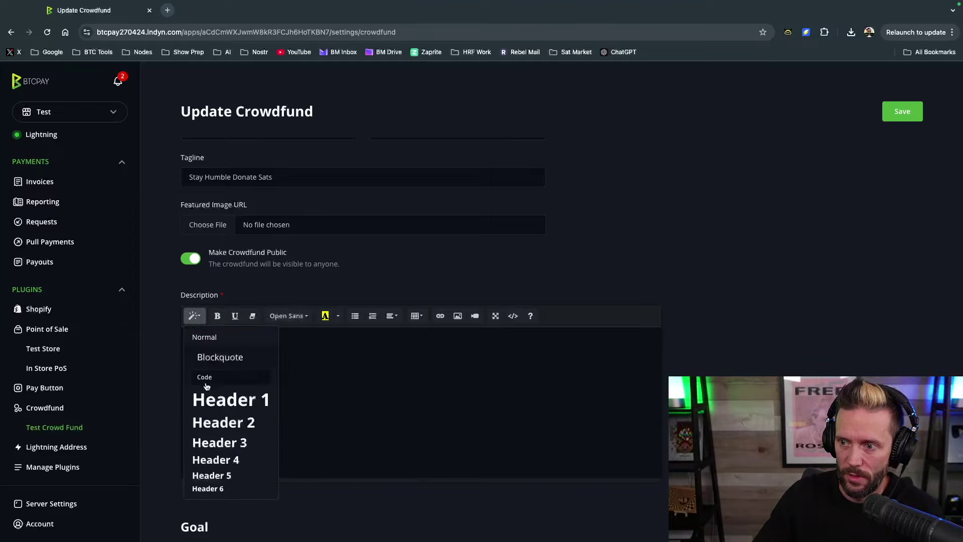
click(209, 400)
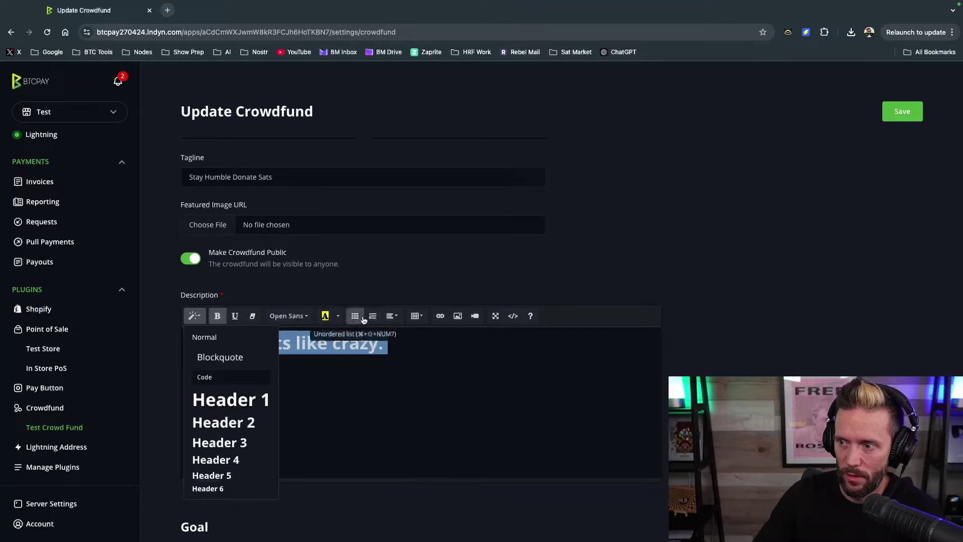
click(391, 316)
click(411, 336)
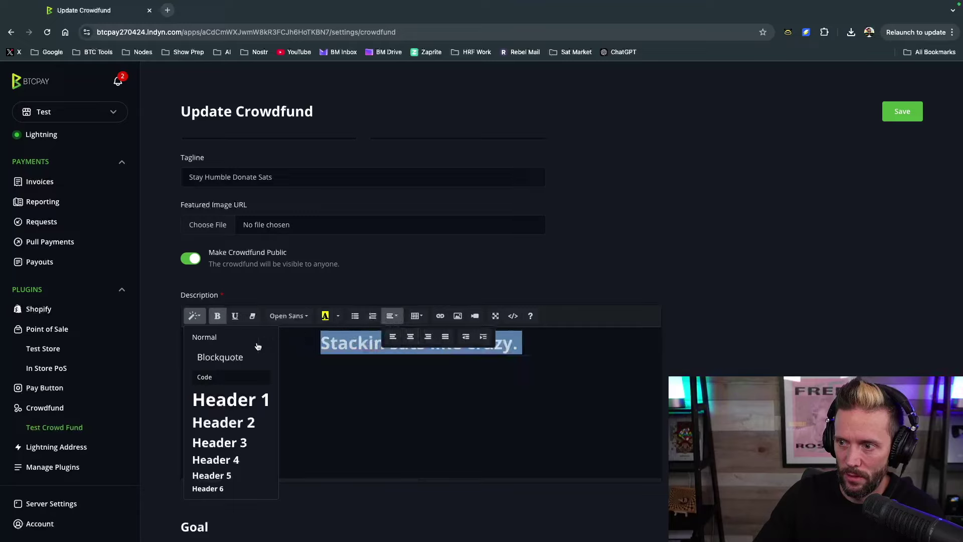
click(195, 317)
click(401, 317)
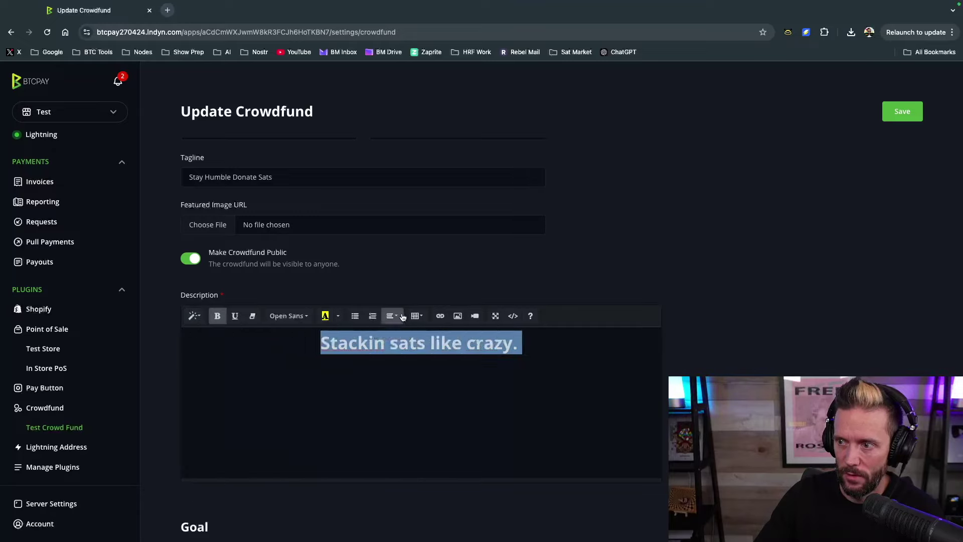
click(437, 381)
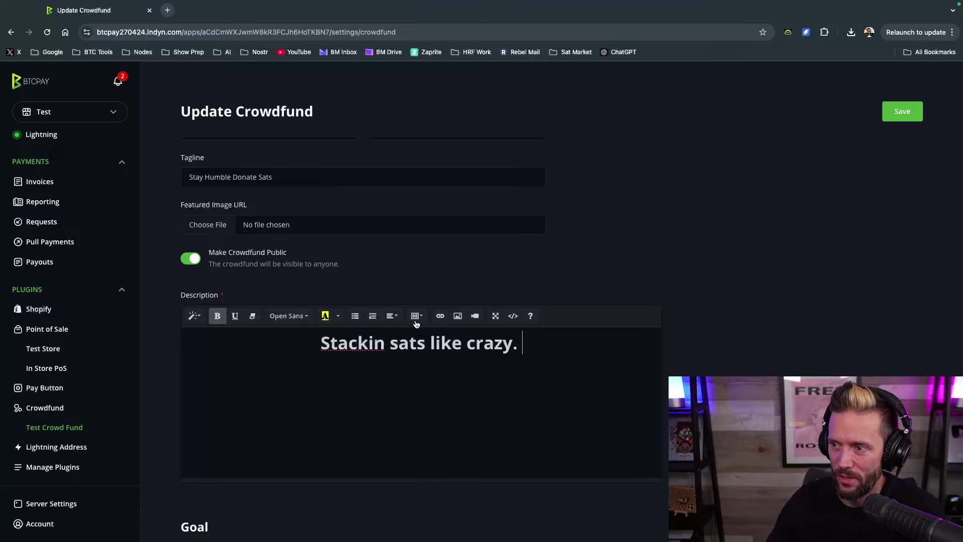
Set the crowdfund's Target Amount to 100.
scroll(595, 376, down, 5)
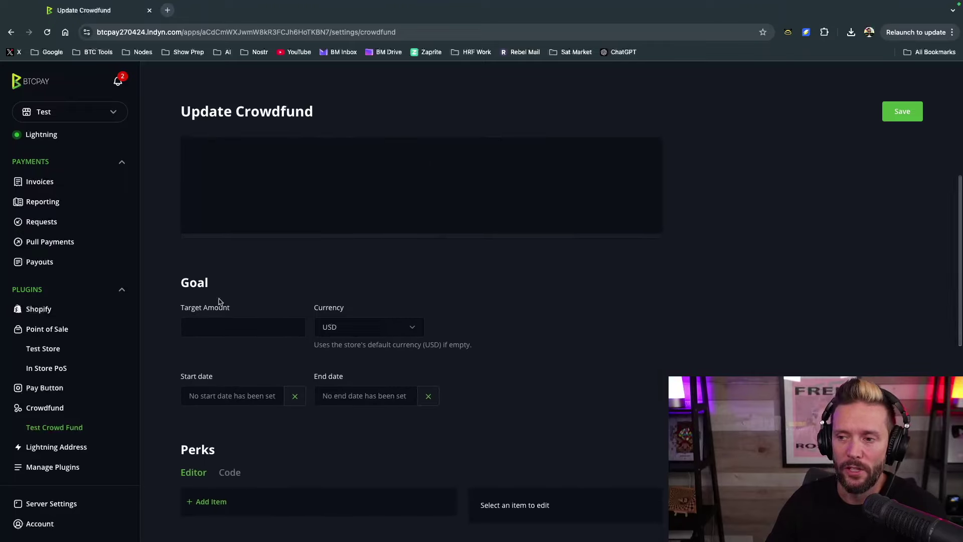
scroll(265, 327, down, 1)
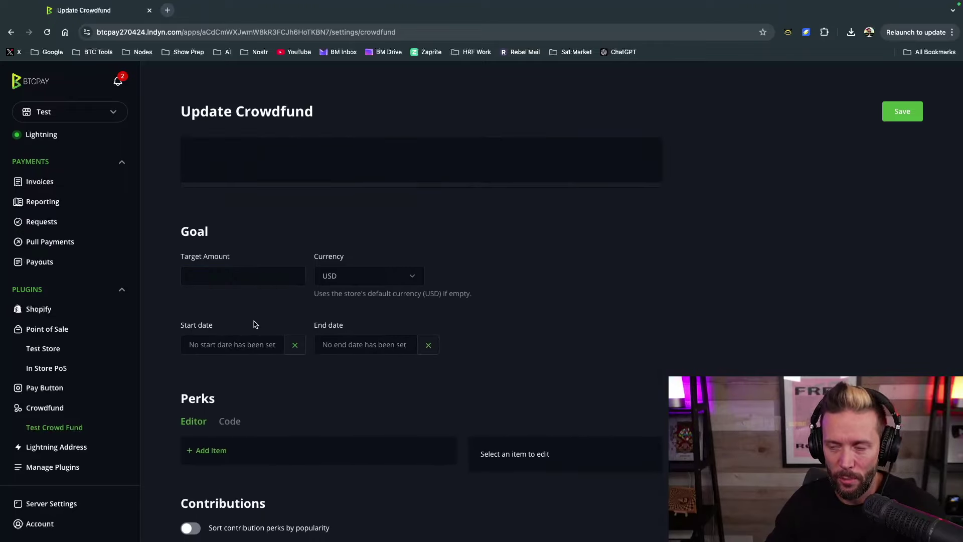
click(212, 275)
text(100)
click(499, 271)
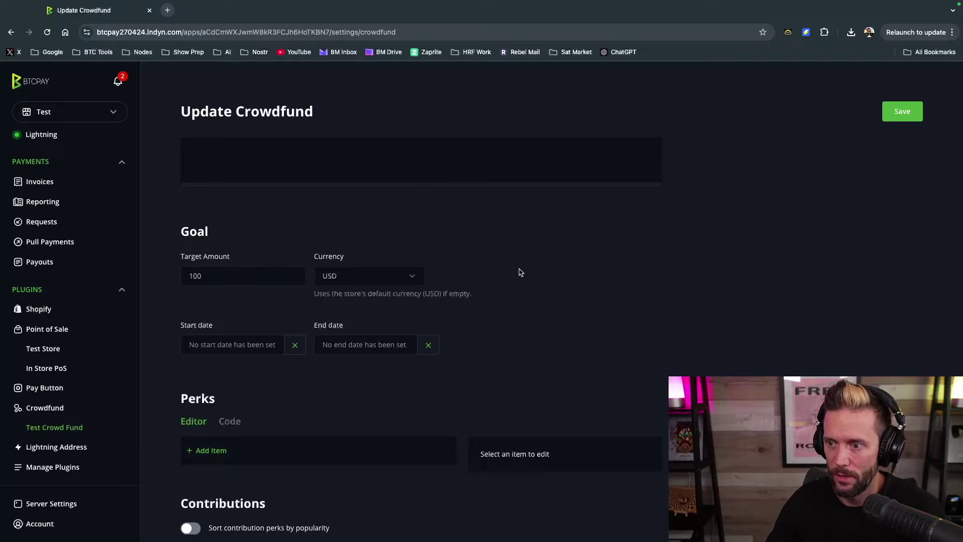
Switch on Display contribution ranking and Display contribution value.
scroll(520, 272, down, 1)
click(355, 332)
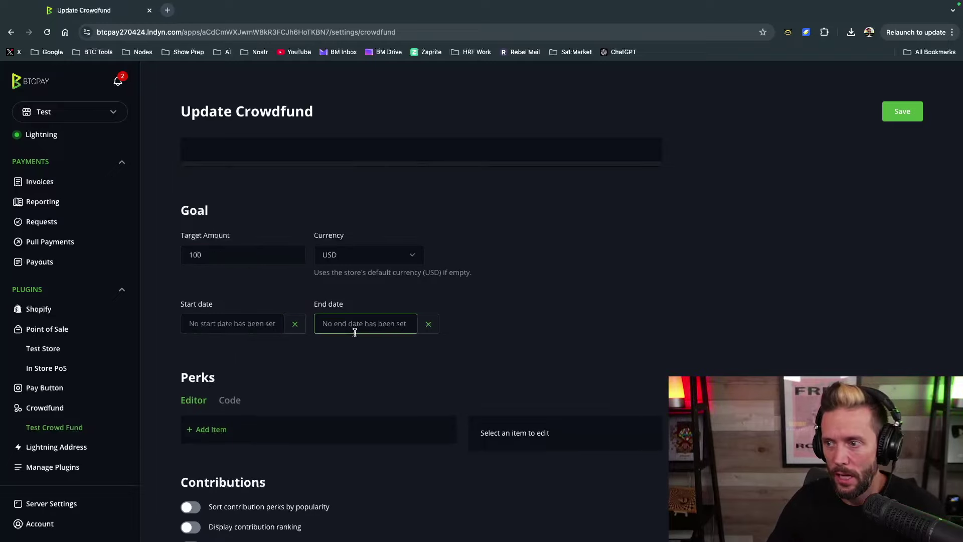
scroll(297, 370, down, 3)
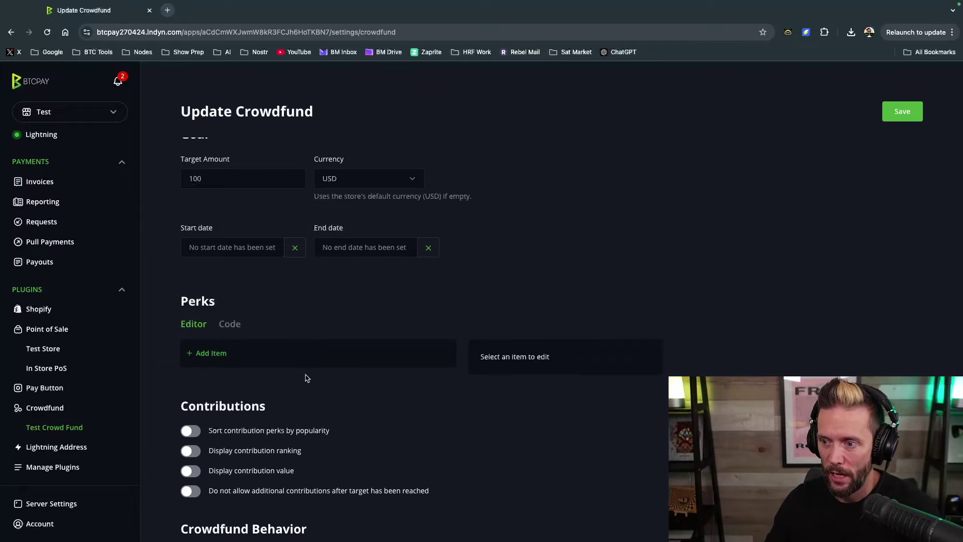
scroll(305, 378, down, 2)
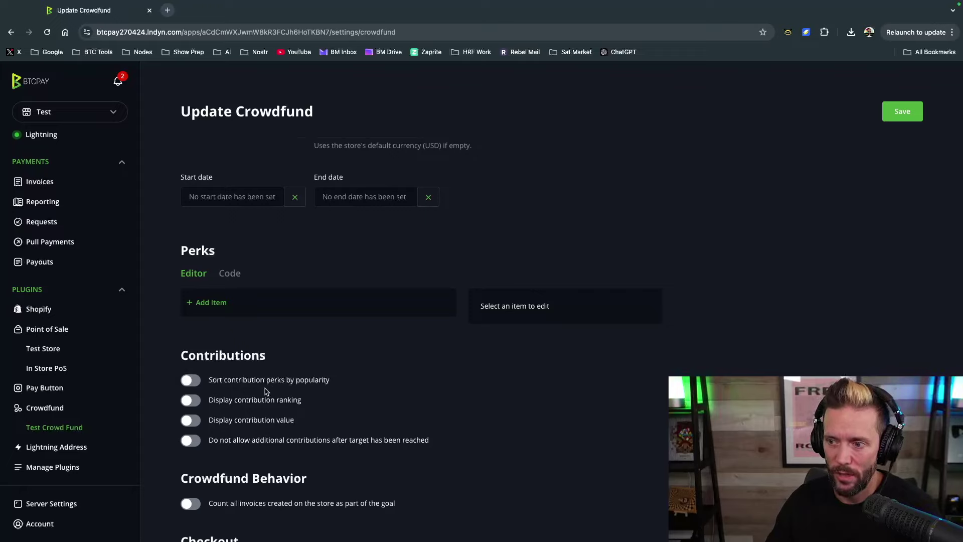
click(249, 404)
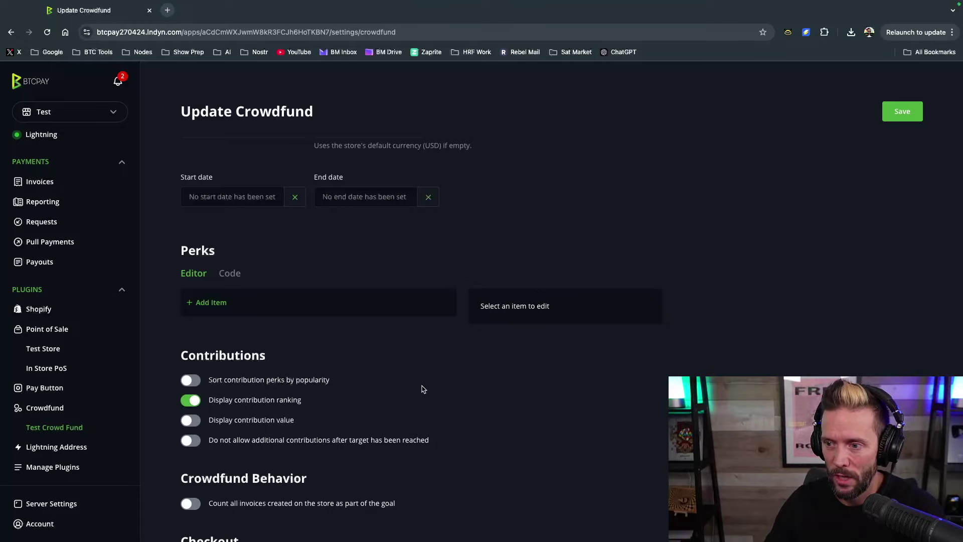
click(189, 421)
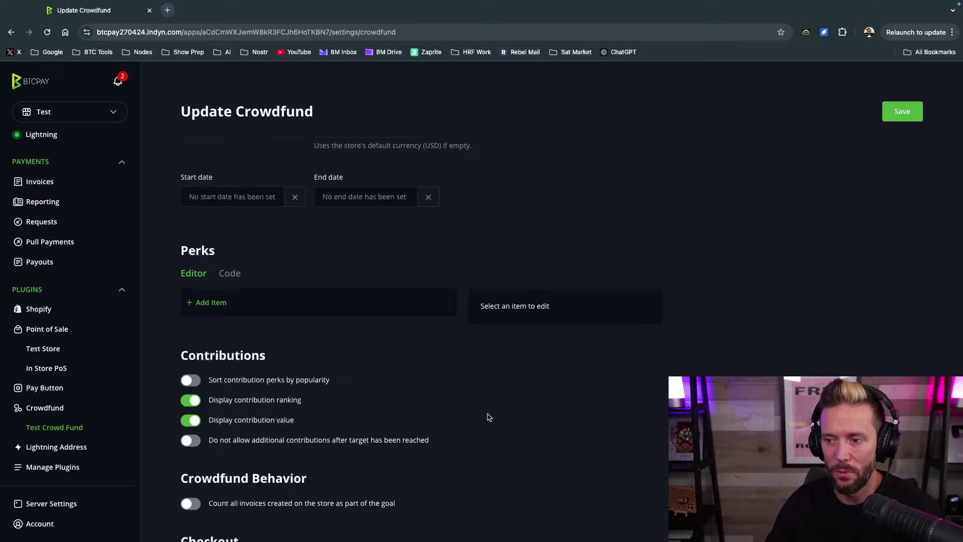
scroll(487, 417, down, 3)
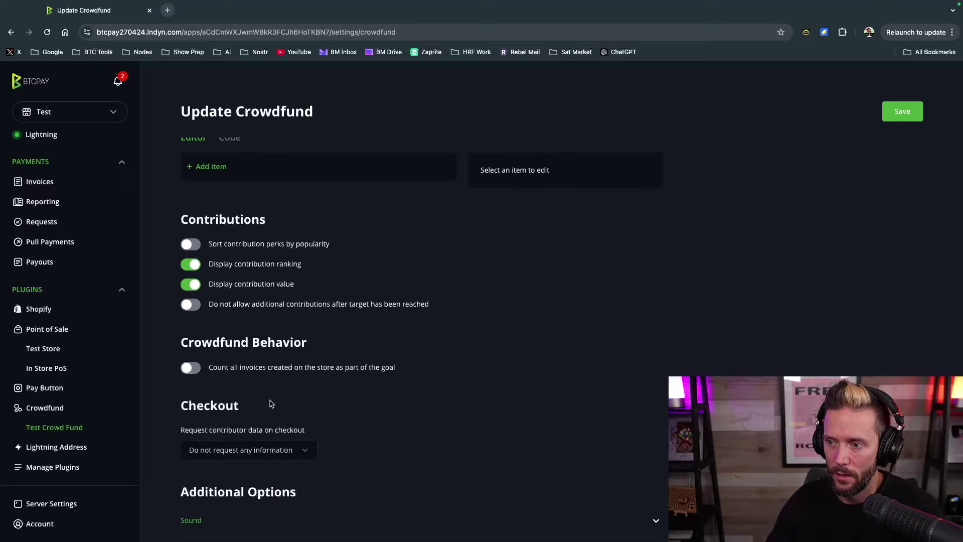
scroll(374, 410, down, 1)
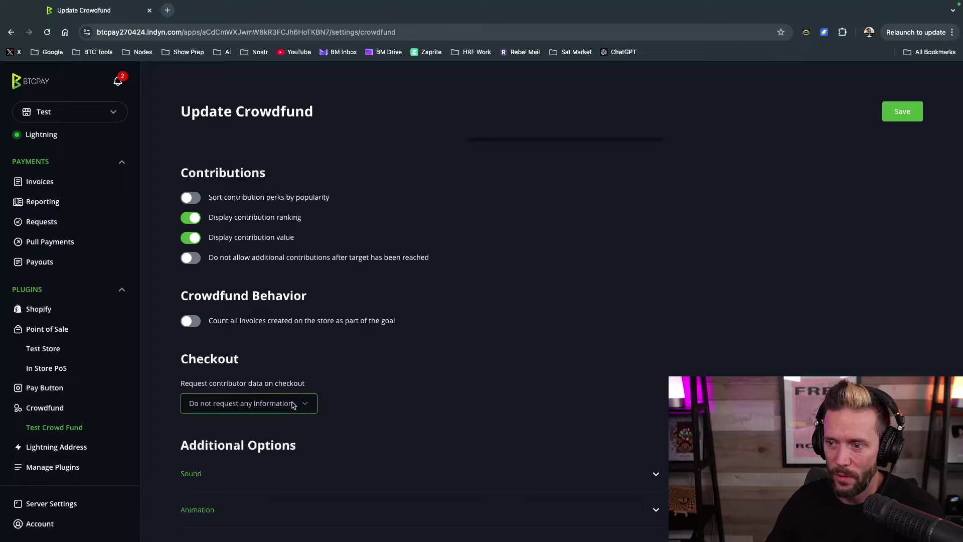
click(296, 404)
click(377, 397)
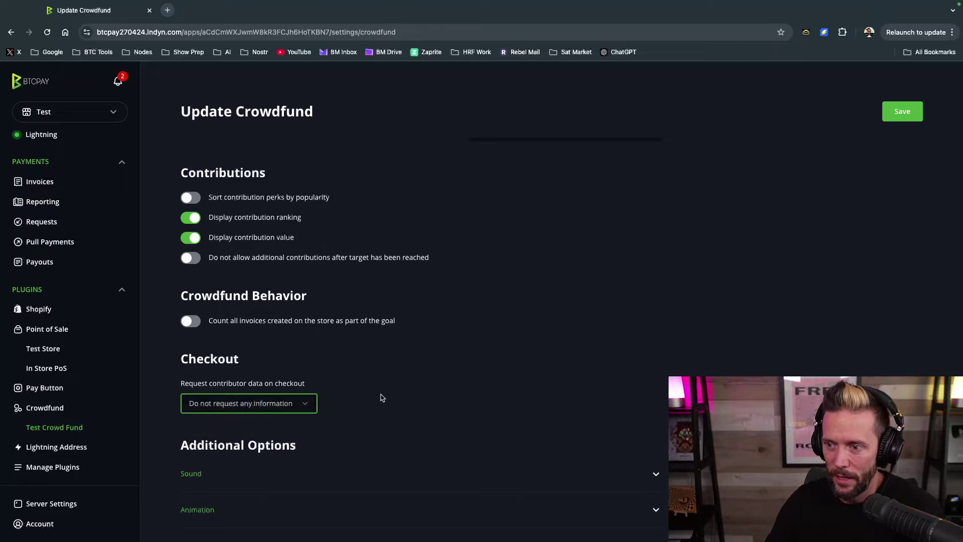
click(287, 406)
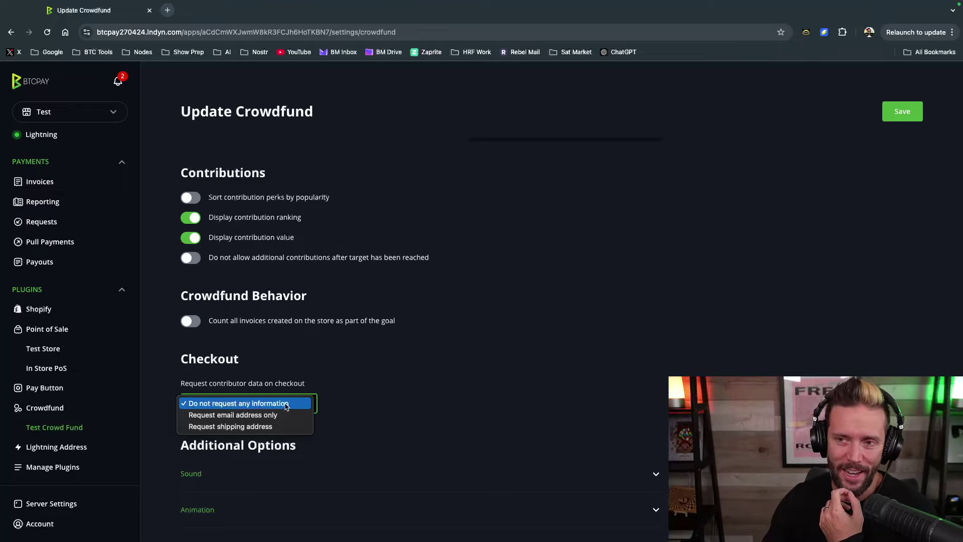
click(365, 384)
scroll(366, 383, down, 5)
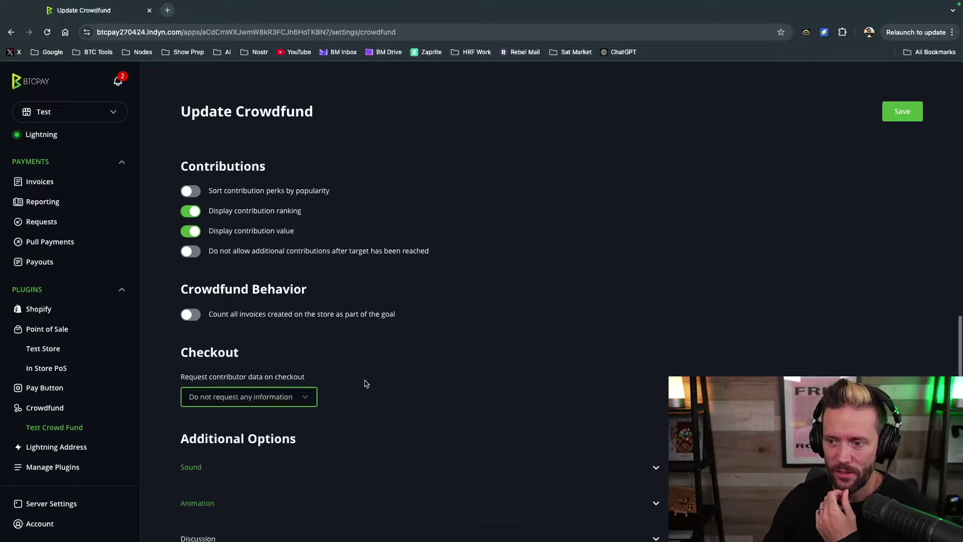
scroll(365, 384, down, 1)
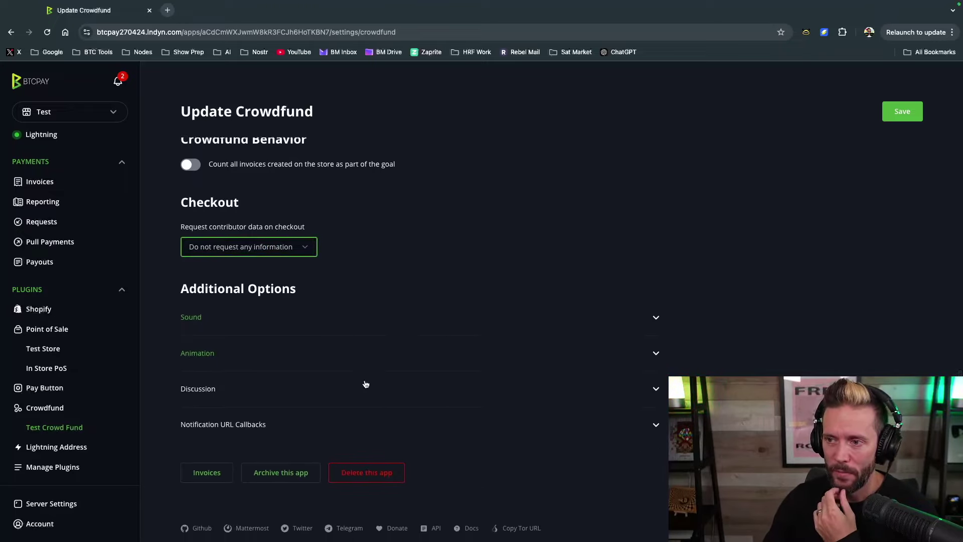
scroll(290, 346, up, 2)
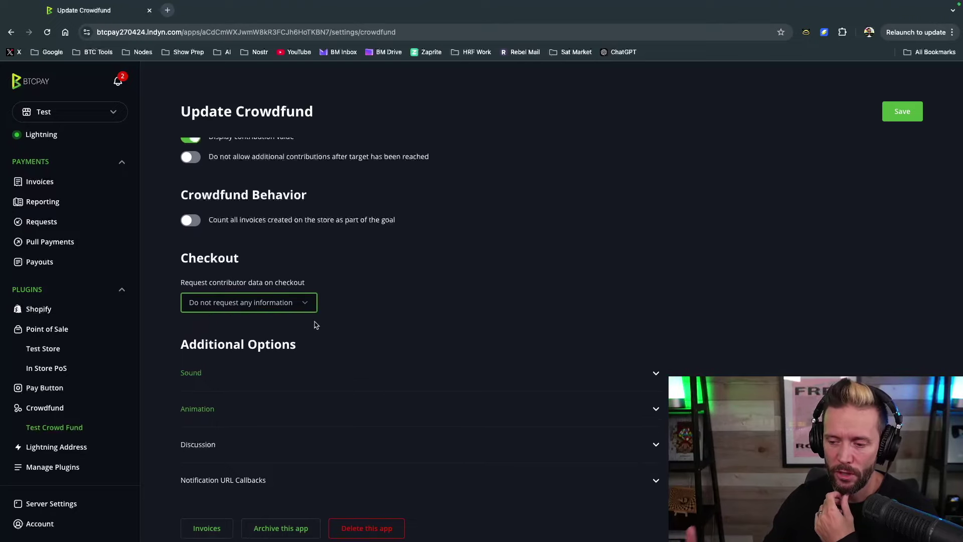
scroll(684, 301, up, 10)
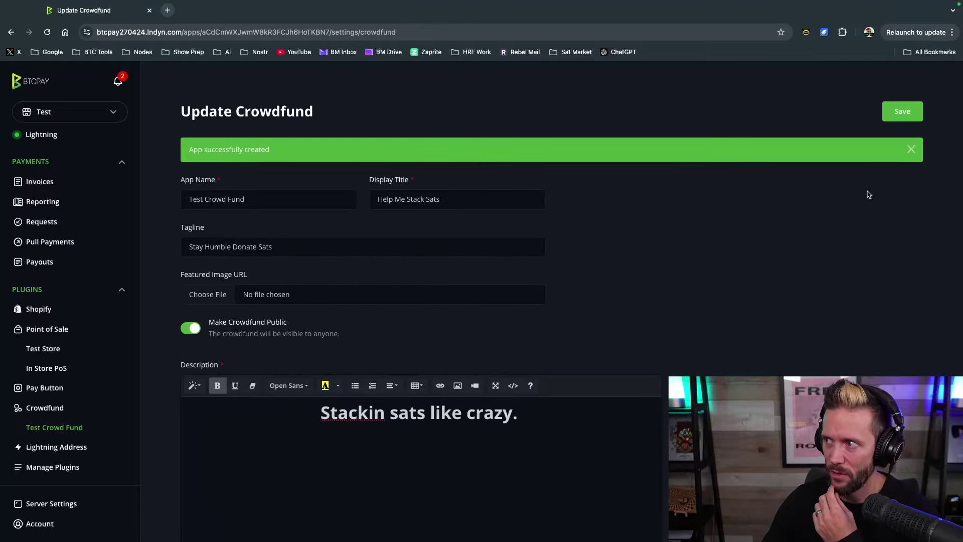
Save the crowdfund settings and view its public Help Me Stack Sats page.
click(896, 114)
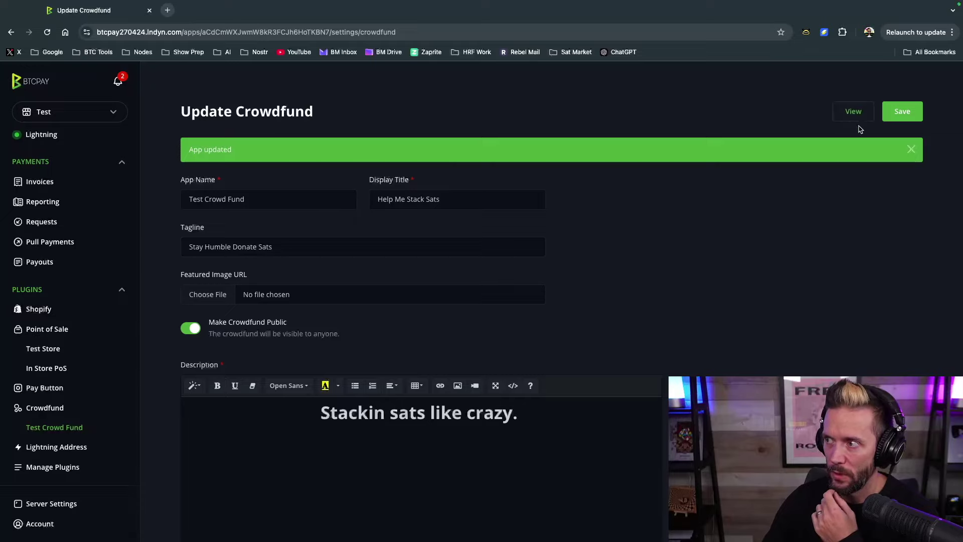
click(854, 111)
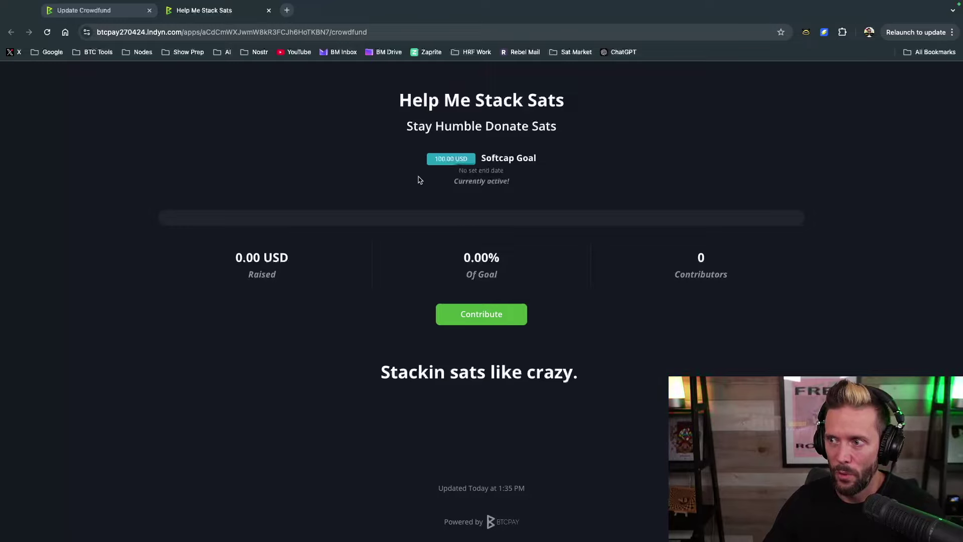
Start a contribution, copy its Lightning LNURL, and bring up the Speed wallet.
mouse_move(515, 153)
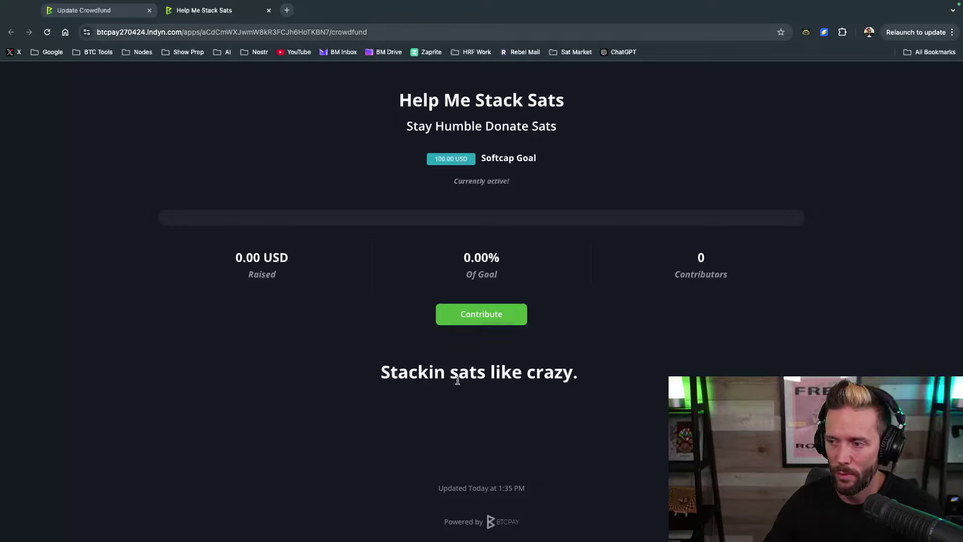
click(474, 321)
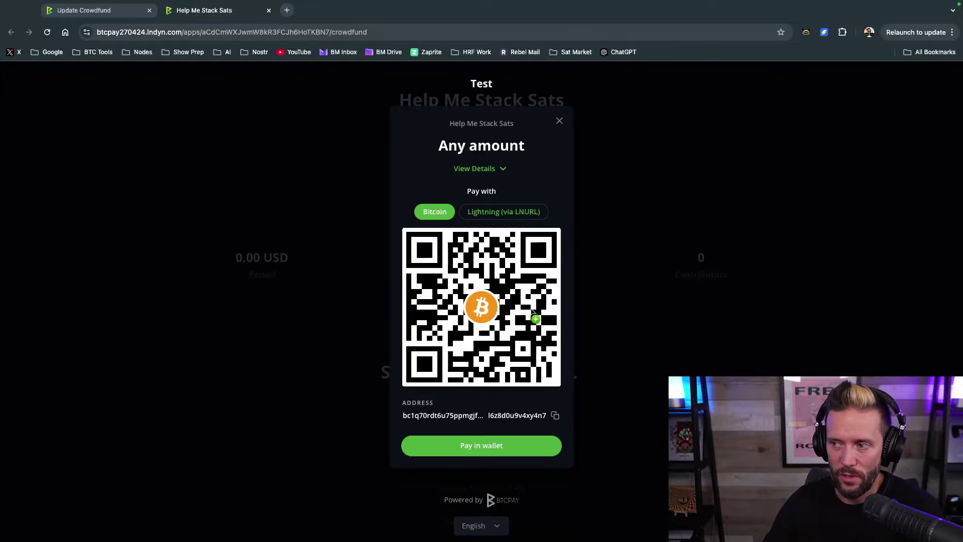
click(494, 218)
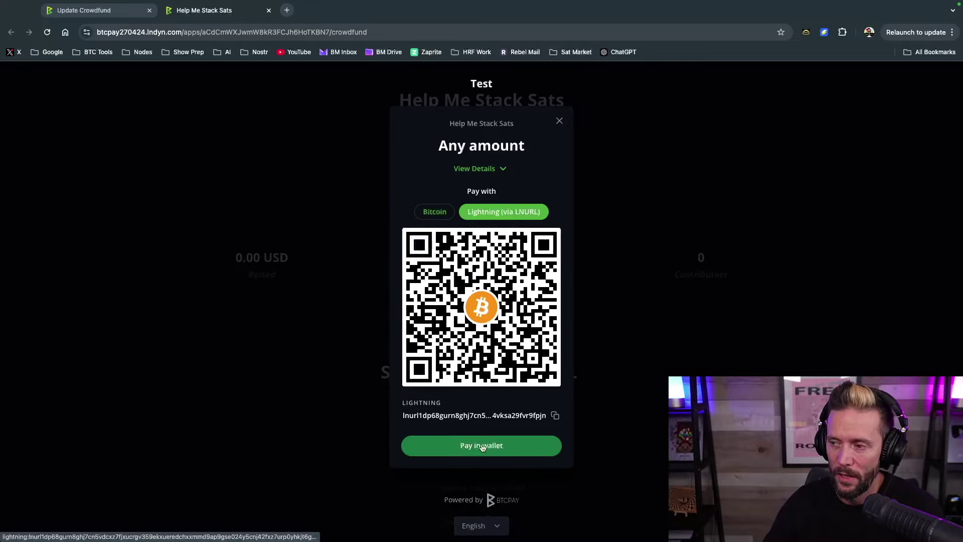
click(497, 171)
click(497, 171)
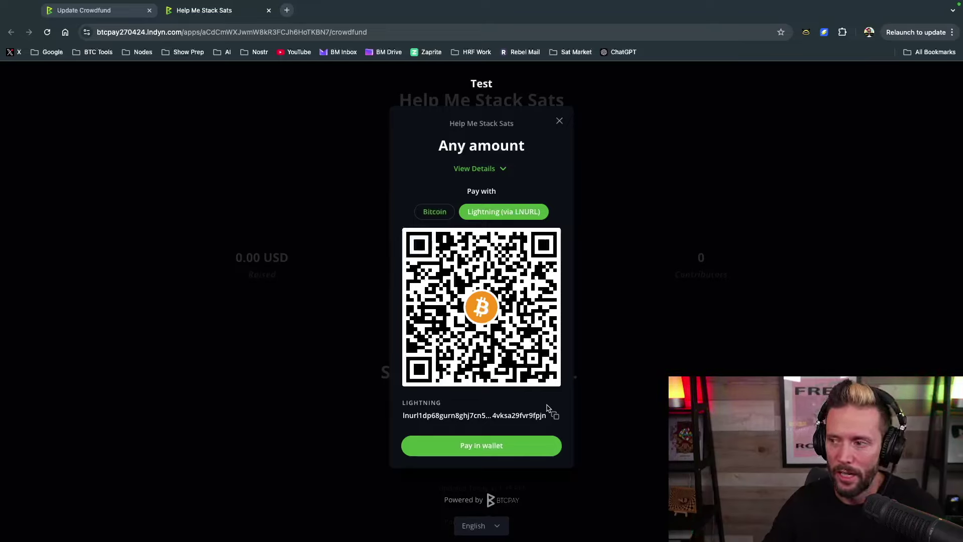
click(555, 417)
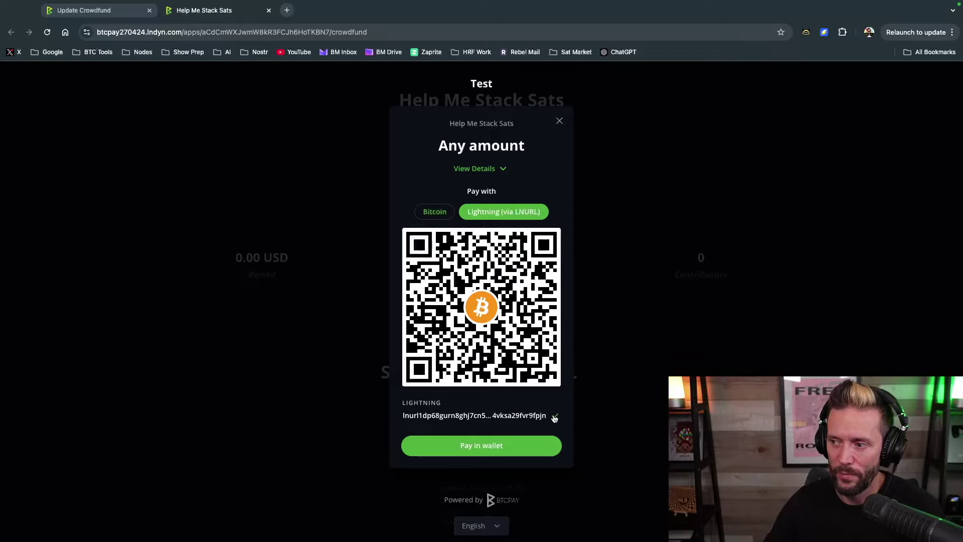
click(824, 32)
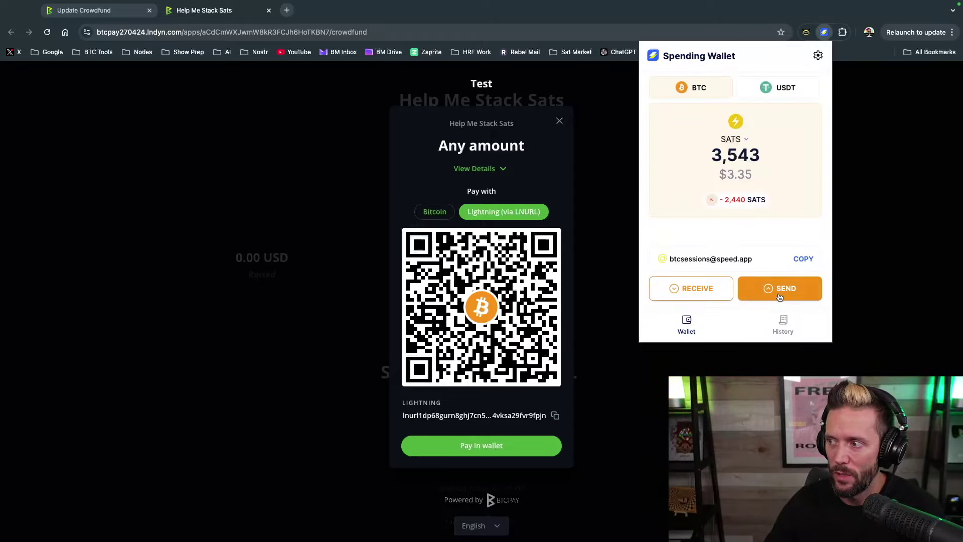
Paste the crowdfund LNURL as the Speed wallet payment recipient and proceed.
click(778, 293)
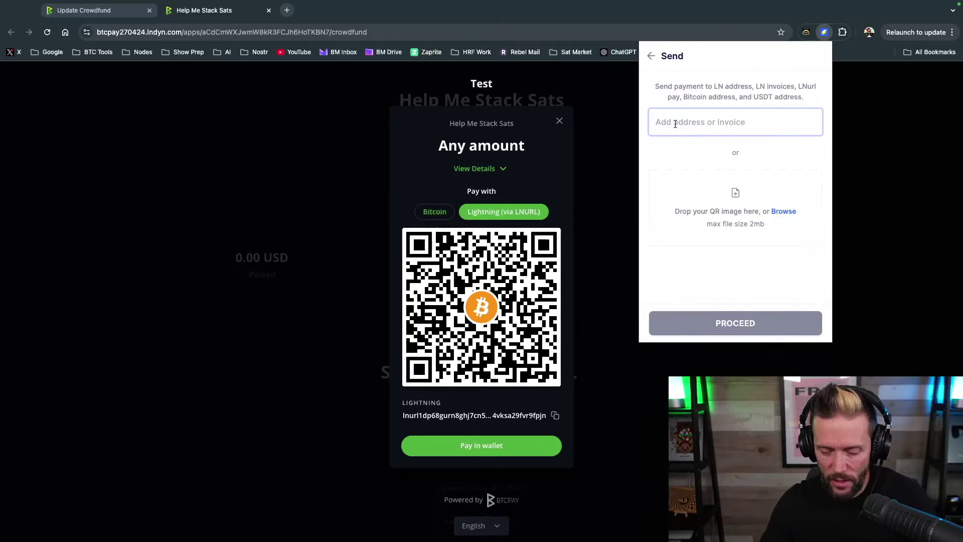
key(ctrl+v)
click(723, 323)
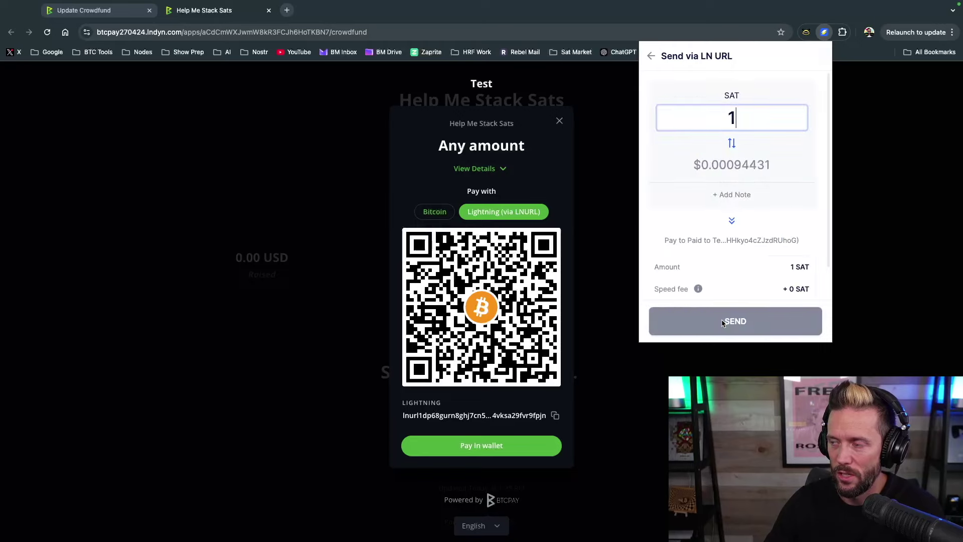
Enter a $1 amount in USD and send the 1,059-sat payment to the crowdfund.
click(733, 143)
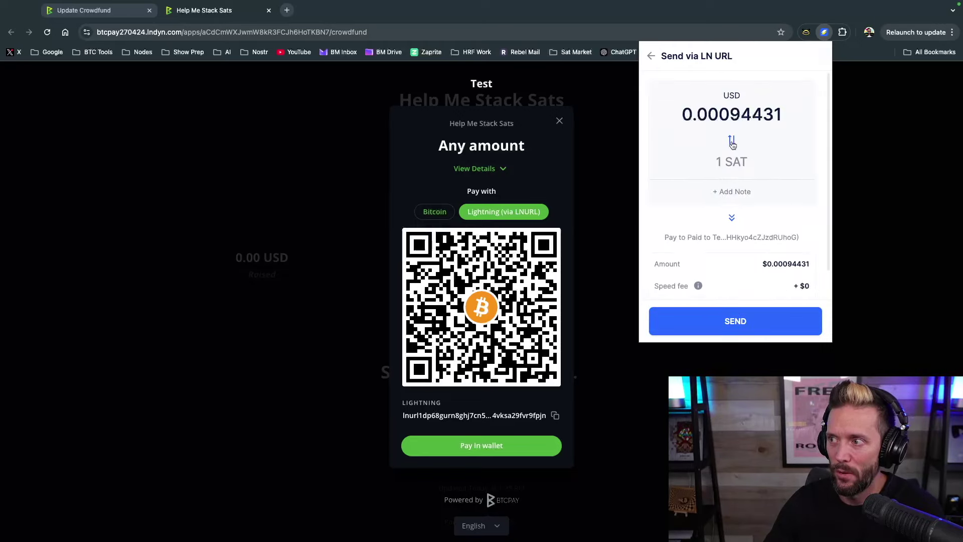
click(733, 144)
click(734, 117)
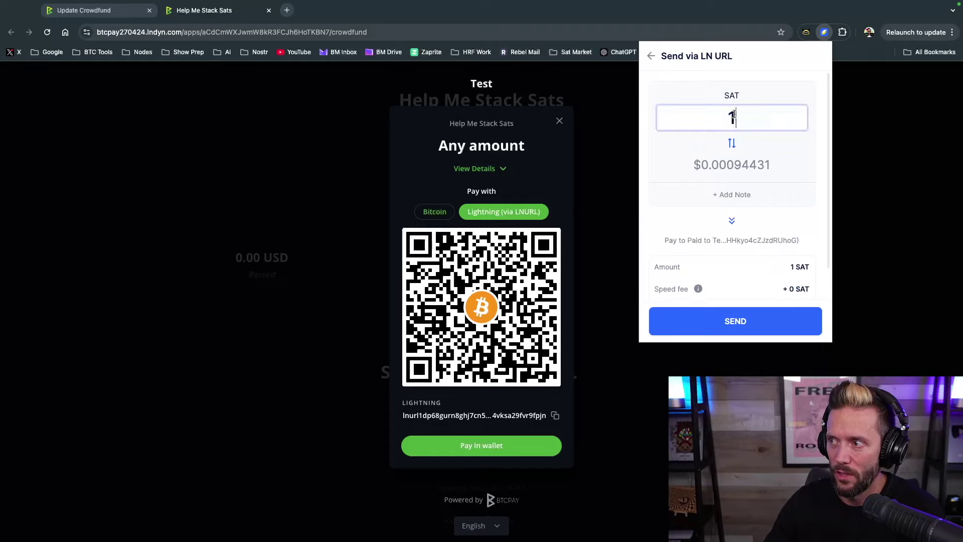
click(732, 145)
click(733, 120)
double_click(723, 119)
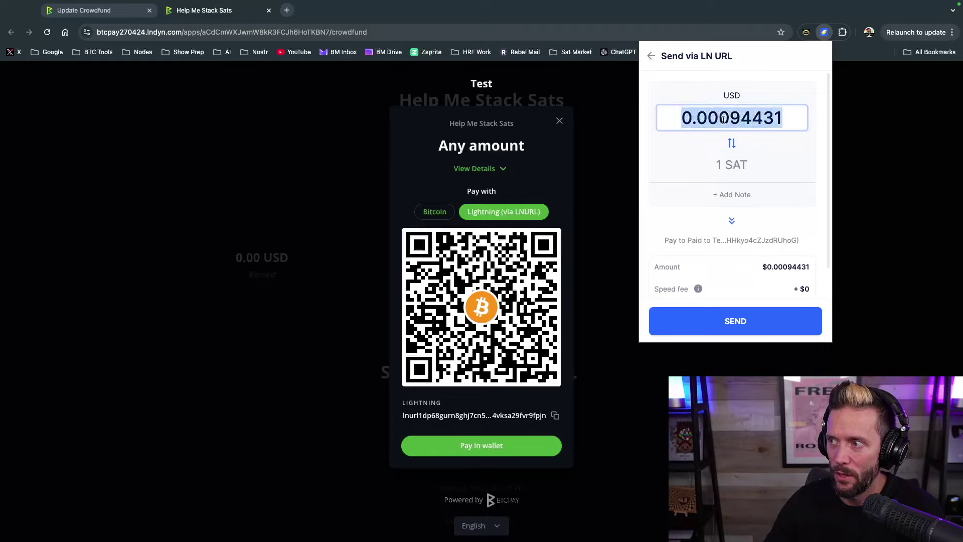
text(1)
click(766, 91)
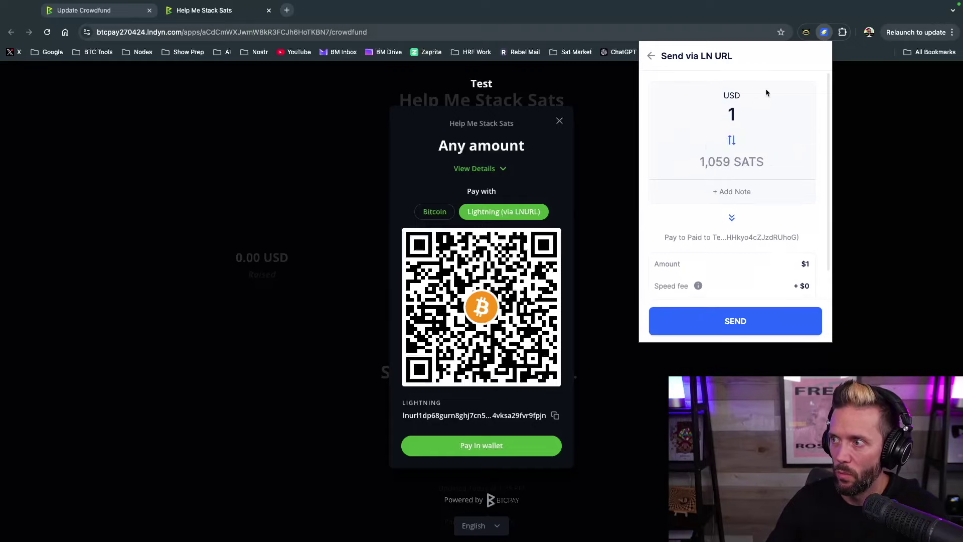
click(735, 324)
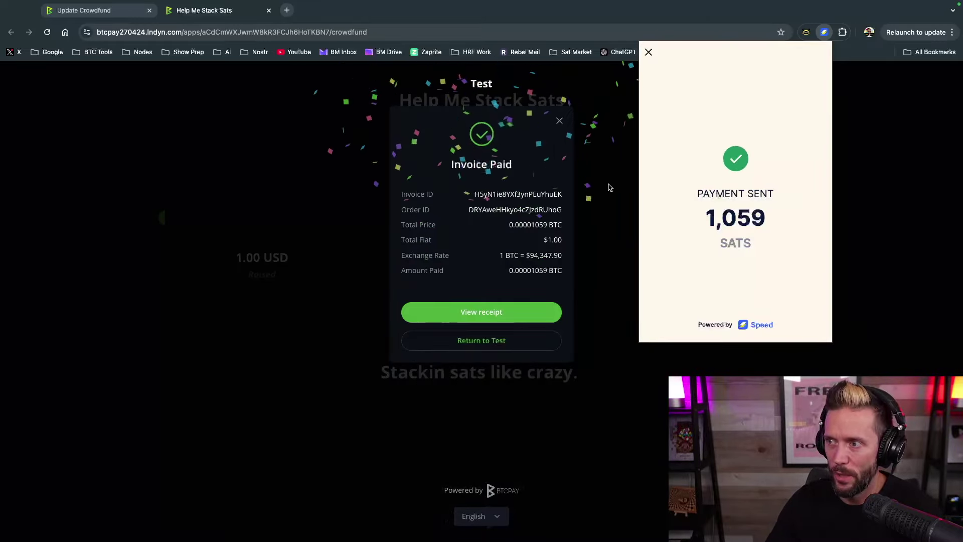
click(560, 121)
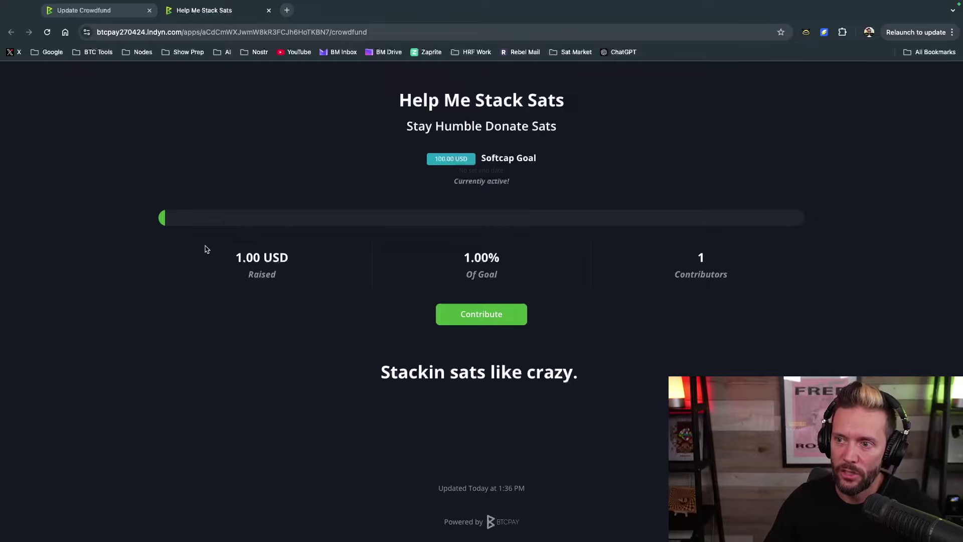
Check the 1.00 USD raised from 1 contributor, then close the public crowdfund tab.
mouse_move(162, 221)
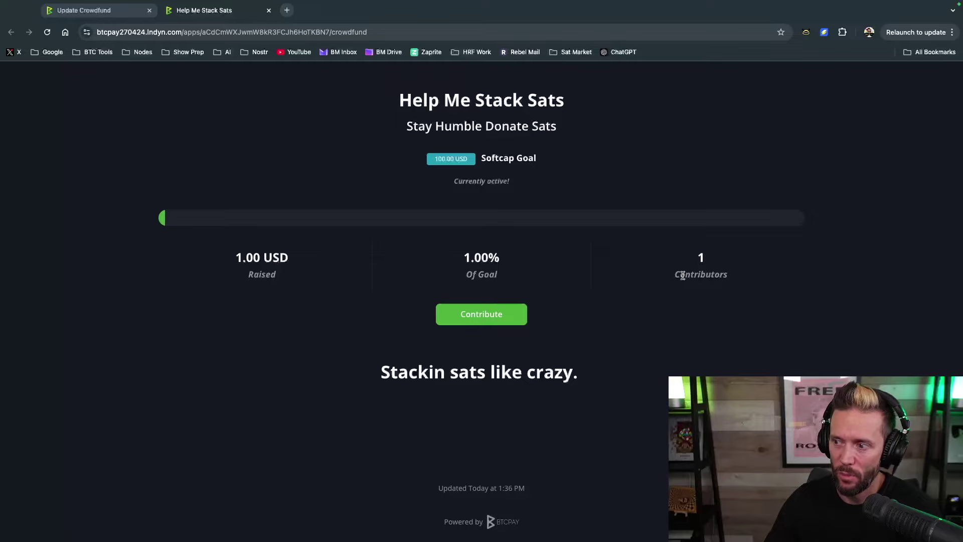
scroll(635, 441, up, 3)
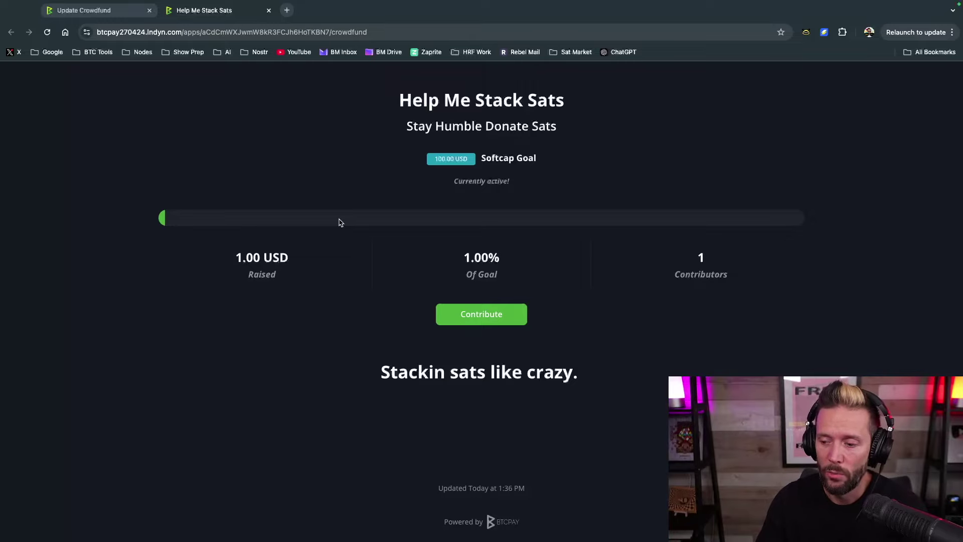
click(269, 10)
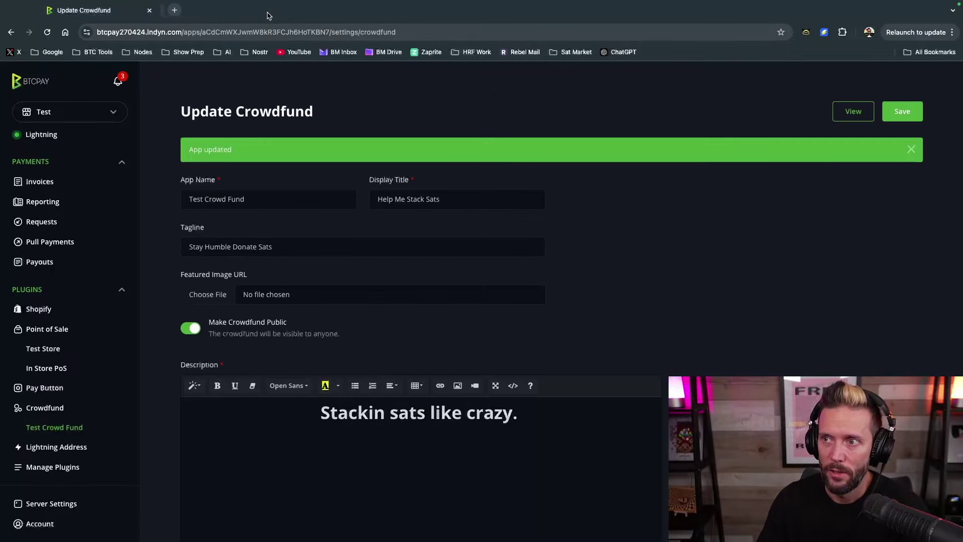
scroll(50, 374, down, 2)
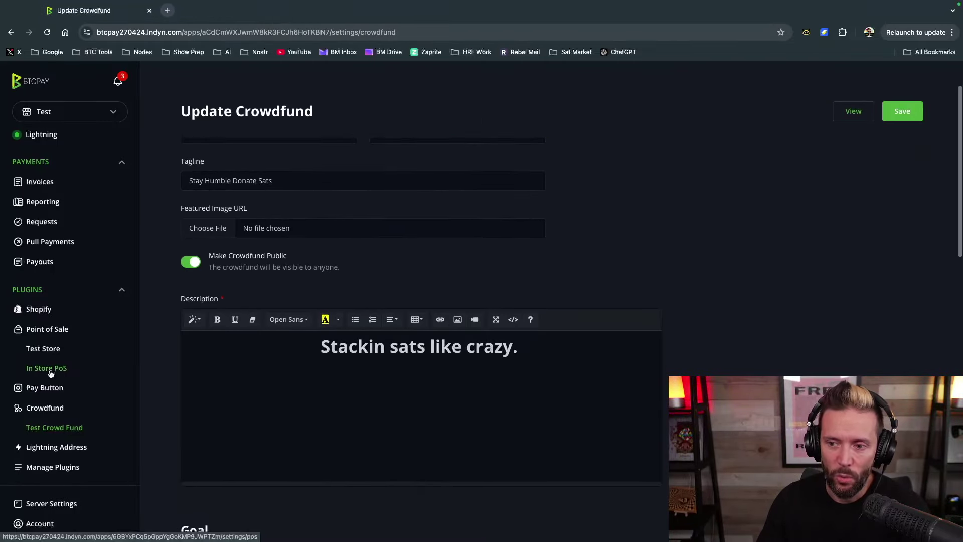
scroll(50, 374, up, 2)
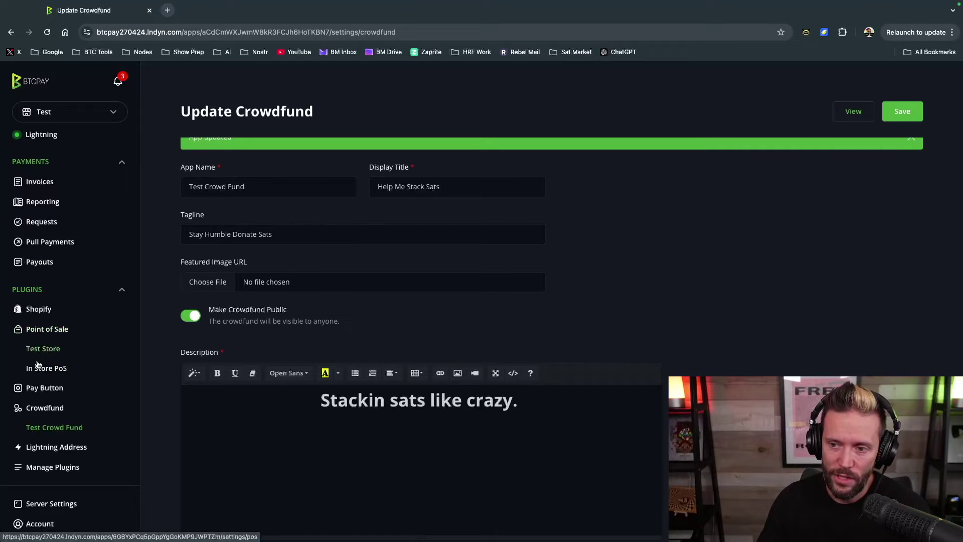
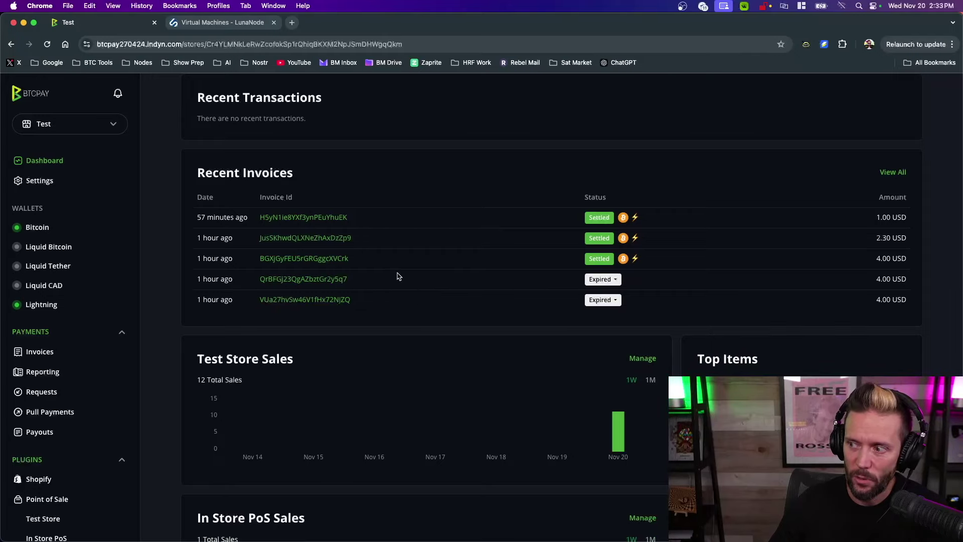
scroll(543, 298, down, 5)
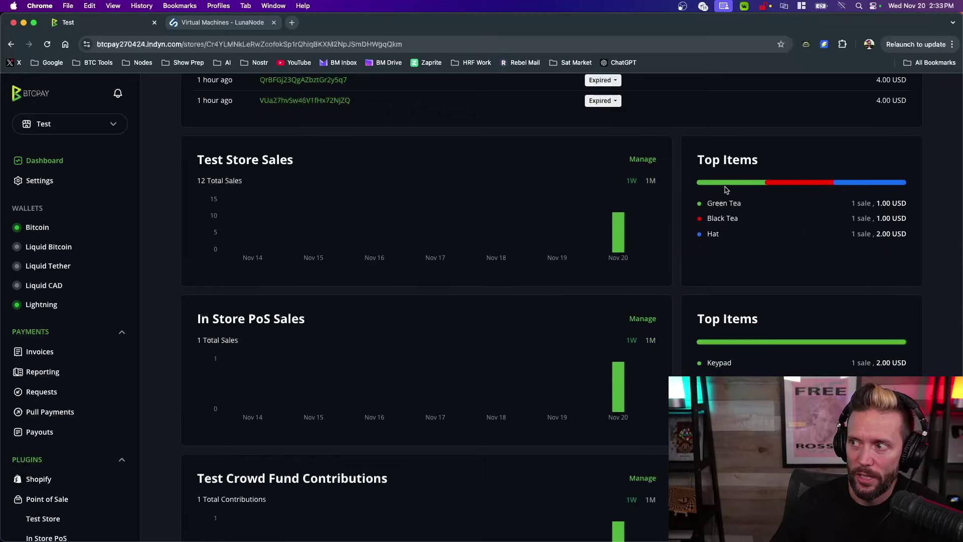
scroll(808, 215, down, 1)
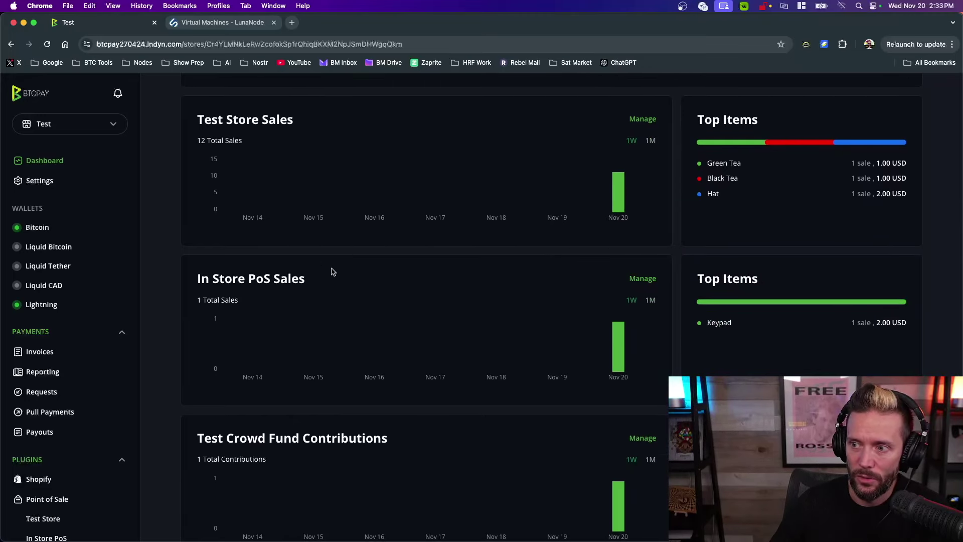
scroll(334, 271, down, 2)
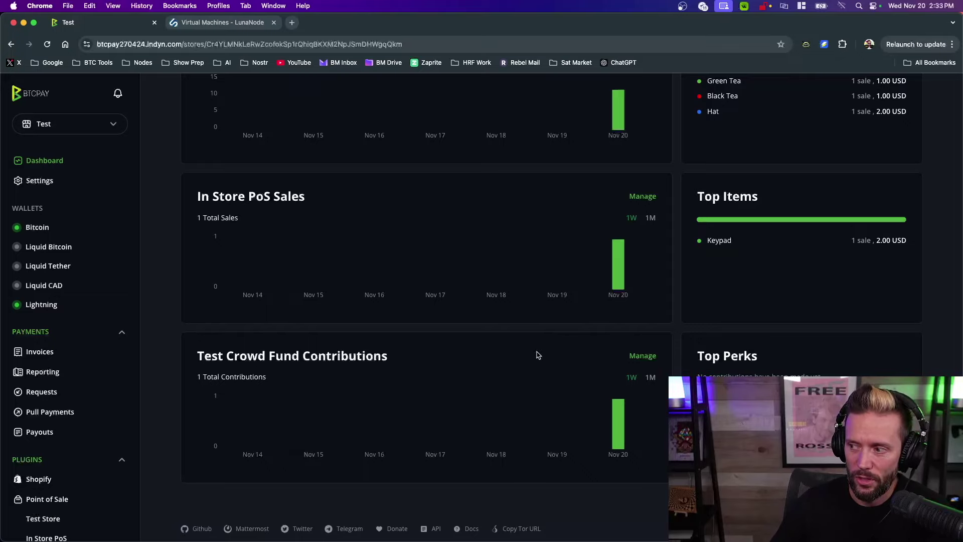
scroll(538, 354, up, 3)
scroll(537, 354, up, 10)
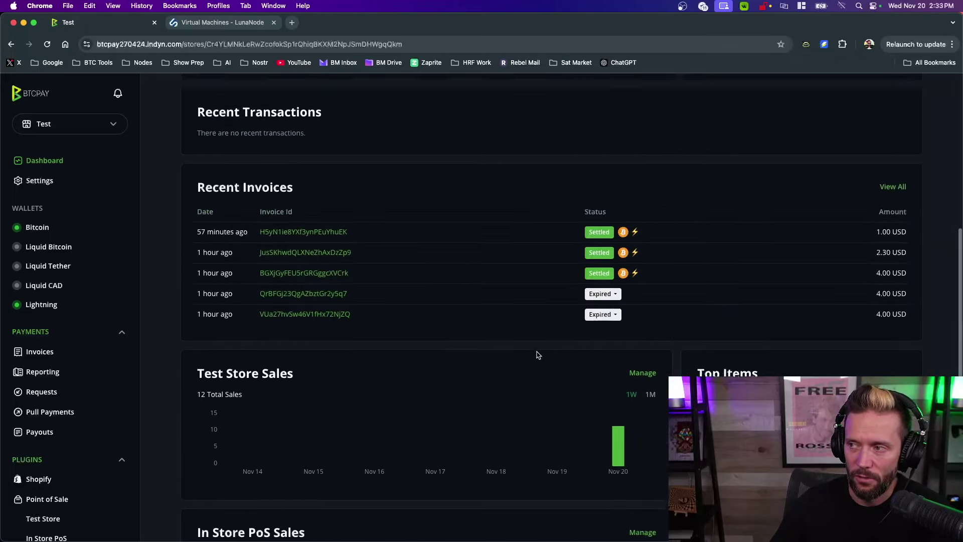
scroll(537, 355, up, 2)
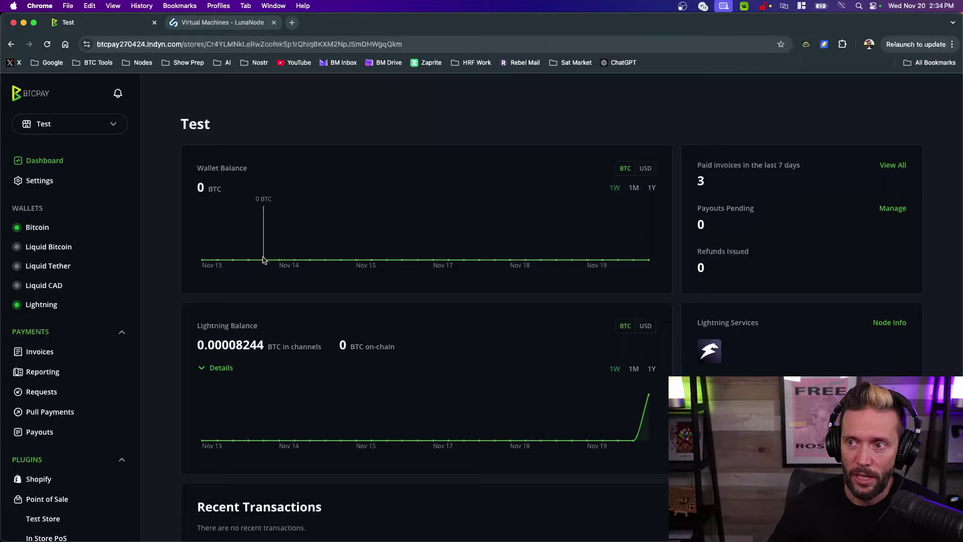
Minimize the Sparrow wallet window and return focus to the browser.
key(super+Tab)
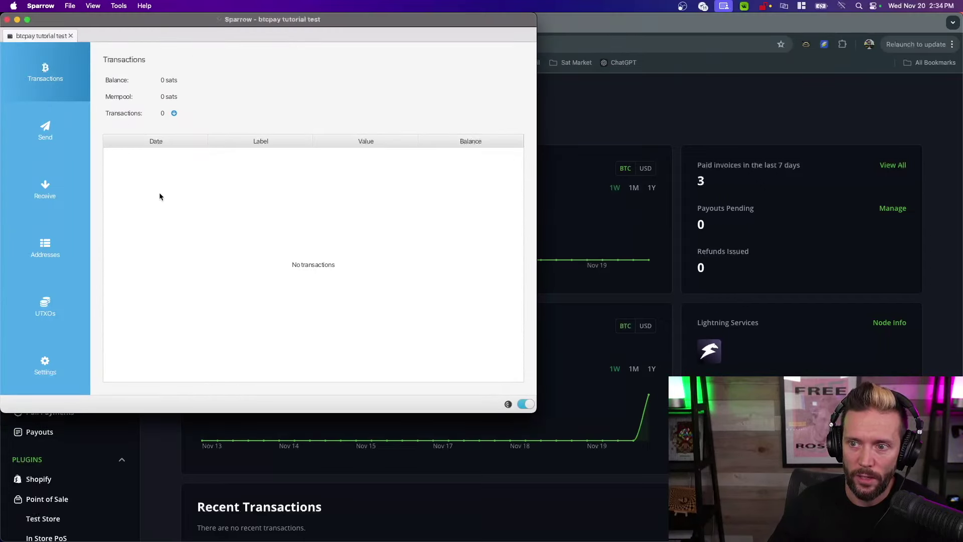
click(17, 20)
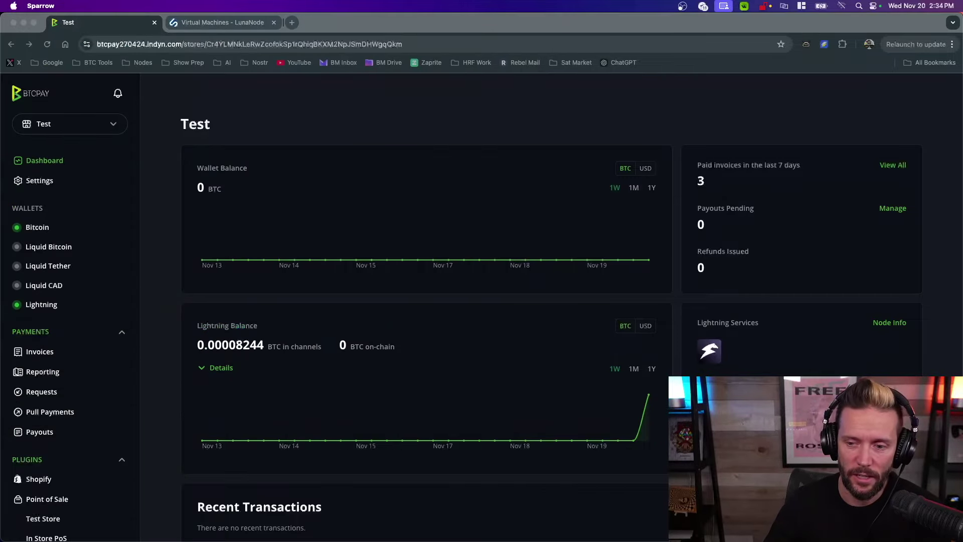
key(super+Tab)
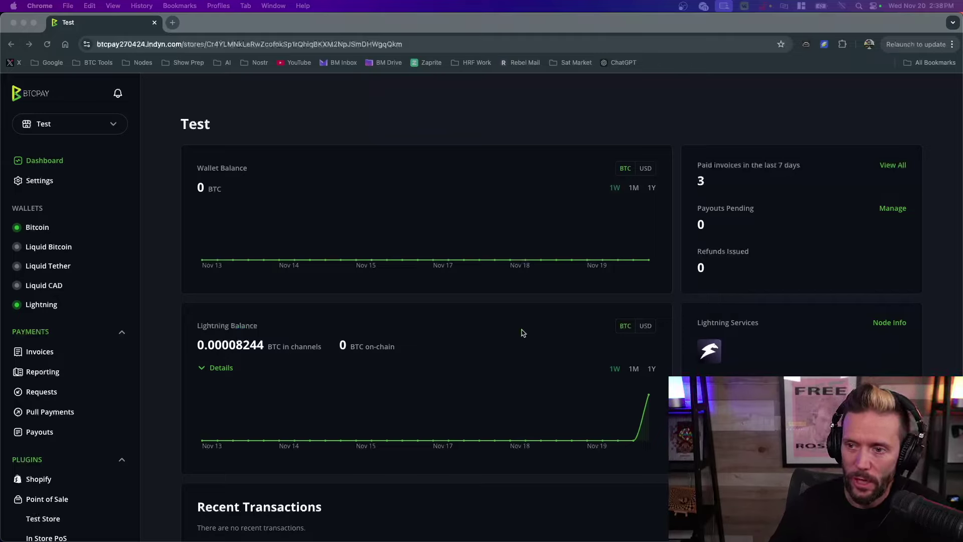
click(153, 297)
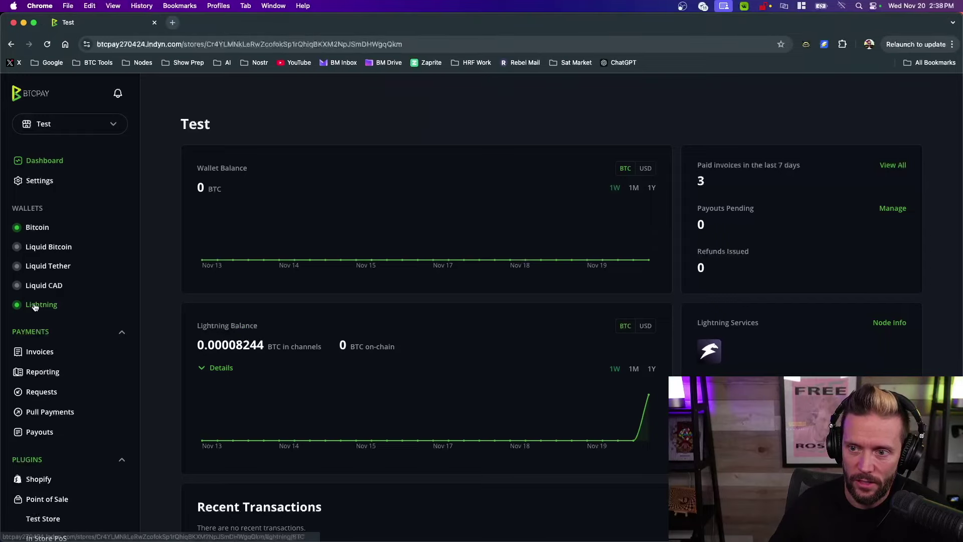
Launch Ride The Lightning from the store dashboard, showing the node's 8,244-sat Lightning balance.
click(35, 307)
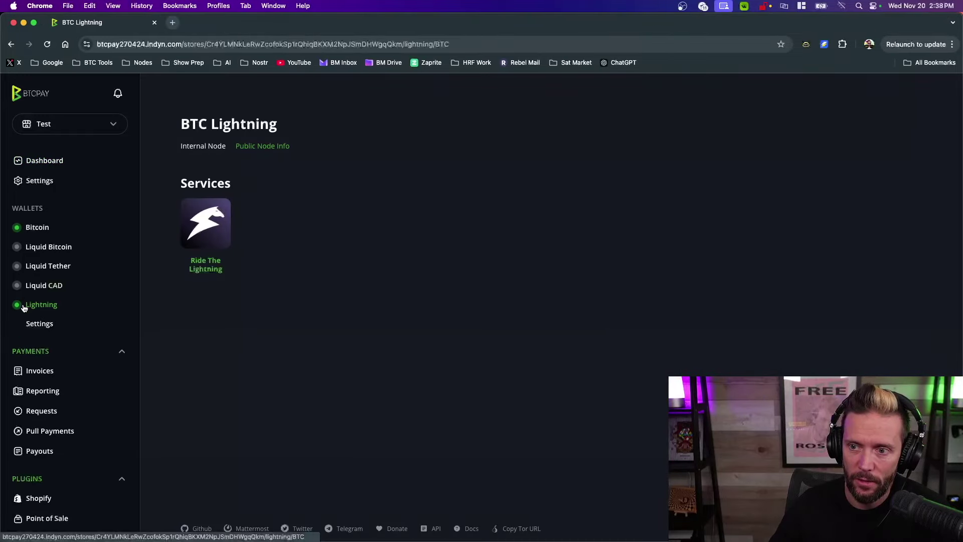
click(42, 164)
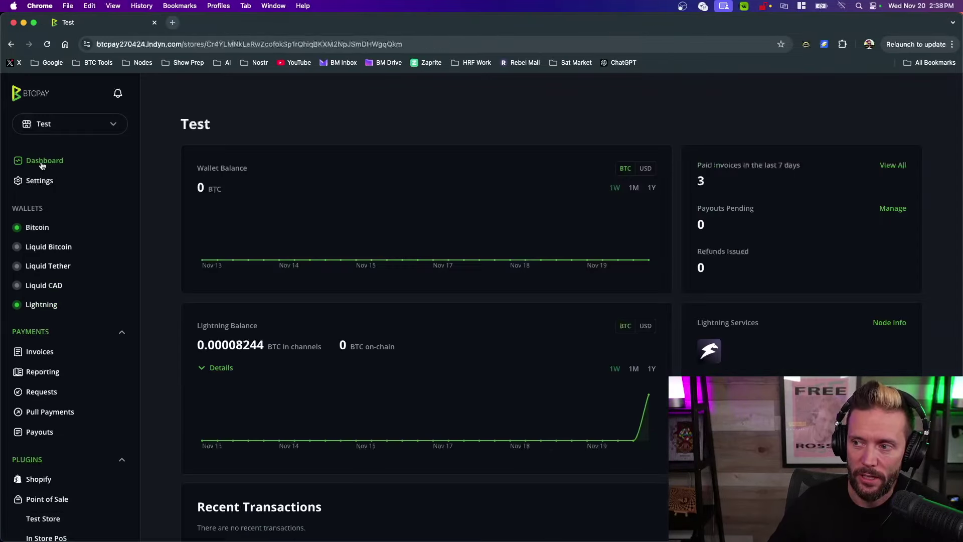
click(715, 355)
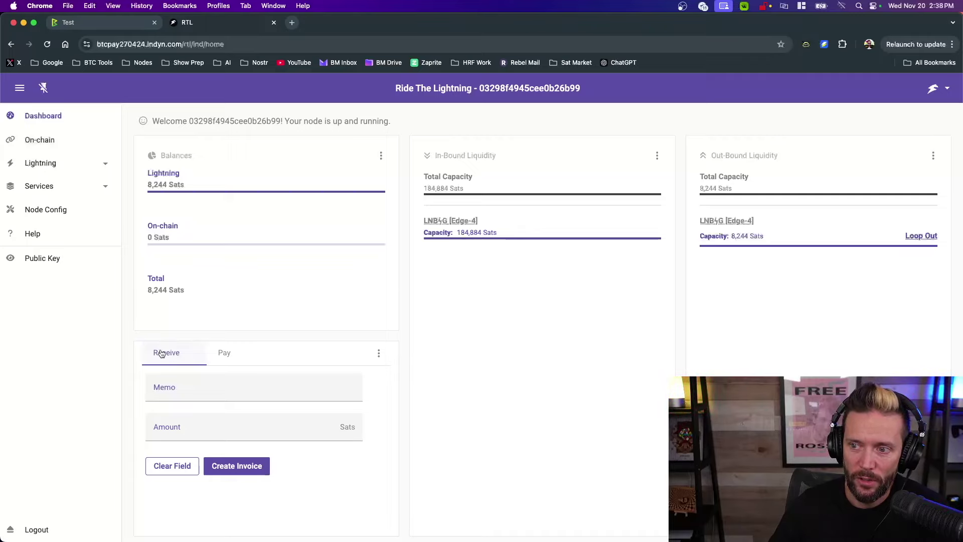
Switch Ride The Lightning's Lightning panel to the Pay form.
click(216, 359)
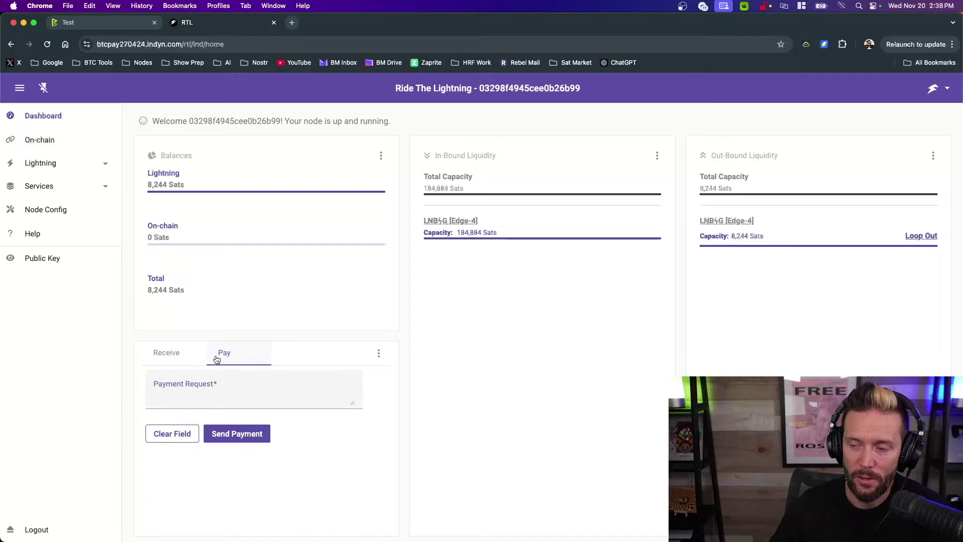
click(172, 357)
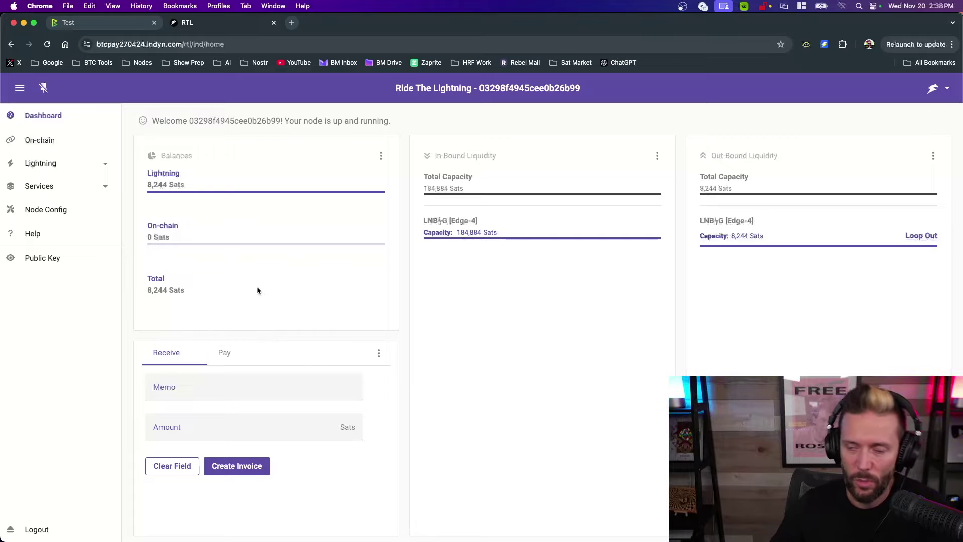
click(225, 355)
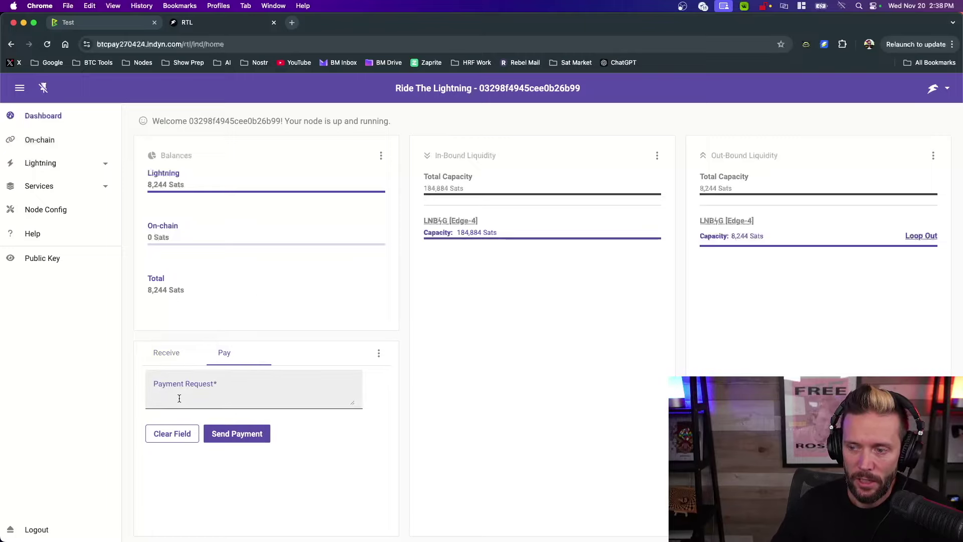
Generate a 100-sat Lightning invoice in the Speed wallet extension, then close its popup.
click(824, 44)
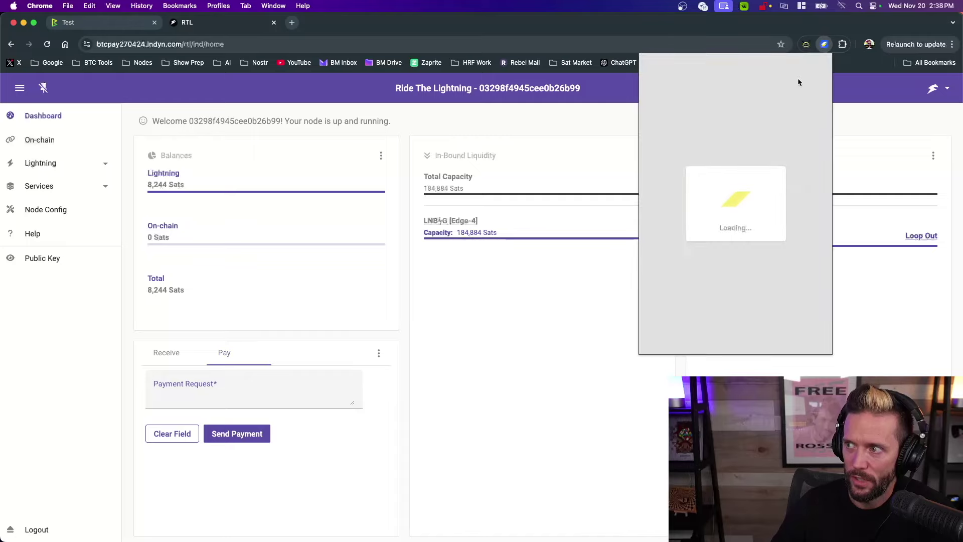
click(692, 302)
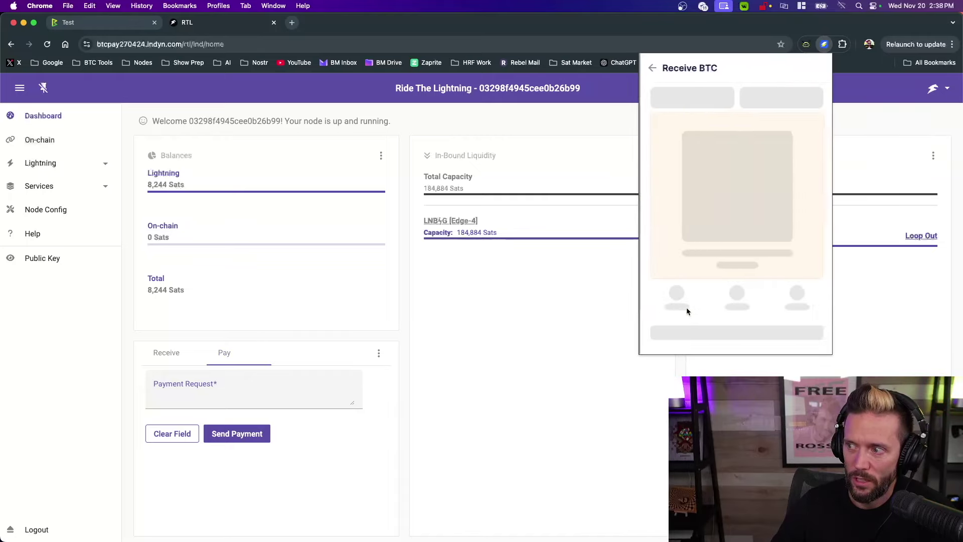
click(735, 333)
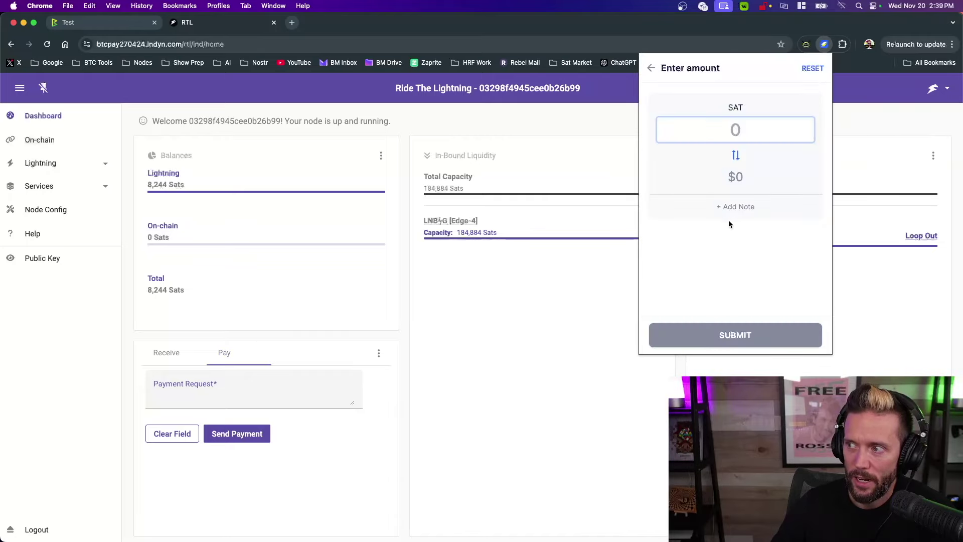
text(100)
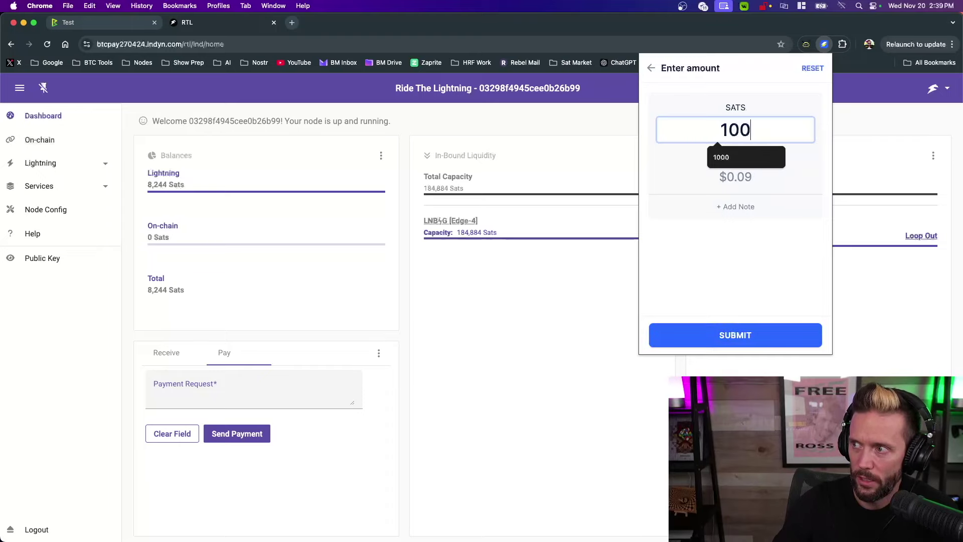
click(732, 346)
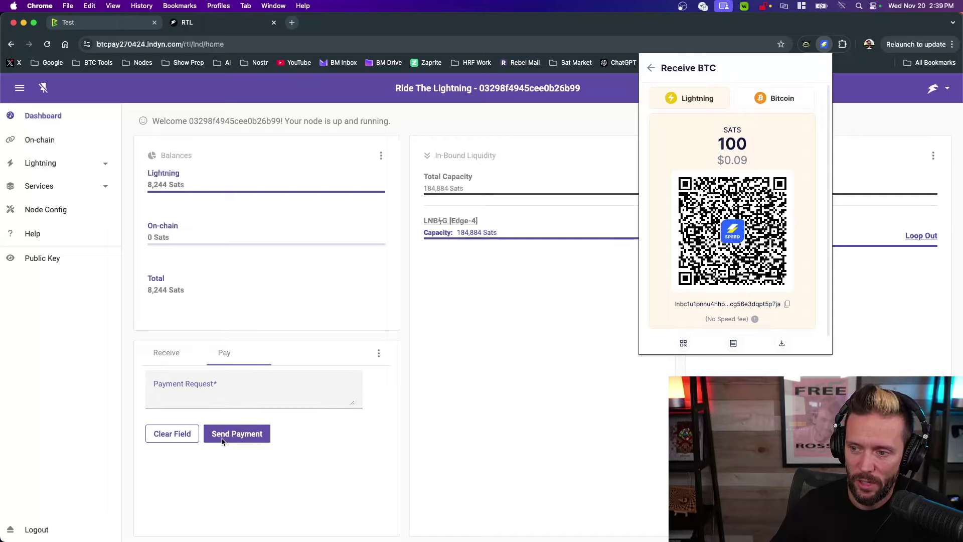
click(826, 45)
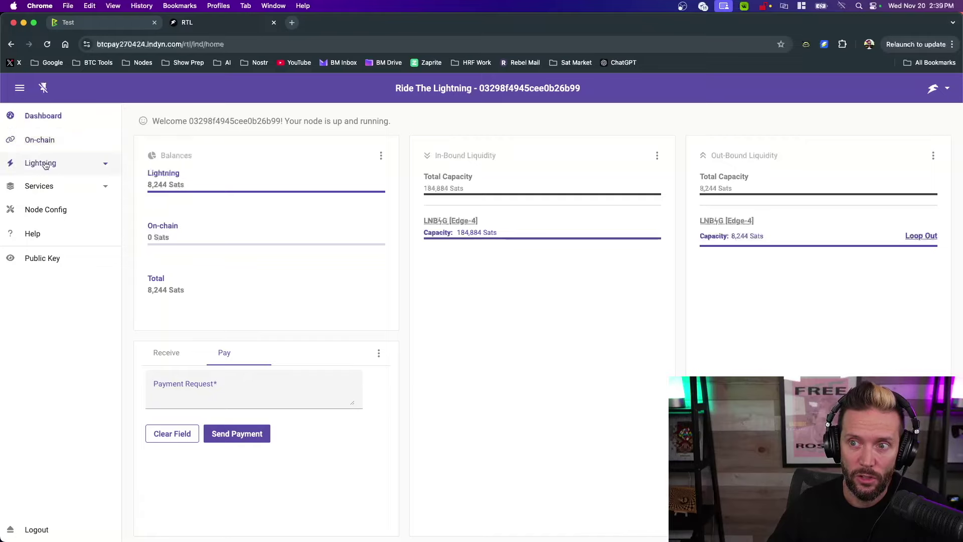
click(45, 165)
Review the open channel's actions in RTL's peers and channels list, then return to BTCPay.
click(65, 187)
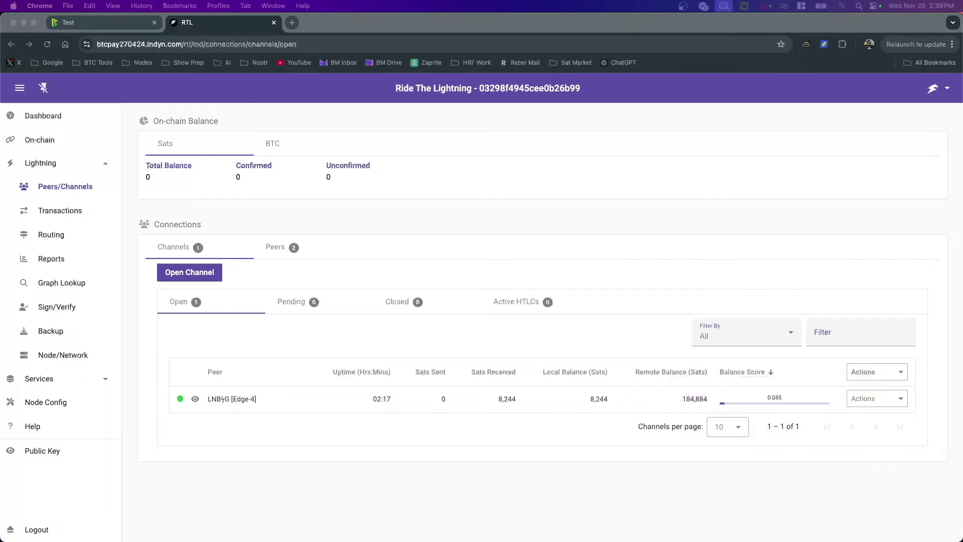
click(522, 426)
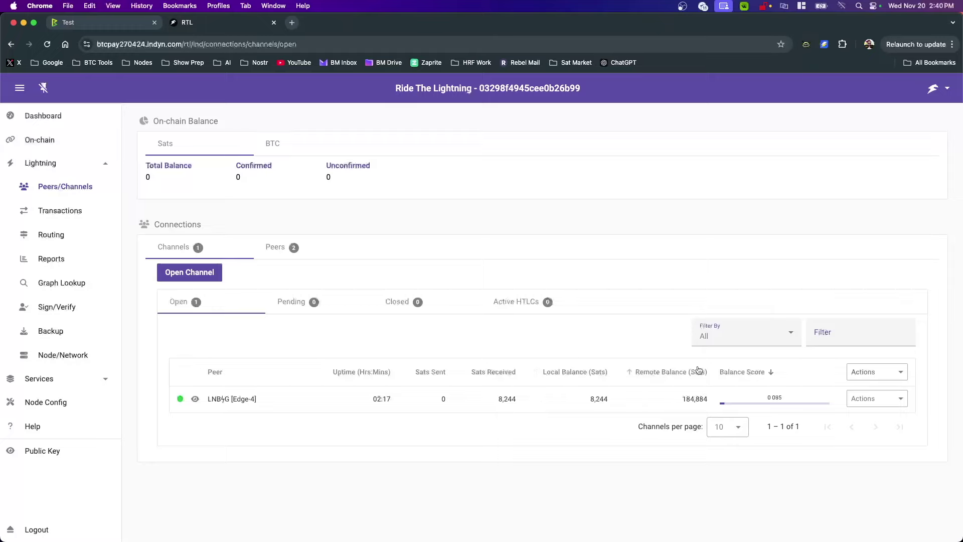
click(901, 399)
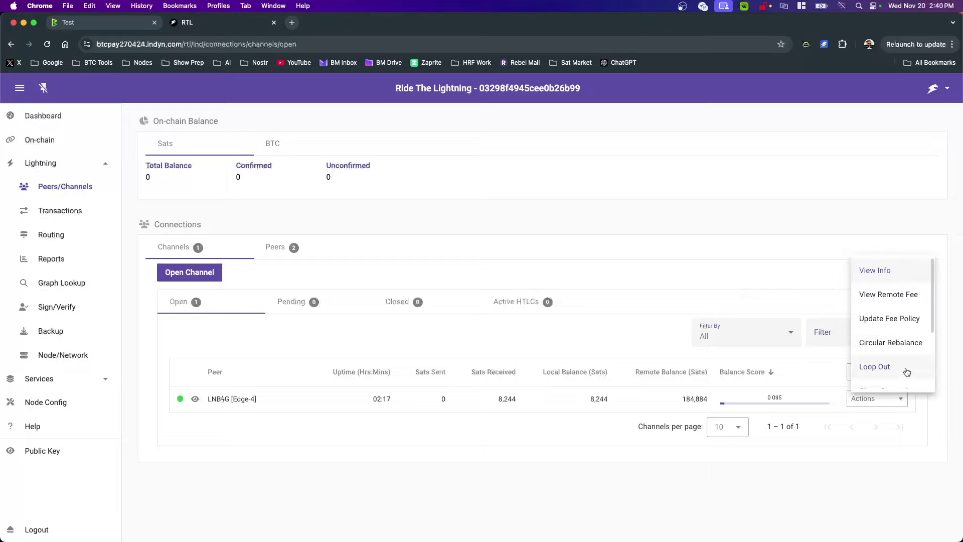
scroll(888, 373, down, 1)
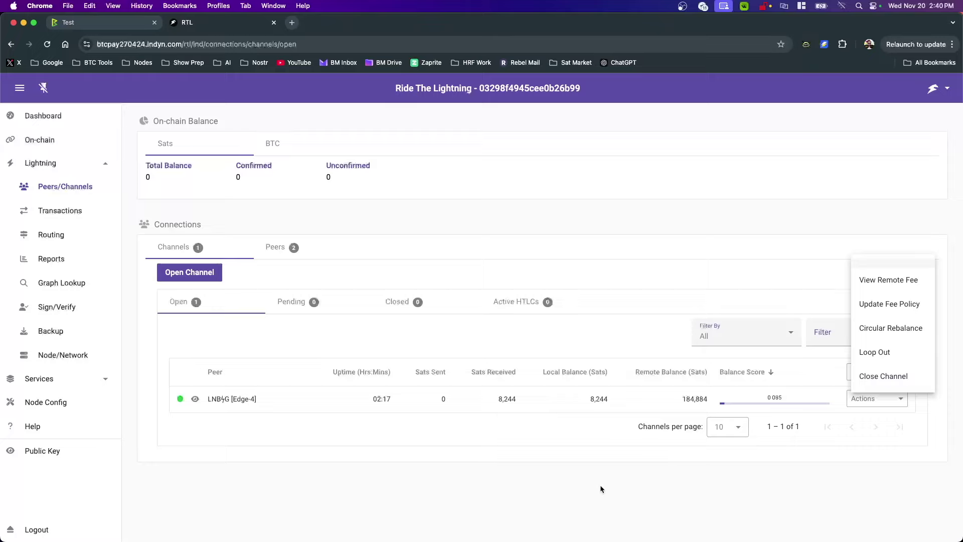
click(626, 487)
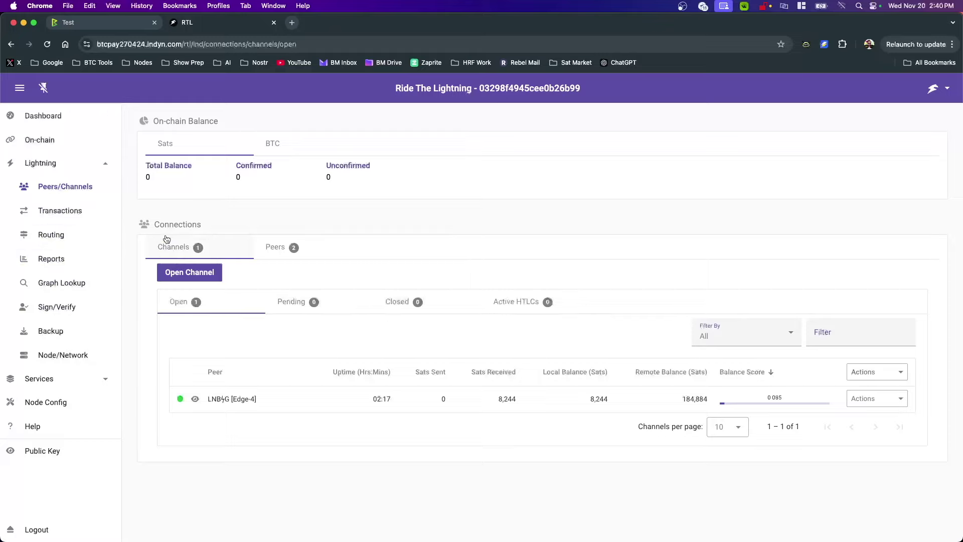
click(104, 164)
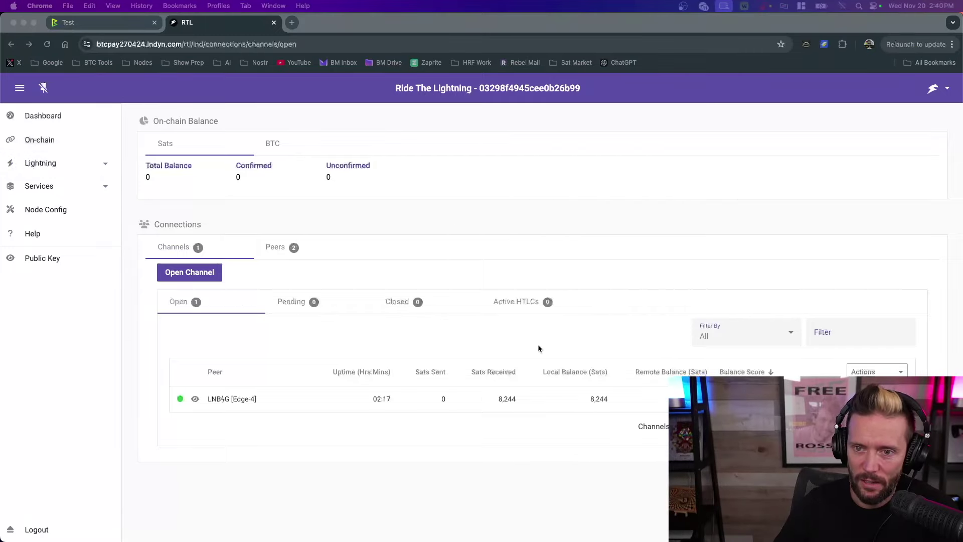
click(130, 24)
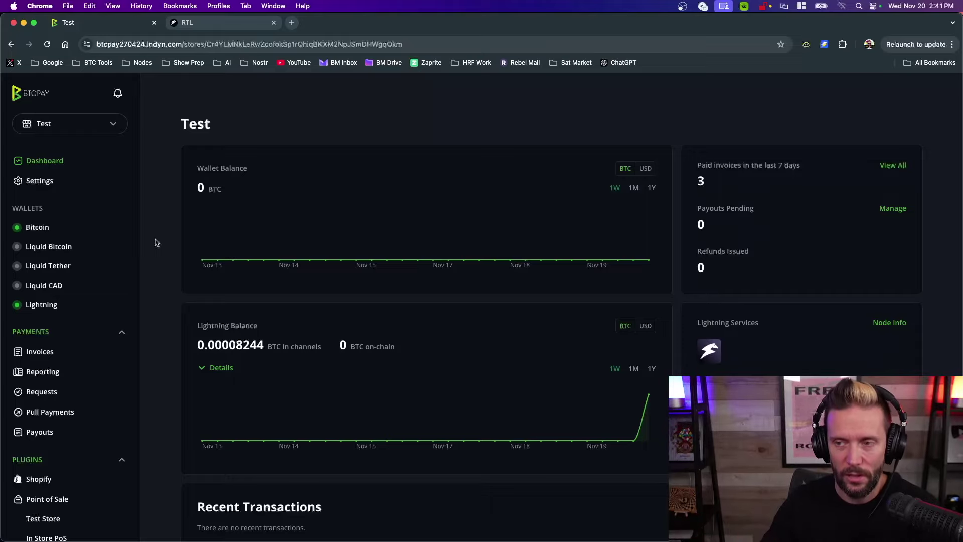
scroll(122, 294, down, 4)
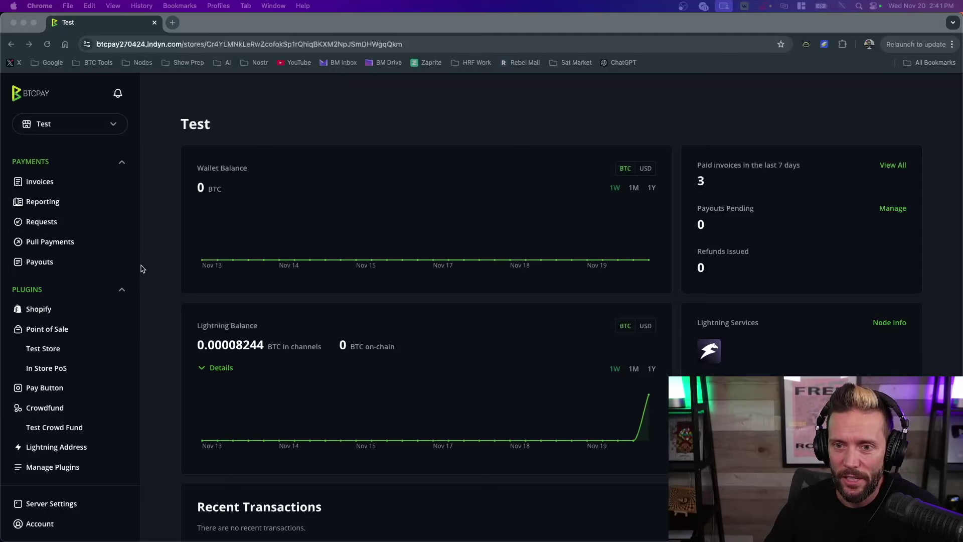
scroll(253, 308, down, 3)
scroll(254, 309, up, 3)
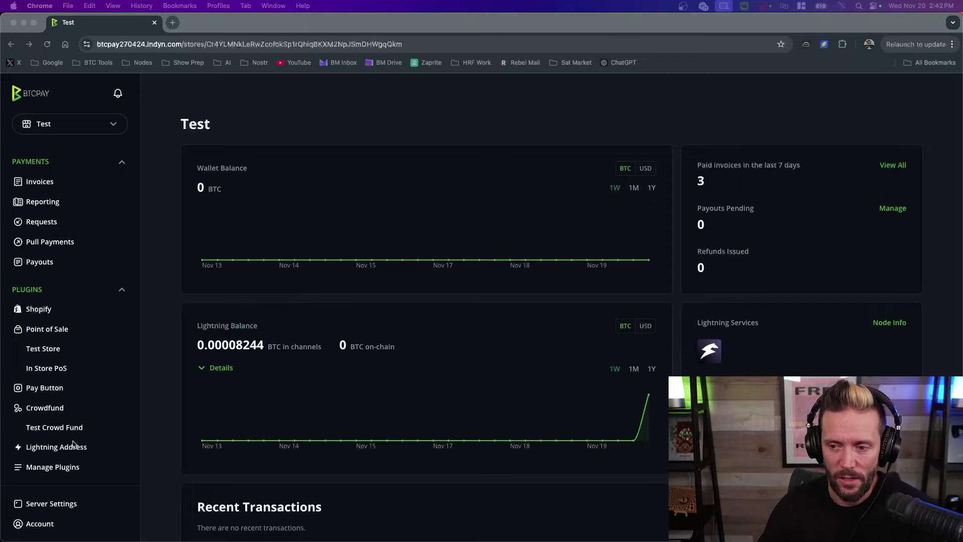
click(126, 474)
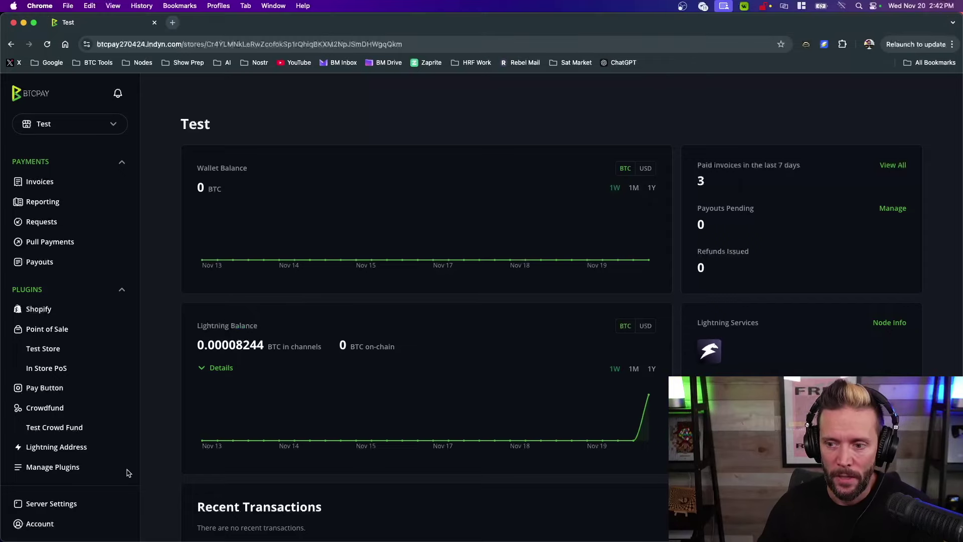
Install the Strike plugin from BTCPay's Manage Plugins page.
click(39, 470)
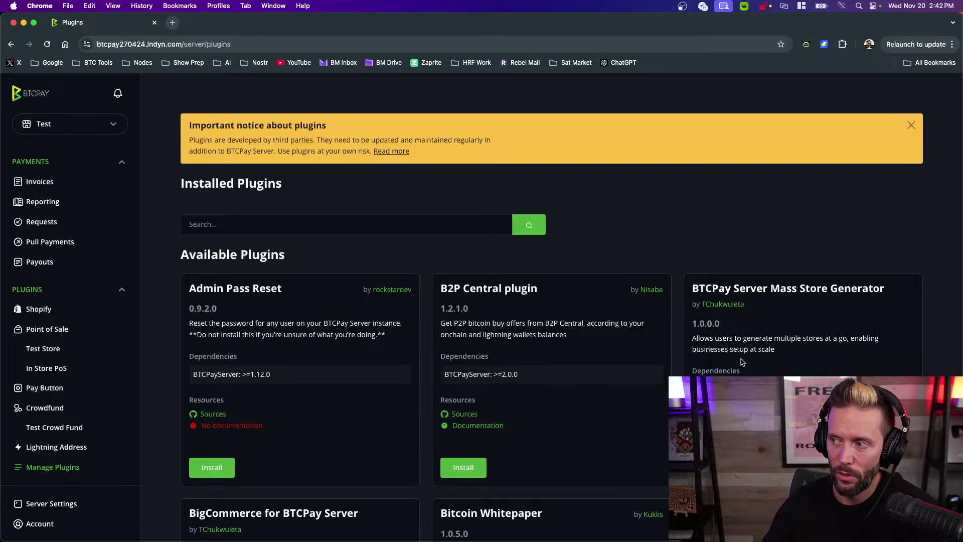
scroll(630, 309, down, 1)
scroll(630, 309, down, 20)
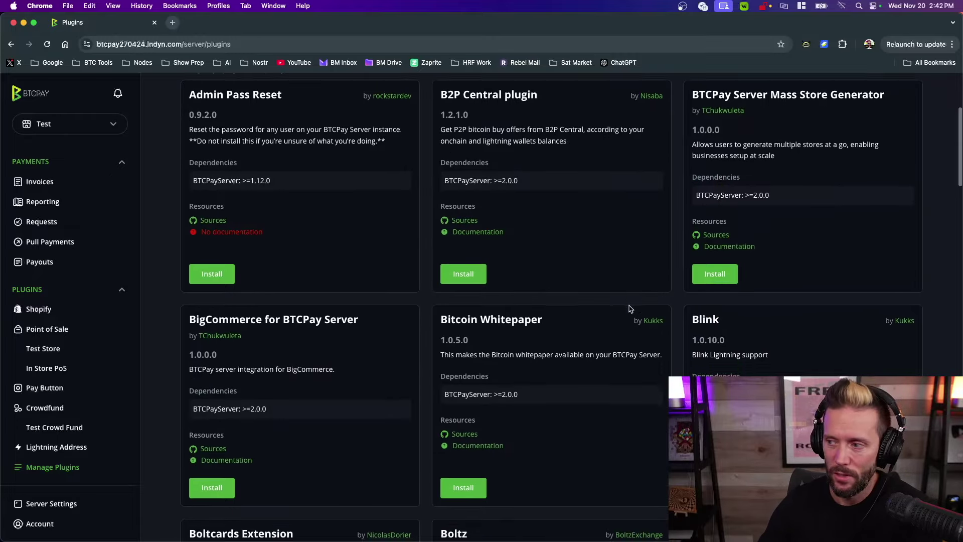
scroll(630, 306, up, 3)
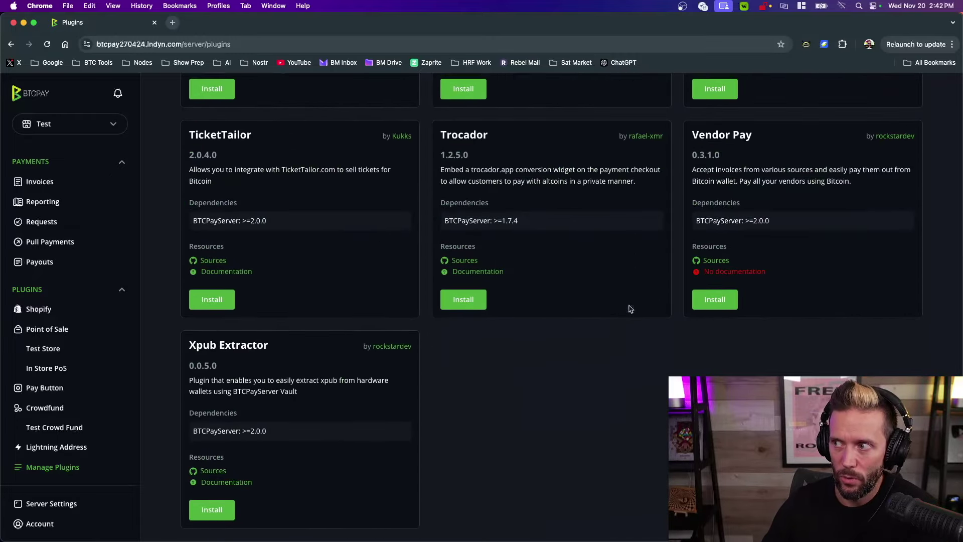
scroll(630, 309, up, 5)
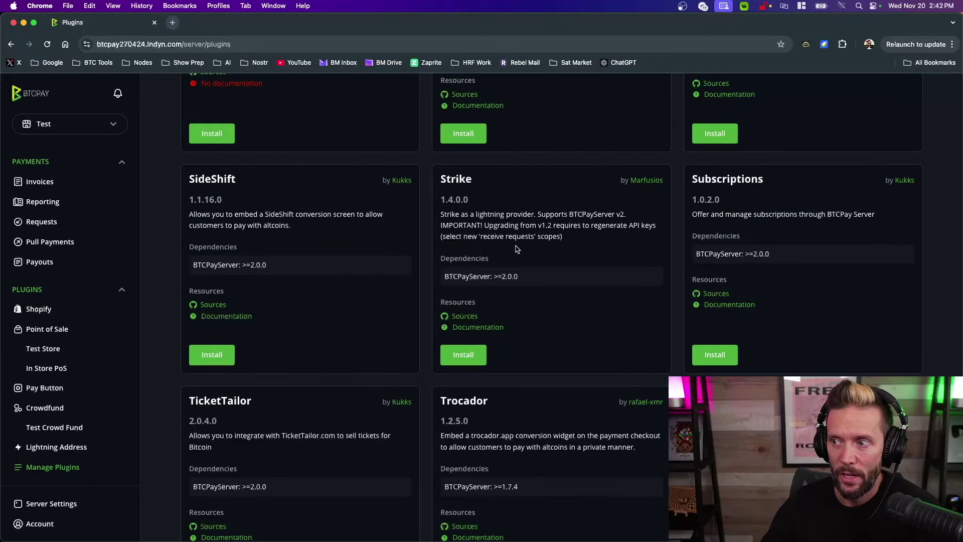
scroll(517, 249, down, 1)
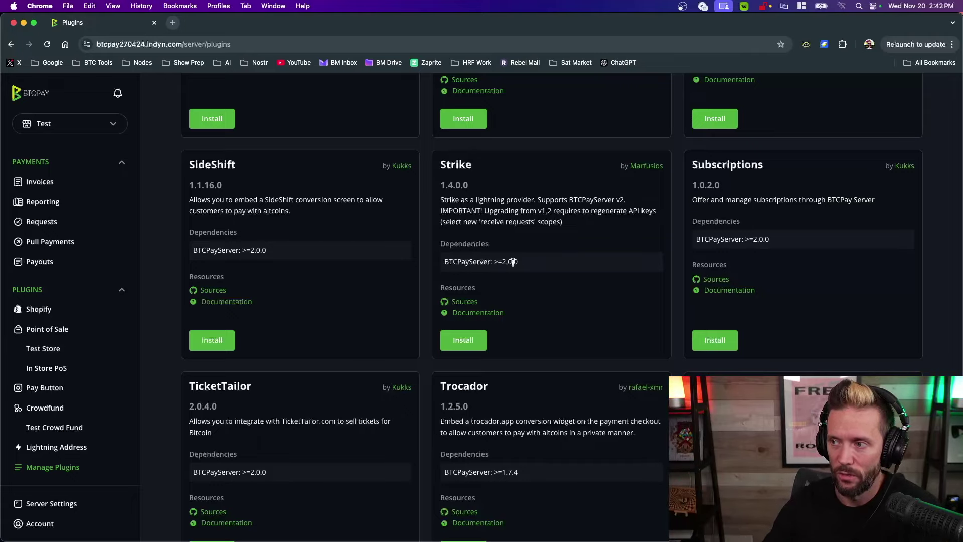
click(466, 346)
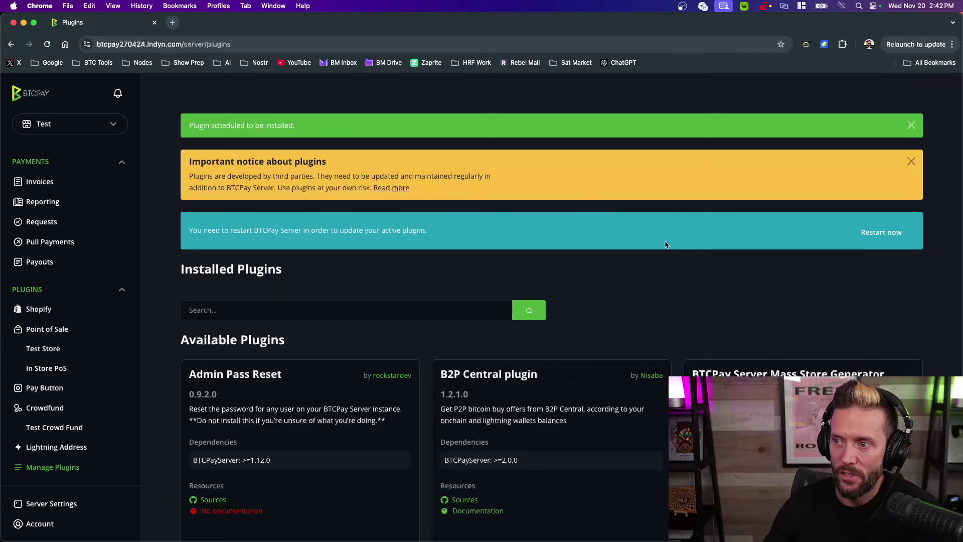
Dismiss the plugin notices and restart BTCPay Server to activate Strike.
click(911, 161)
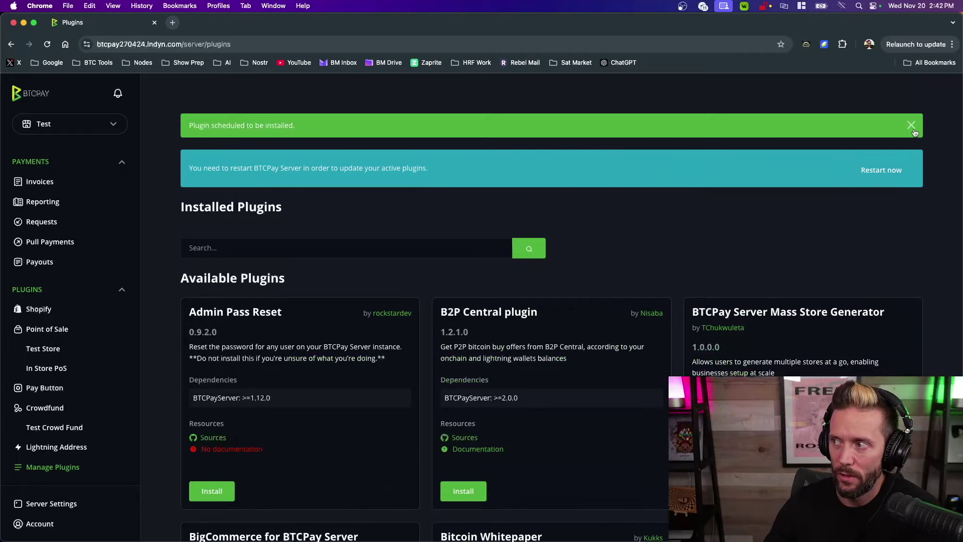
click(913, 130)
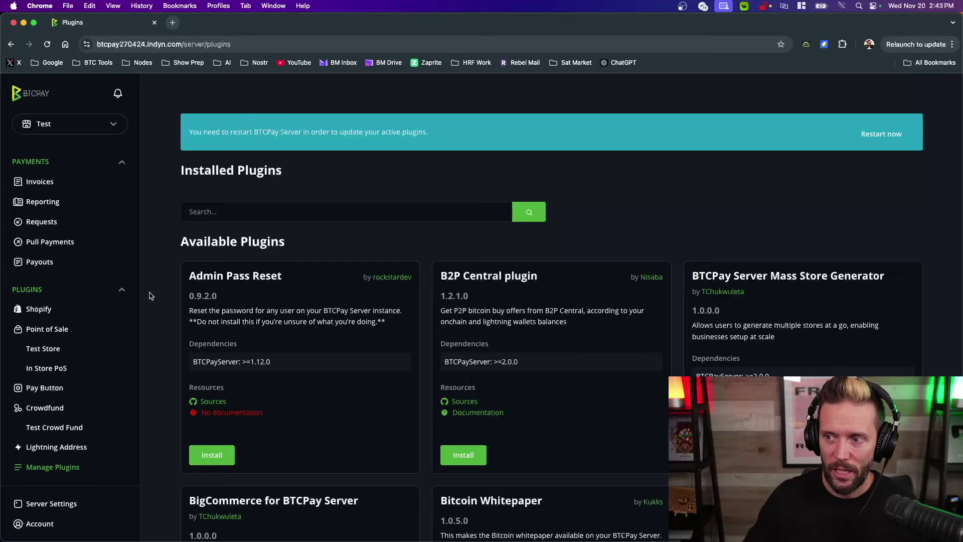
scroll(492, 260, down, 7)
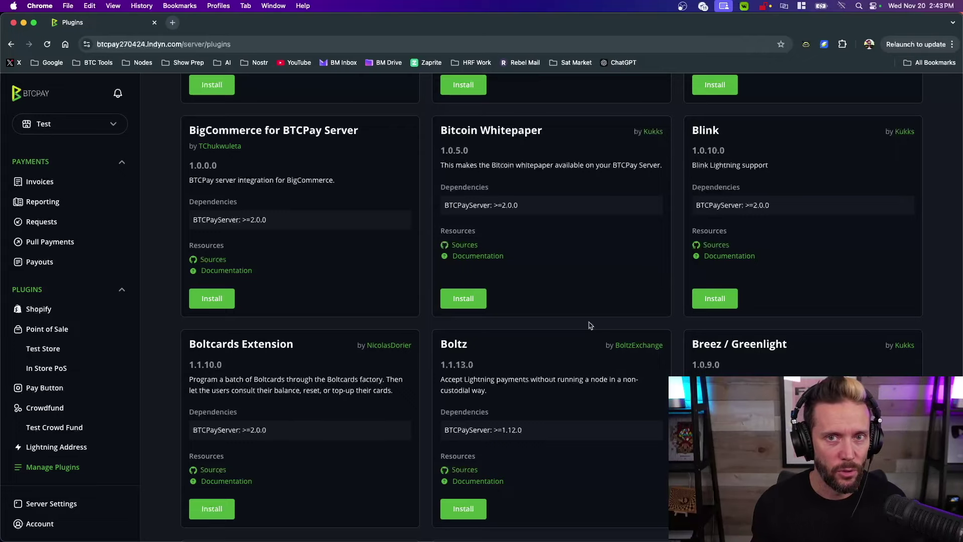
scroll(542, 319, up, 10)
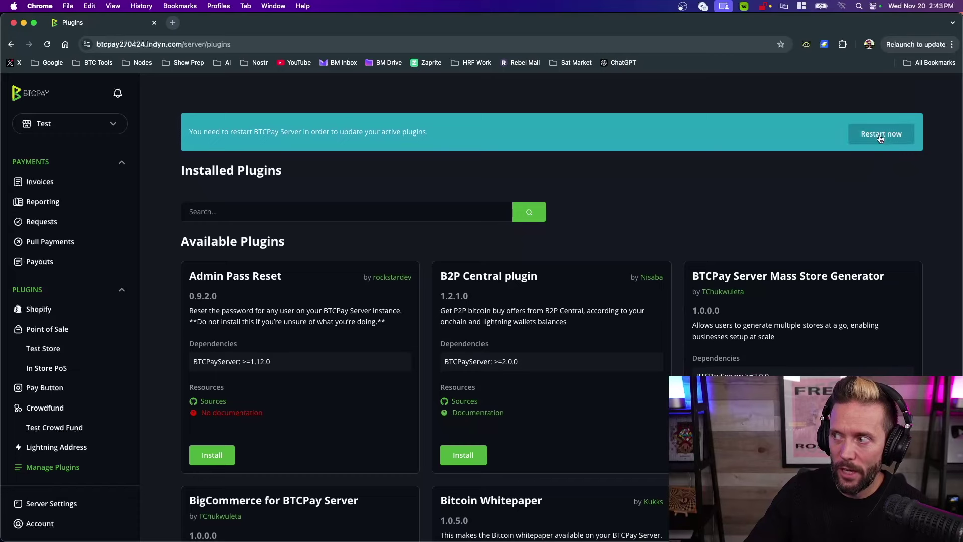
click(878, 137)
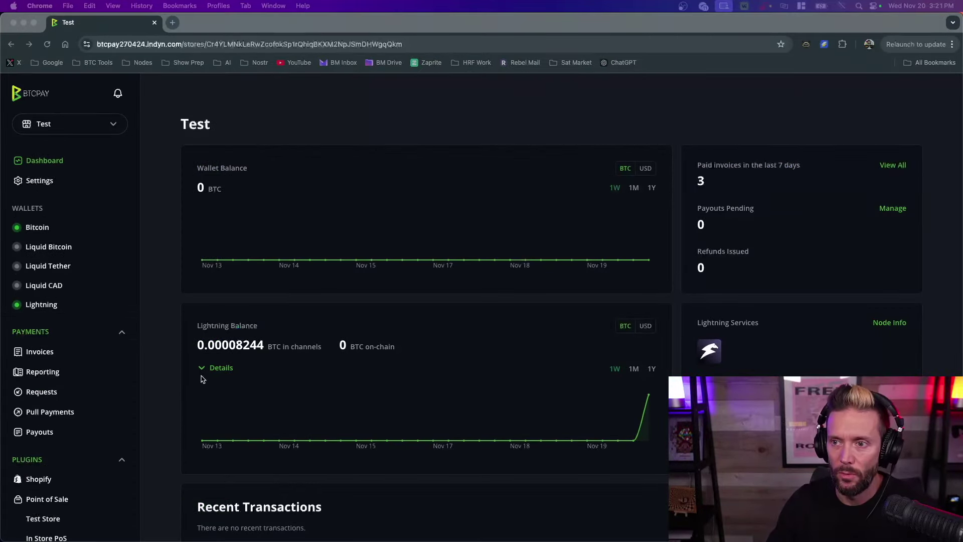
Reload the store dashboard after the restart and bring up the Strike plugin's dashboard.
click(165, 167)
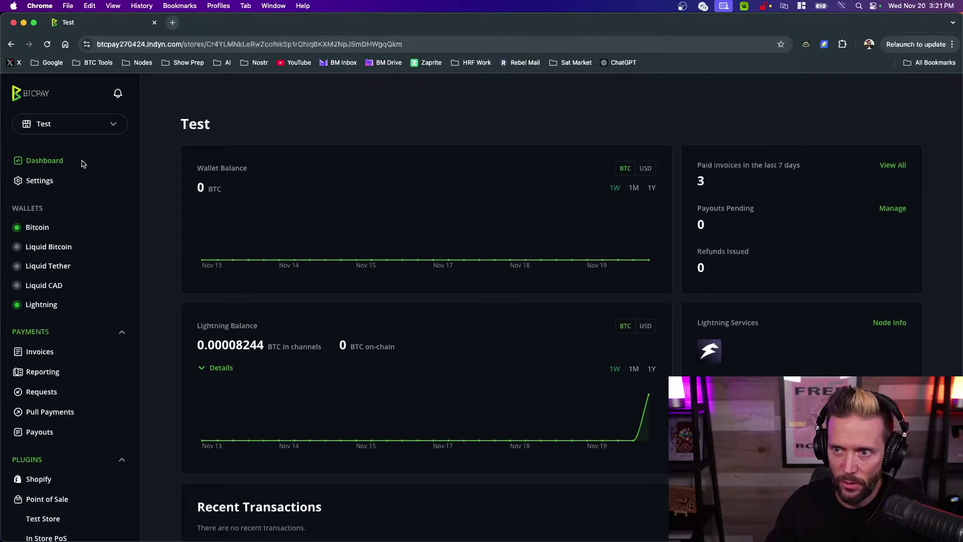
click(39, 168)
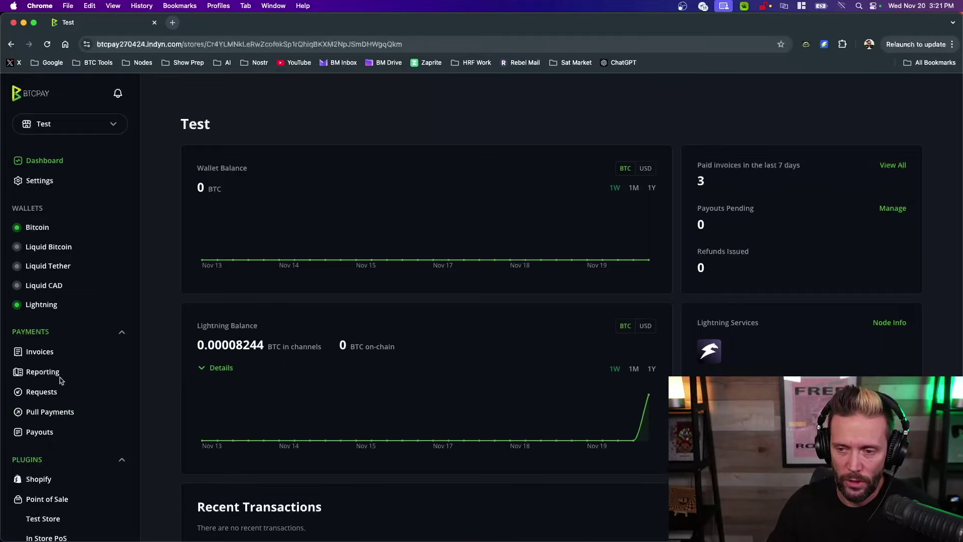
scroll(61, 380, down, 5)
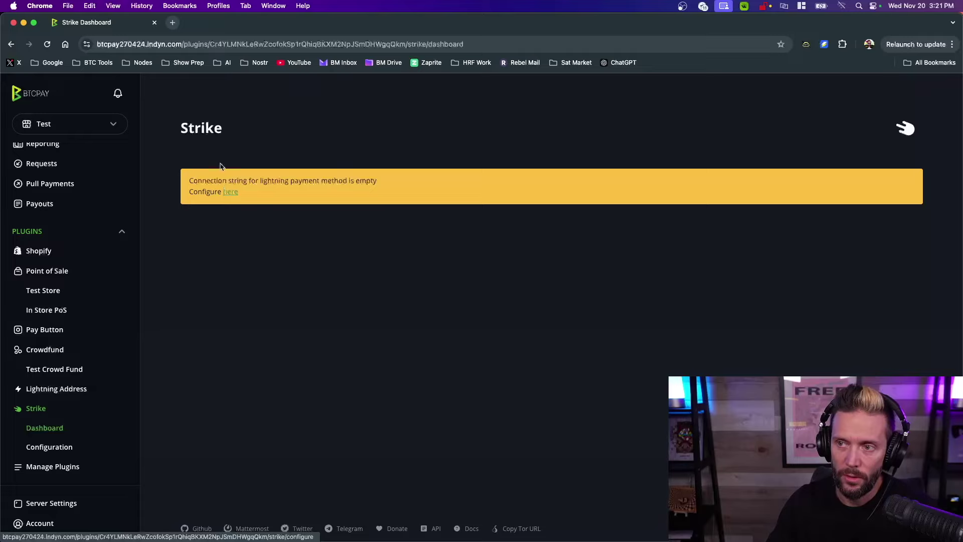
Follow the Strike plugin's configuration links through to the store's Connect to a Lightning node page.
click(231, 196)
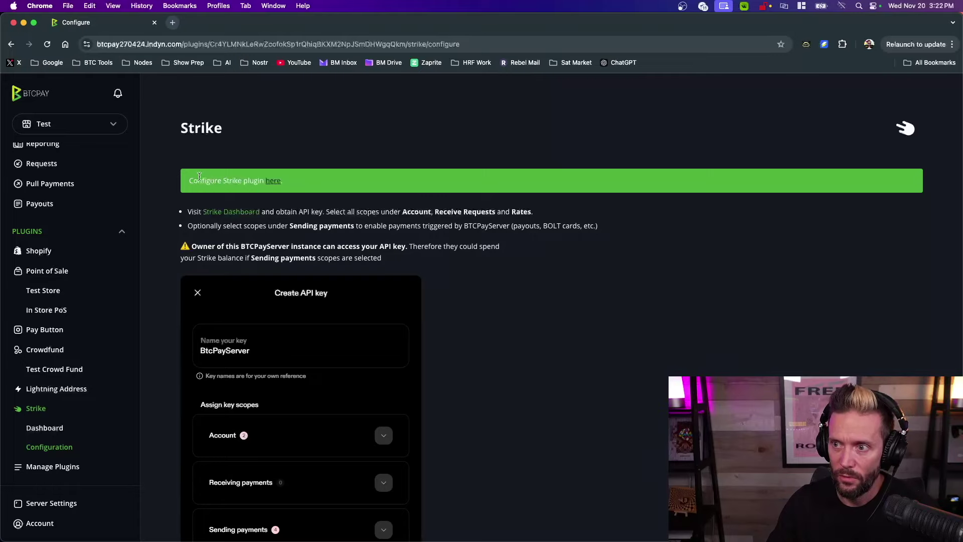
click(273, 181)
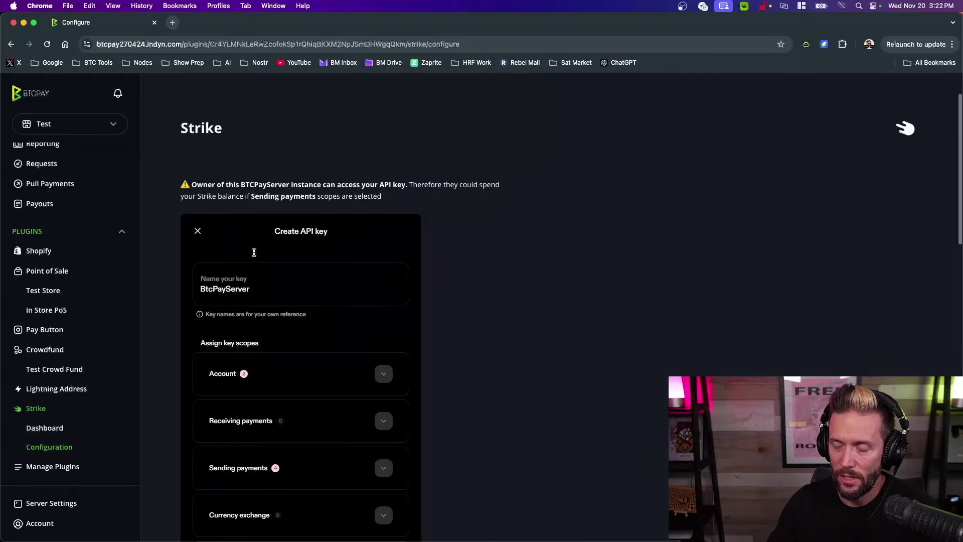
scroll(254, 256, down, 20)
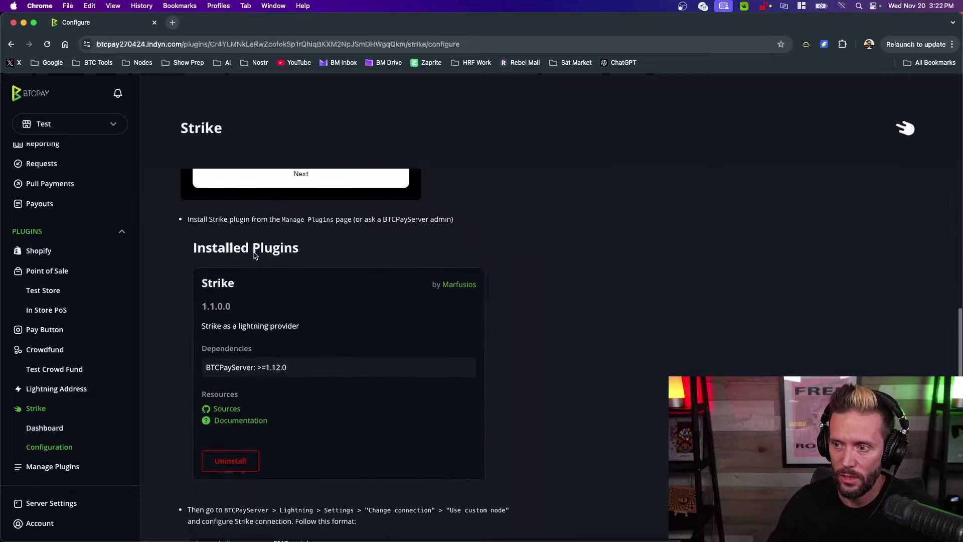
scroll(254, 256, up, 20)
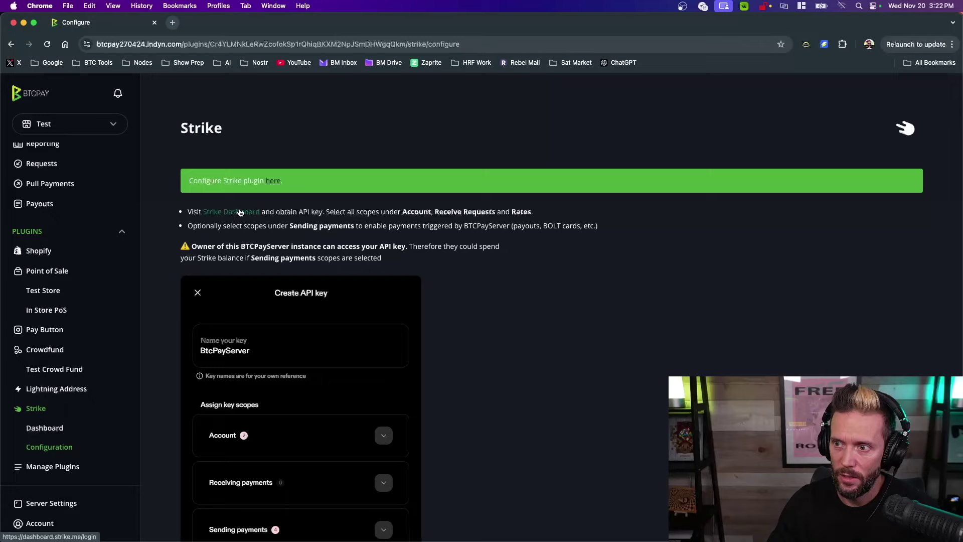
click(275, 184)
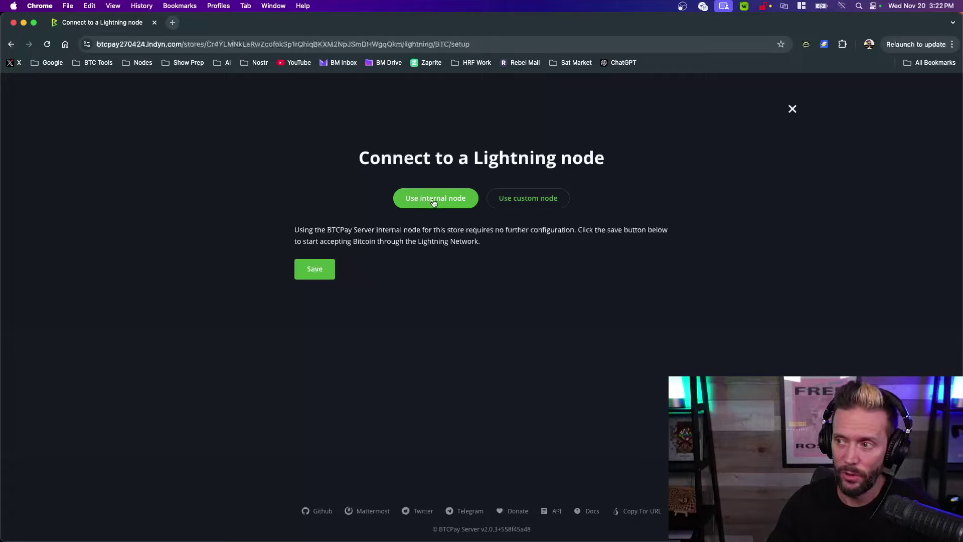
Choose a custom node, paste the type=strike;currency=FIAT template, and open the Strike live dashboard.
click(528, 210)
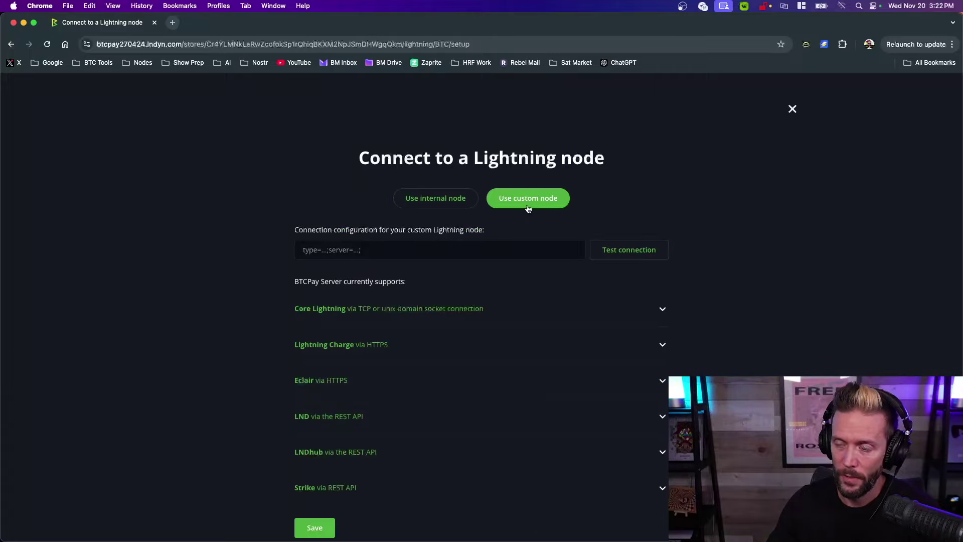
scroll(229, 300, down, 3)
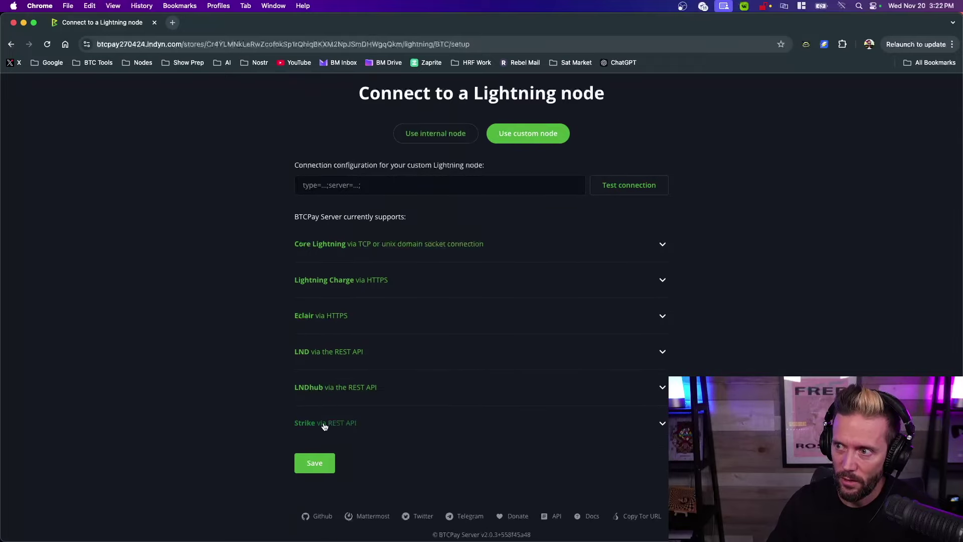
click(409, 424)
scroll(474, 433, down, 3)
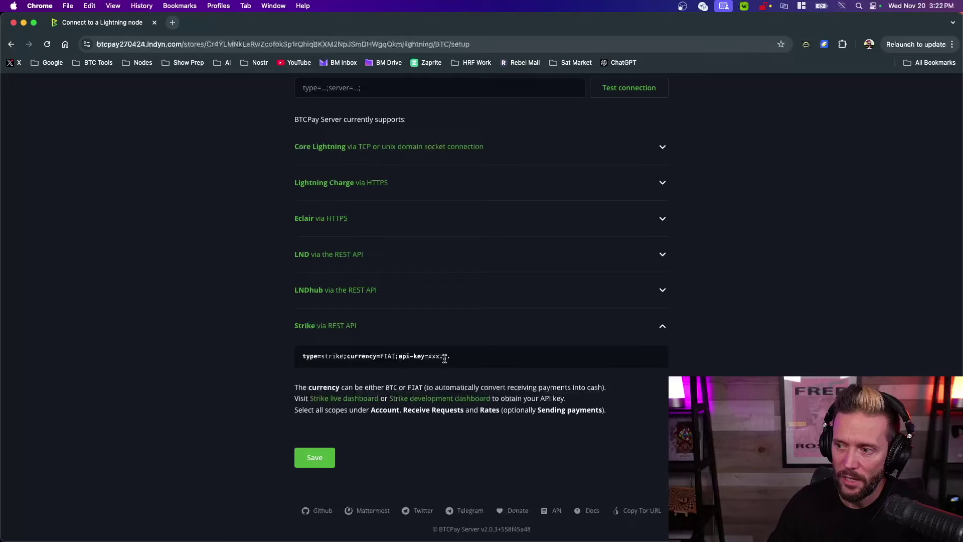
scroll(447, 358, up, 1)
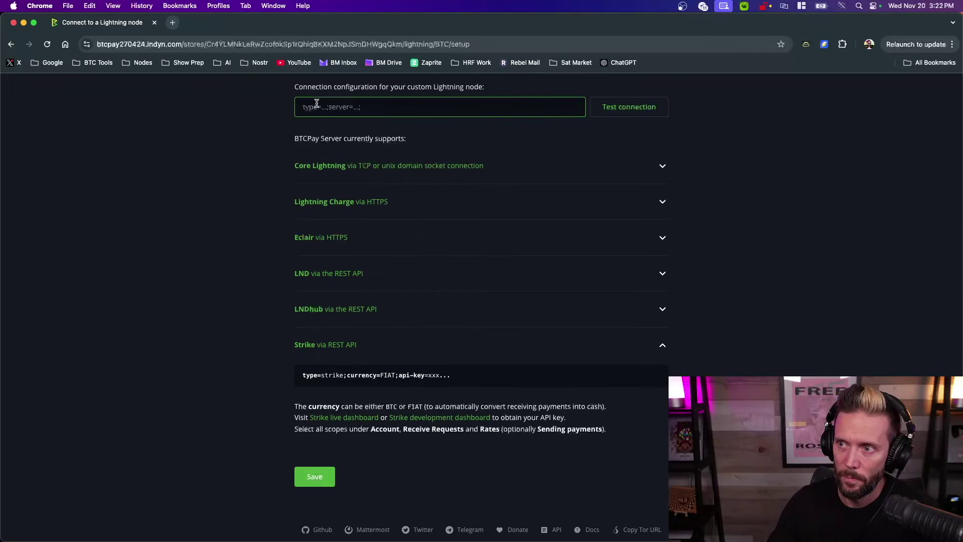
triple_click(327, 376)
key(super+c)
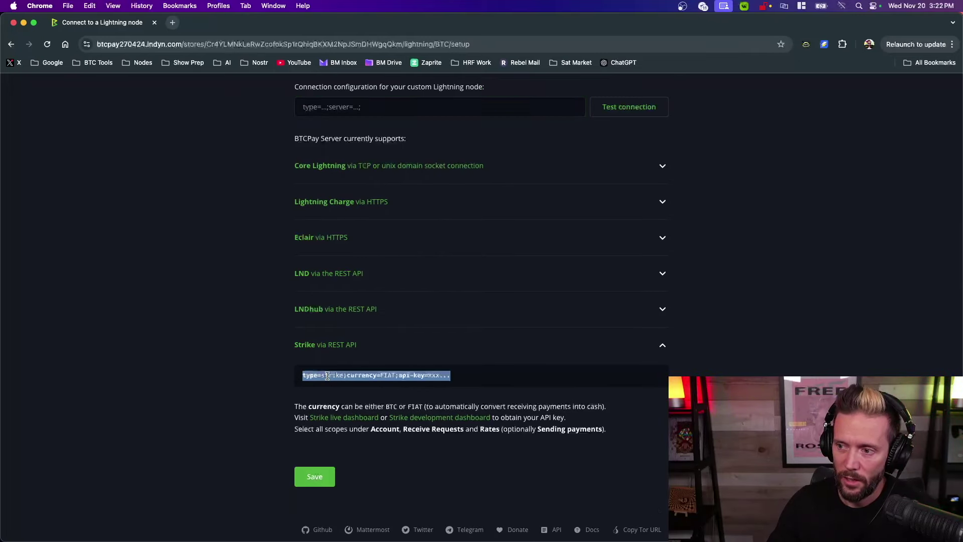
click(322, 104)
key(super+v)
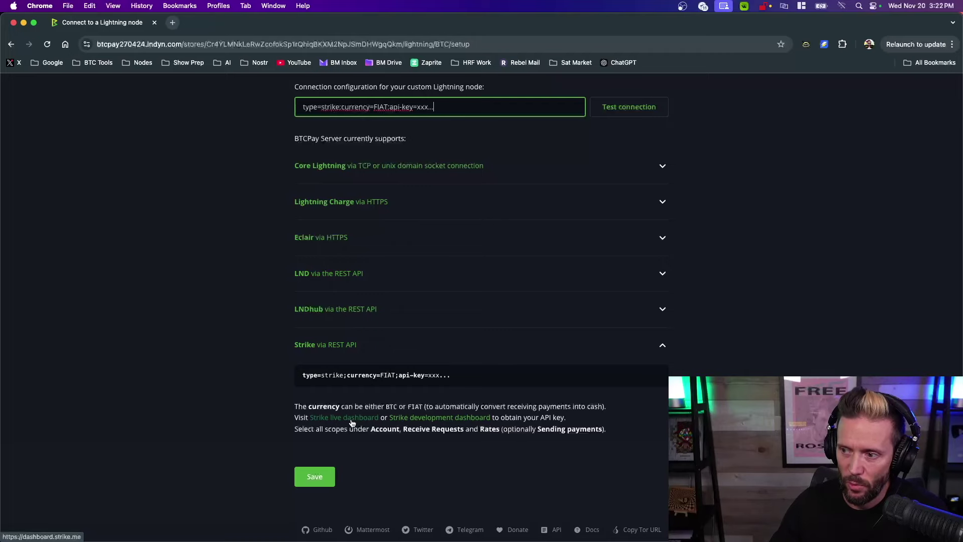
click(352, 423)
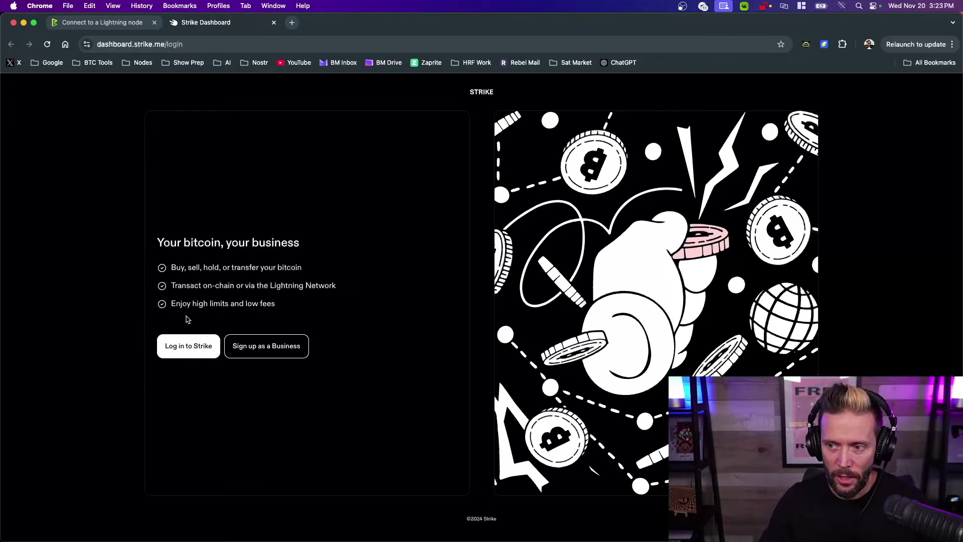
Sign in to Strike with the saved account e-mail and the emailed verification code.
click(184, 352)
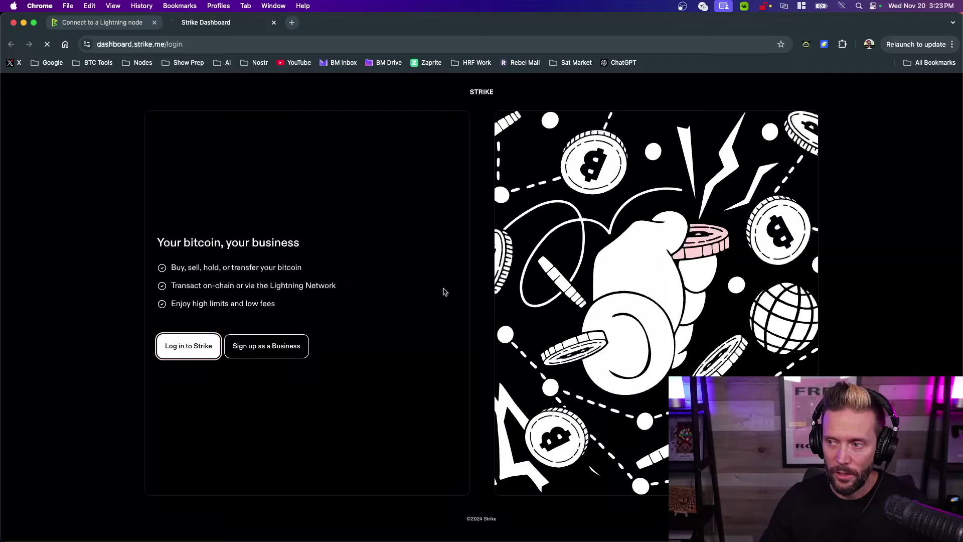
click(424, 304)
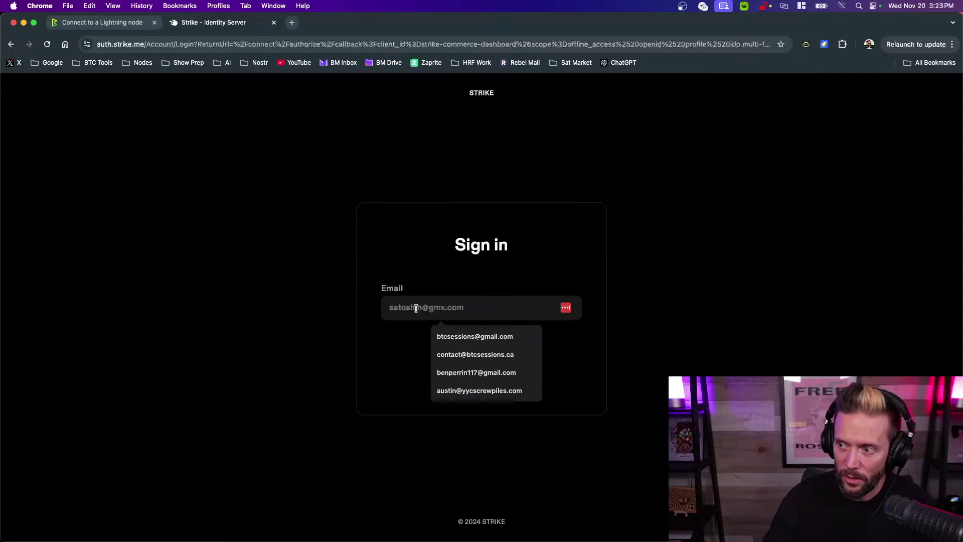
click(457, 337)
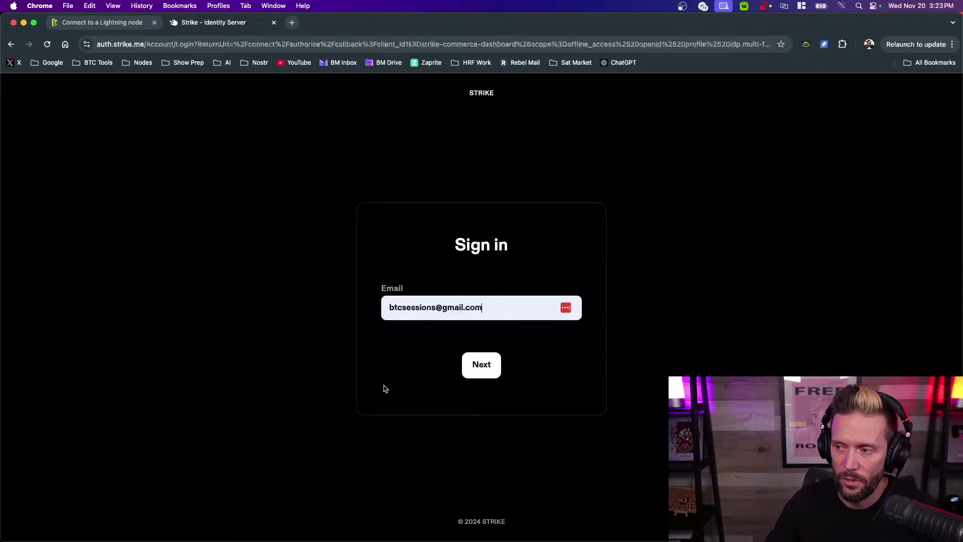
click(484, 367)
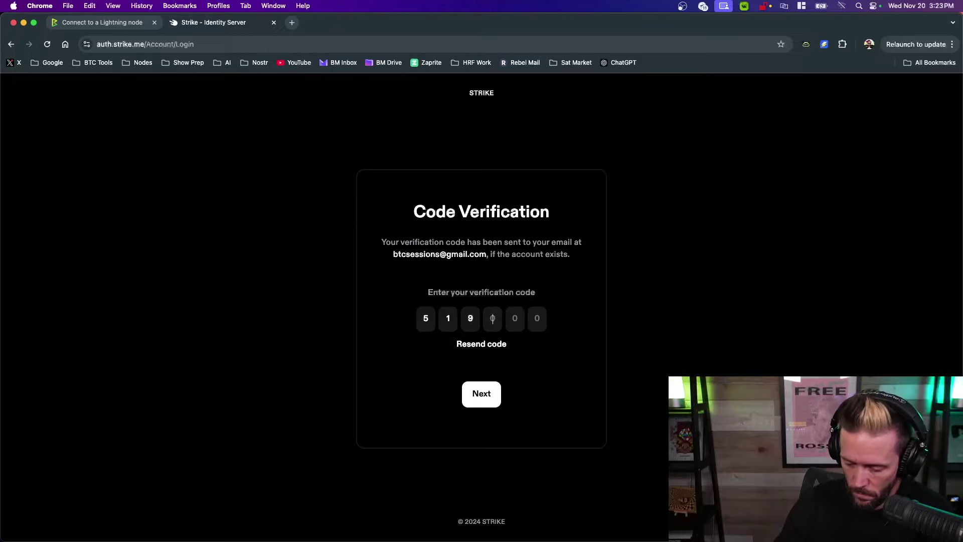
text(0)
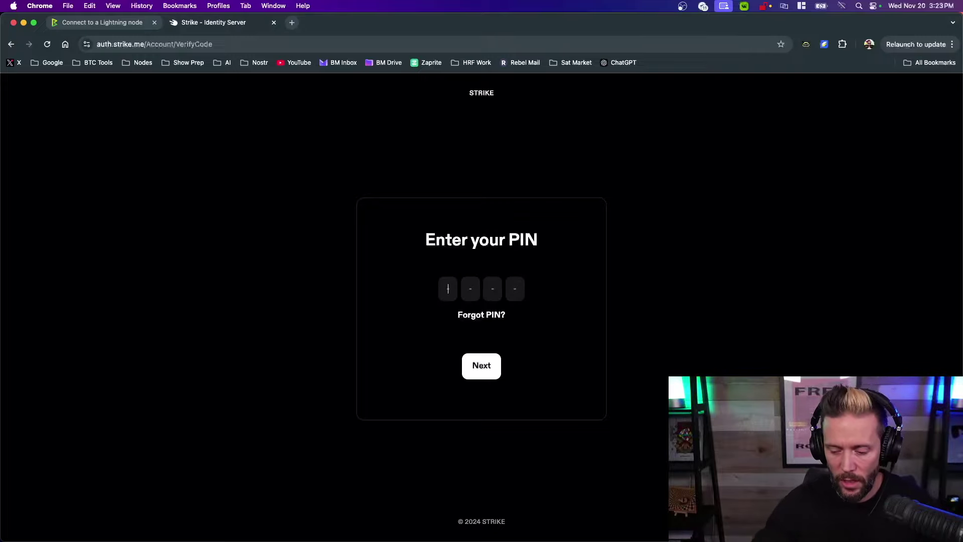
text(****)
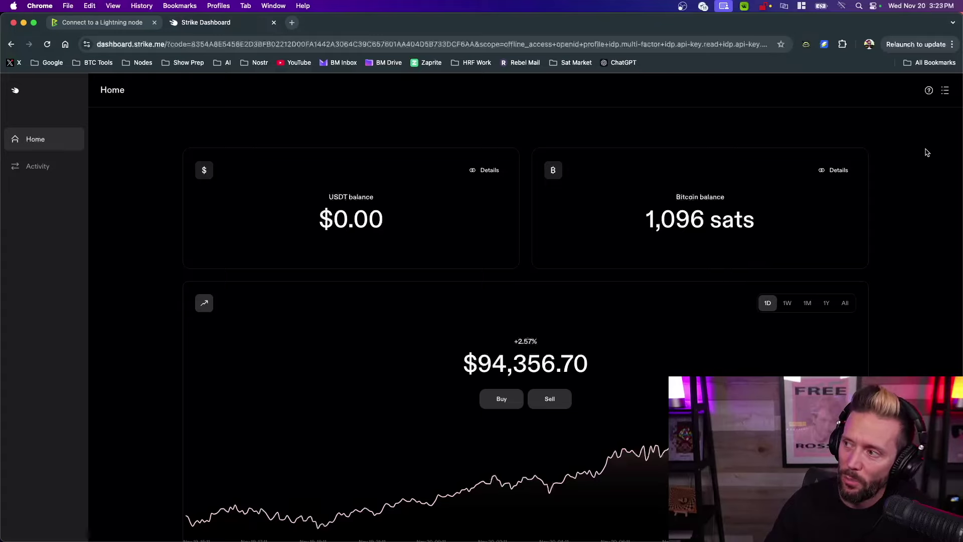
click(946, 92)
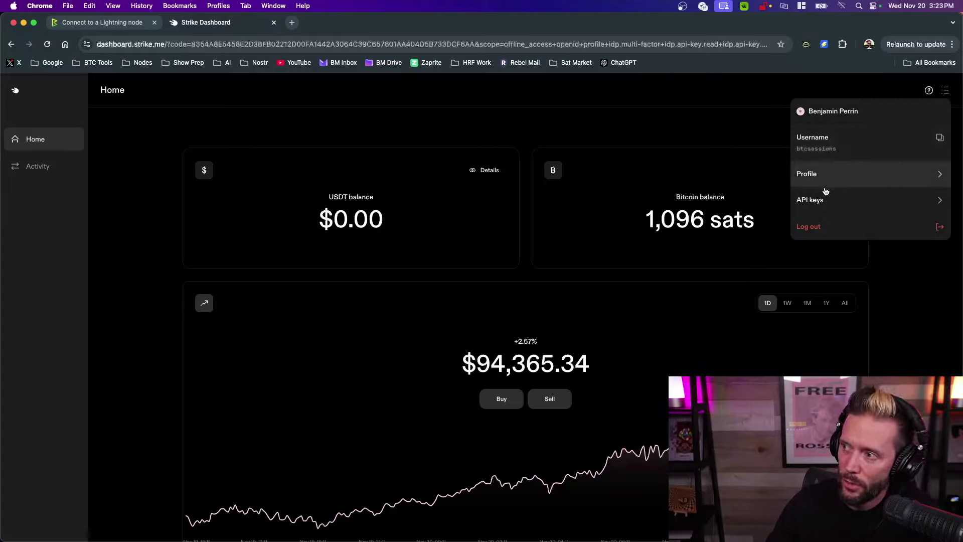
Start a new Strike API key with account-read and receive-request create and read scopes.
click(812, 200)
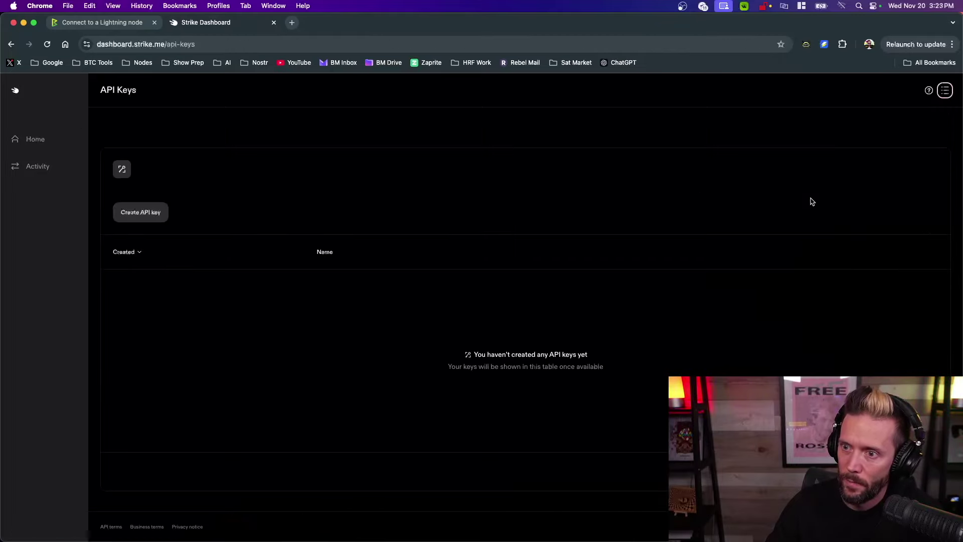
click(142, 214)
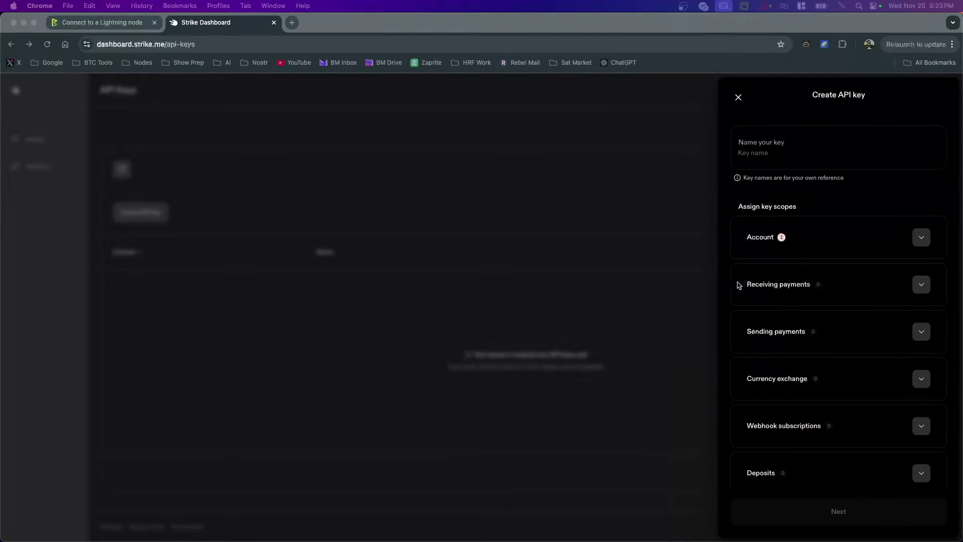
click(922, 238)
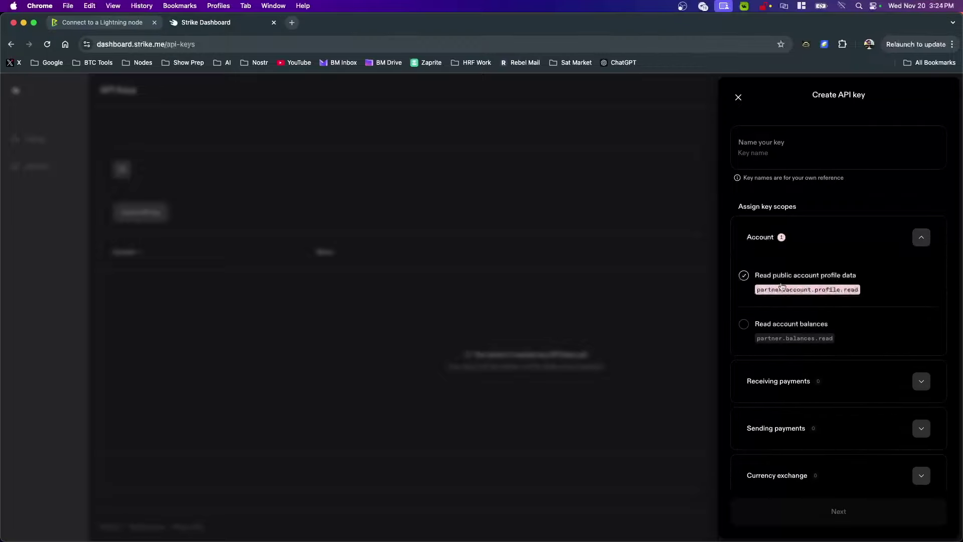
click(745, 324)
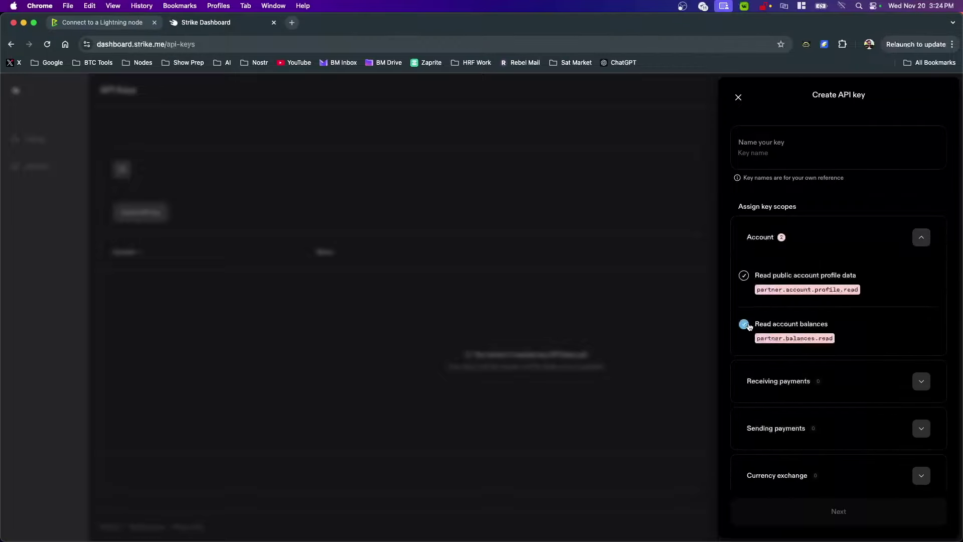
click(921, 241)
scroll(879, 308, down, 4)
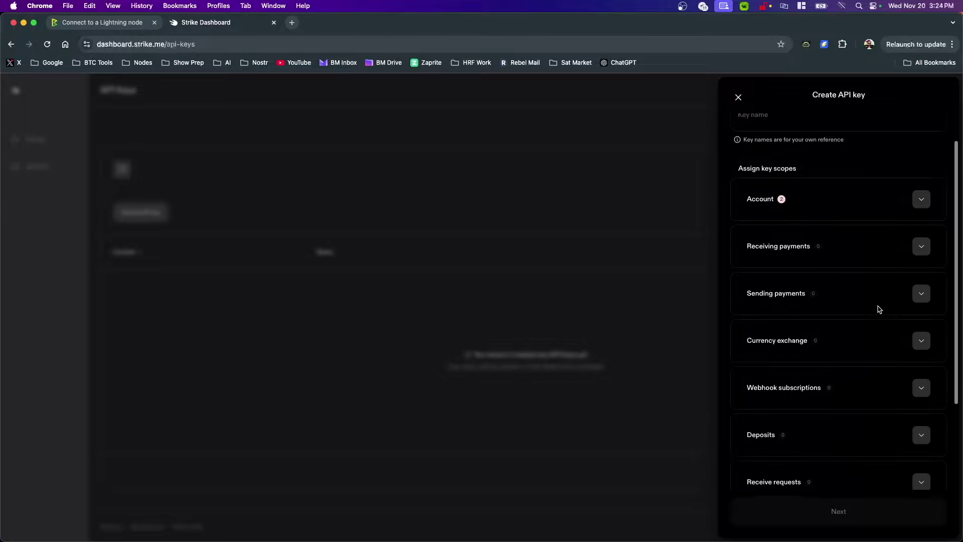
scroll(878, 309, down, 2)
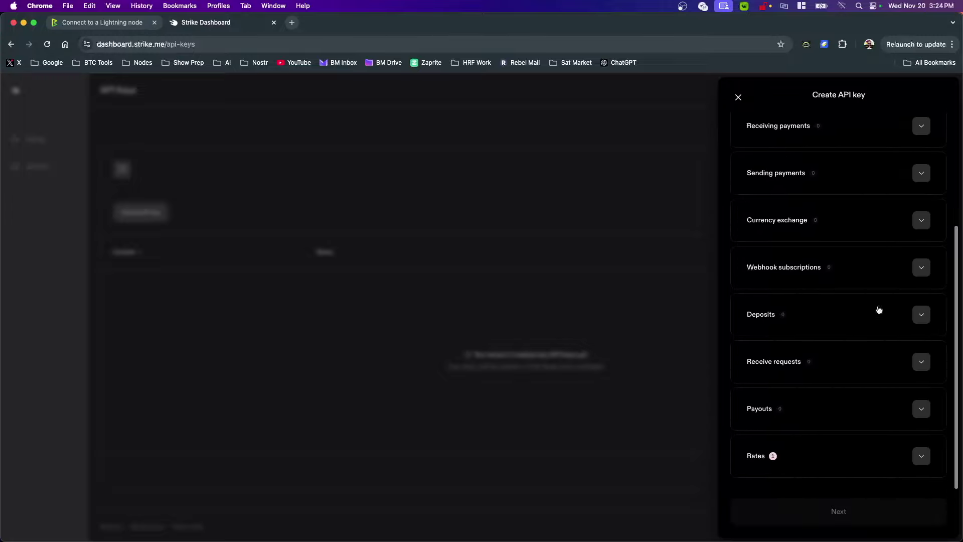
click(922, 362)
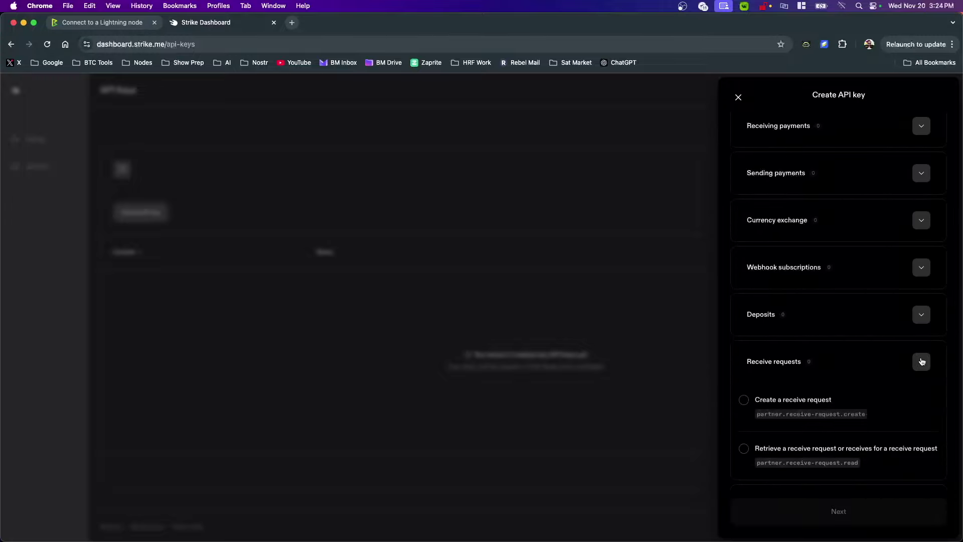
click(744, 399)
click(745, 448)
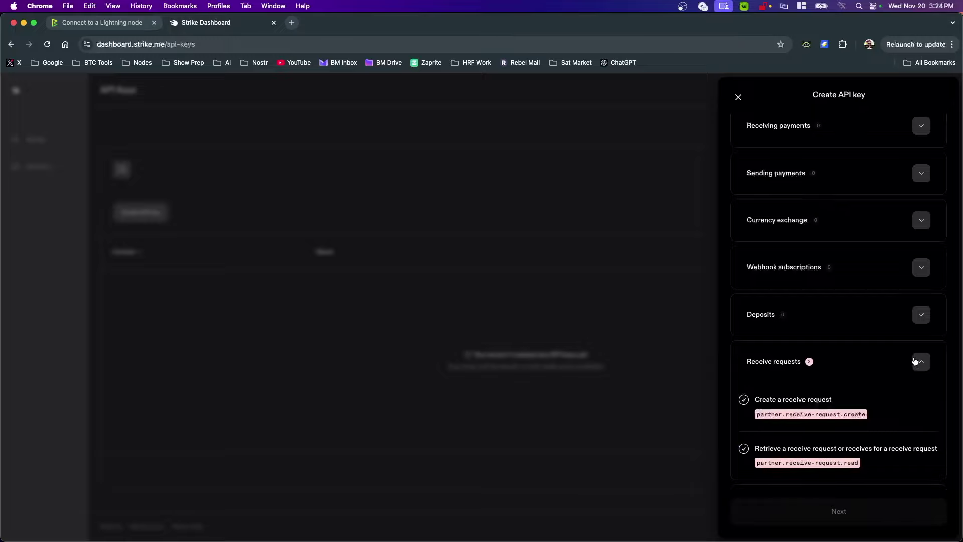
click(919, 362)
Confirm the Rates ticker scope, name the key btcpay, and create it.
click(922, 215)
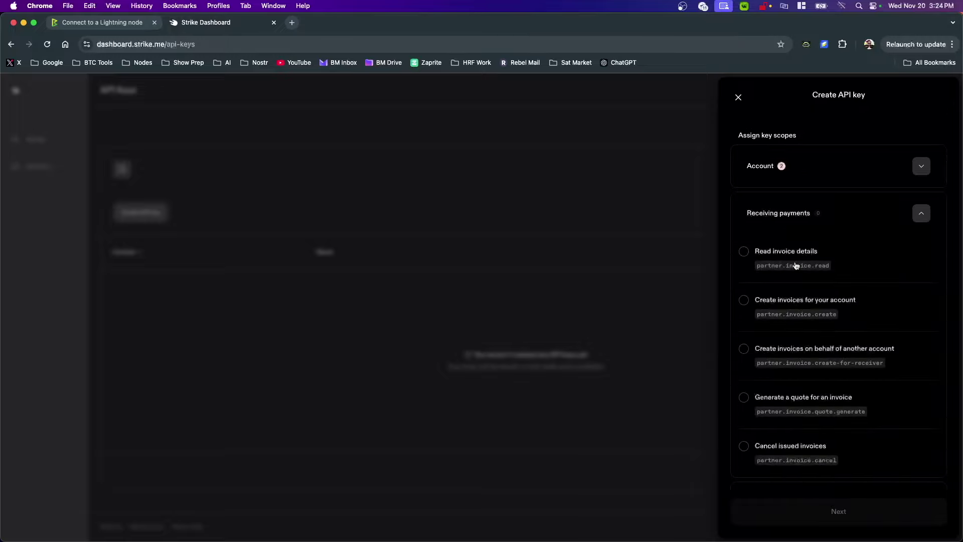
click(918, 216)
scroll(838, 295, down, 3)
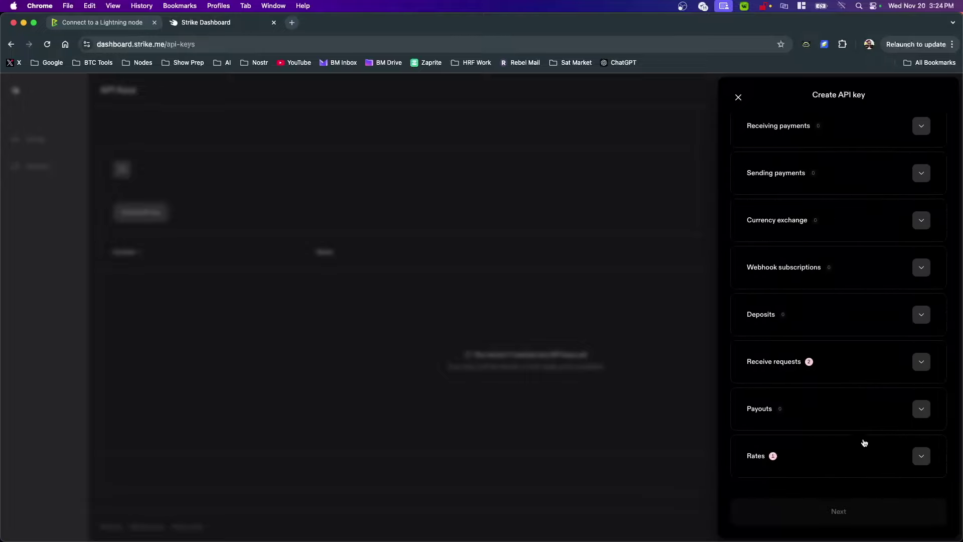
click(919, 456)
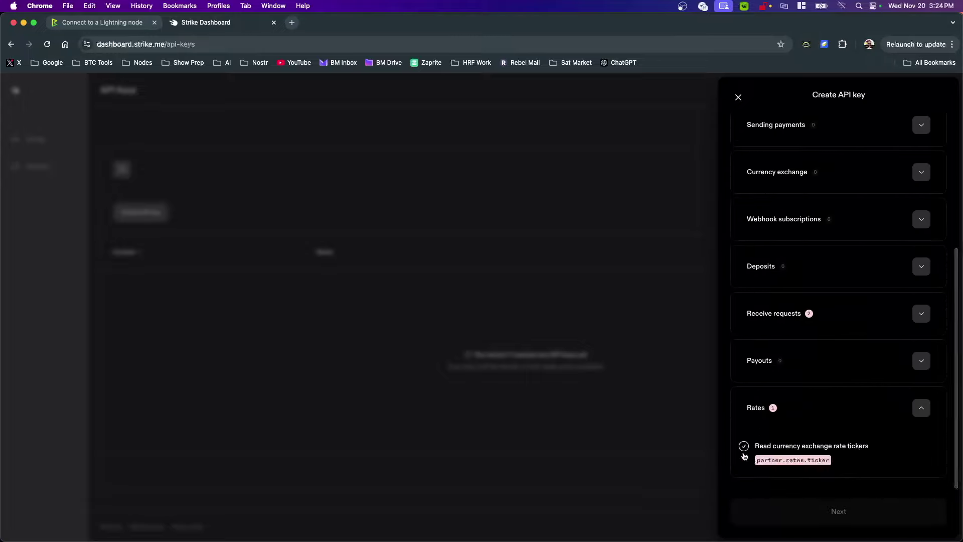
scroll(854, 430, up, 10)
click(747, 155)
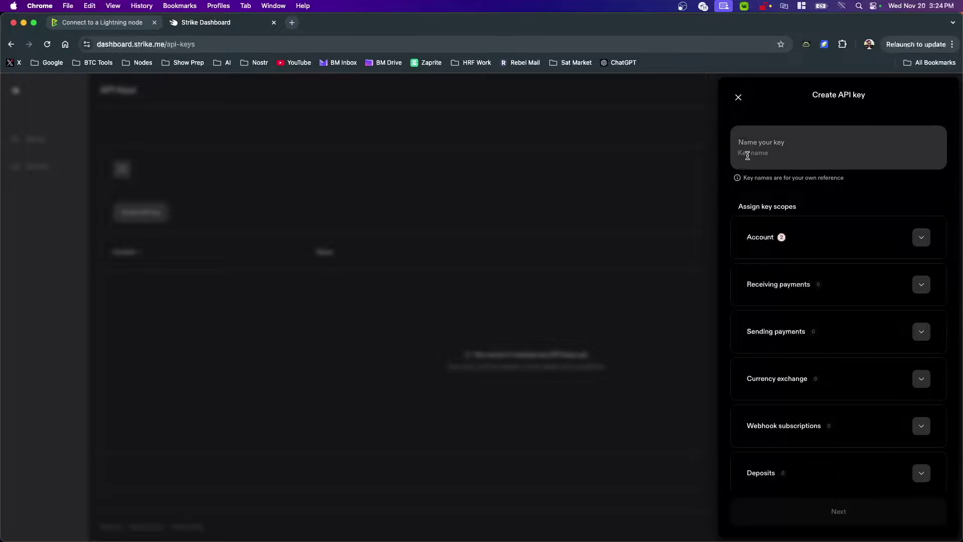
text(btcpay)
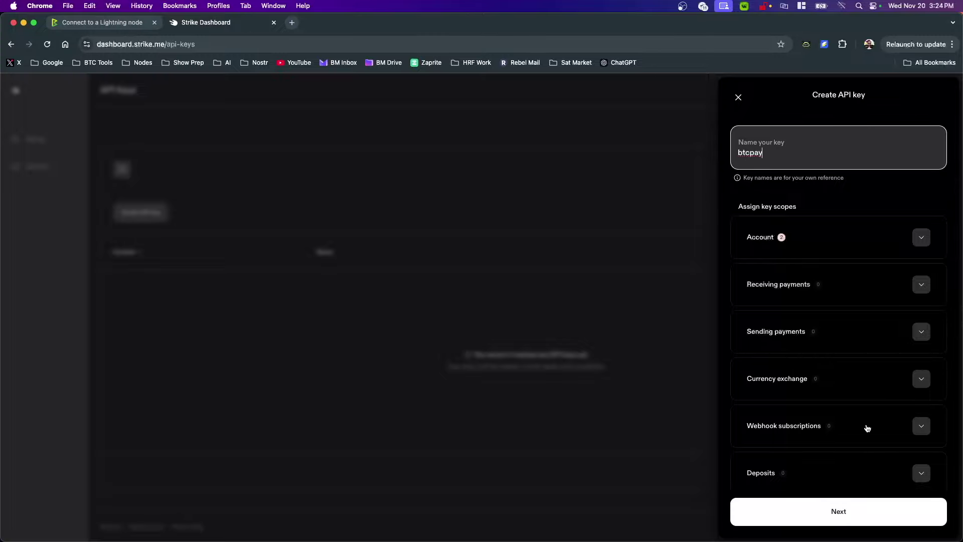
click(834, 520)
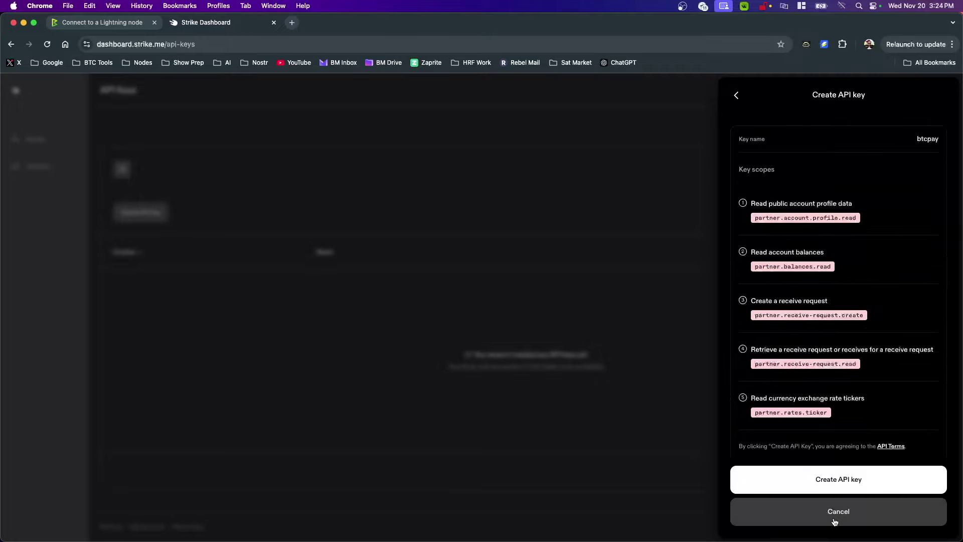
click(835, 480)
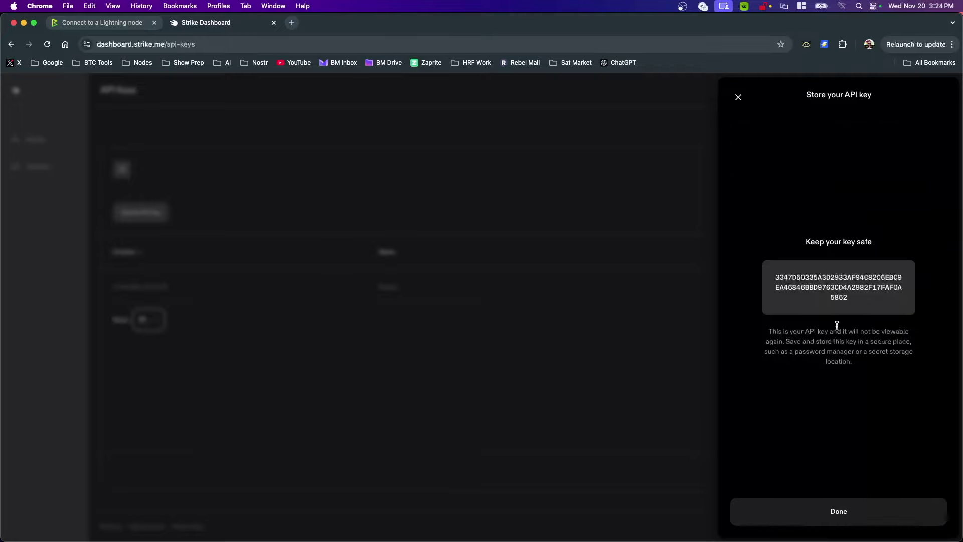
Copy the new API key and return to BTCPay's Lightning node setup.
mouse_move(832, 285)
click(832, 290)
click(95, 25)
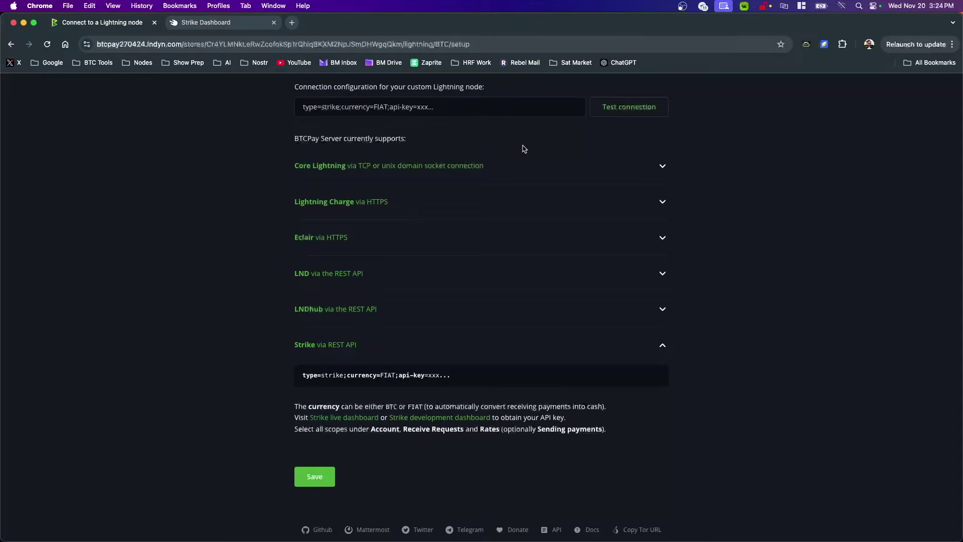
Change the connection string's currency from FIAT to BTC.
scroll(522, 146, up, 3)
click(301, 256)
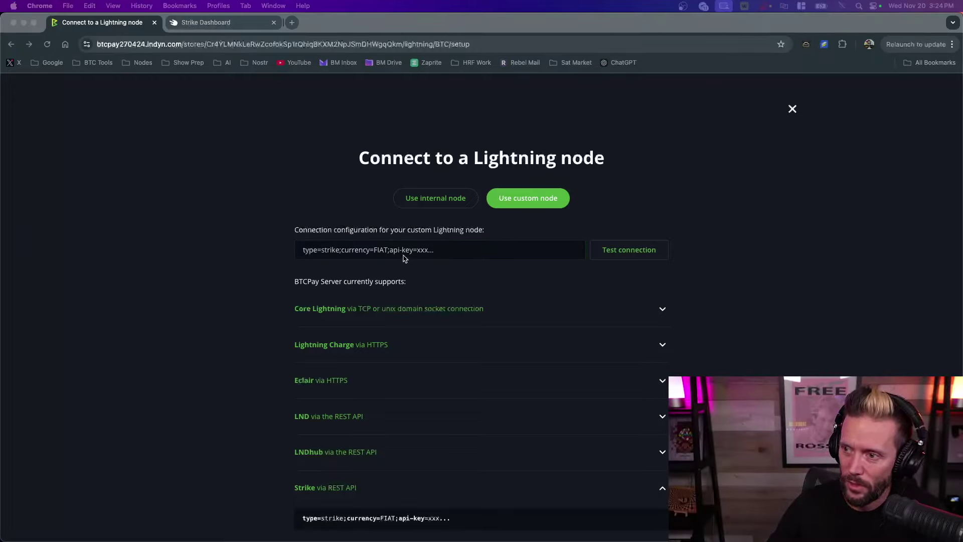
click(381, 253)
click(381, 252)
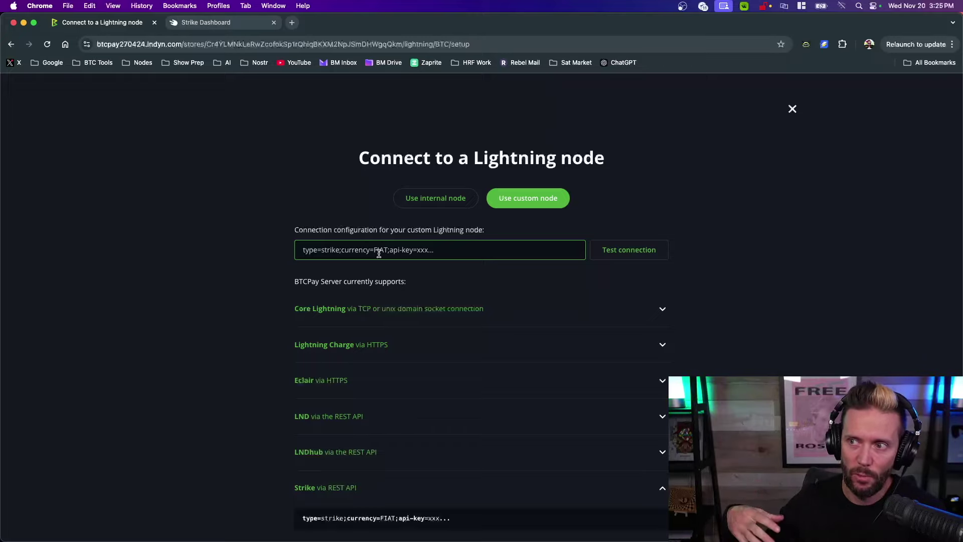
double_click(379, 251)
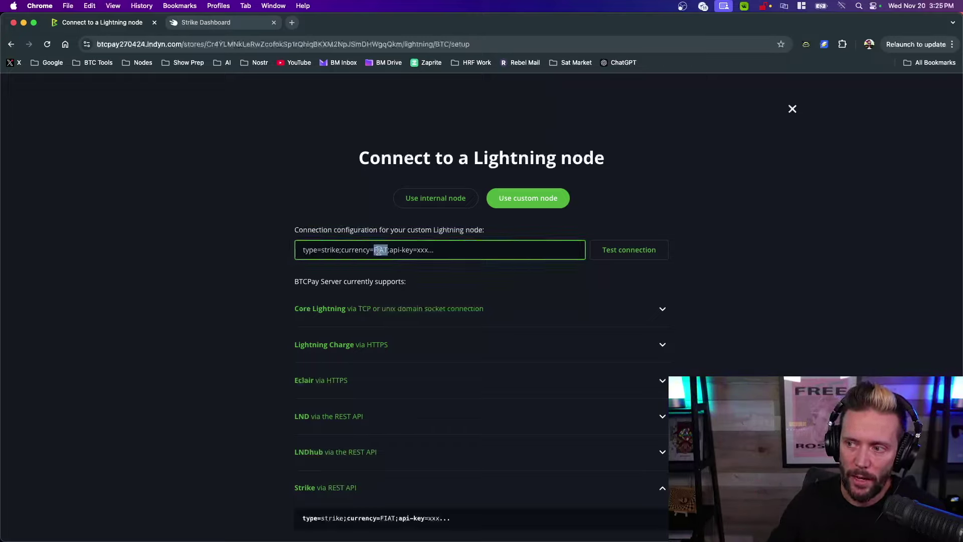
key(Caps_Lock)
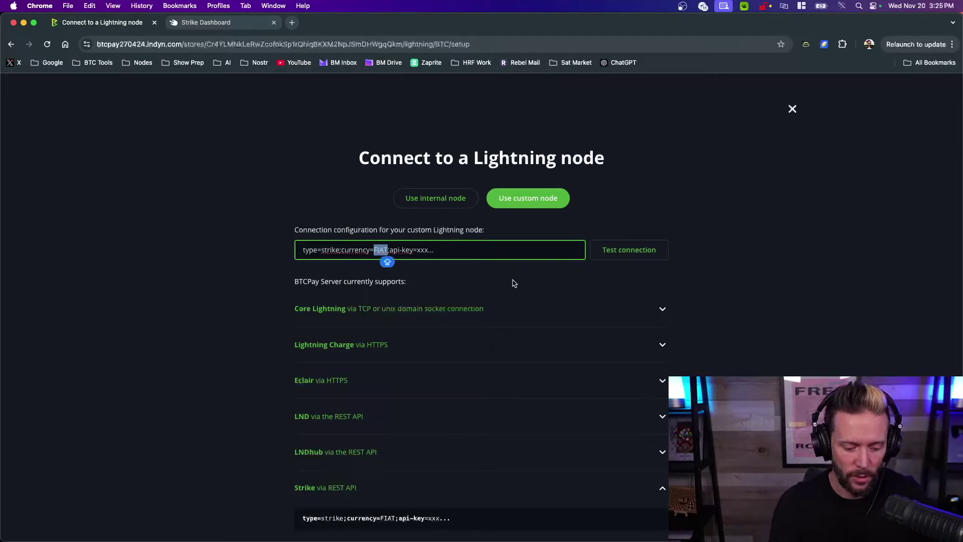
text(BTC)
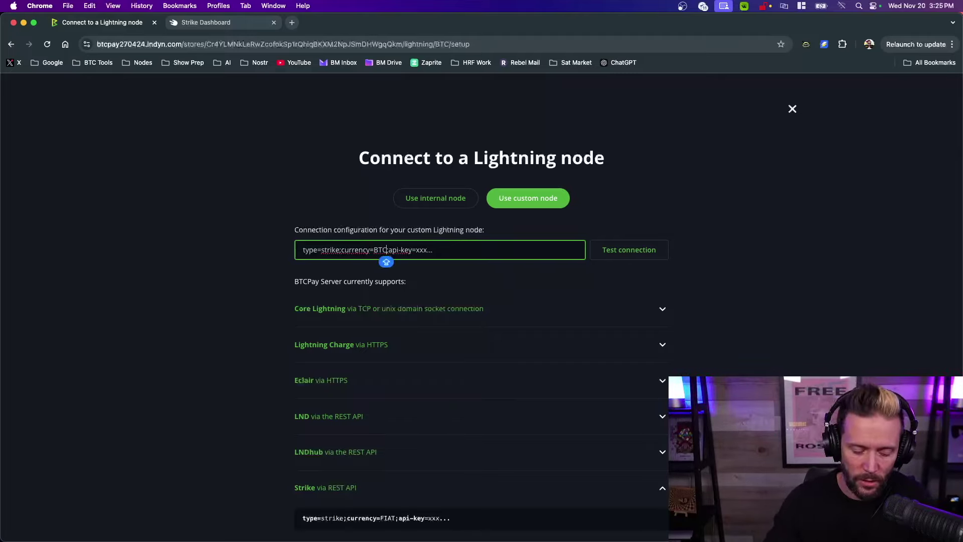
key(Caps_Lock)
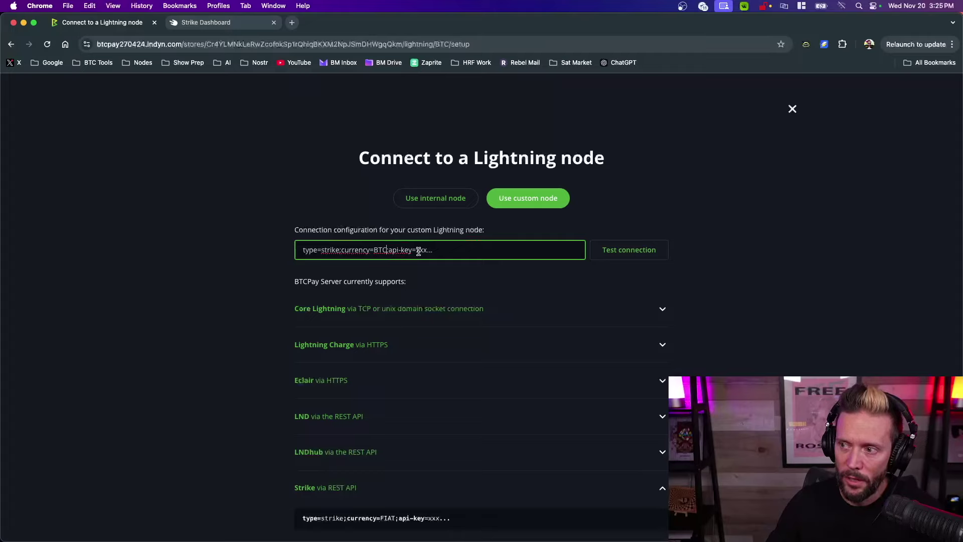
Replace the xxx placeholder with the pasted Strike API key and test the connection.
drag(424, 251, 438, 250)
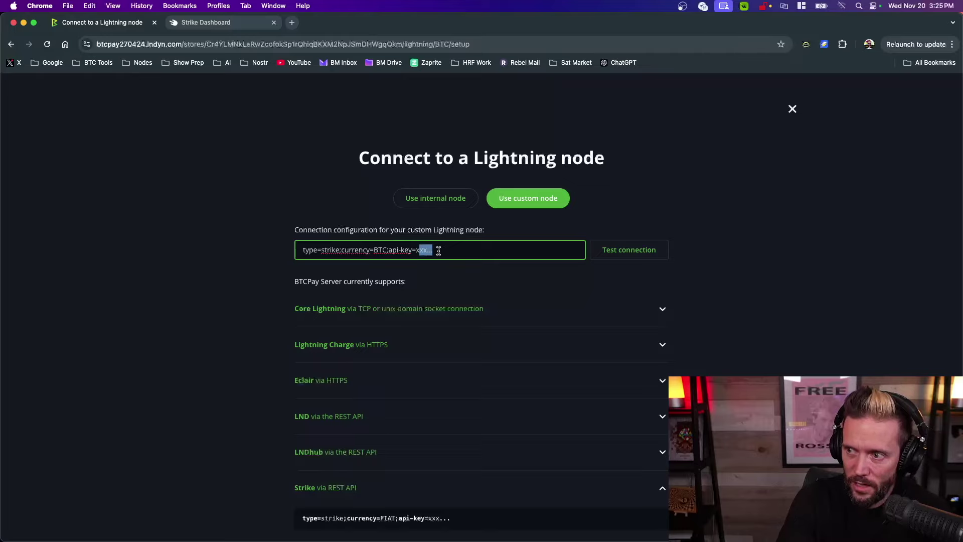
key(BackSpace)
key(BackSpace)
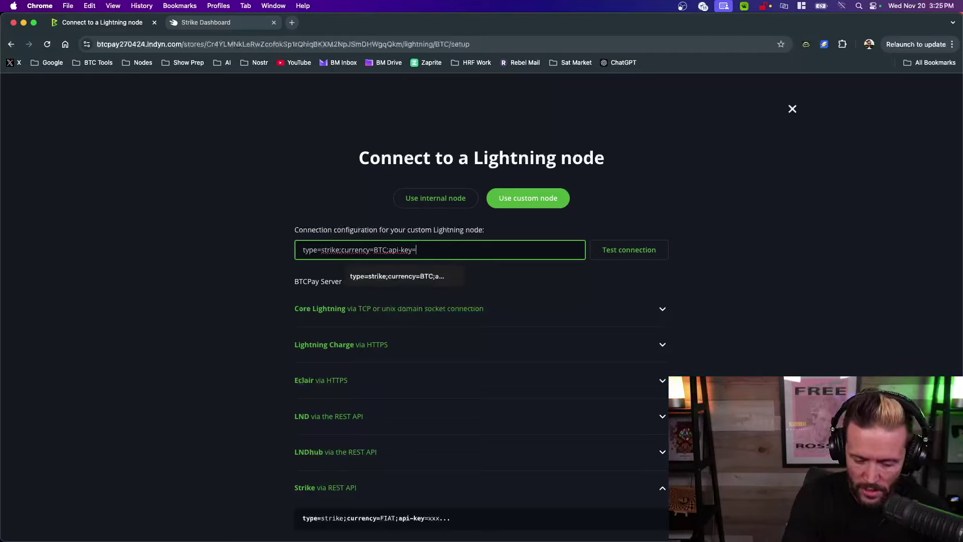
key(super+v)
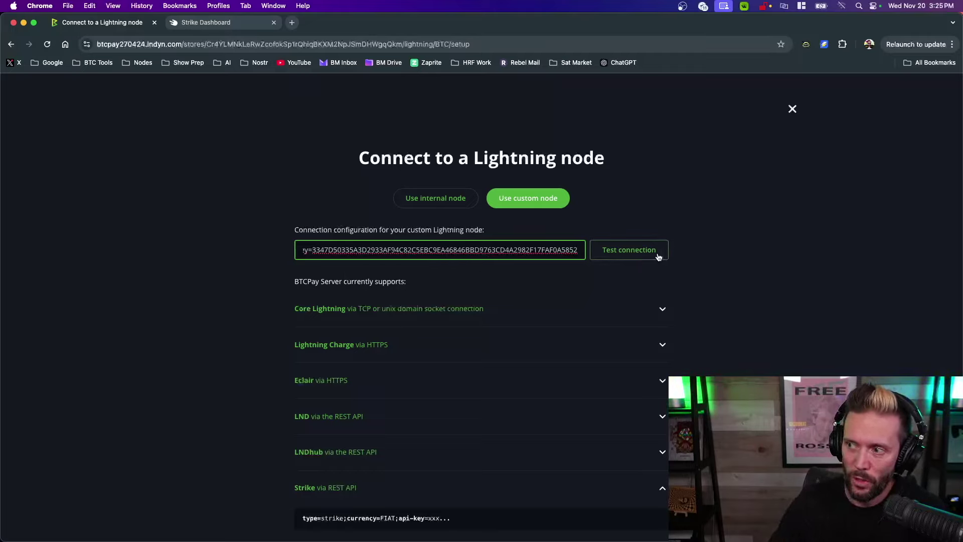
click(625, 250)
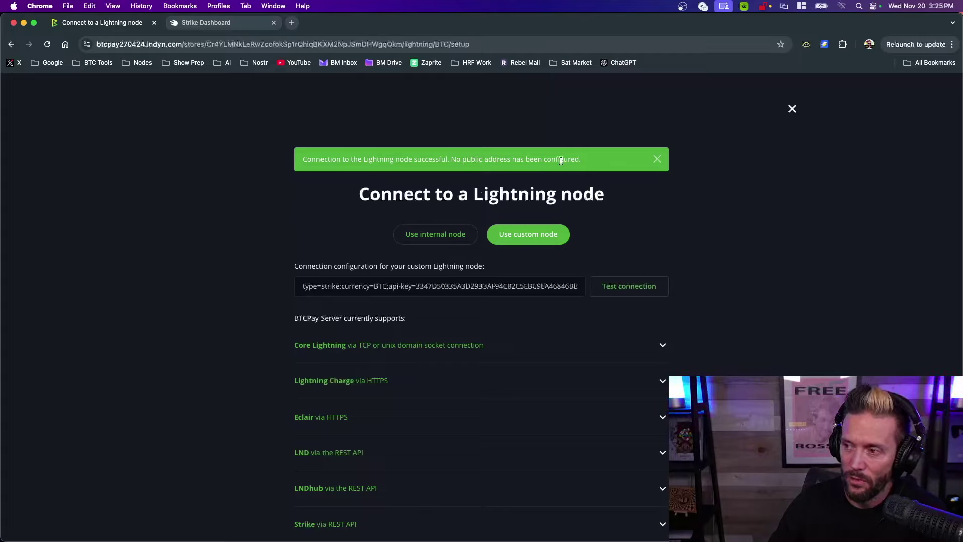
Save the successfully tested Strike connection as the store's custom Lightning node.
scroll(716, 257, down, 4)
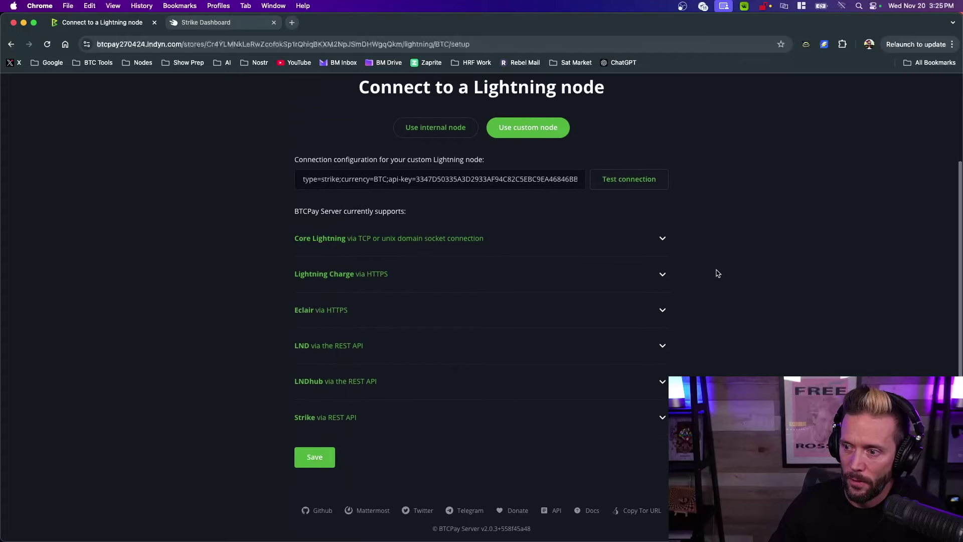
click(316, 458)
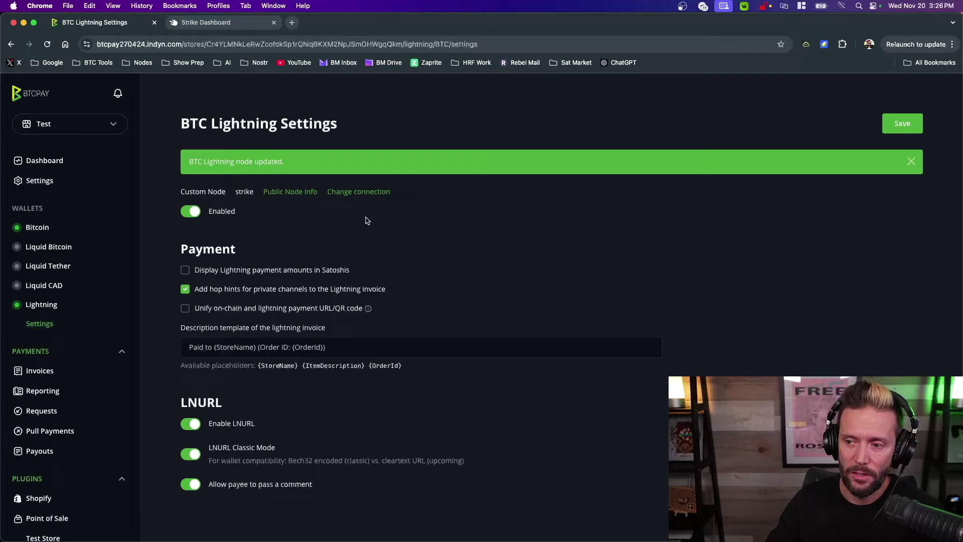
In Strike, close the stored API key panel, check Home balances, then return to BTCPay.
click(204, 22)
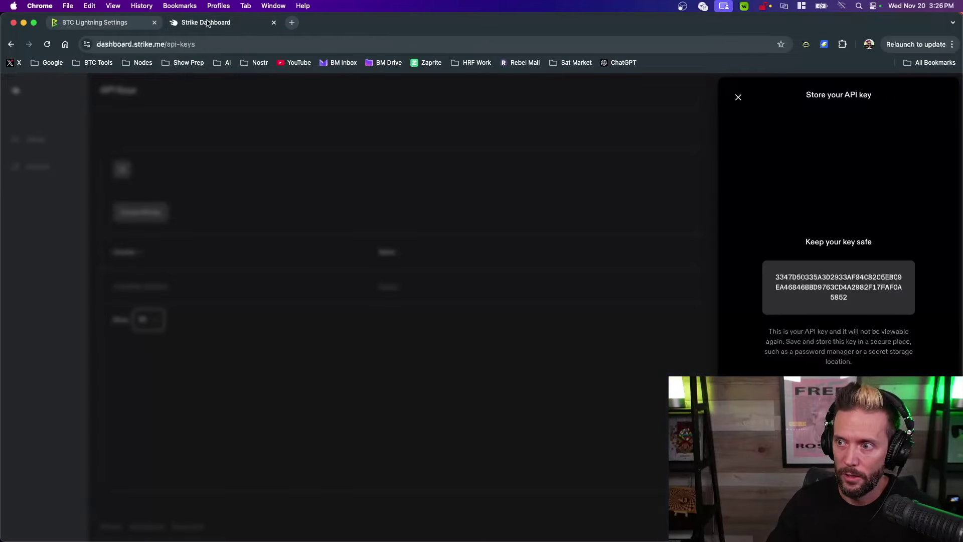
click(739, 96)
click(44, 136)
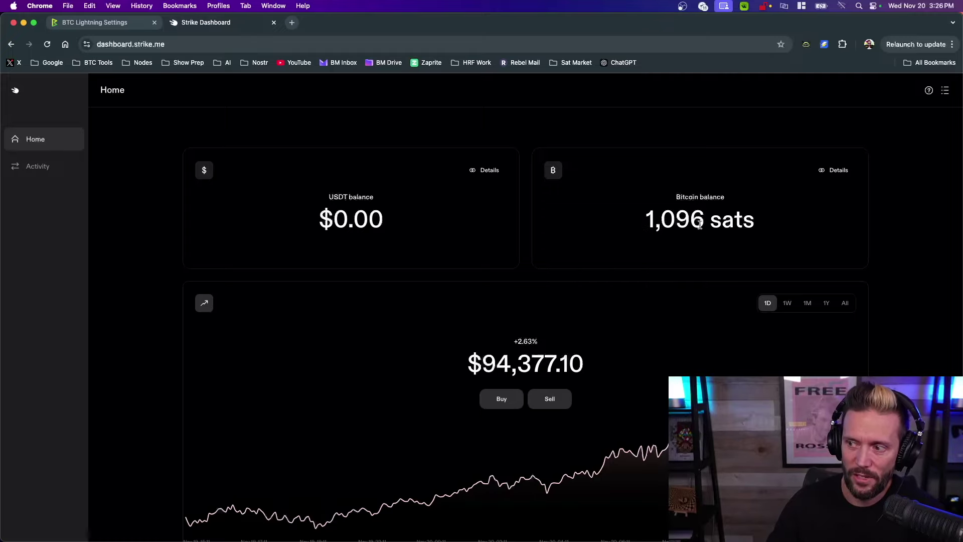
click(79, 25)
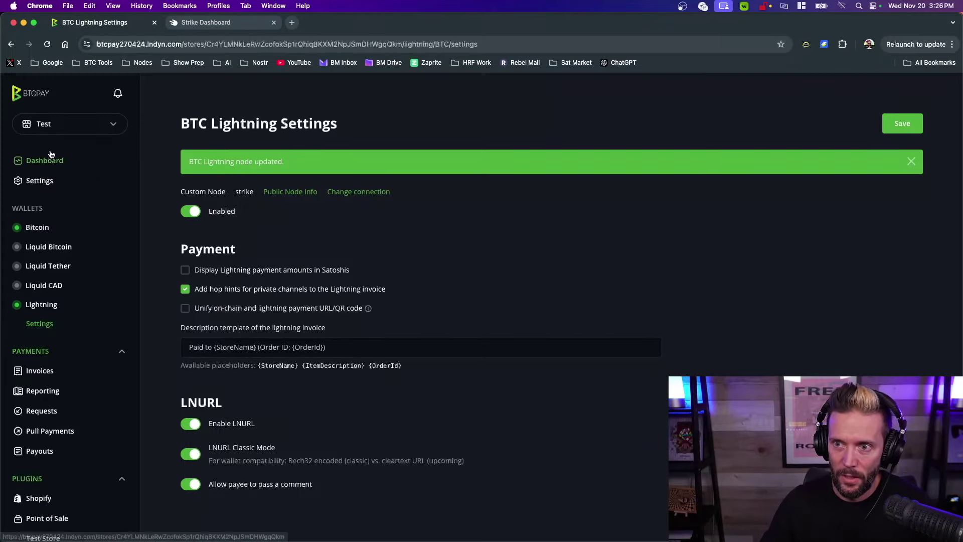
Add the Hat to the Test Store cart and check out.
scroll(69, 341, down, 4)
scroll(70, 343, down, 1)
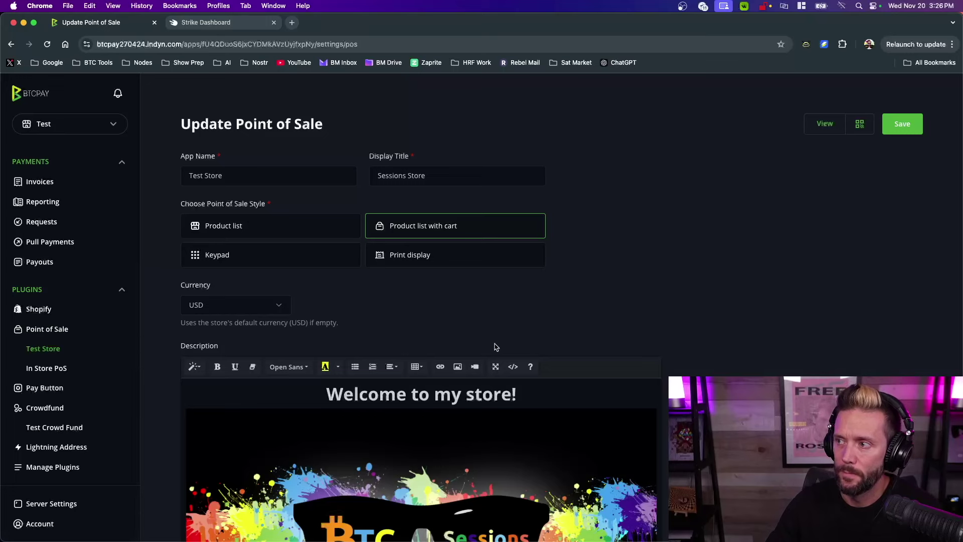
click(825, 124)
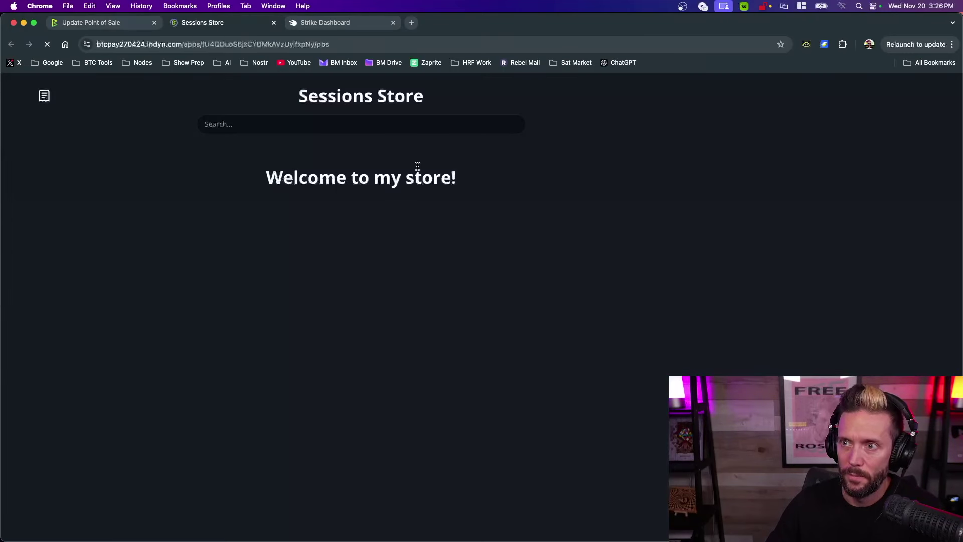
scroll(520, 378, down, 5)
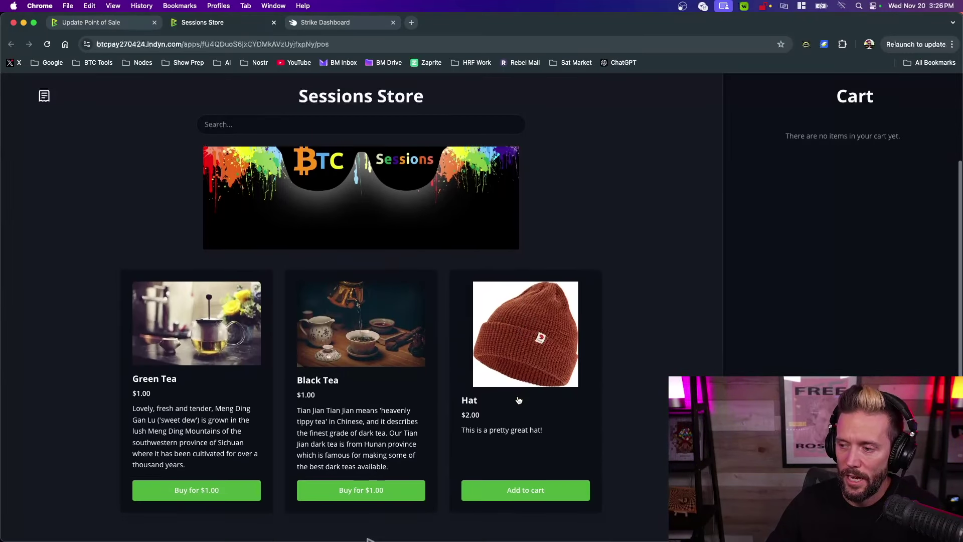
click(496, 461)
click(842, 239)
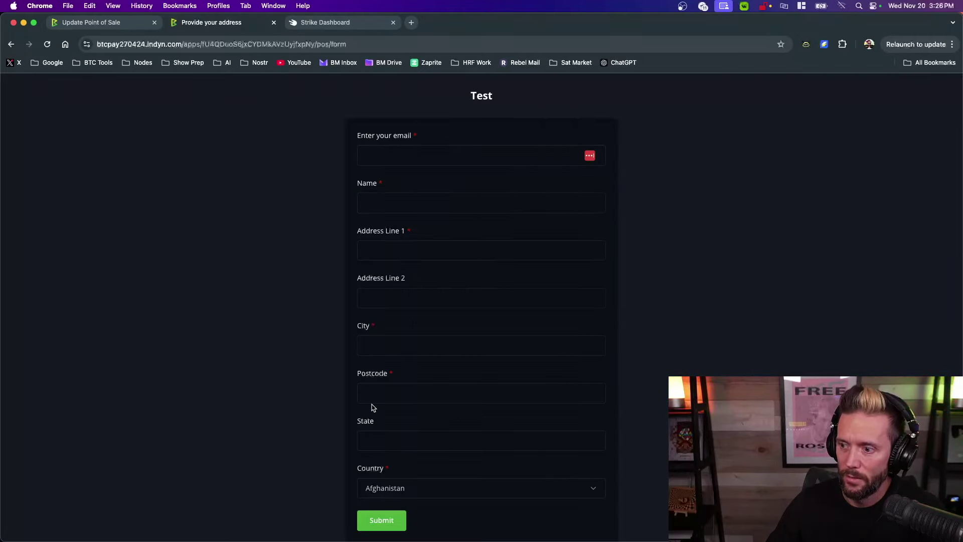
Close the checkout address form and bring up the In Store PoS app settings.
scroll(372, 407, down, 2)
scroll(370, 401, up, 2)
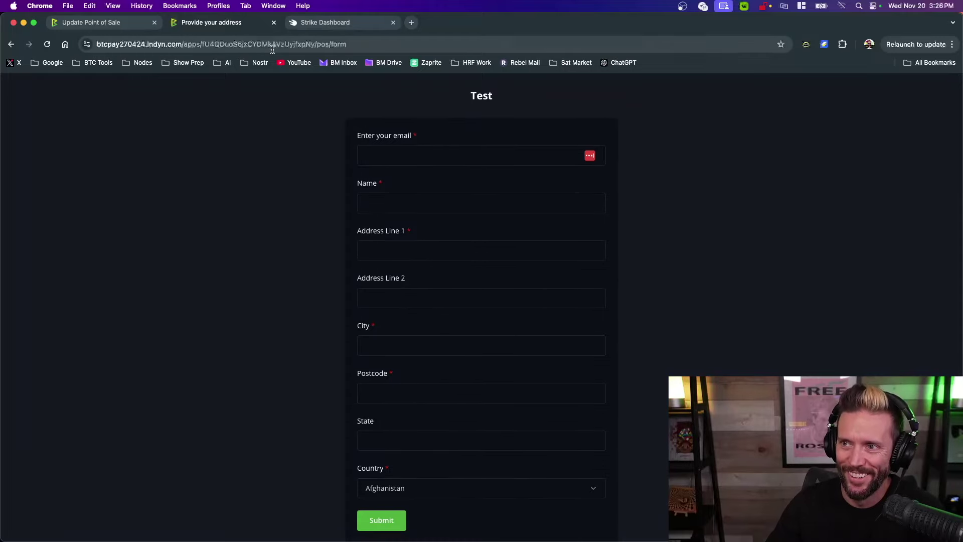
click(273, 23)
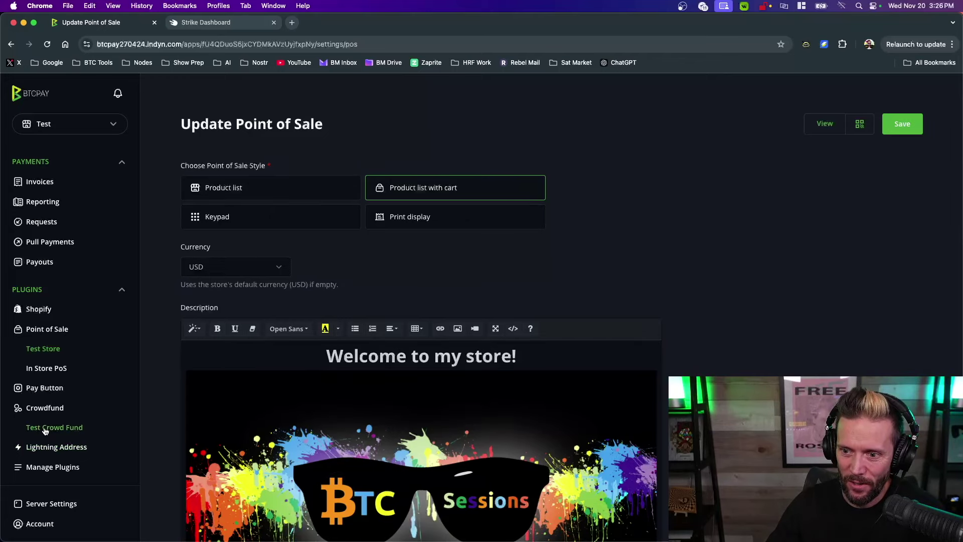
click(46, 368)
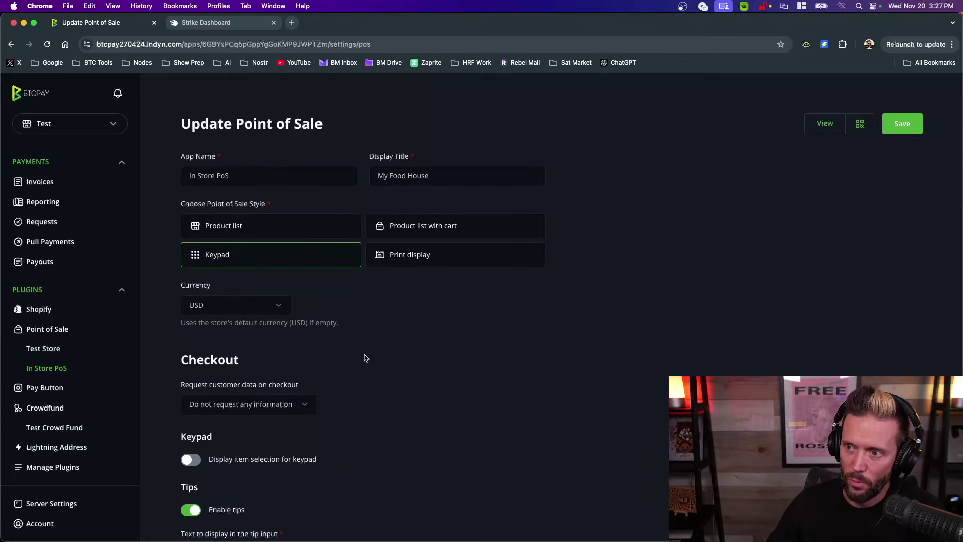
Charge 1.50 on the keypad point of sale and show the Lightning invoice.
click(822, 125)
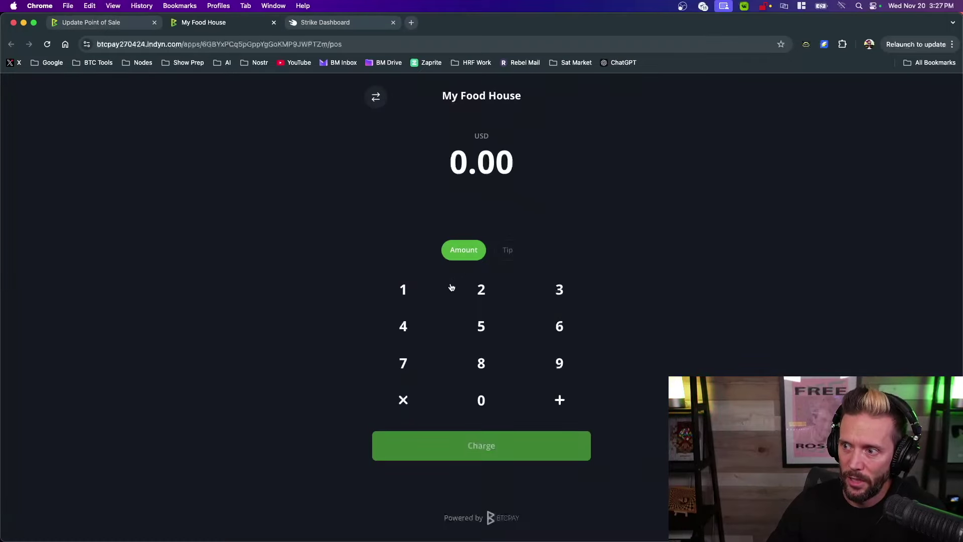
click(408, 296)
click(478, 327)
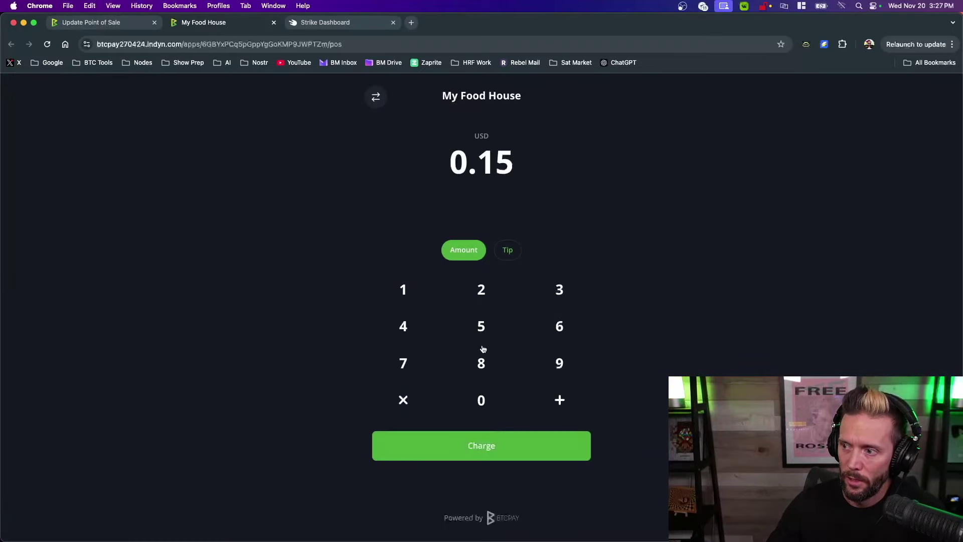
click(483, 399)
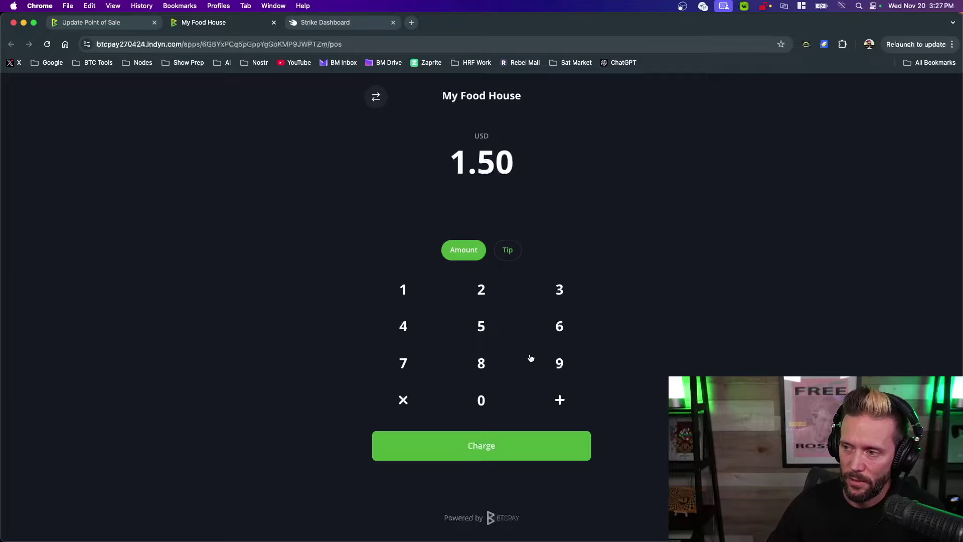
click(480, 447)
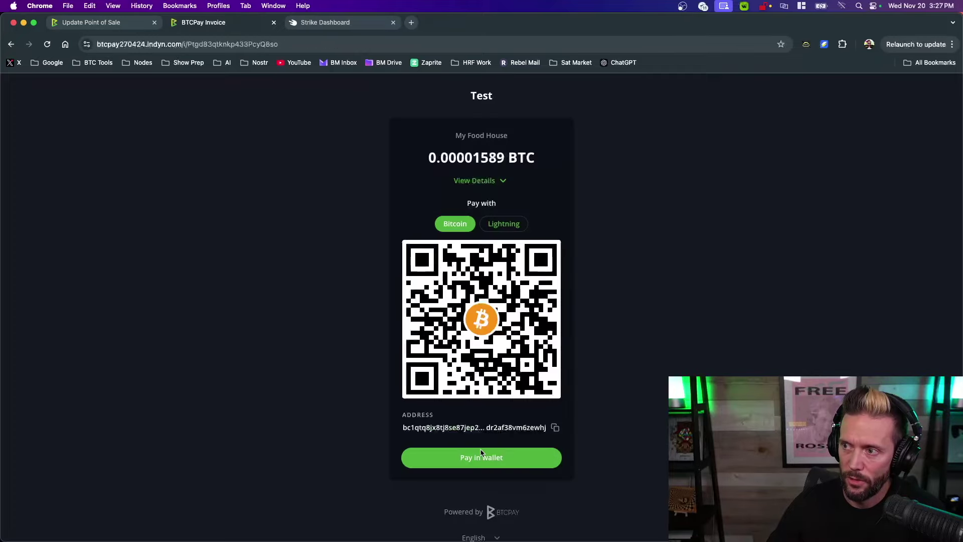
click(512, 226)
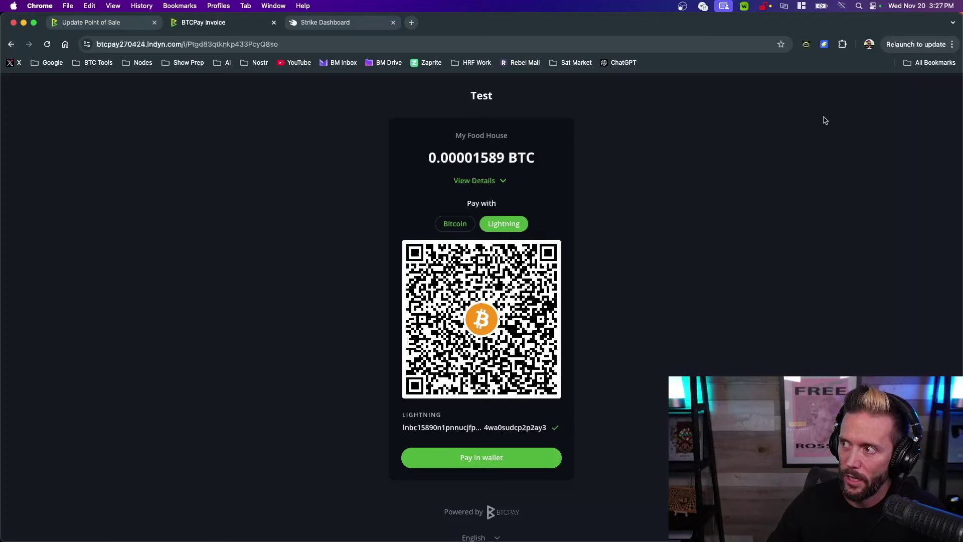
Pay the 1,589-sat Lightning invoice by pasting it into the spending wallet.
click(824, 44)
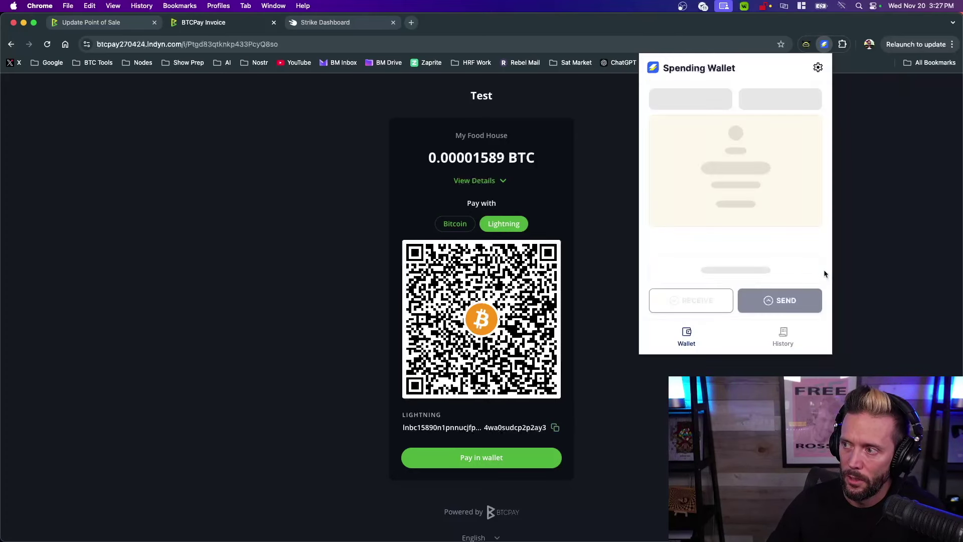
click(784, 302)
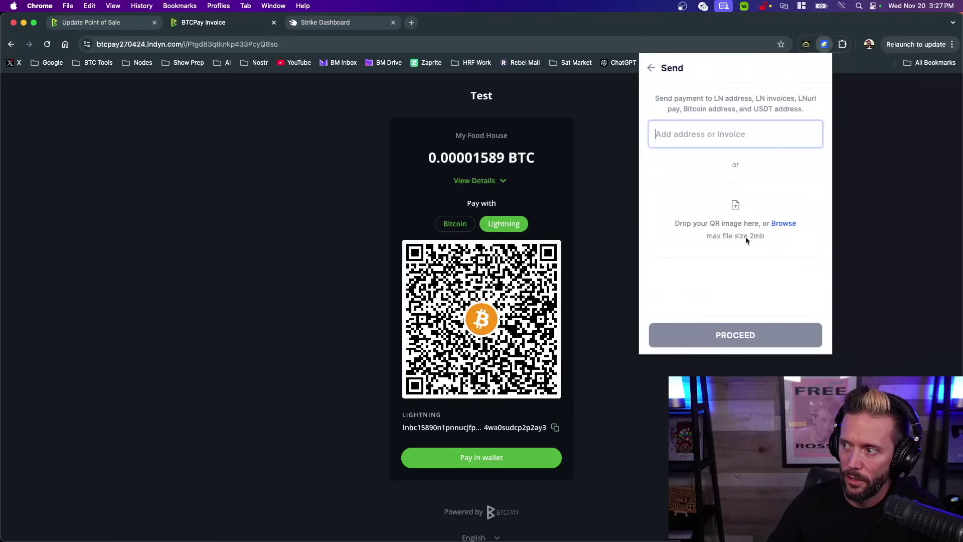
right_click(705, 141)
click(733, 210)
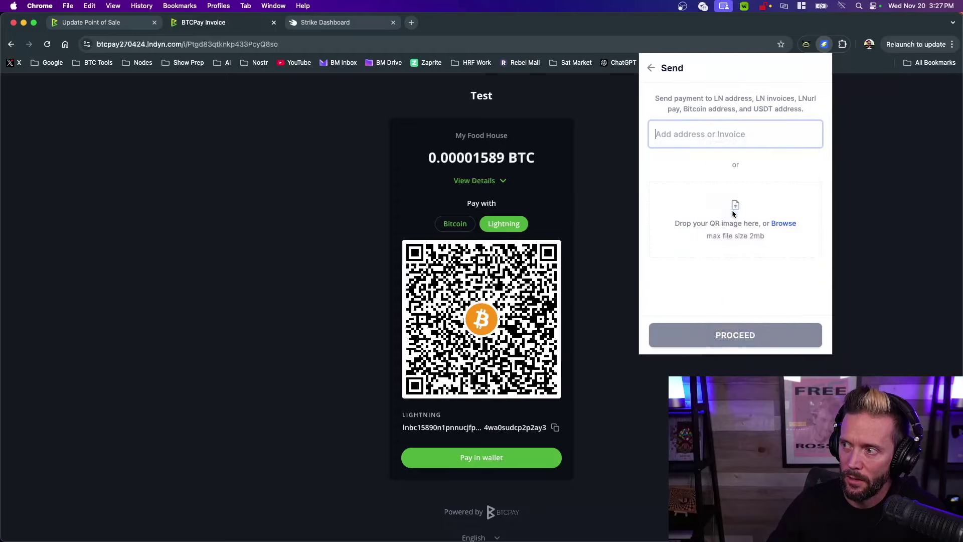
click(733, 332)
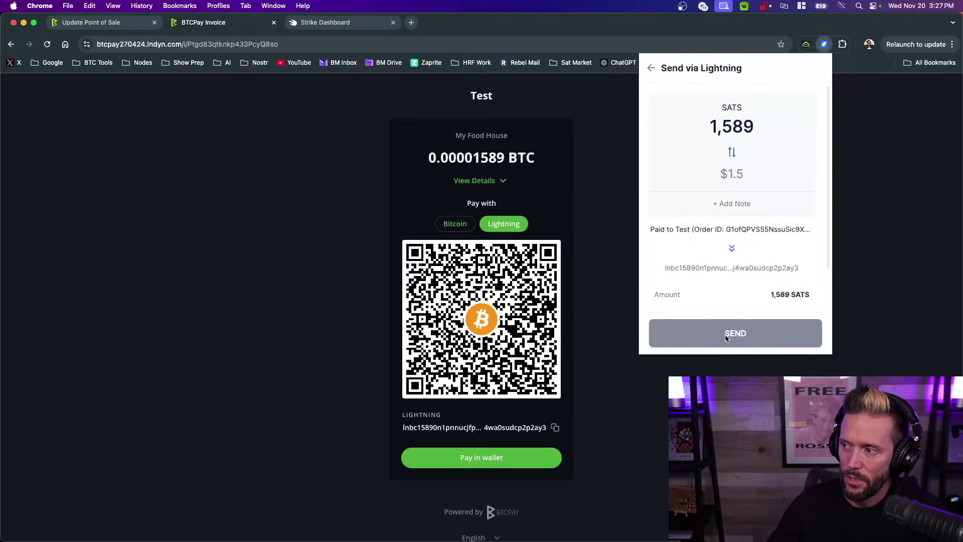
click(735, 337)
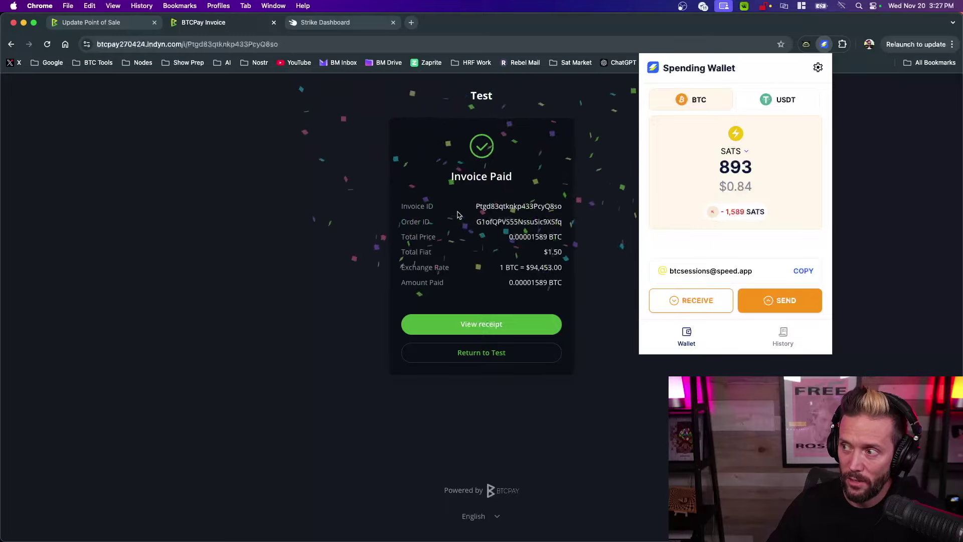
click(490, 208)
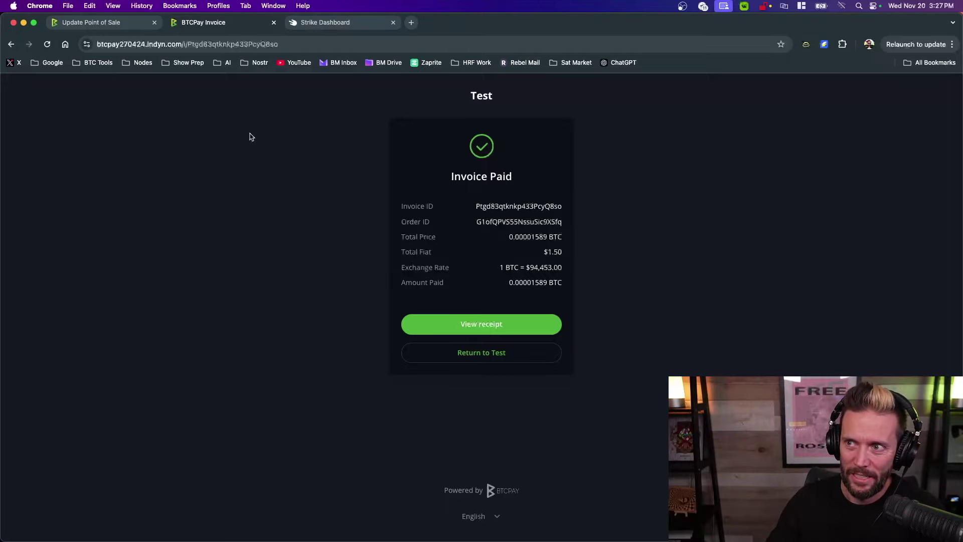
click(312, 28)
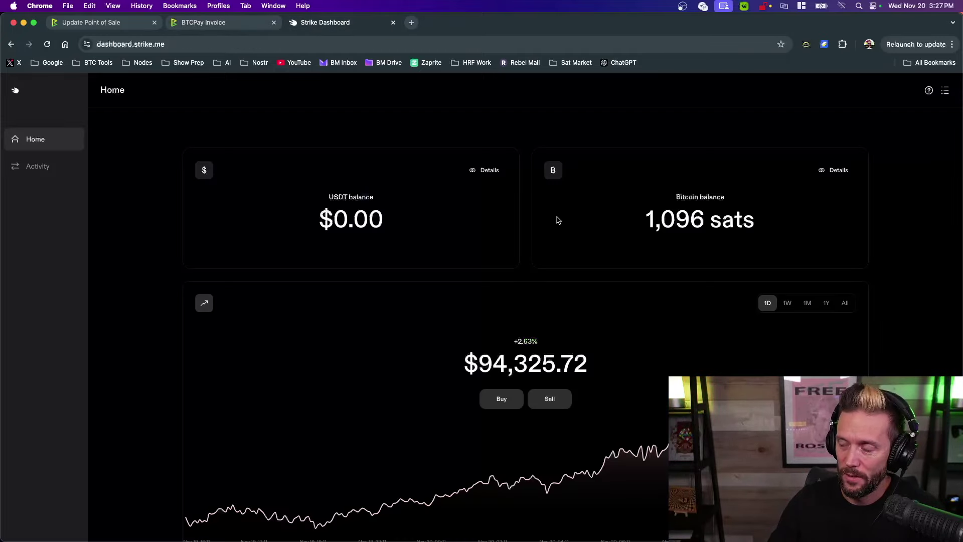
Refresh Strike to see the 2,685-sat balance and the 'Paid to Test' payment in Activity.
click(48, 44)
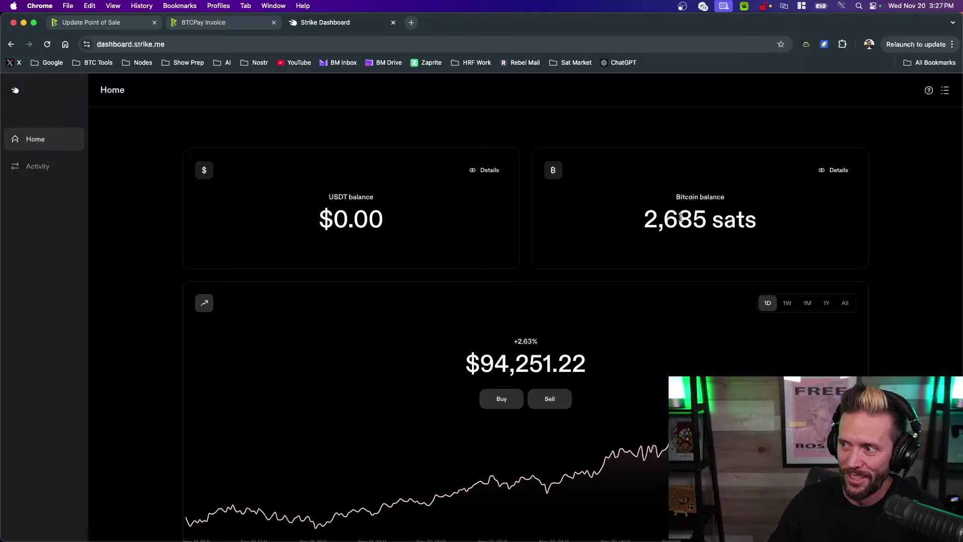
drag(646, 218, 718, 221)
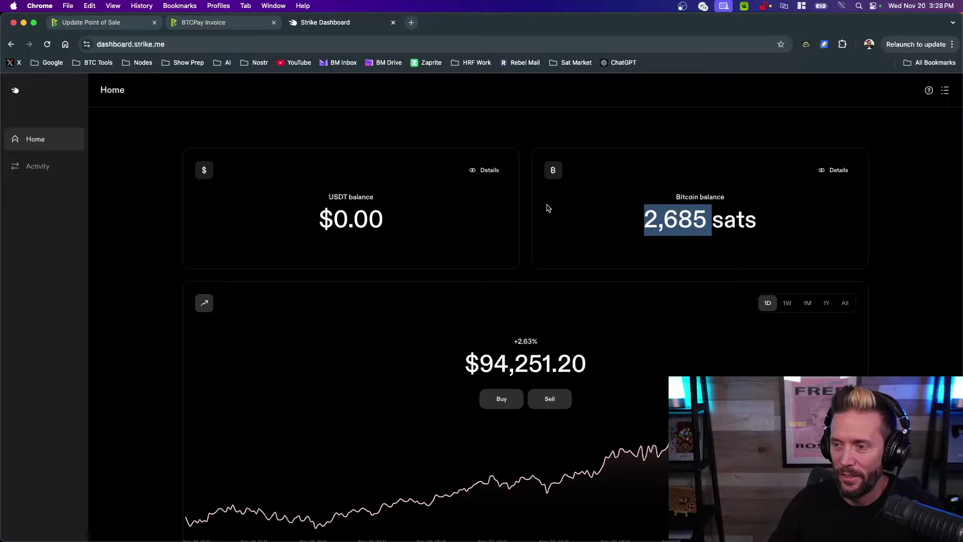
click(40, 166)
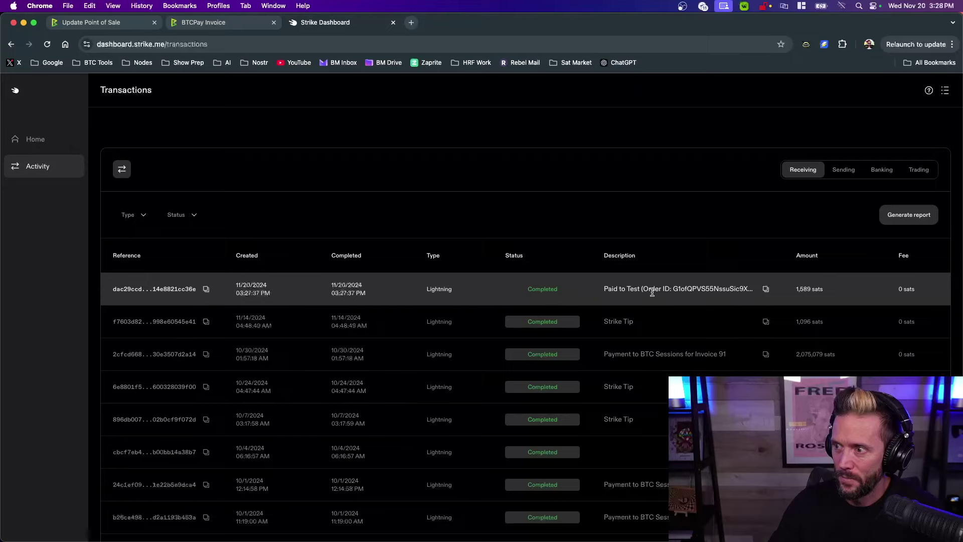
drag(652, 290, 696, 290)
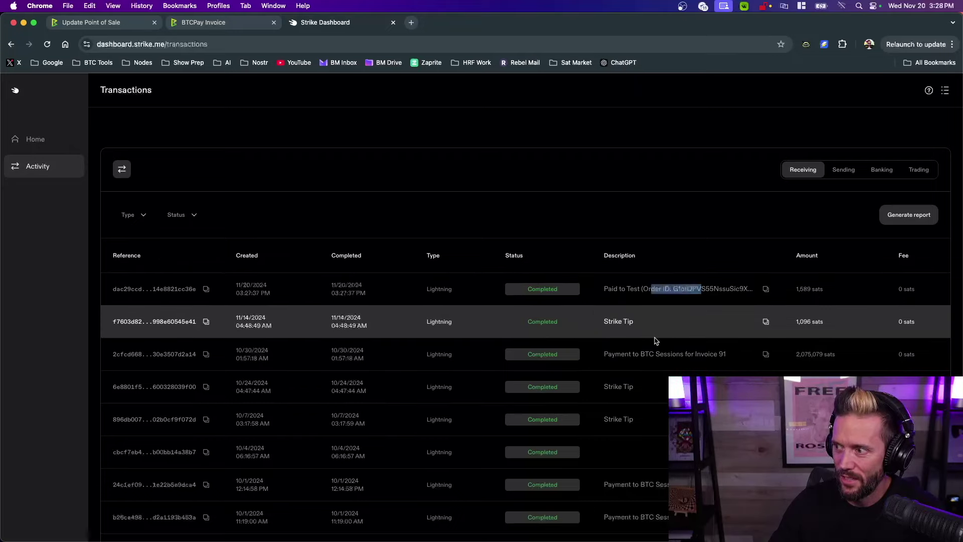
click(640, 287)
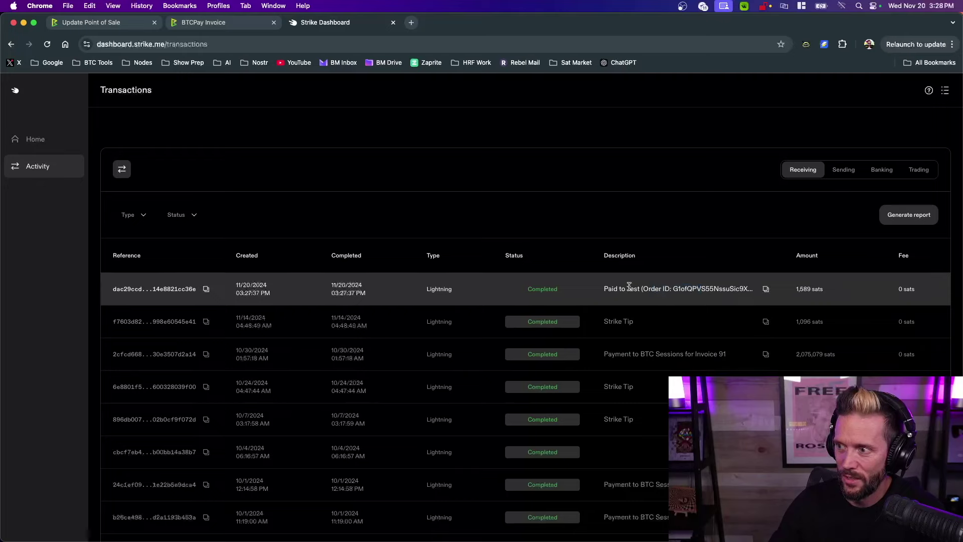
drag(602, 292, 710, 290)
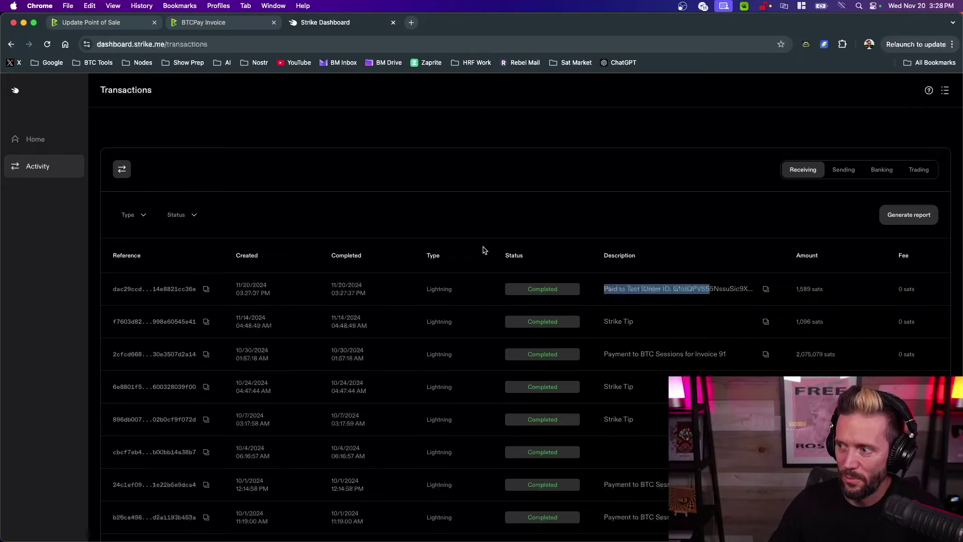
click(32, 140)
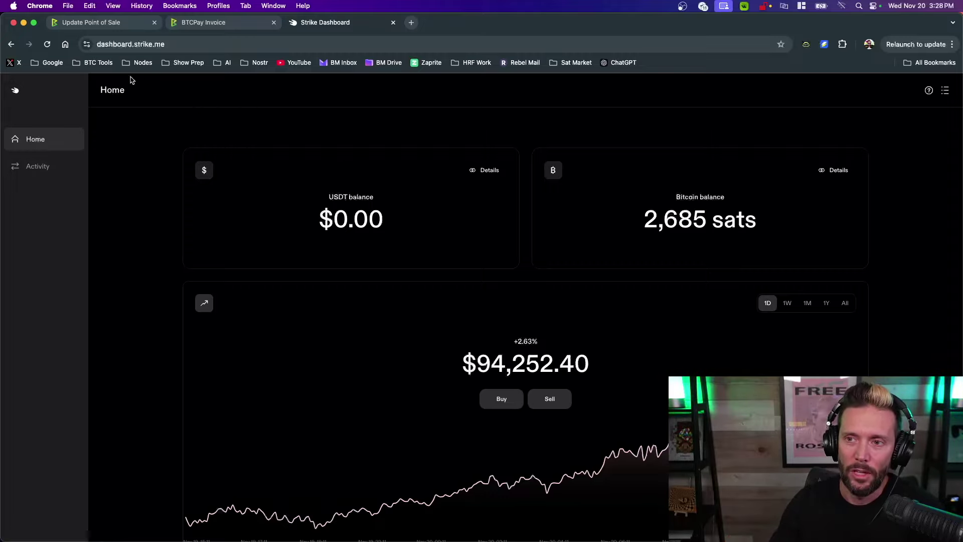
click(85, 24)
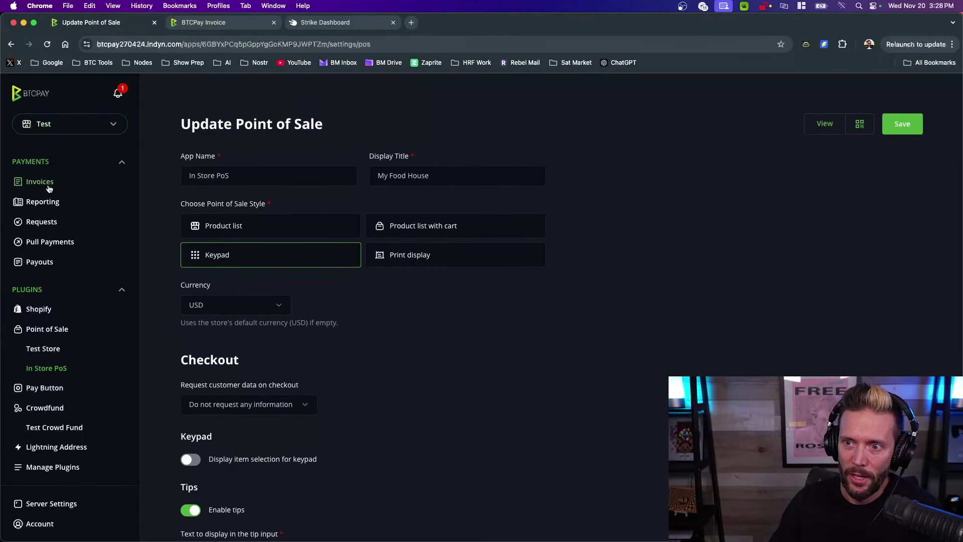
Review the Test dashboard's Strike balance of 0.00002685 BTC against the Lightning channel balance.
scroll(49, 188, up, 5)
click(42, 161)
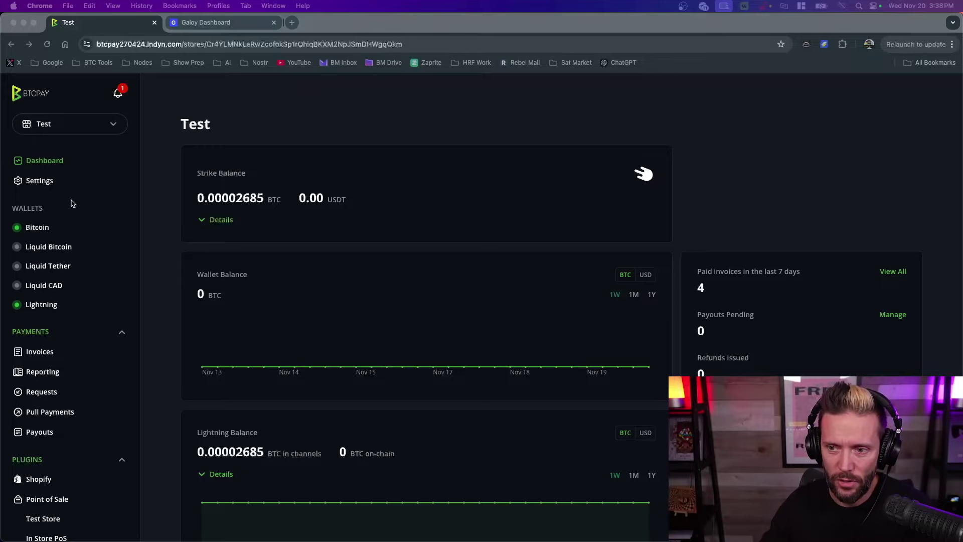
scroll(195, 346, down, 3)
scroll(75, 379, up, 3)
scroll(75, 378, down, 6)
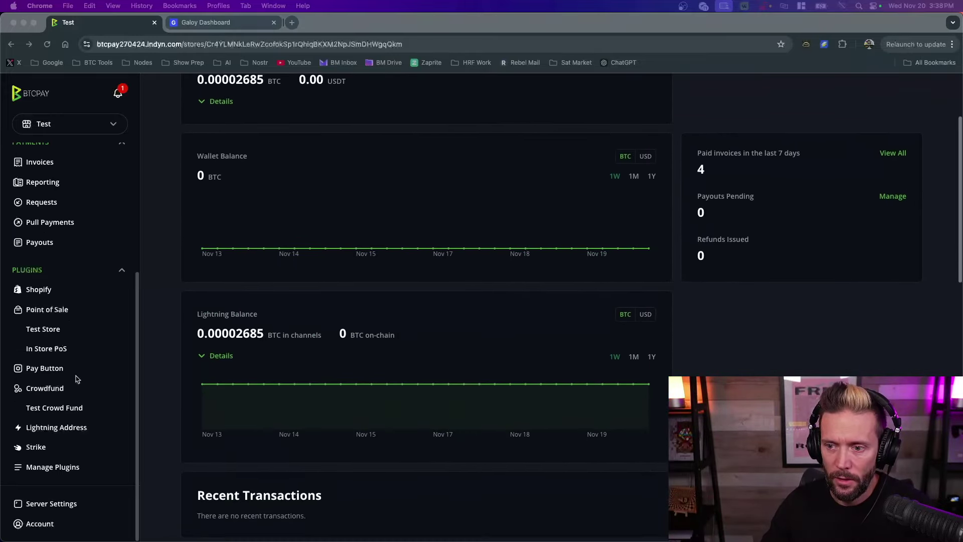
scroll(191, 365, up, 3)
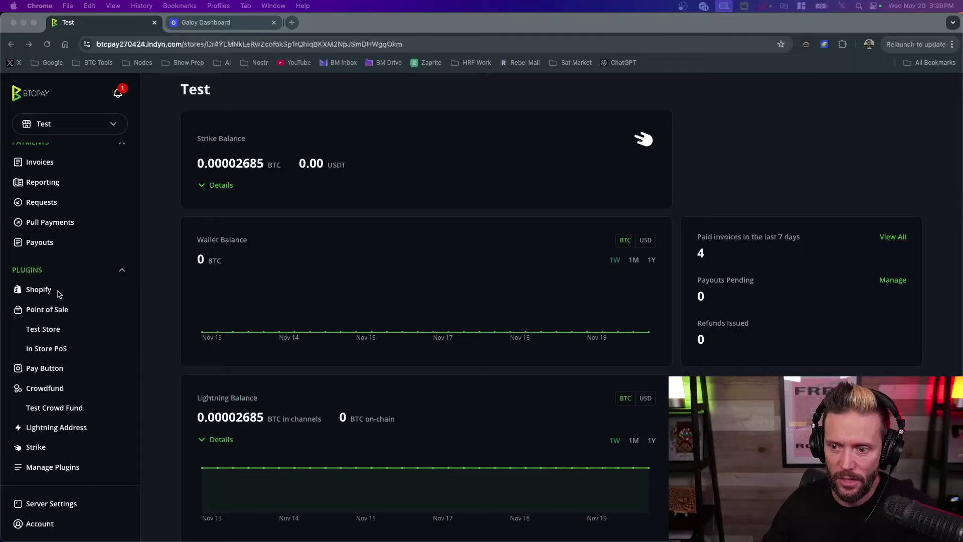
scroll(59, 294, up, 5)
click(41, 307)
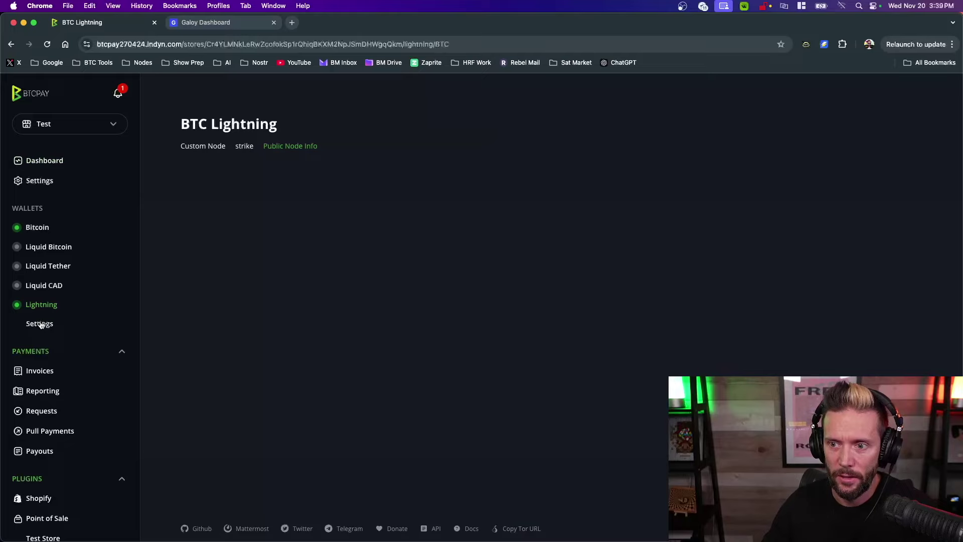
Open Change connection and copy the Blink via GraphQL example connection string.
click(41, 325)
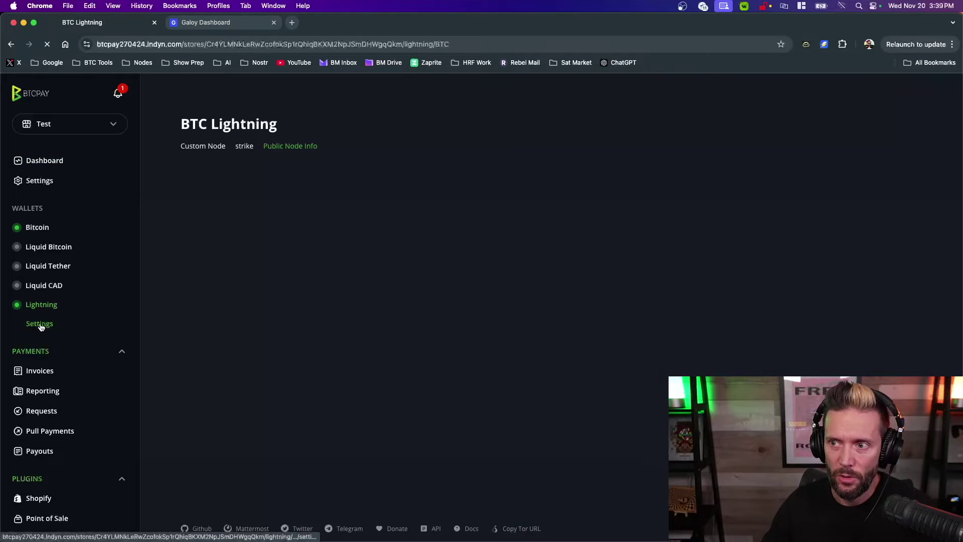
click(351, 156)
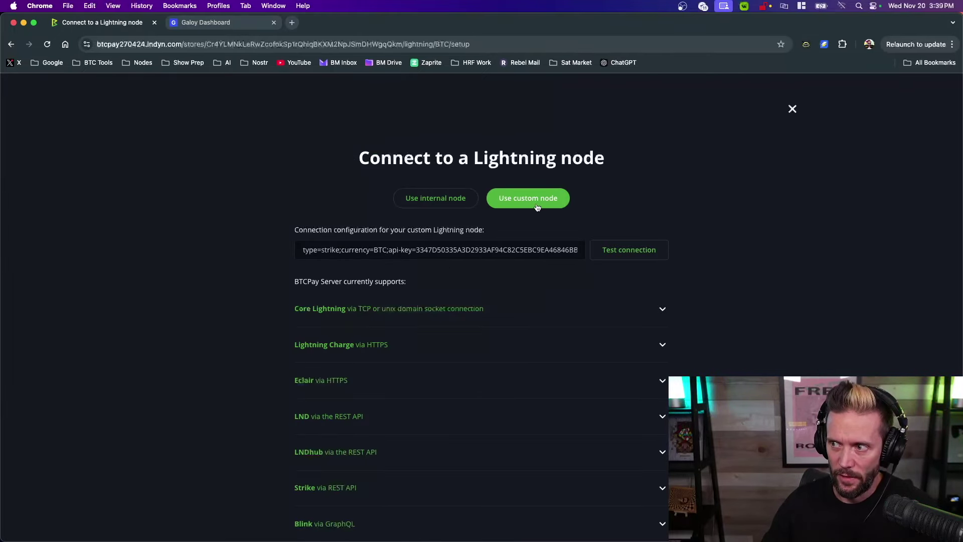
scroll(740, 292, down, 3)
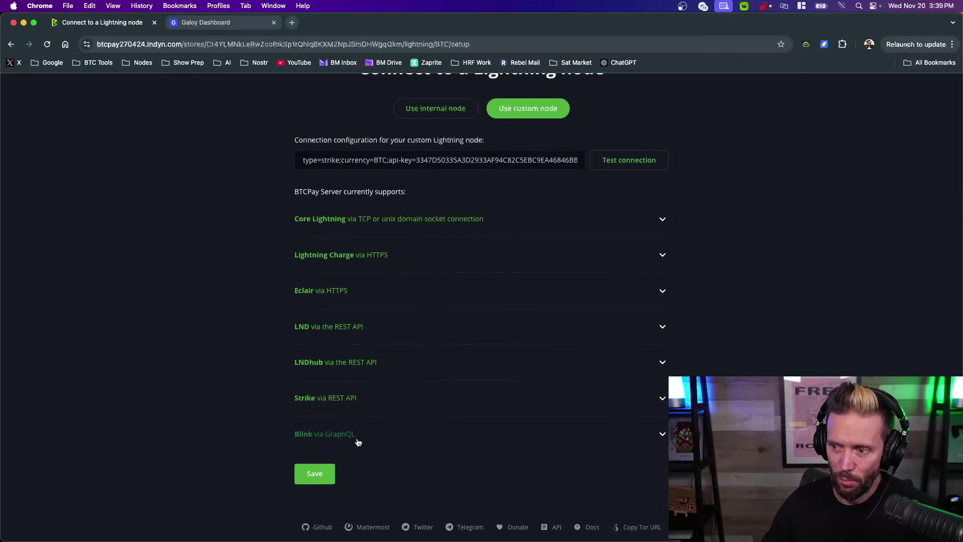
click(664, 438)
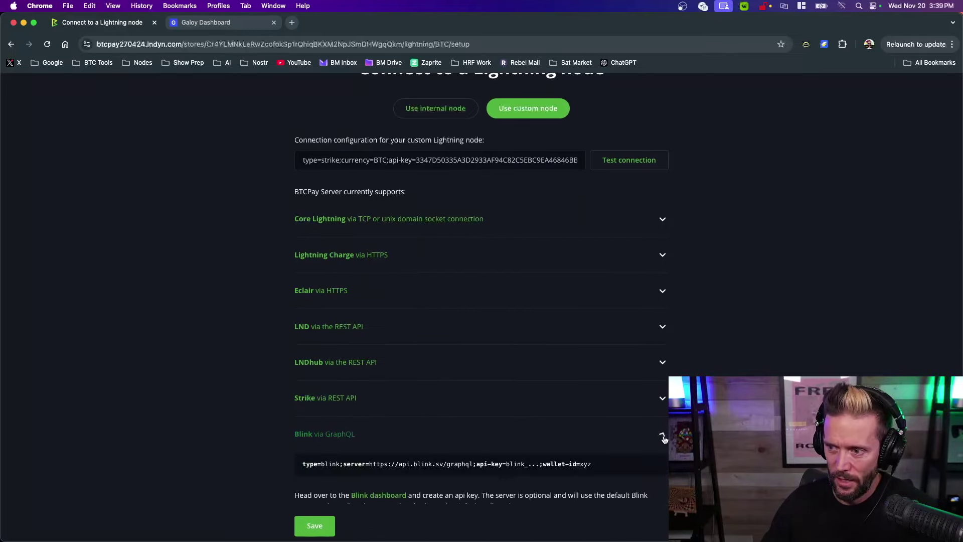
scroll(501, 445, down, 3)
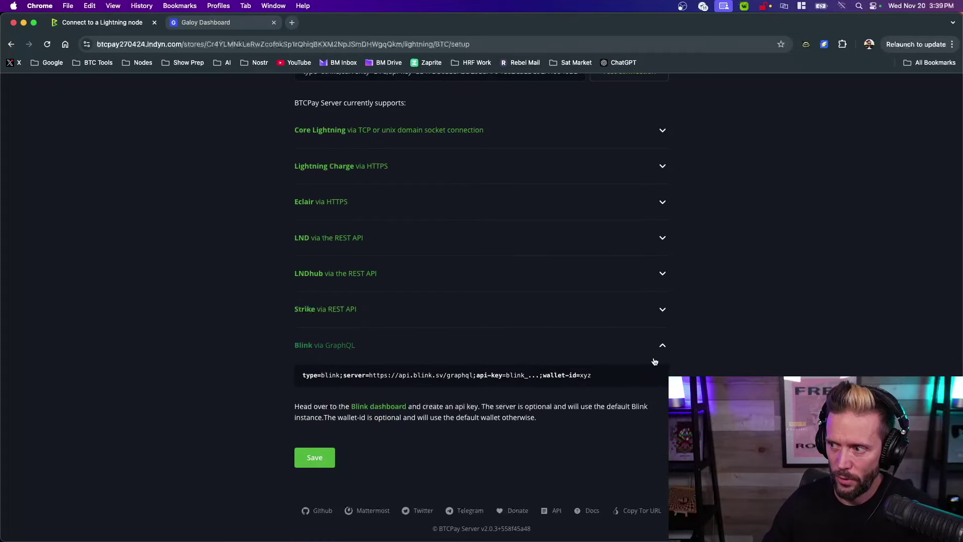
click(337, 376)
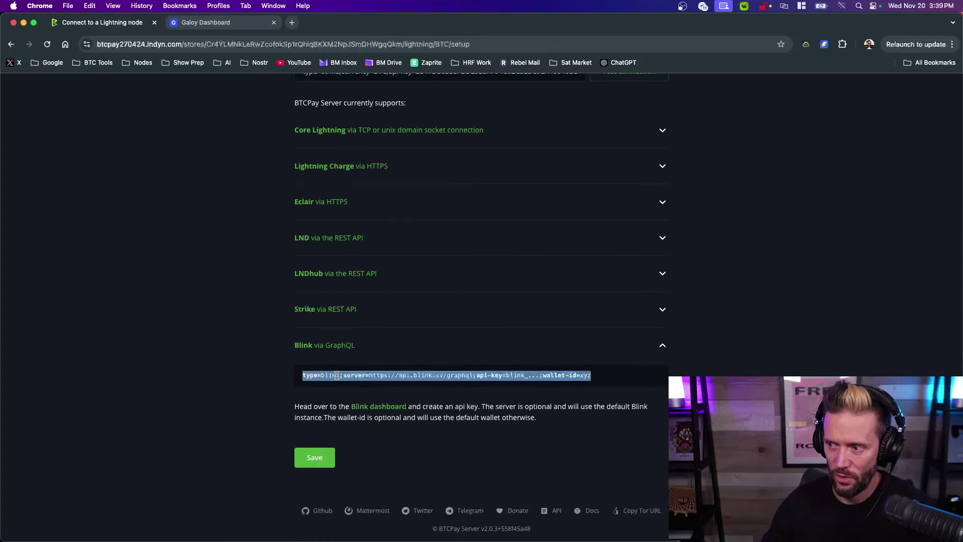
key(super+c)
Paste the Blink template over the existing Strike connection string.
scroll(391, 308, up, 1)
scroll(391, 308, up, 5)
click(326, 249)
key(super+a)
key(super+v)
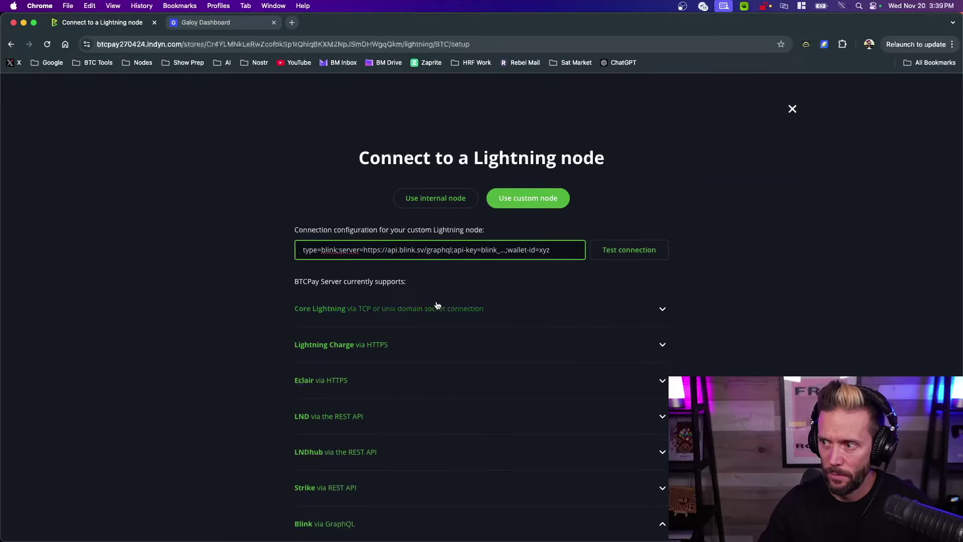
scroll(437, 306, down, 5)
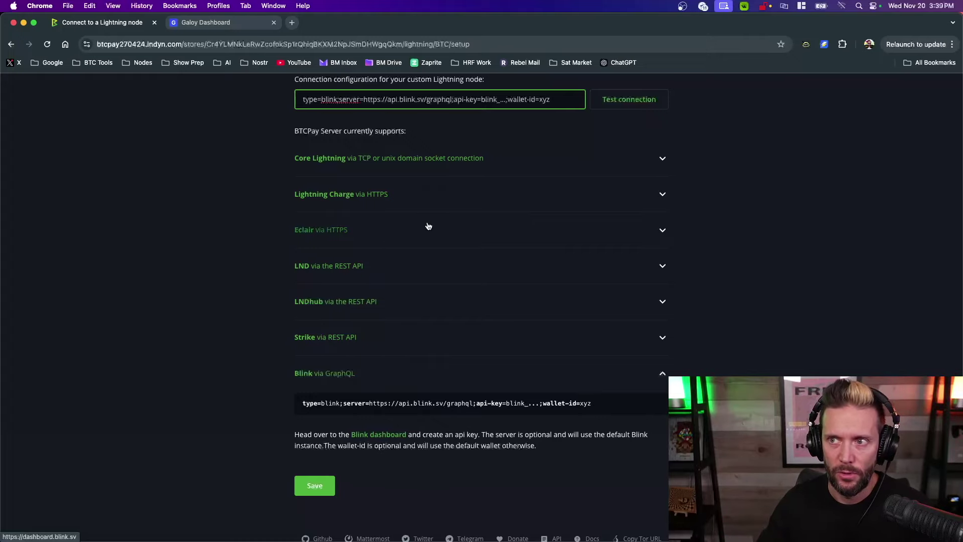
click(195, 27)
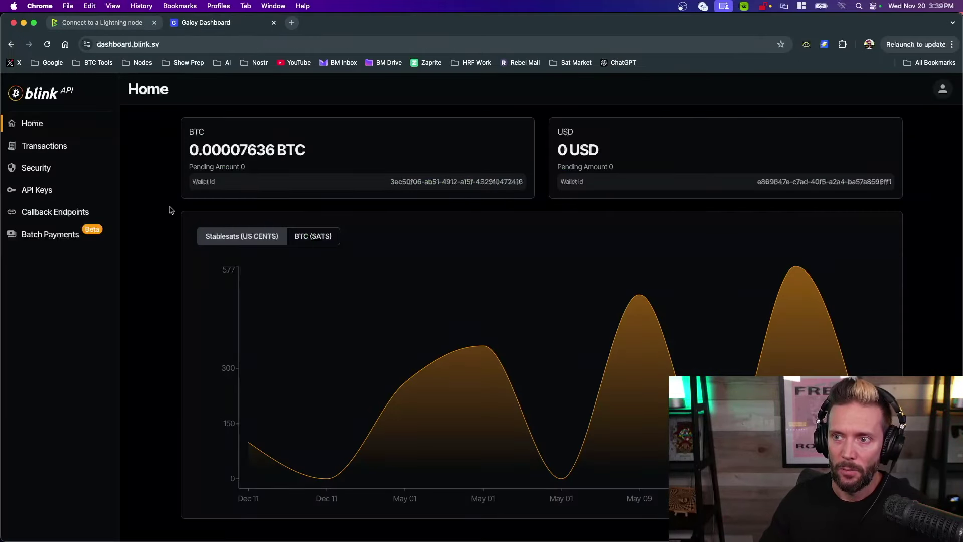
Start a new Blink API key named 'btcpay luna test'.
click(31, 190)
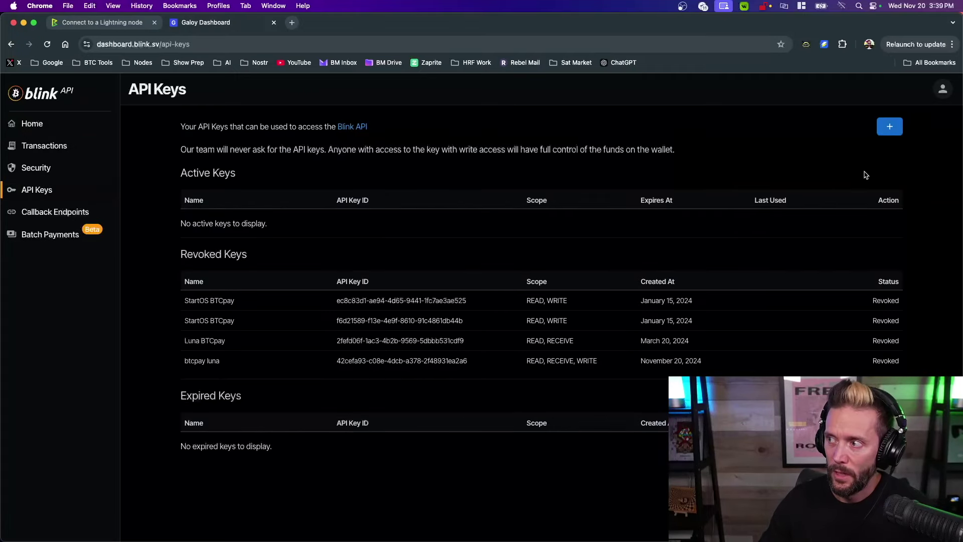
click(886, 126)
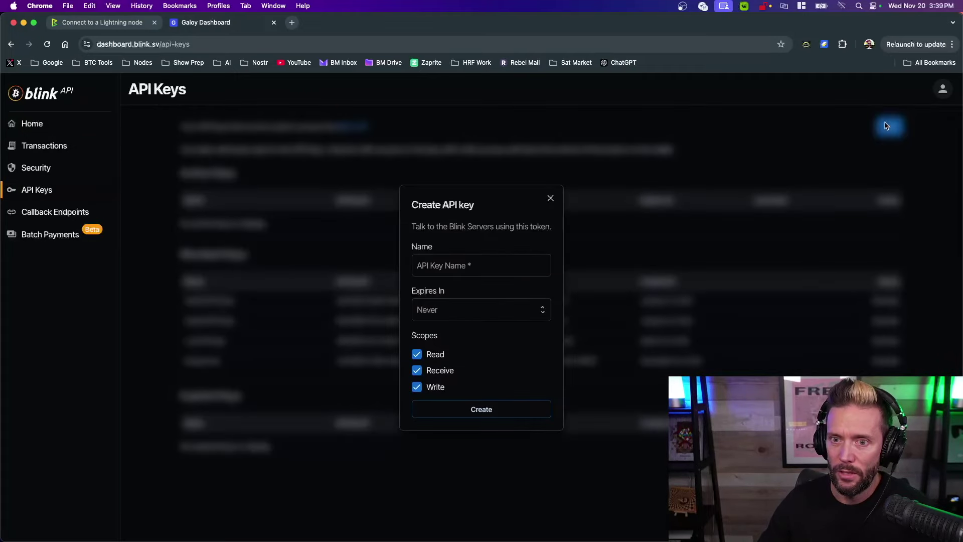
click(455, 267)
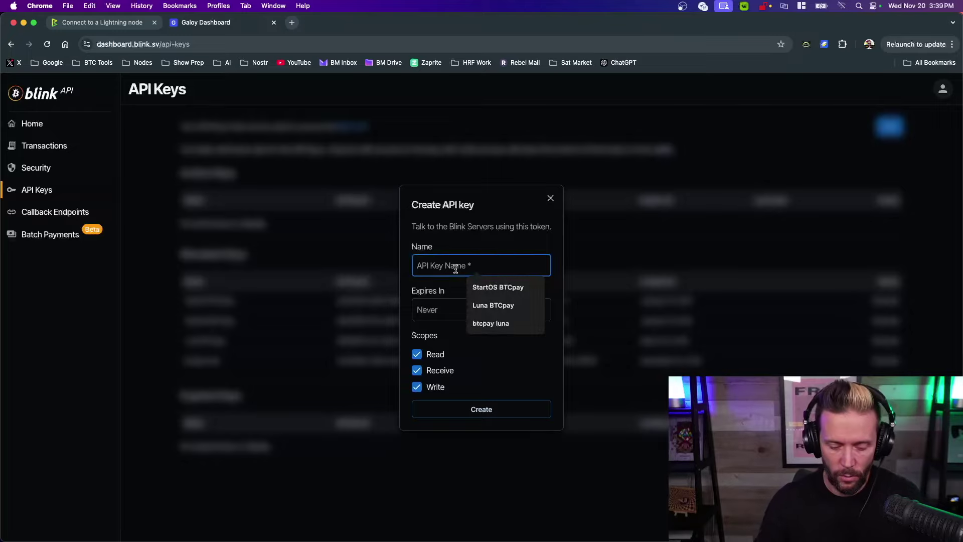
text(btcpay luna test)
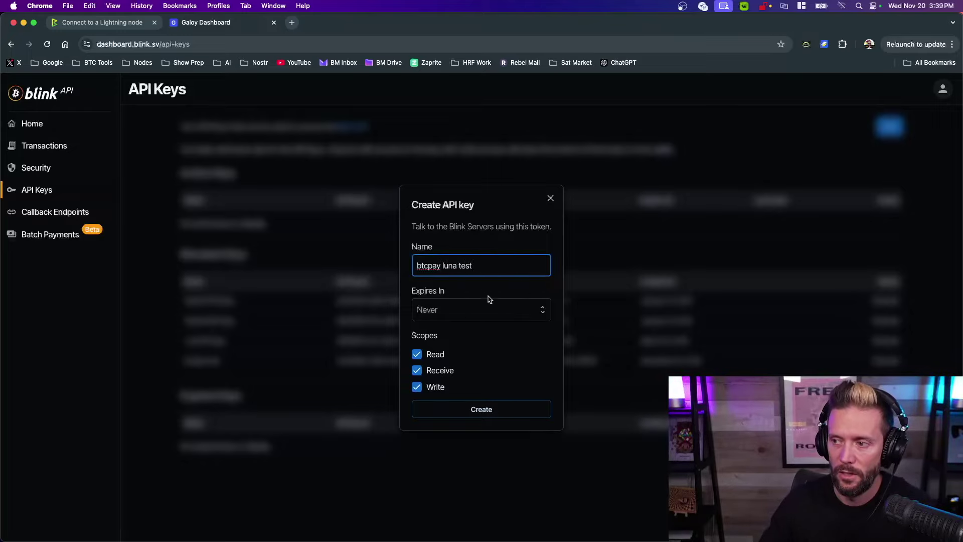
Give the key a 30-day expiry without Write permission, create it, and copy its token.
click(471, 320)
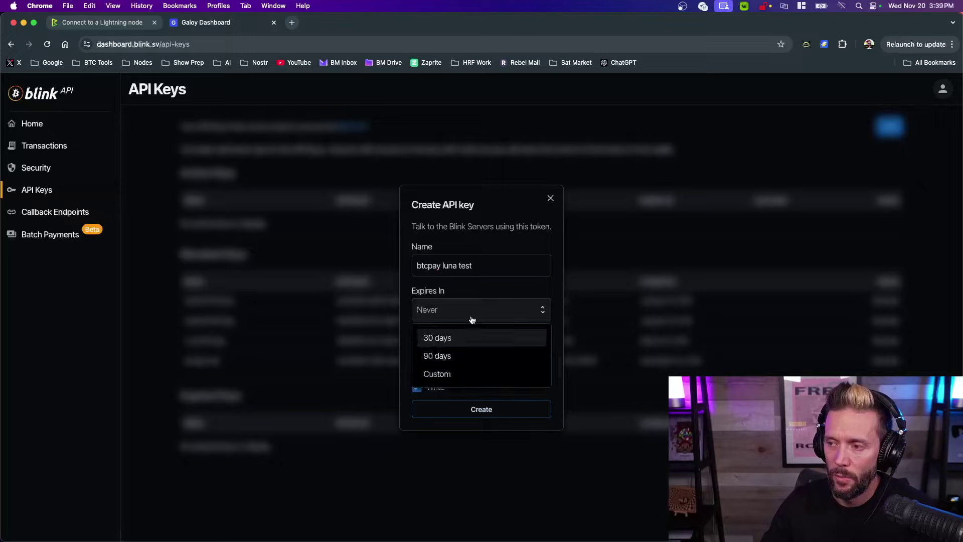
click(445, 339)
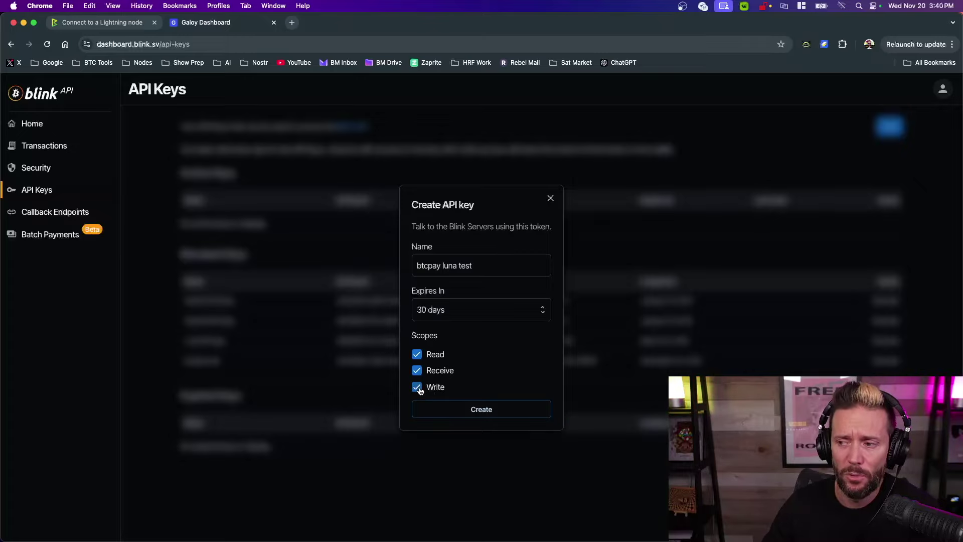
click(419, 389)
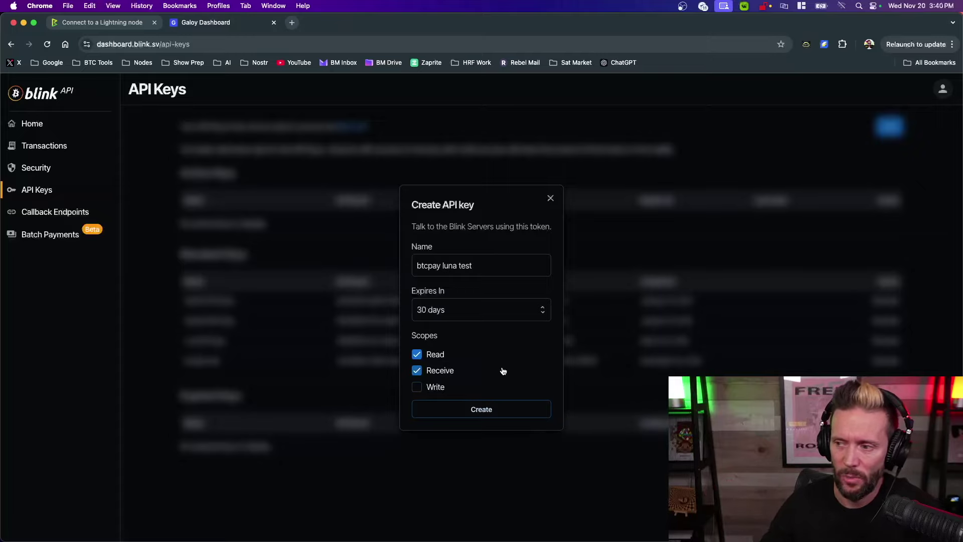
click(481, 410)
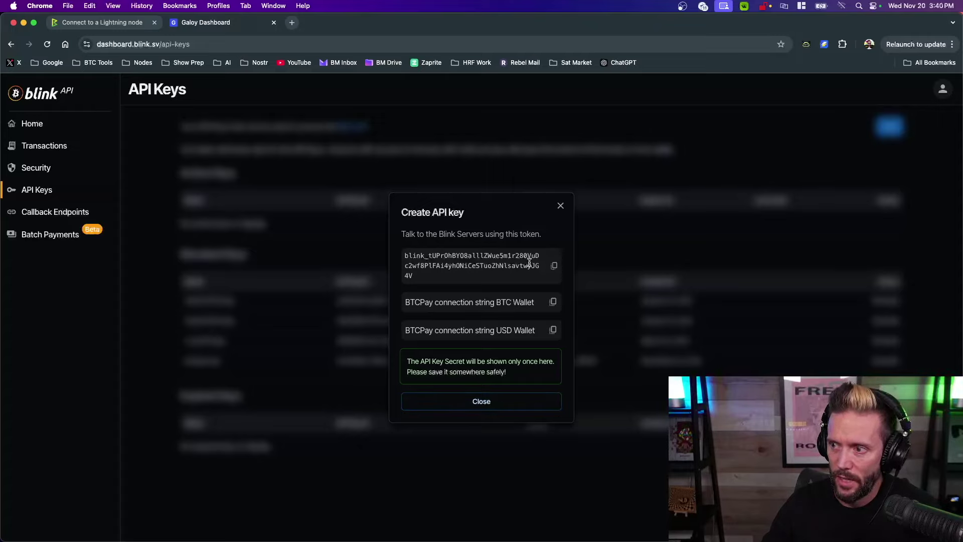
click(555, 266)
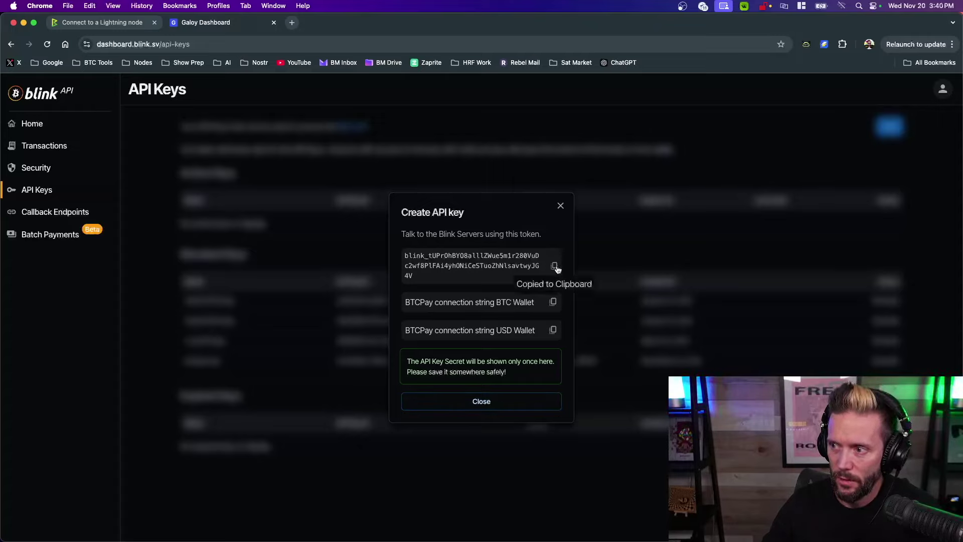
click(95, 23)
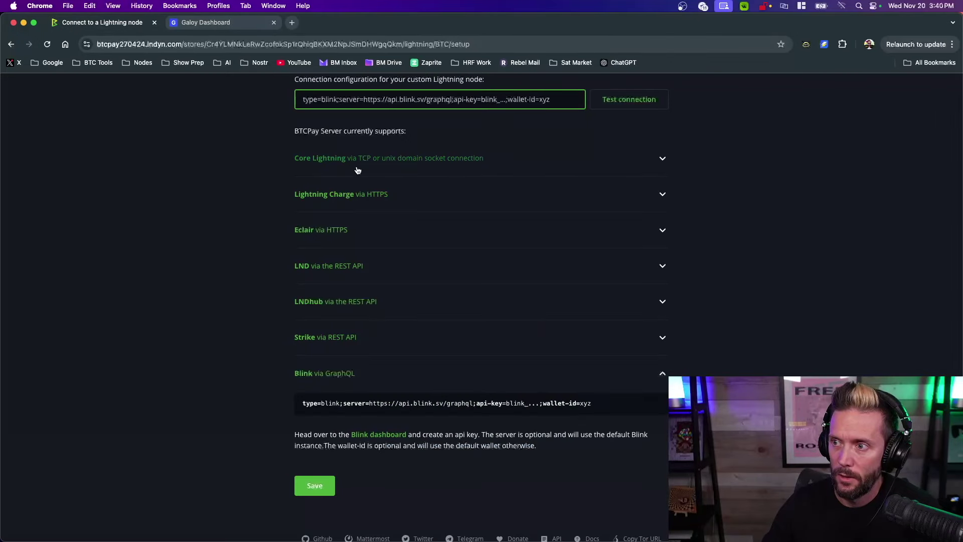
Replace the placeholder key and wallet id after api-key= with the new Blink API key.
scroll(476, 181, up, 3)
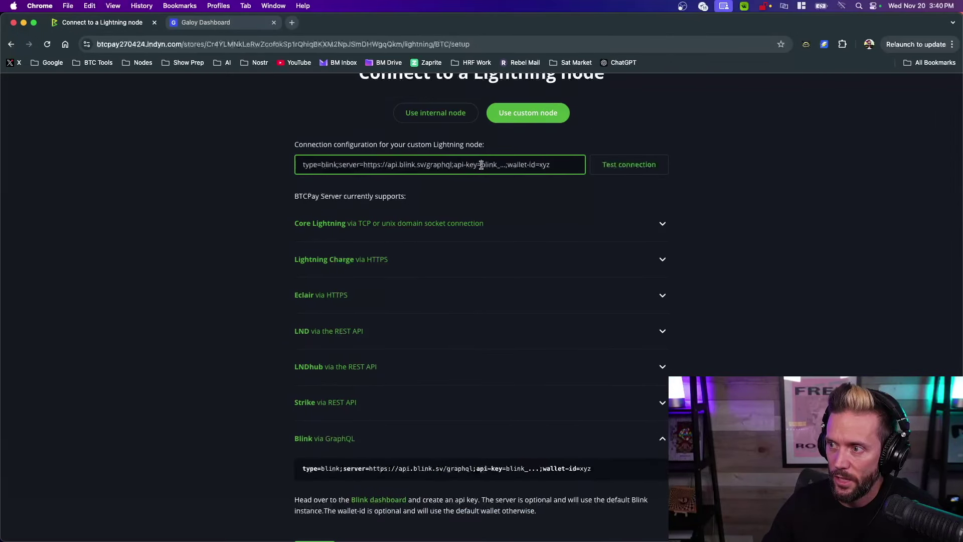
drag(482, 166, 571, 166)
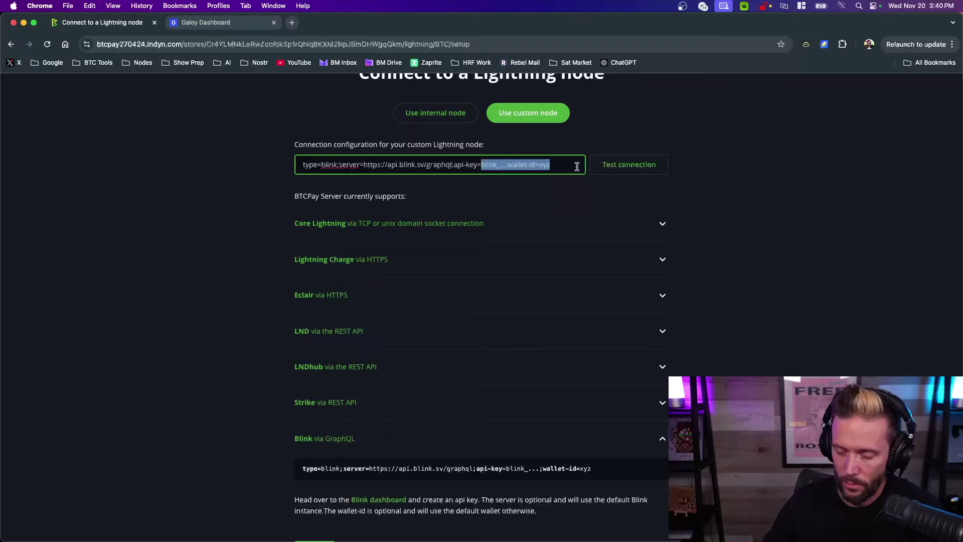
key(BackSpace)
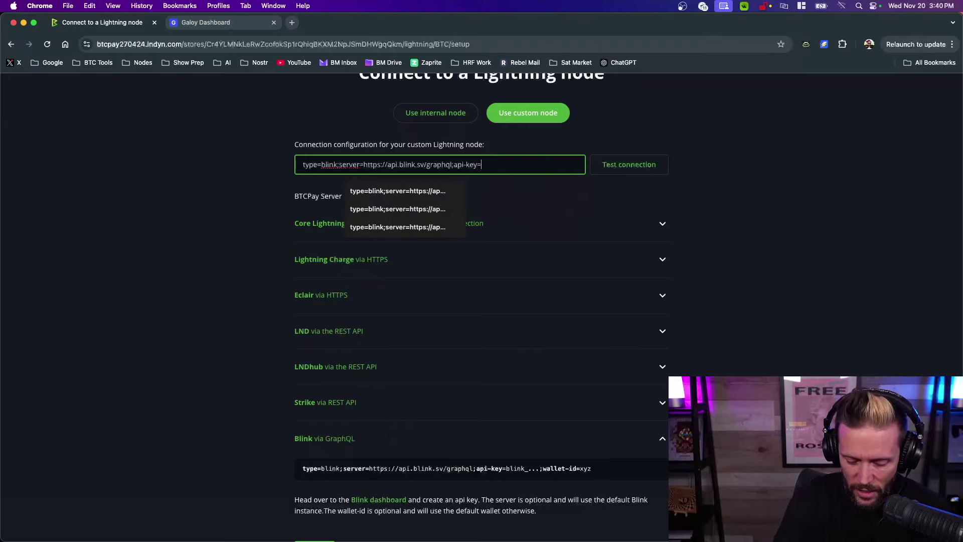
key(super+v)
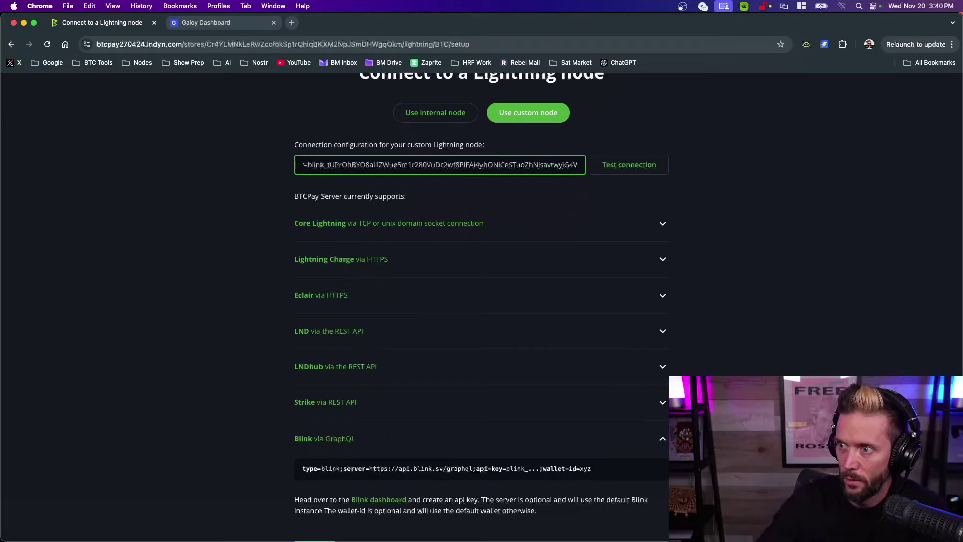
Test the Blink connection successfully and save it as the custom Lightning node.
click(624, 166)
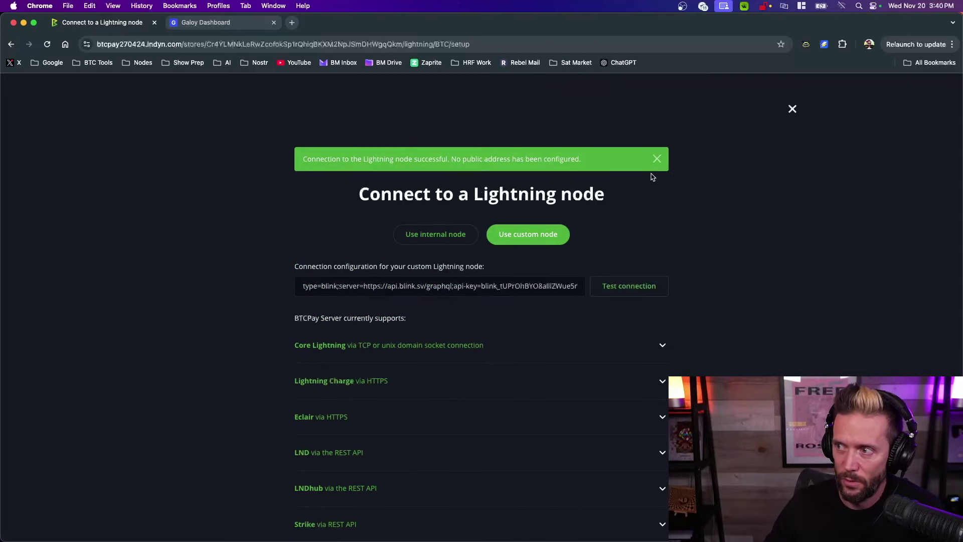
click(656, 160)
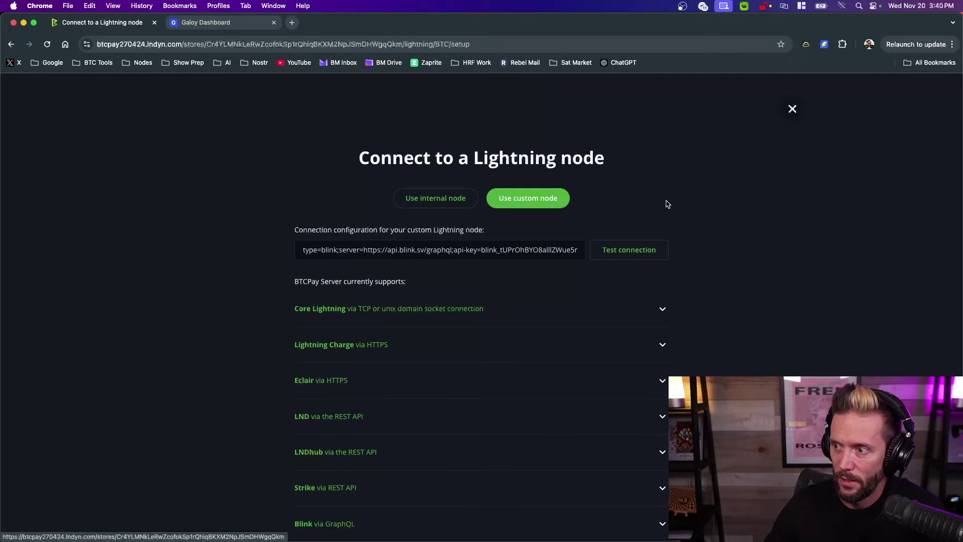
scroll(600, 275, down, 4)
click(315, 458)
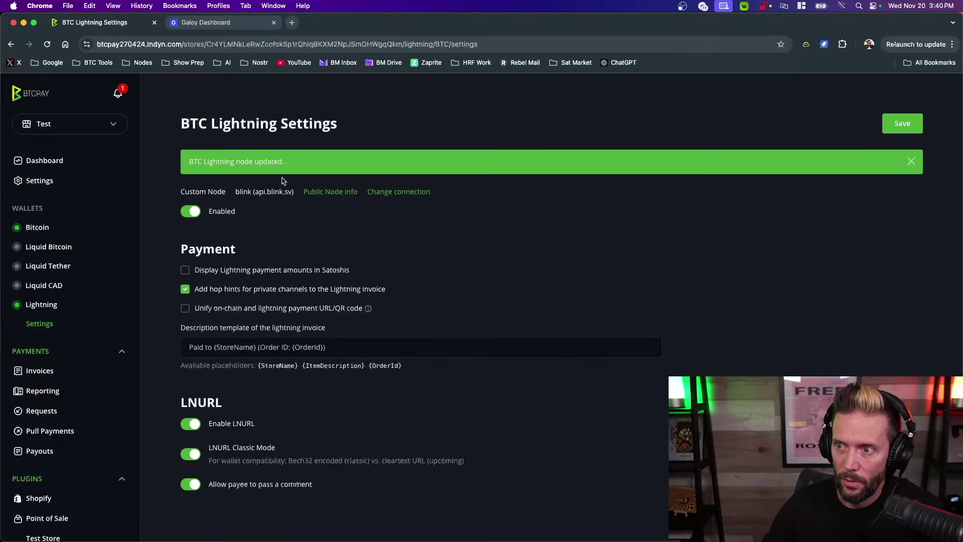
Open the My Food House keypad from In Store PoS and charge 0.50 USD.
click(42, 163)
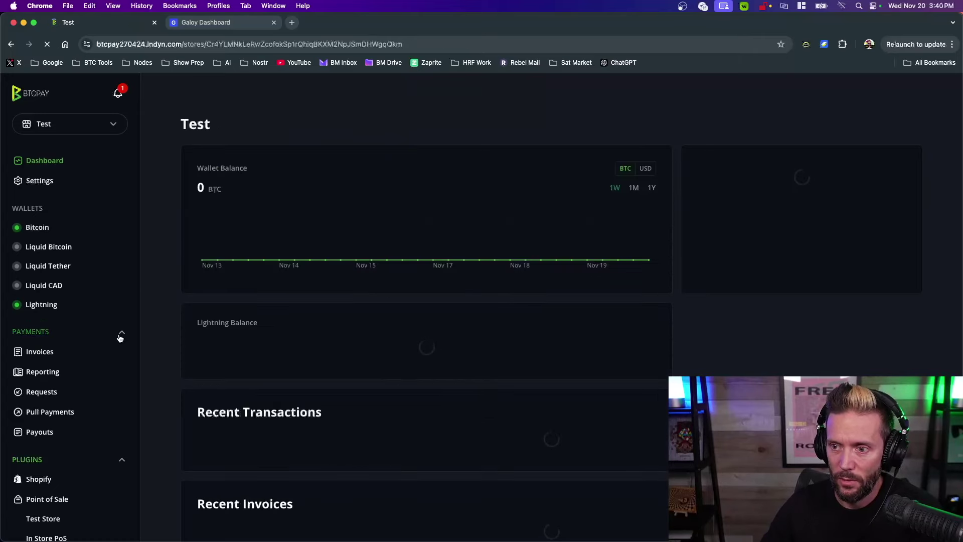
scroll(118, 337, down, 5)
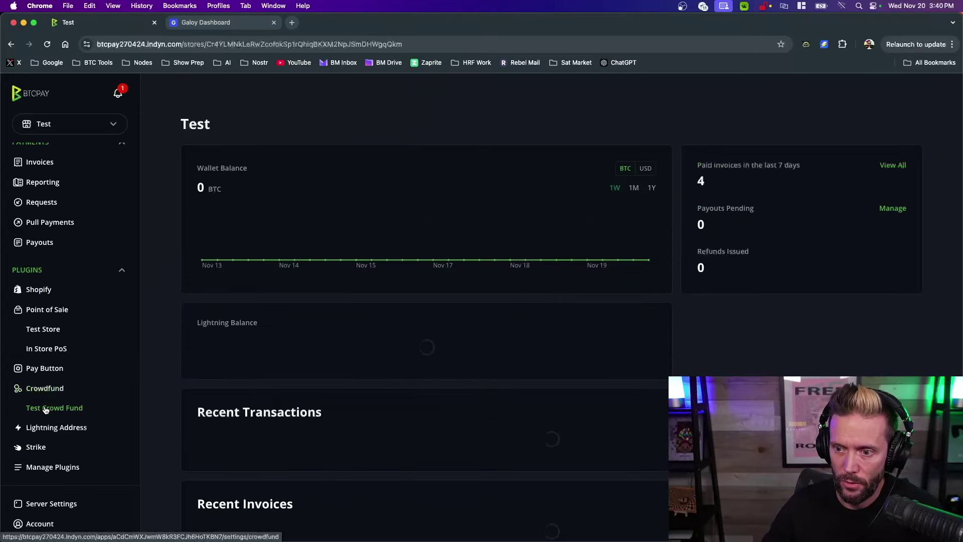
click(36, 348)
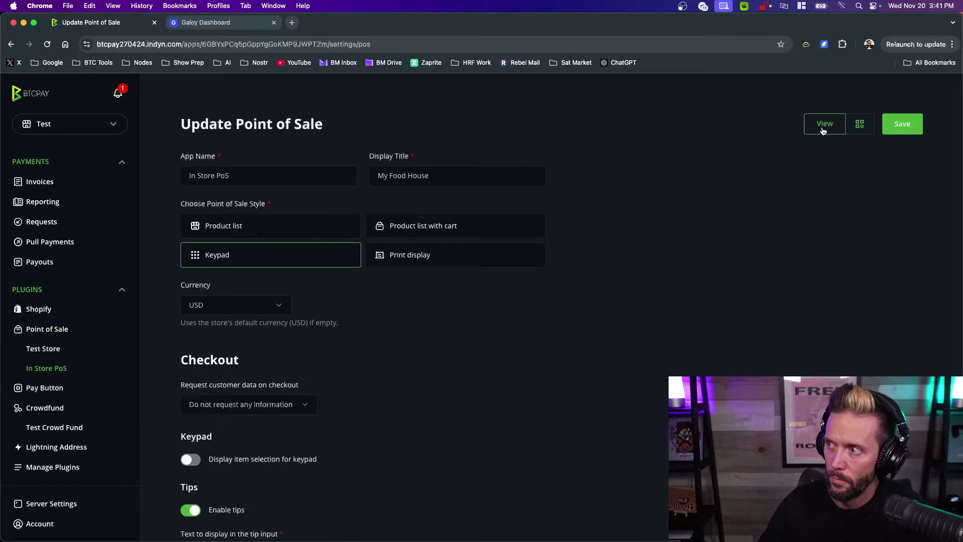
click(823, 130)
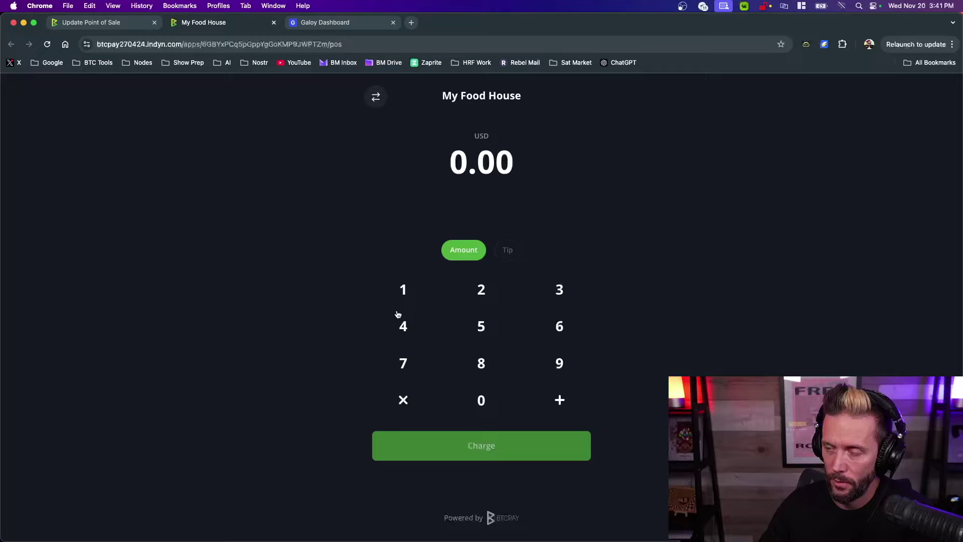
click(483, 335)
click(482, 406)
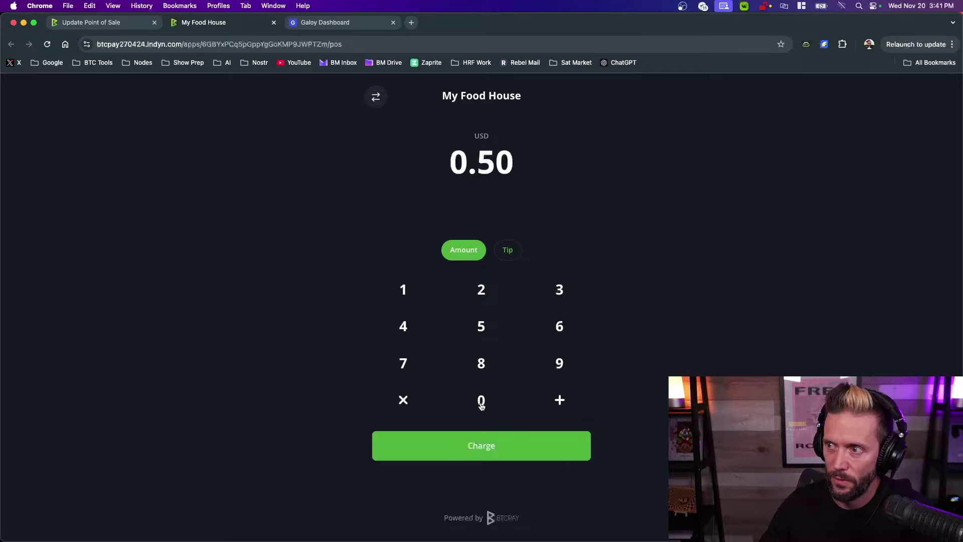
click(485, 447)
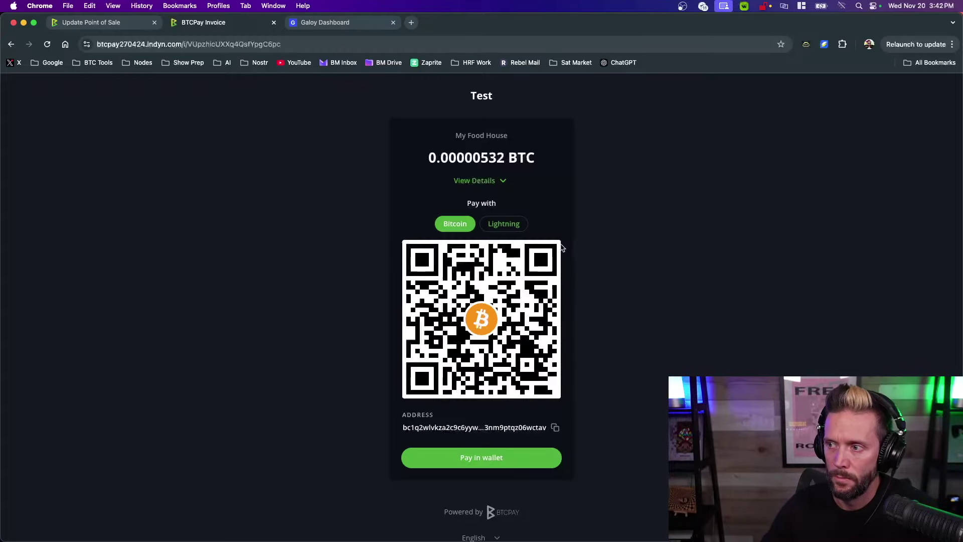
Paste the invoice's Lightning request into the Speed wallet extension and send the 532-sat payment.
click(506, 223)
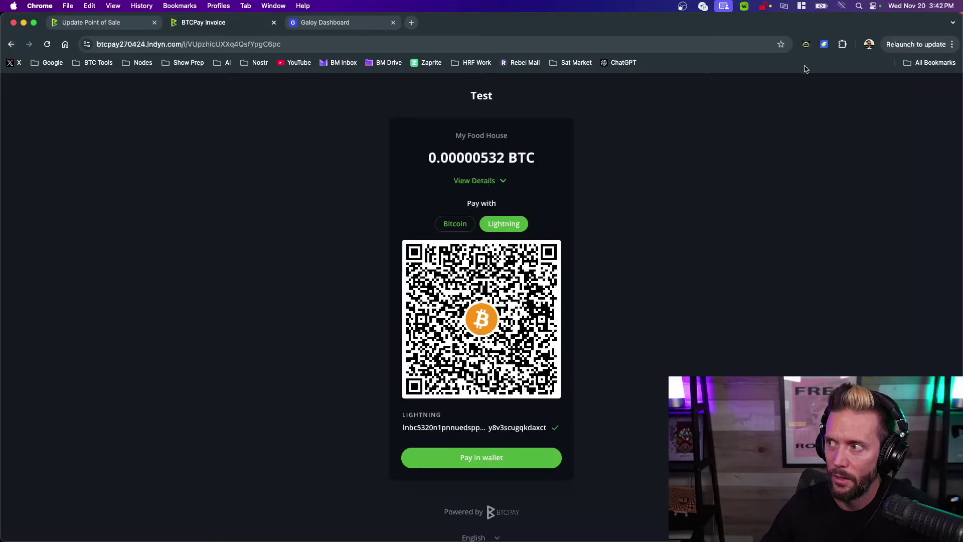
click(825, 44)
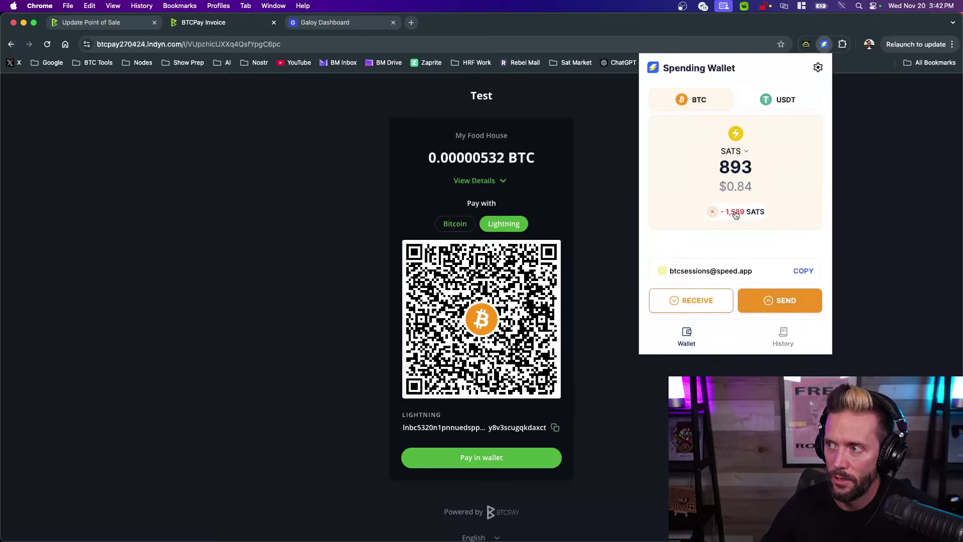
click(771, 307)
right_click(702, 146)
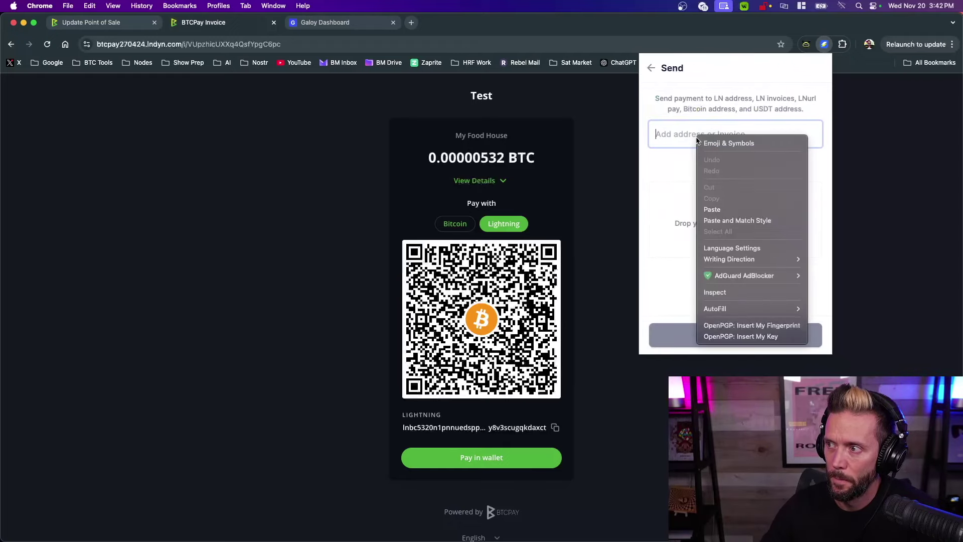
click(709, 209)
click(737, 335)
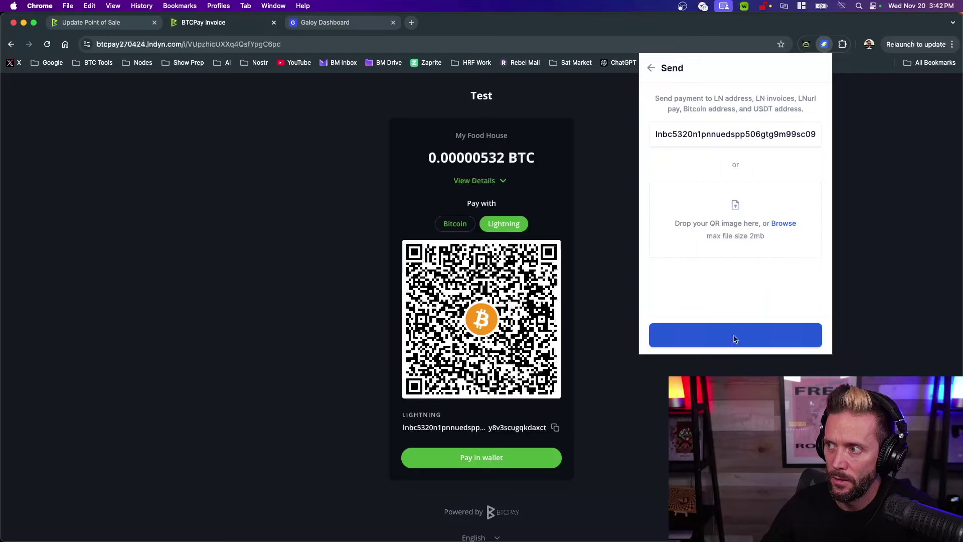
click(729, 334)
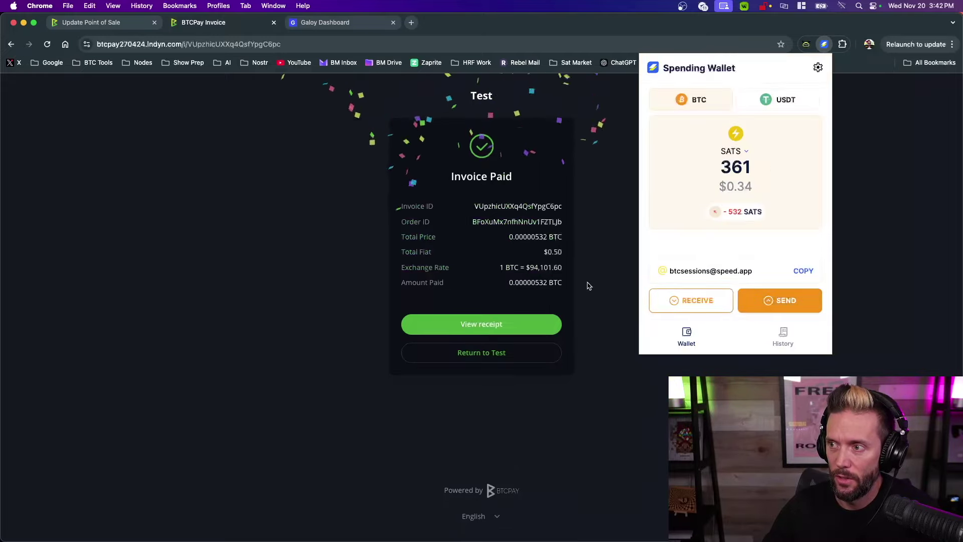
click(604, 240)
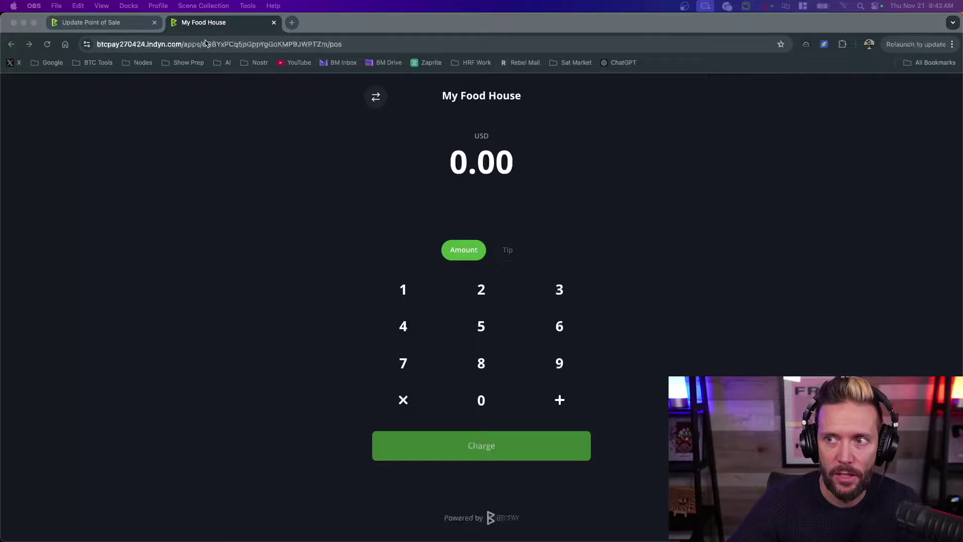
Bring Chrome forward and switch to the phone view showing the My Food House keypad.
click(245, 266)
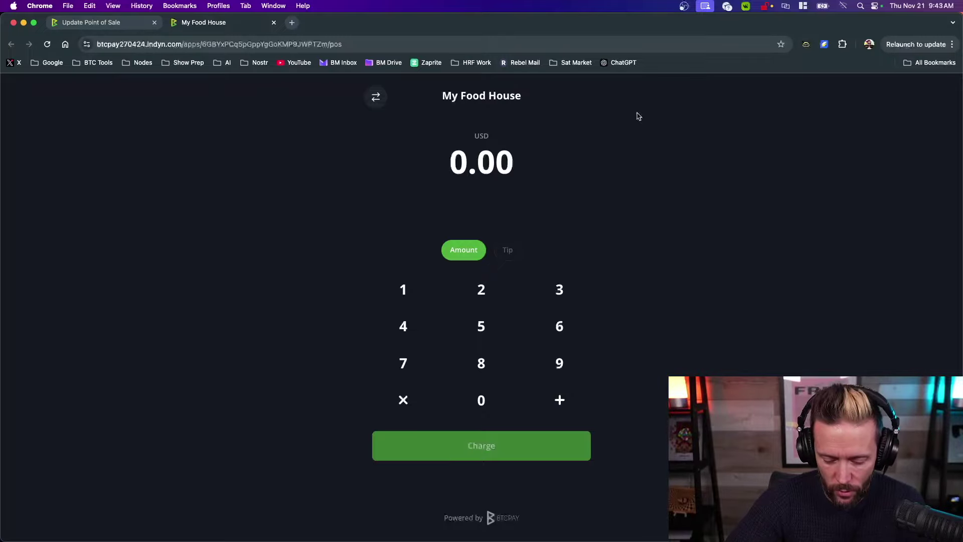
key(ctrl+Right)
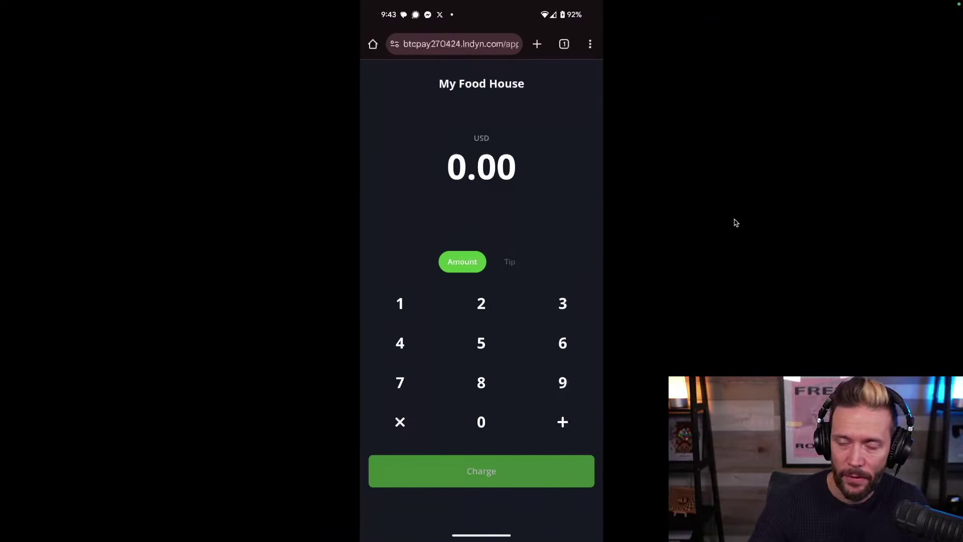